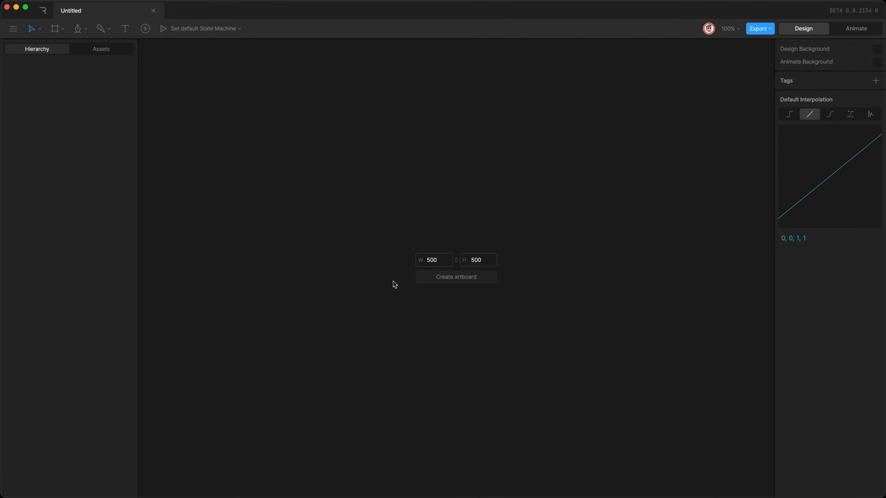
Create a 500 × 500 artboard and set its fill colour to white (FFFFFF).
click(457, 279)
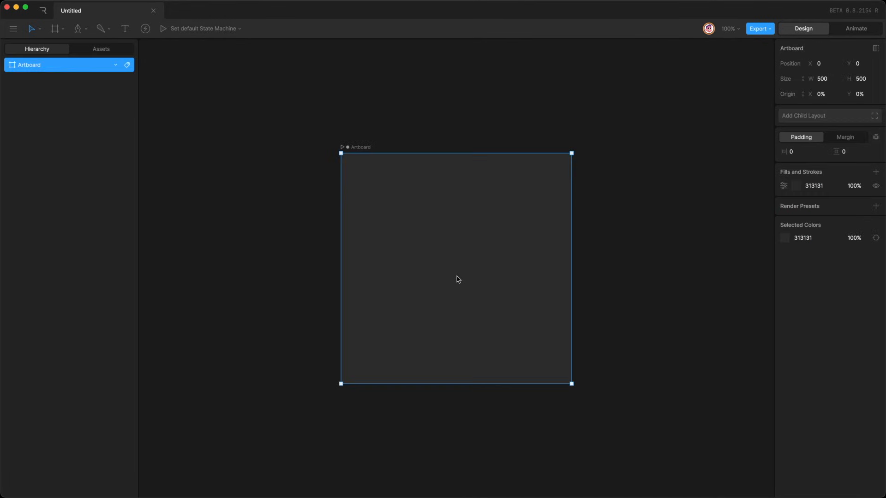
click(797, 187)
drag(702, 226, 658, 190)
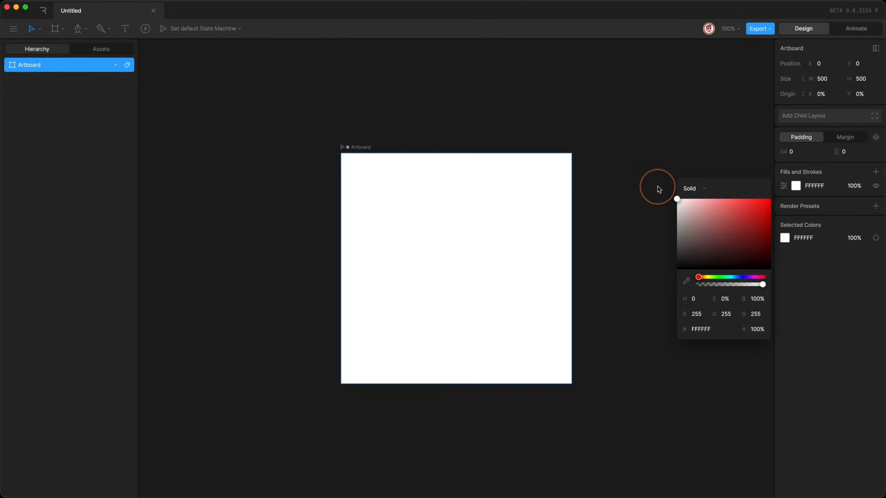
click(659, 190)
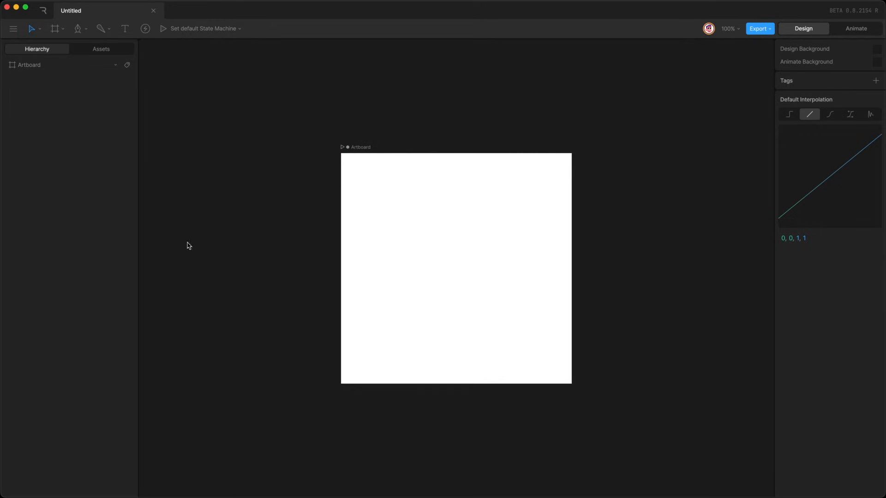
Draw a circle about 96 × 96 in the upper half of the artboard, centred horizontally.
click(82, 29)
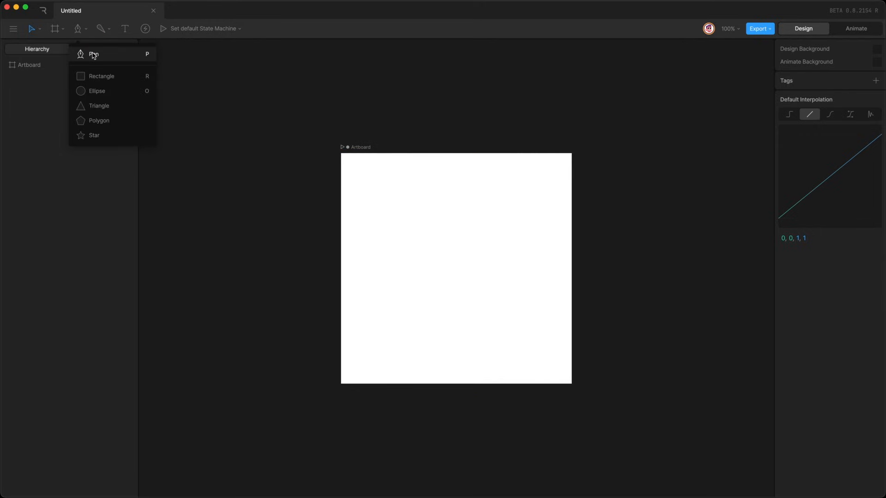
click(97, 91)
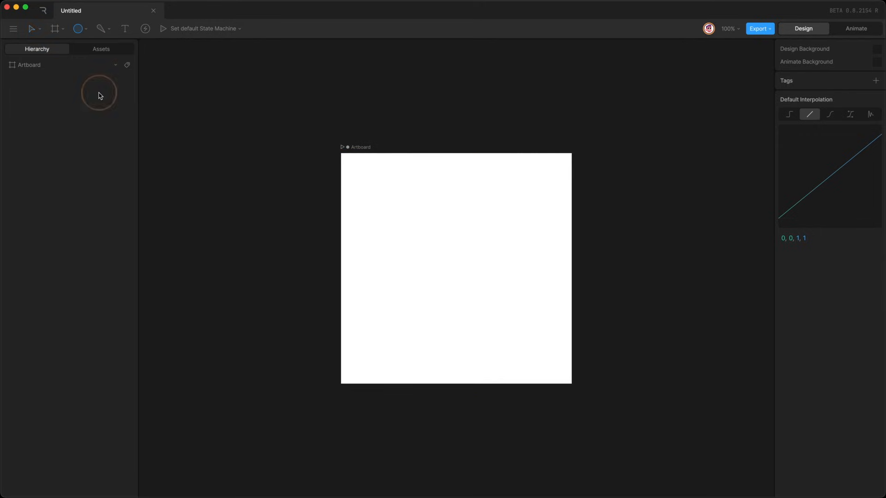
mouse_move(411, 206)
mouse_down()
mouse_move(458, 253)
mouse_move(468, 249)
mouse_move(426, 265)
mouse_move(448, 285)
mouse_move(434, 249)
mouse_move(450, 275)
mouse_move(440, 274)
mouse_move(447, 277)
mouse_move(447, 232)
mouse_up()
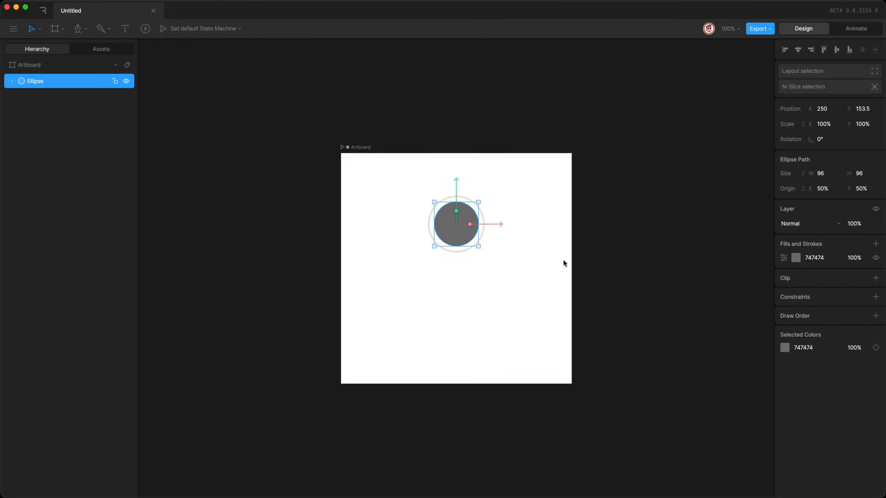
Turn off snapping and move the circle up to about X 251, Y 117.
click(735, 29)
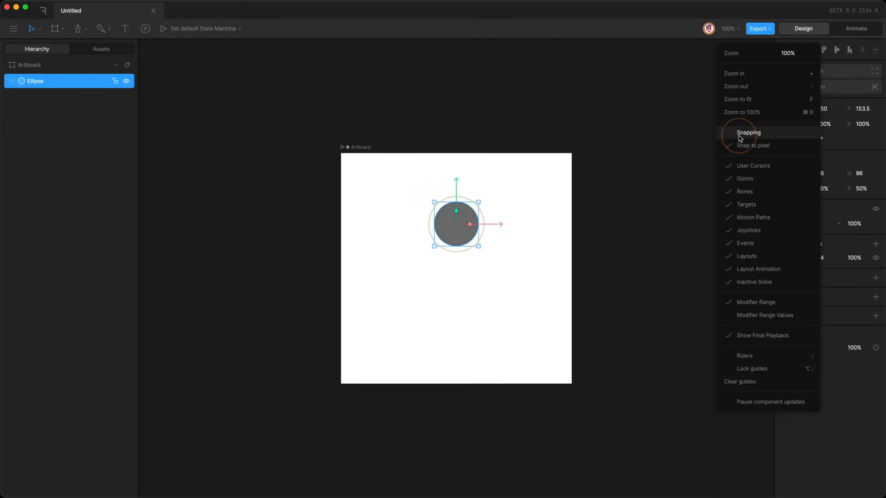
click(582, 255)
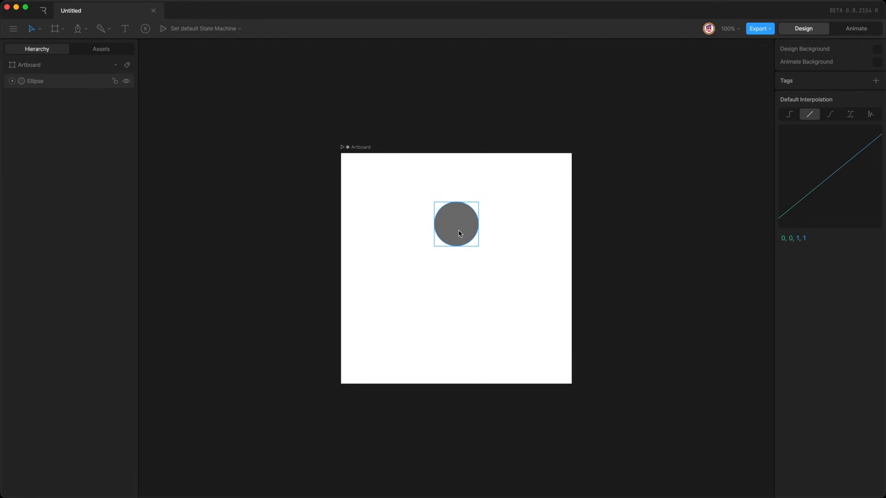
mouse_move(459, 233)
mouse_down()
mouse_move(451, 206)
mouse_move(456, 216)
mouse_up()
Set the circle's solid fill to the light peach colour FFC2AD.
click(796, 258)
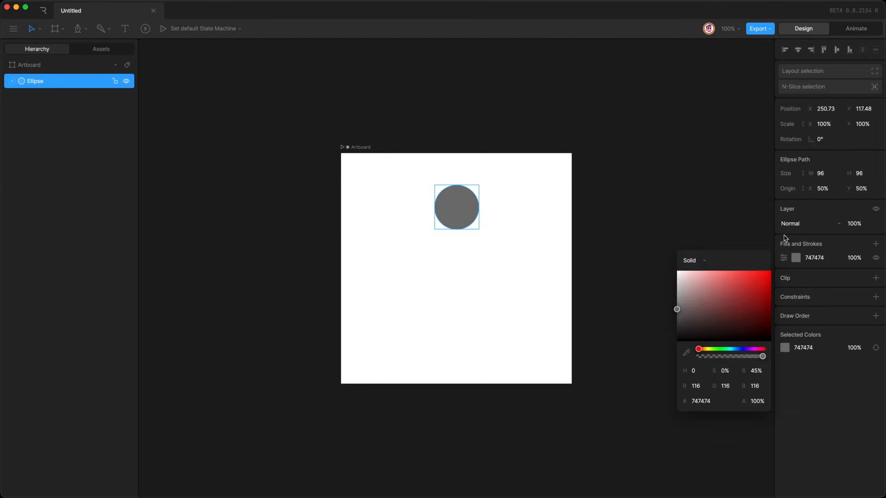
drag(704, 277, 706, 266)
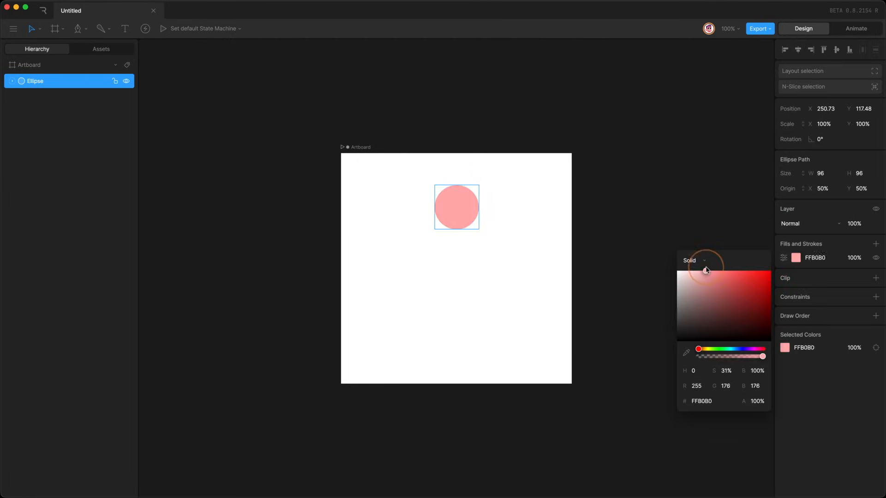
click(706, 349)
drag(706, 350, 701, 349)
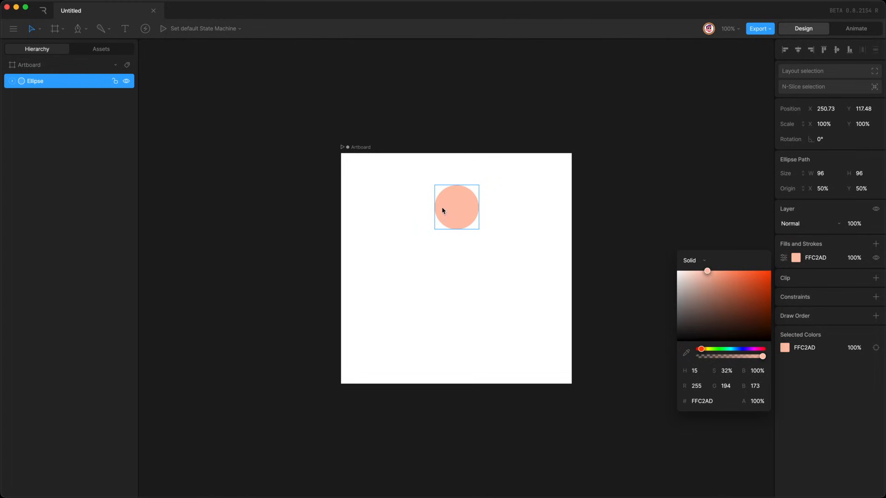
Rename the peach circle as head and deselect it.
double_click(42, 82)
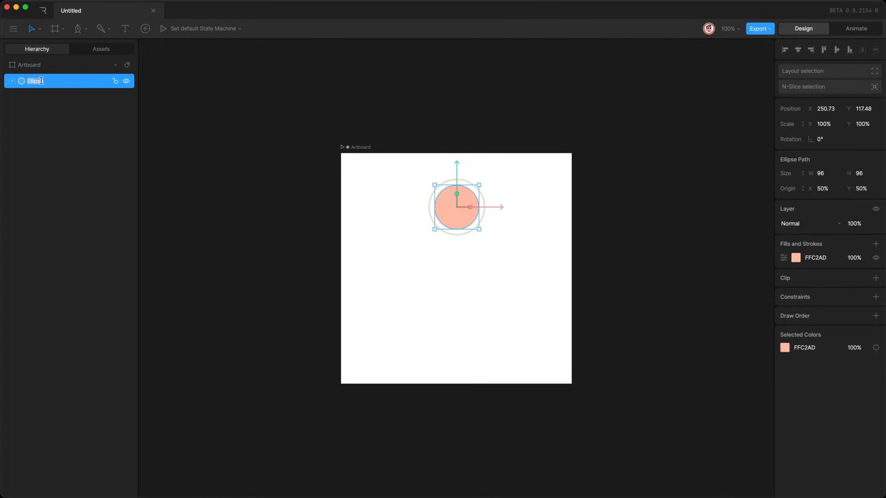
text(head)
key(Return)
click(309, 202)
Draw a small circle about 15 × 15 on the head for an eye and nudge it to about X 246, Y 117.
key(o)
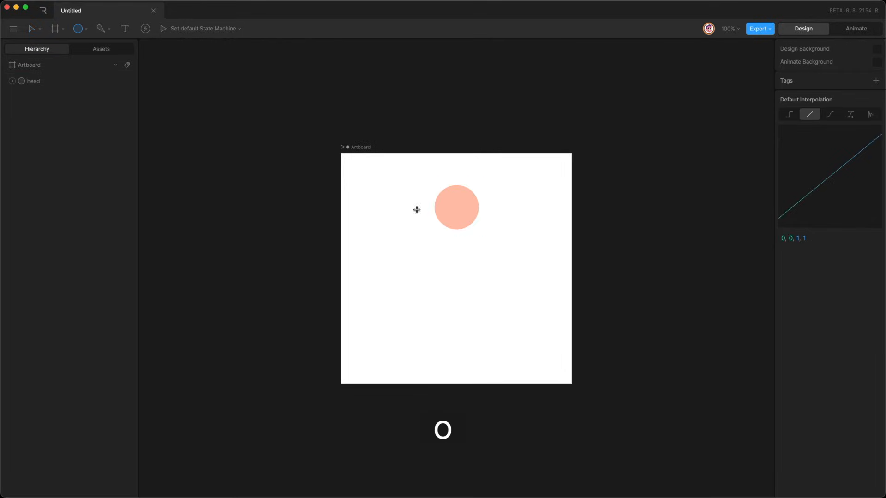
drag(451, 204, 457, 211)
key(Right)
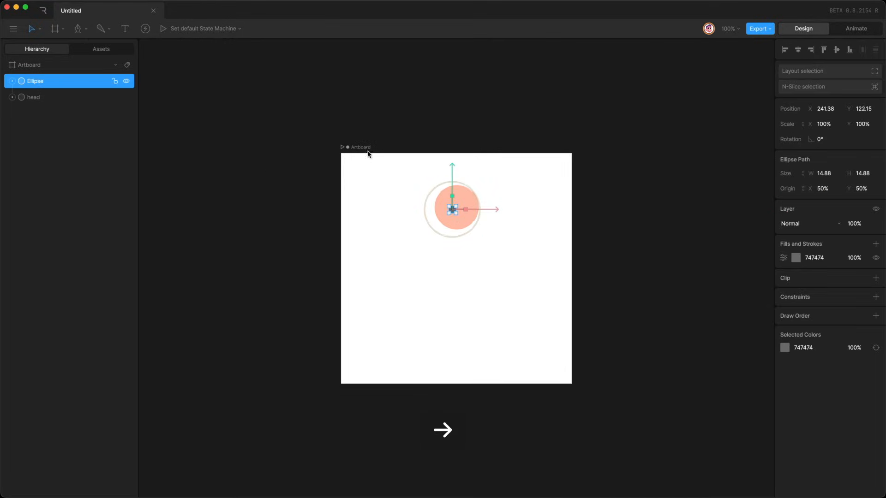
key(Up)
key(Right)
key(Up)
key(Up)
Set the small eye circle's fill colour to black (000000).
click(814, 258)
text(0)
key(Return)
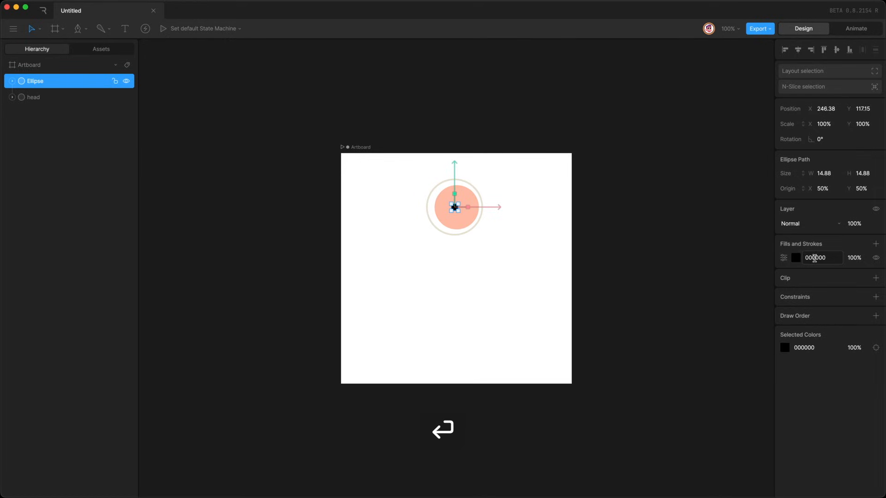
Duplicate the black eye and offset the copy up and to the right, to about X 259, Y 104.
key(super+d)
key(shift+Right)
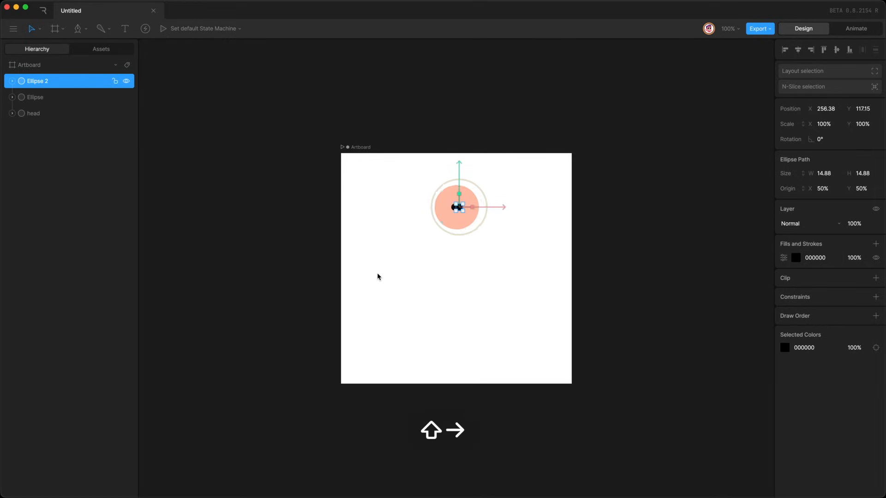
key(shift+Up)
key(shift+Up)
key(shift+Down)
key(Right)
key(Right)
key(Right)
key(Up)
key(Up)
key(Up)
key(Up)
key(Down)
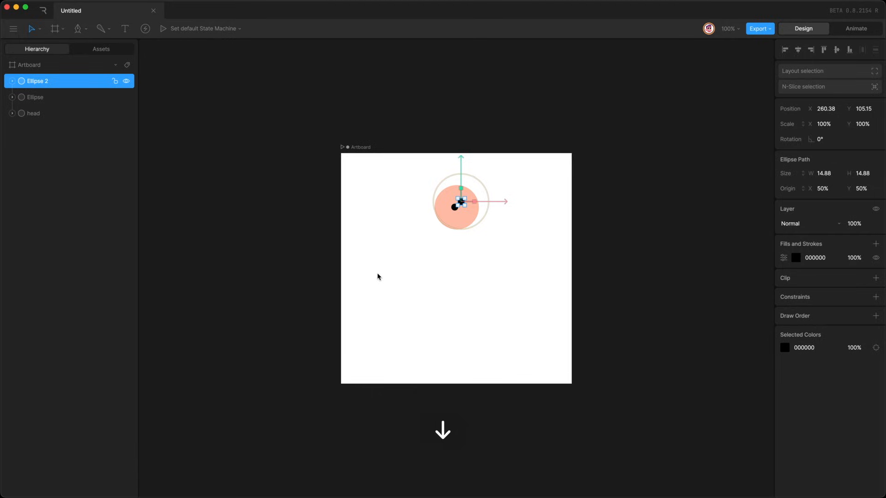
Rename the duplicated eye as R eye and the original eye as L eye.
double_click(37, 82)
text(R eye)
key(Return)
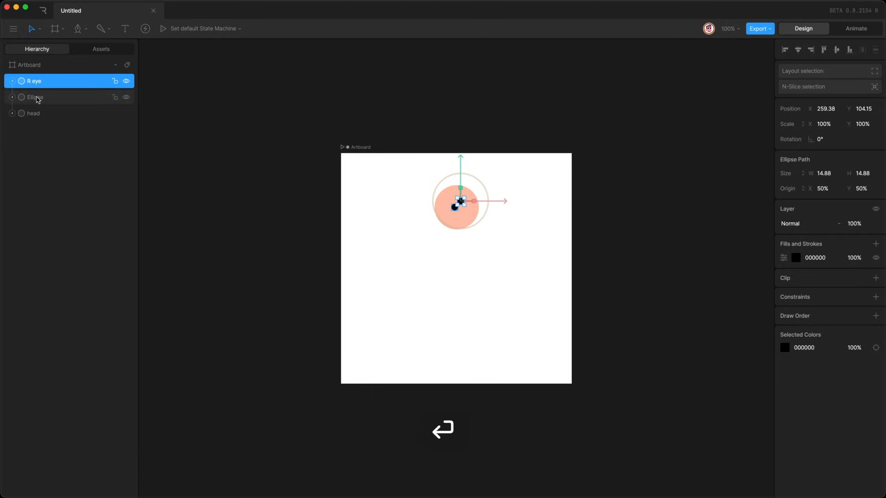
double_click(36, 97)
text(L eye)
click(452, 248)
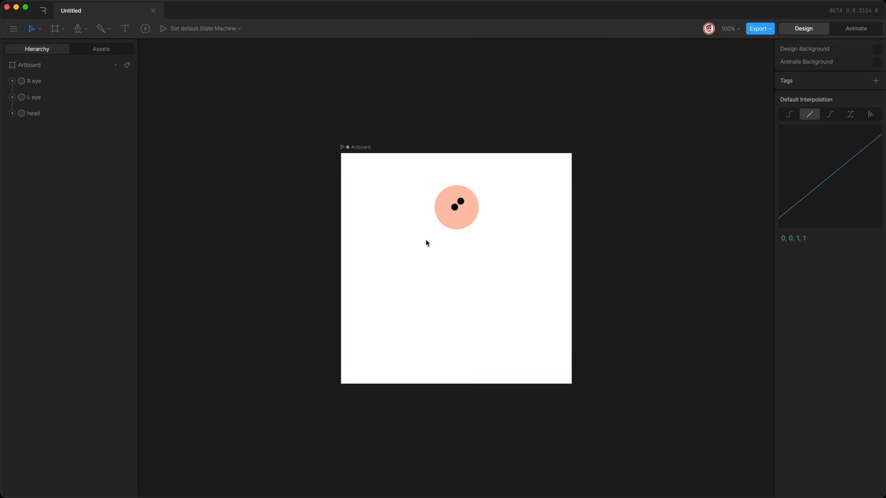
Draw a short, open, smile-like curve below the eyes with the Pen tool for the mouth.
click(464, 216)
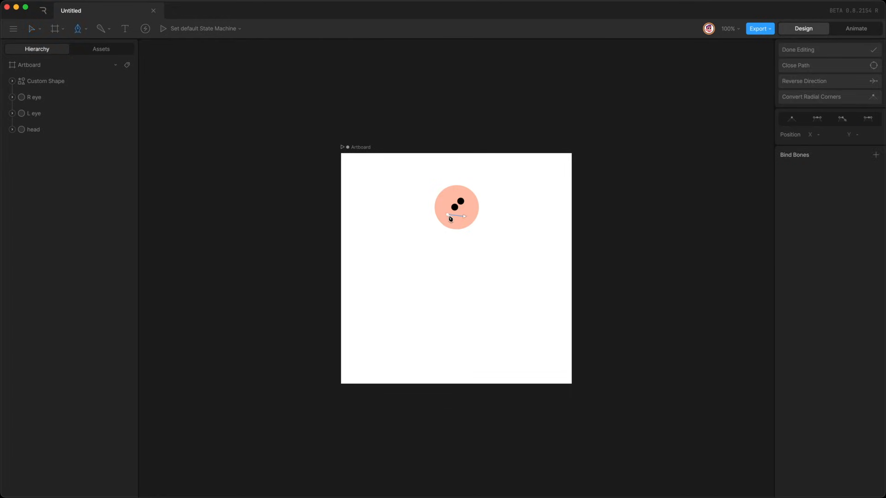
drag(448, 216, 444, 213)
key(Return)
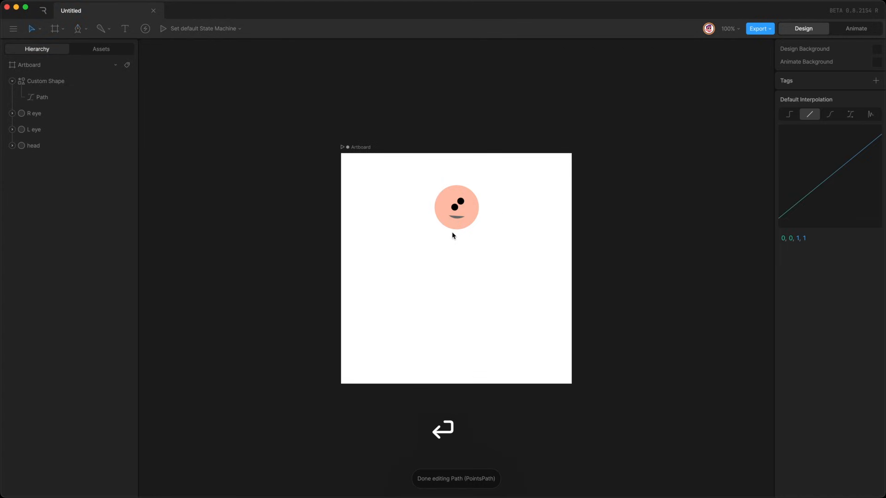
Remove the mouth curve's fill and give it a white (FFFFFF) stroke instead.
click(455, 216)
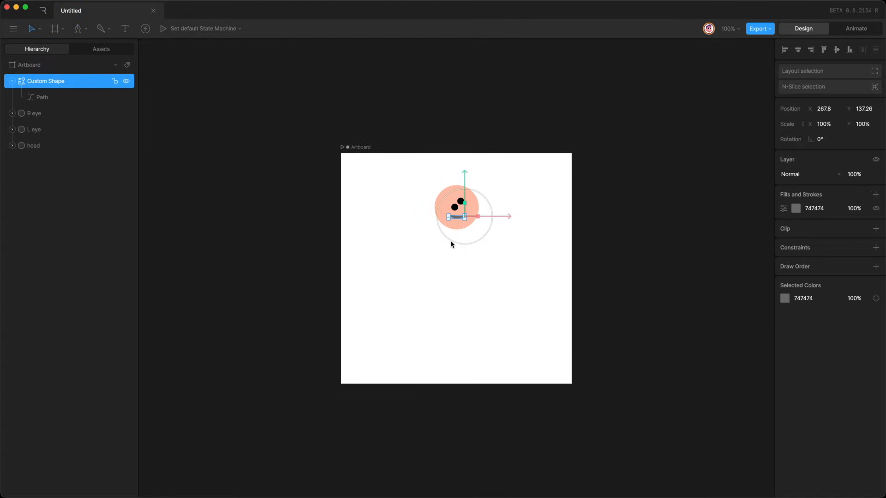
right_click(798, 212)
click(807, 217)
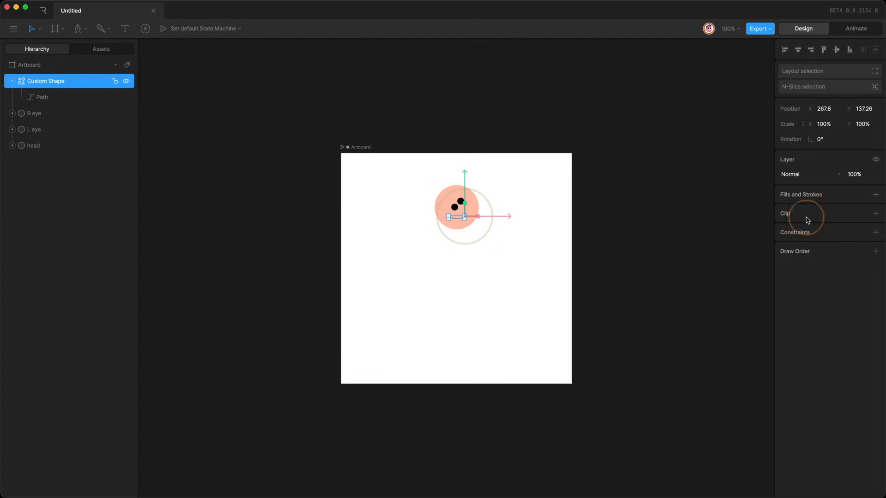
click(875, 195)
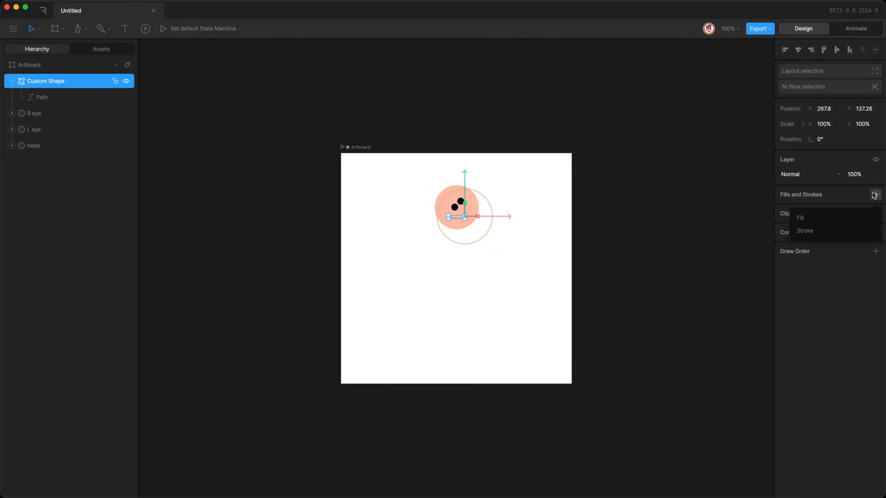
click(805, 231)
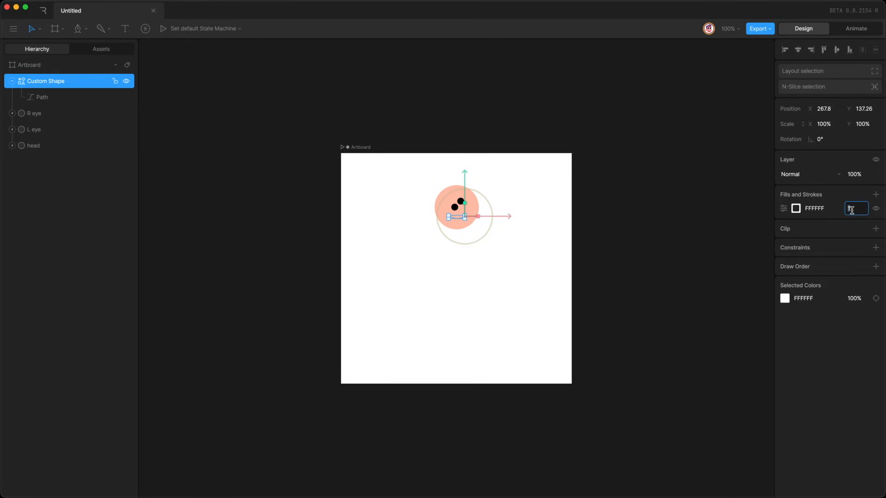
Increase the mouth curve's stroke thickness to 30.
key(shift+Up)
key(shift+Up)
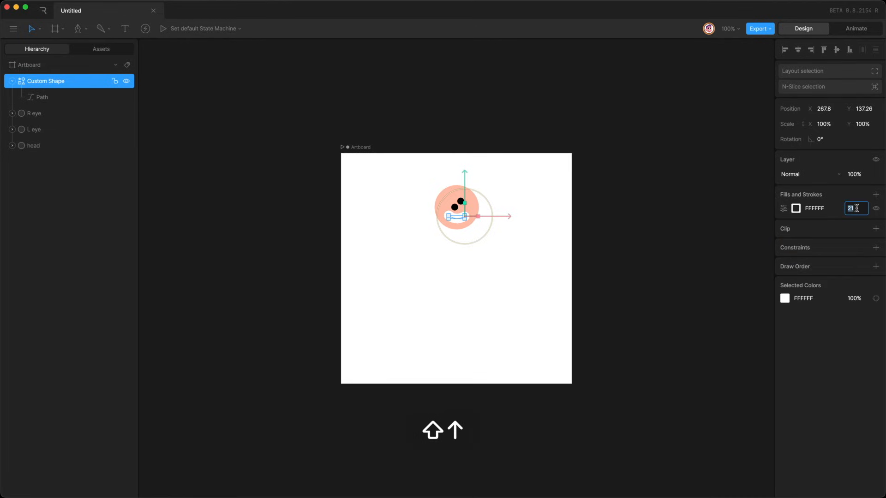
key(shift+Up)
key(Down)
key(Down)
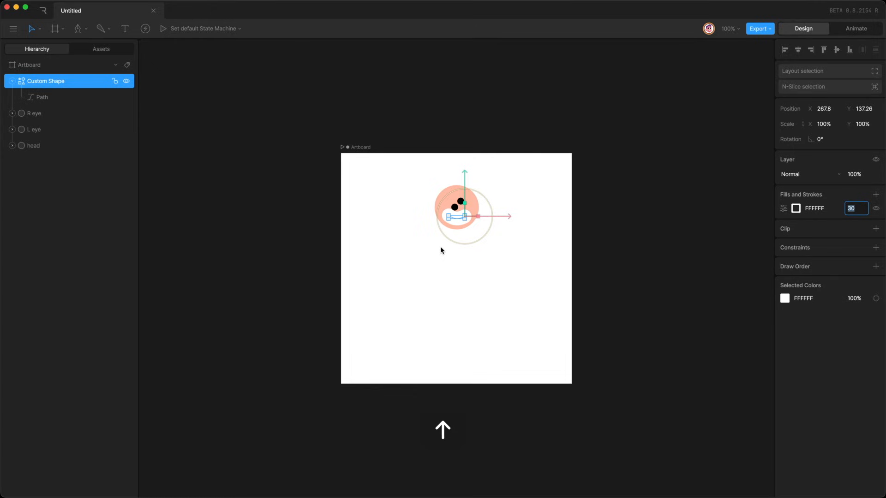
Rename the stroked custom shape as mouth.
double_click(46, 81)
text(mouth)
key(Return)
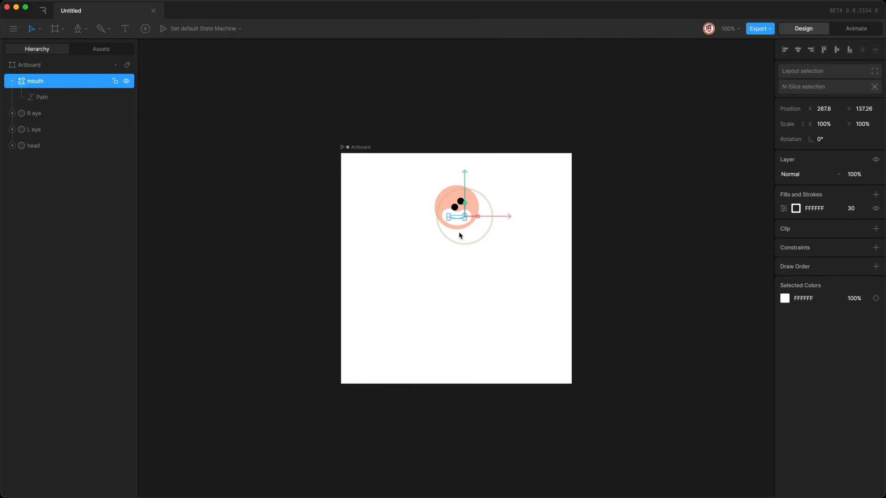
Edit the mouth path's vertices, moving its right end to about X -0.3, Y 1.3 and slightly reshaping the curve with its handles.
scroll(458, 233, up, 5)
scroll(458, 233, up, 2)
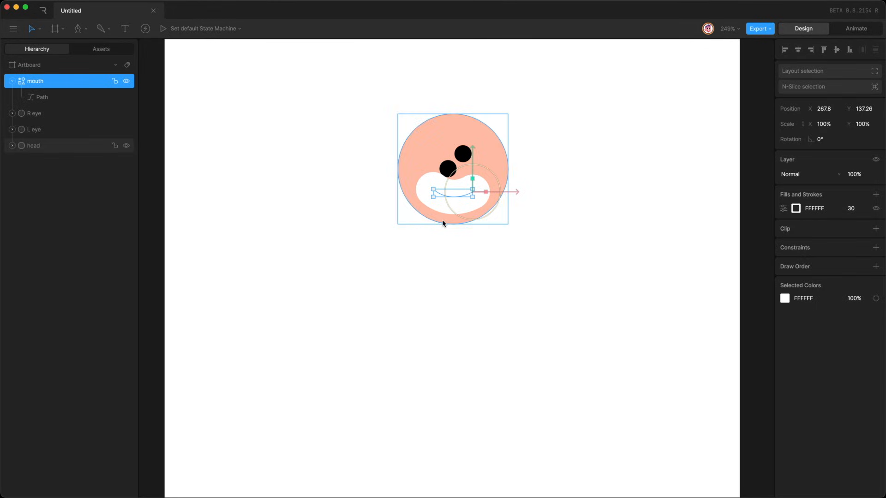
click(63, 96)
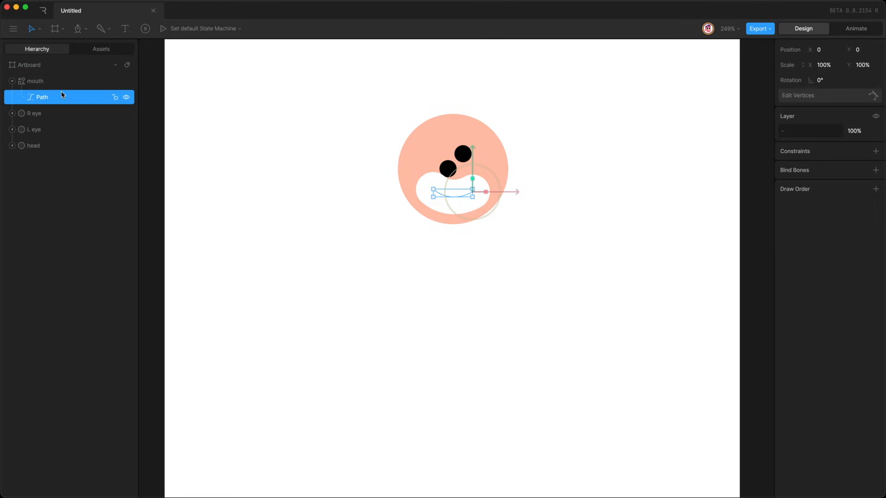
click(809, 96)
click(473, 192)
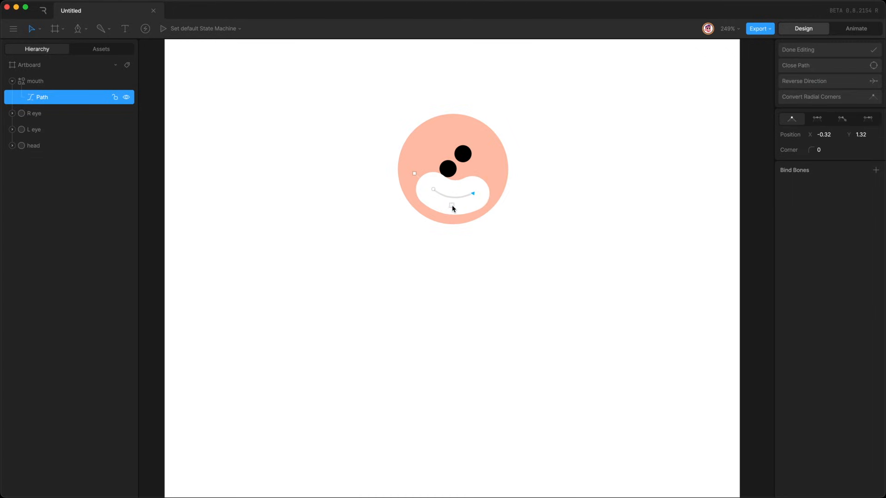
drag(451, 203, 449, 206)
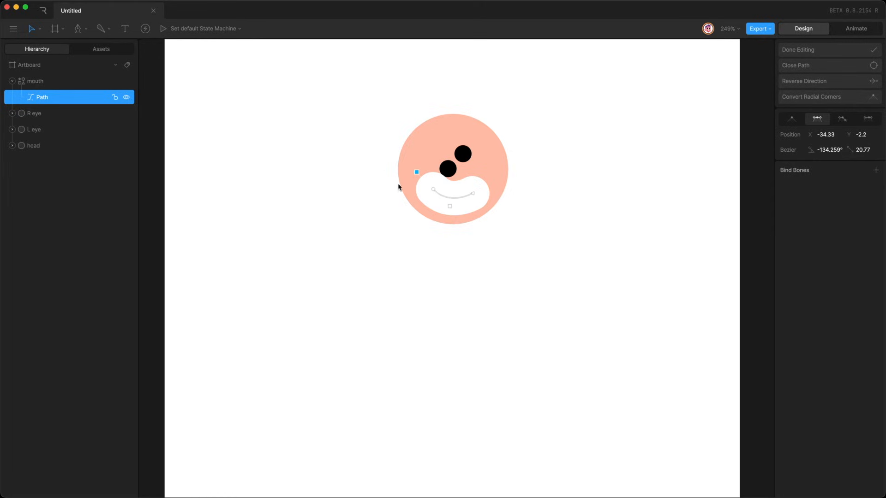
key(Return)
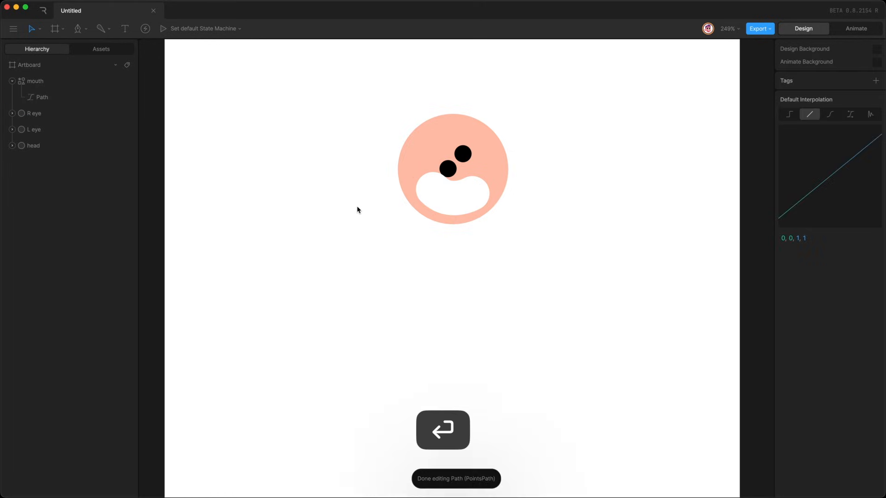
Draw a closed triangular path pointing right from the head's right side, starting at about X 269, Y 91, and rename the shape nose.
key(p)
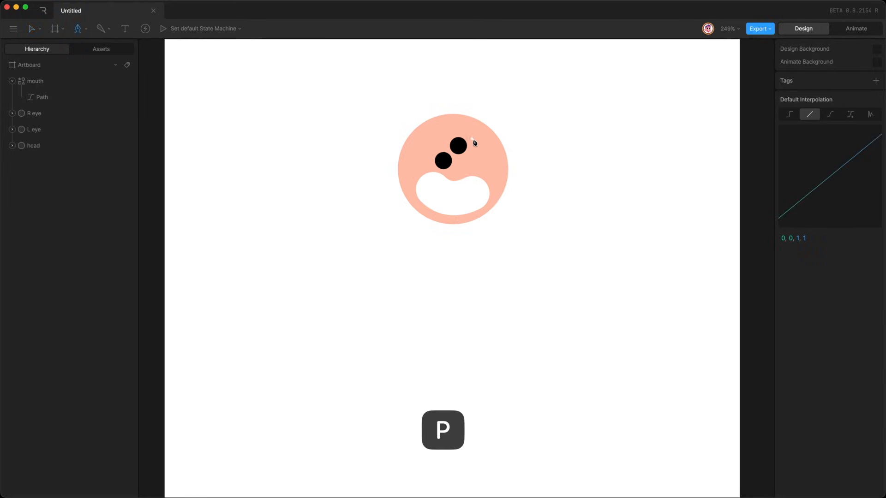
click(472, 138)
click(531, 167)
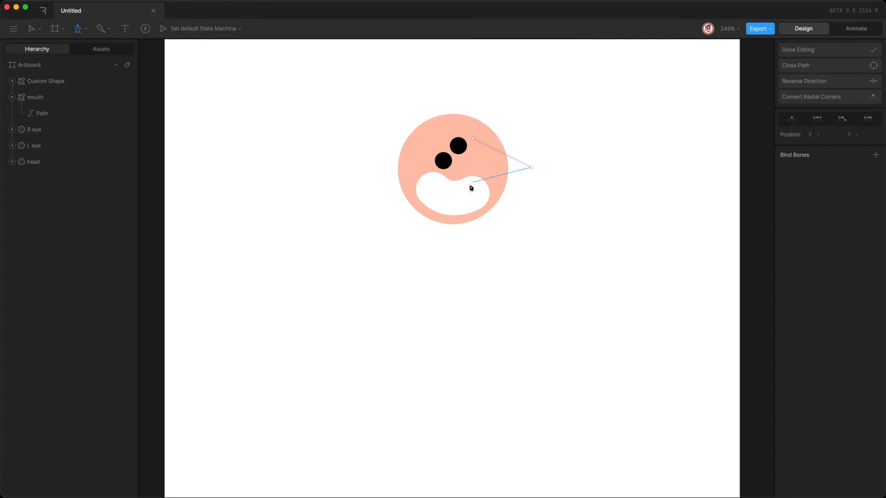
click(482, 189)
click(473, 138)
double_click(45, 81)
text(nose)
key(Return)
Fill the nose with the head's colour FFC2AD and add a stroke in the same colour.
click(795, 208)
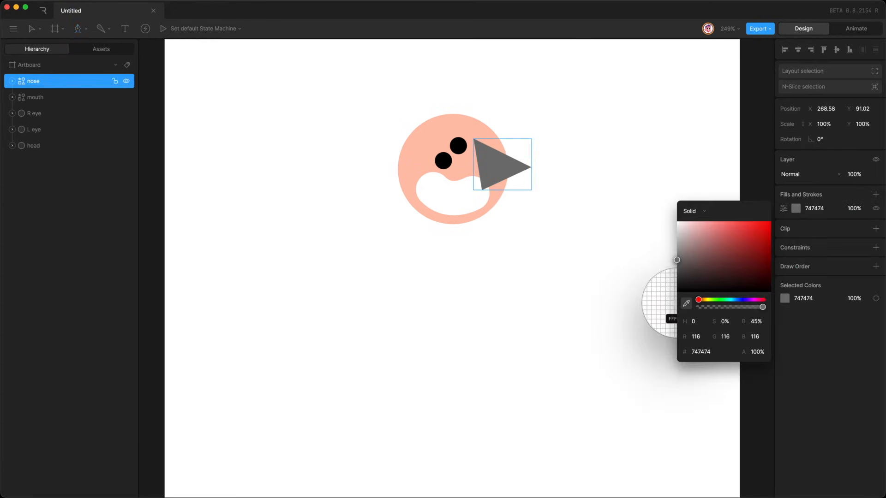
click(424, 159)
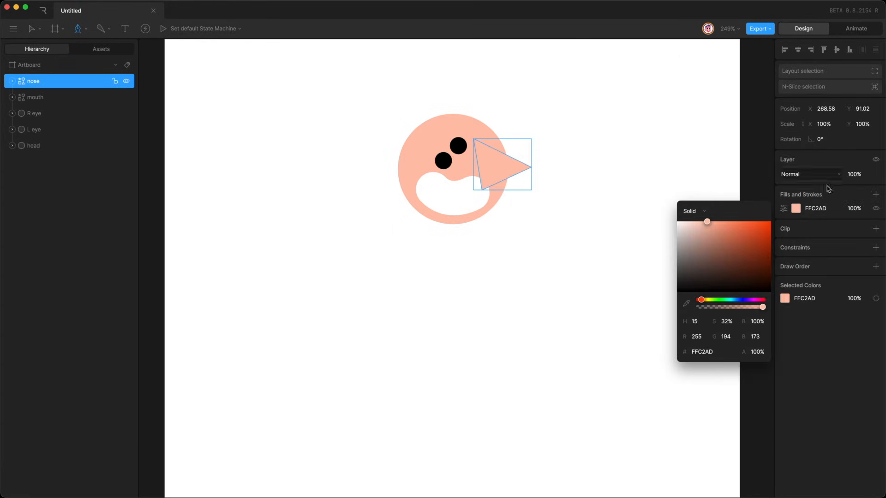
click(876, 195)
click(807, 230)
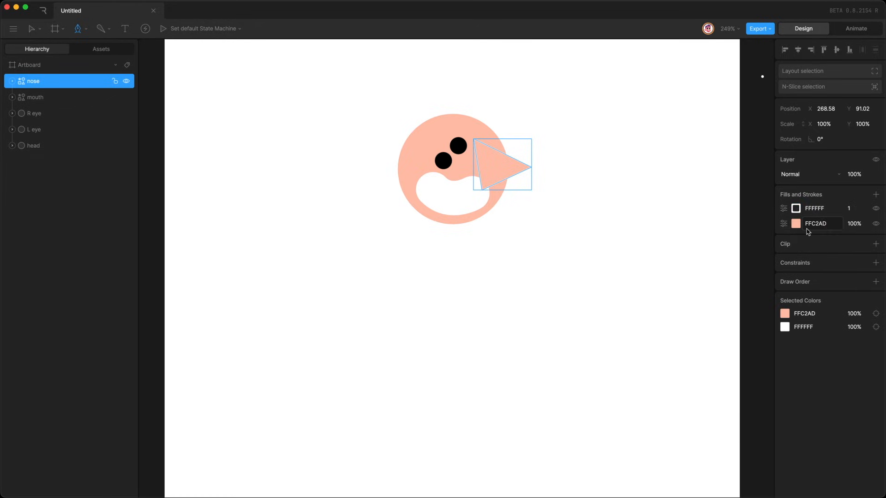
click(813, 224)
key(super+c)
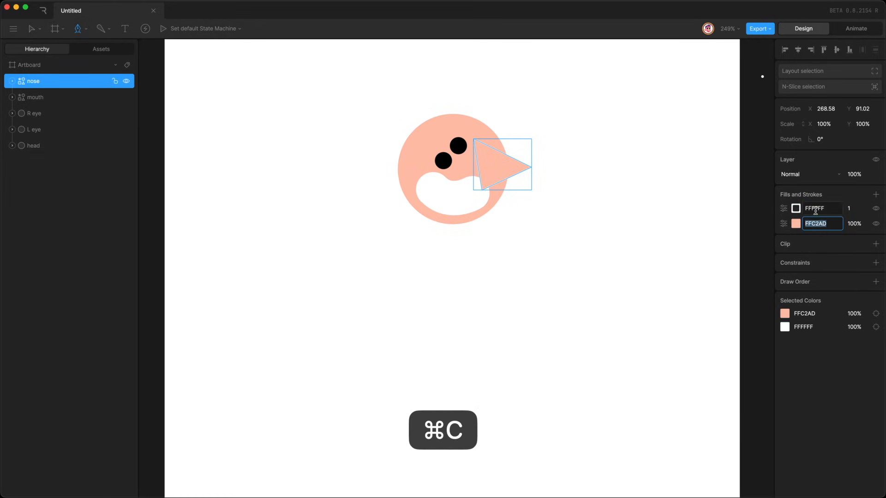
click(815, 208)
key(super+v)
key(Return)
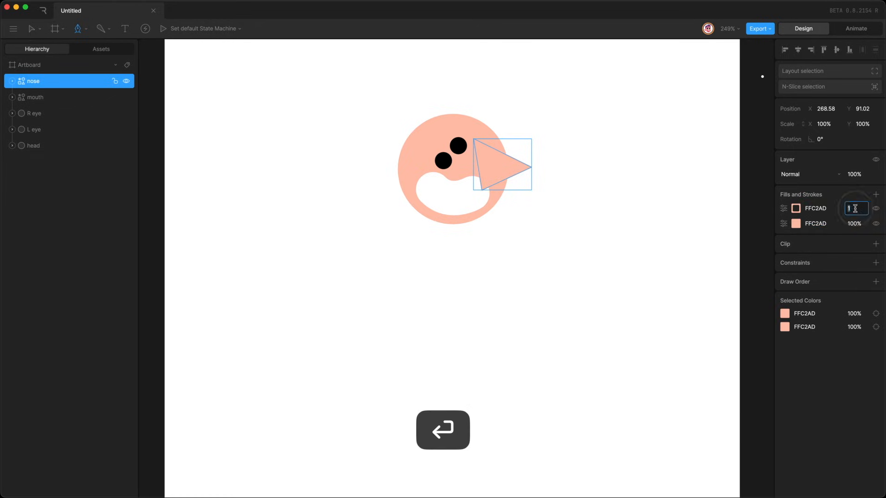
Set the nose's stroke thickness to 33 and place the nose behind the head in the layer order.
key(shift+Up)
key(shift+Up)
key(shift+Up)
key(shift+Up)
key(shift+Down)
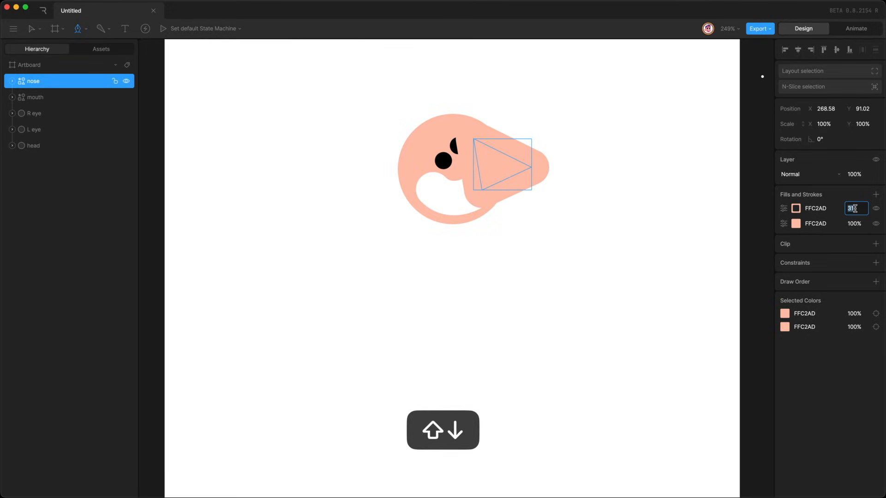
key(Up)
key(Up)
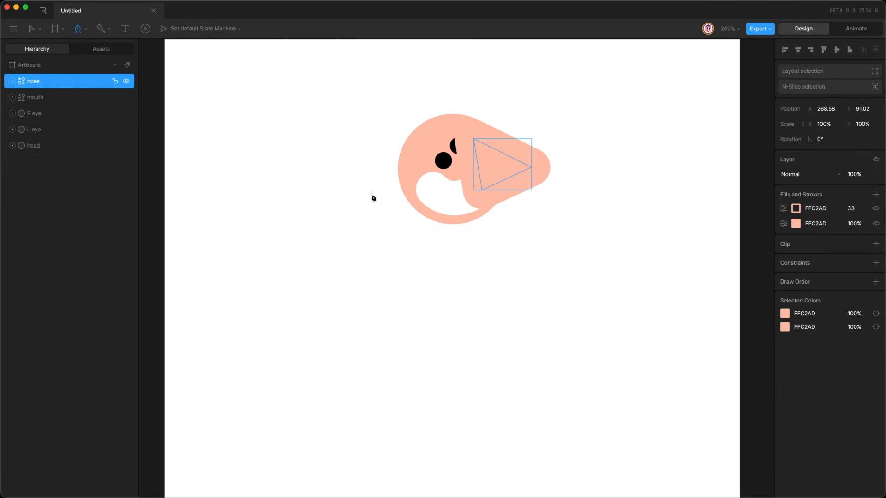
key(v)
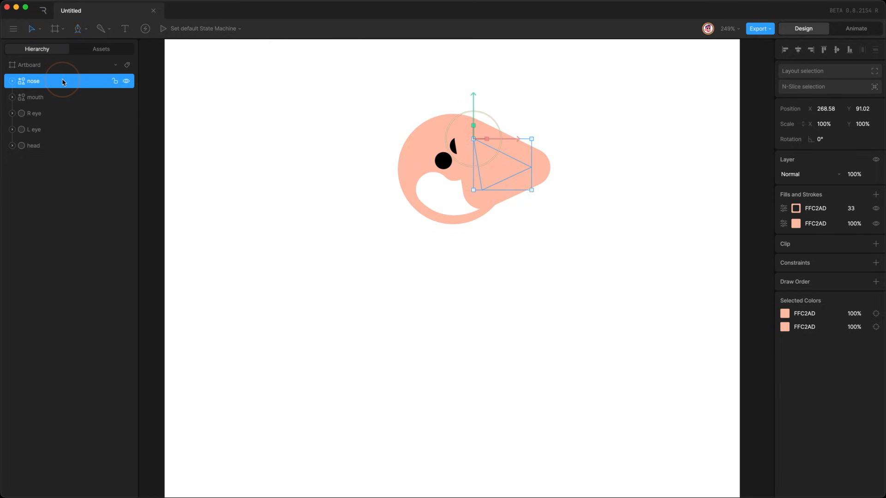
drag(62, 81, 64, 164)
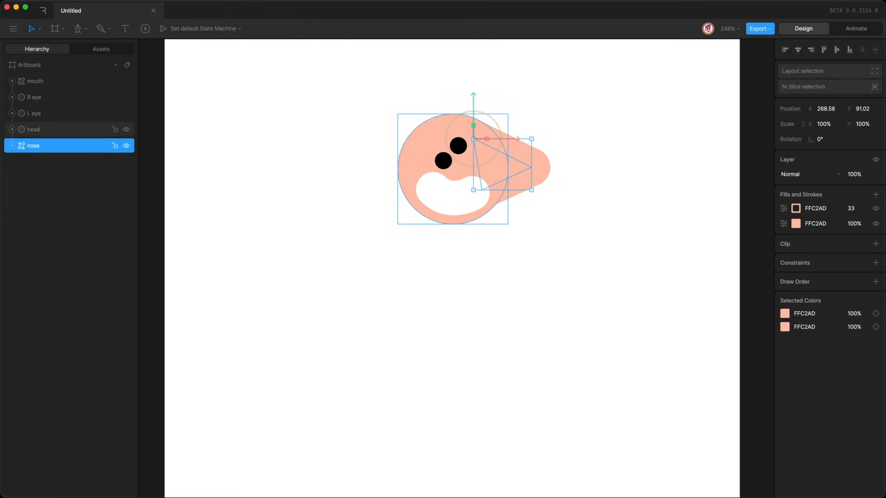
Edit the nose path's vertices, pulling the tip and lower corner inward and the upper corner slightly up for a shorter nose.
key(Return)
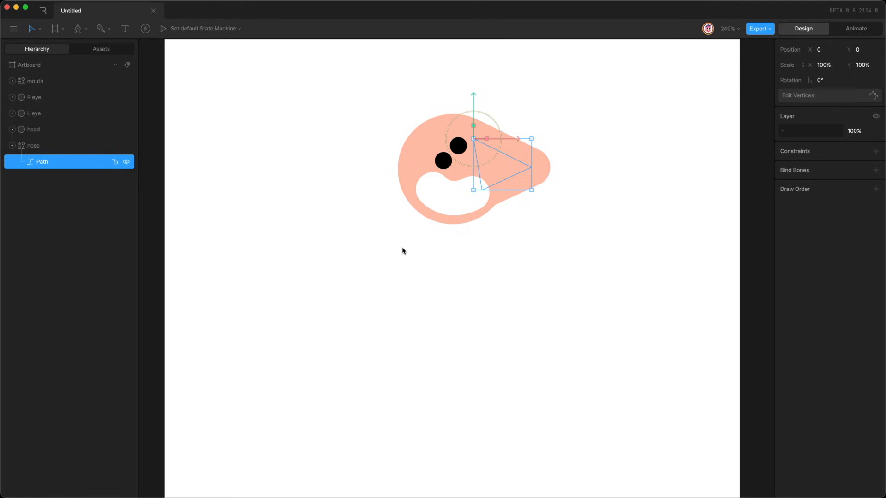
key(Return)
drag(480, 190, 465, 173)
drag(533, 165, 511, 160)
drag(473, 139, 468, 136)
key(Return)
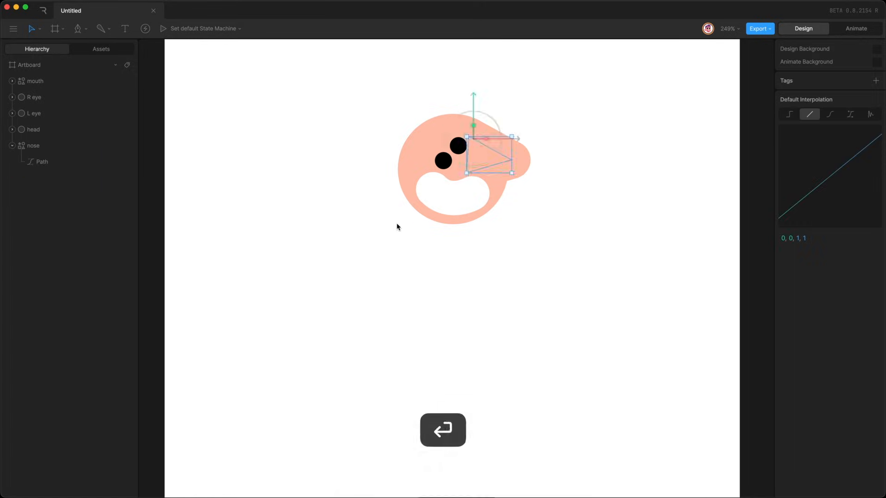
Draw a circle about 60 wide overlapping the head's left side and rename it L ear.
key(o)
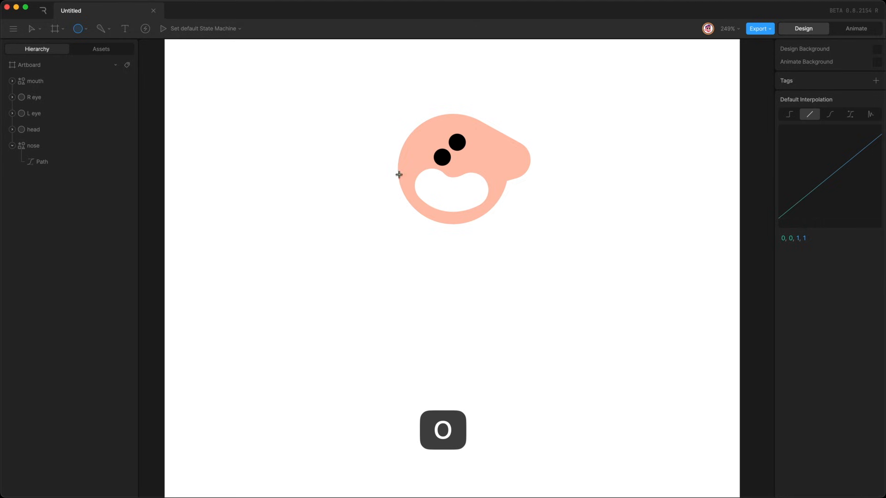
drag(363, 158, 436, 201)
key(Right)
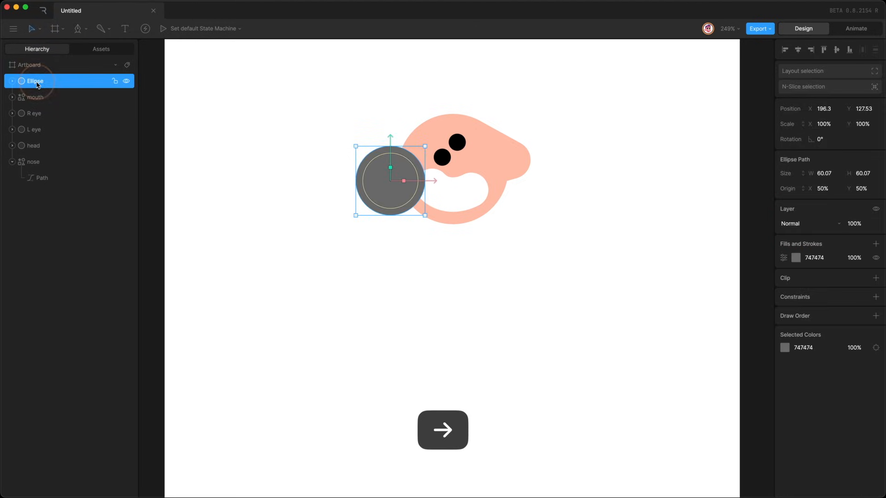
double_click(37, 83)
text(L ear)
key(Return)
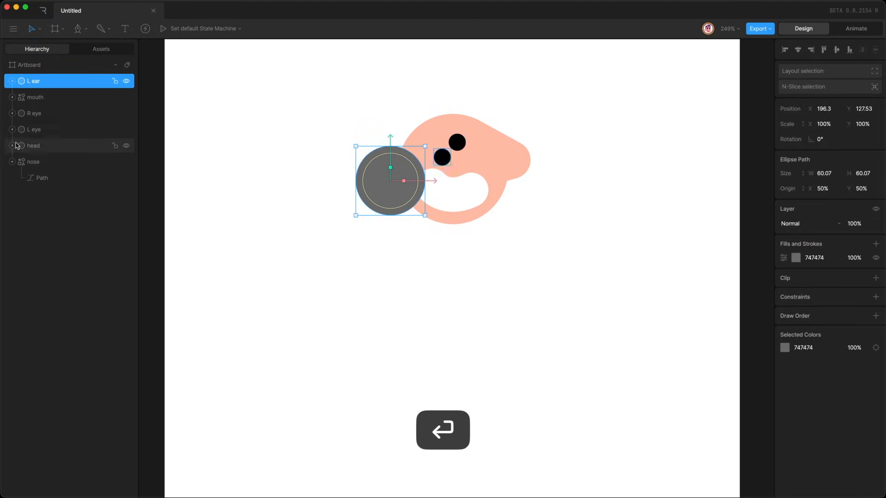
Send L ear behind the nose, fill it with the head colour FFC2AD, and shift it slightly to about X 202, Y 129.
click(12, 162)
drag(41, 81, 51, 182)
click(795, 258)
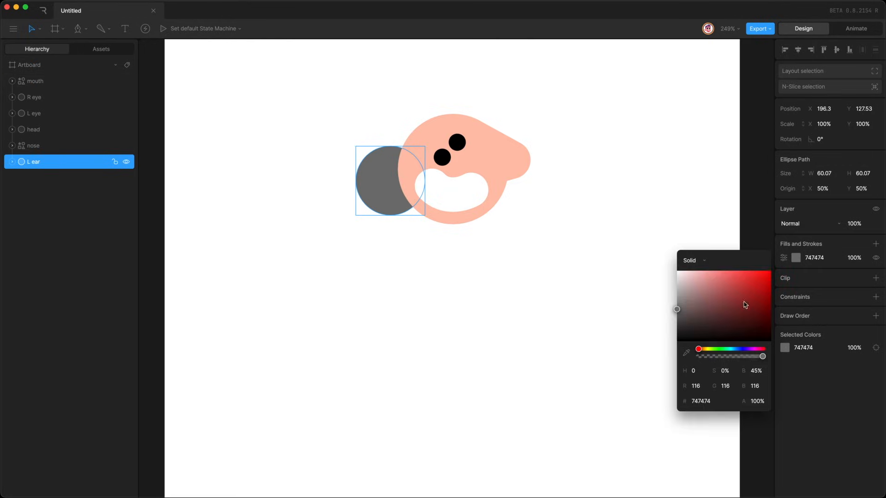
click(687, 353)
click(482, 169)
click(307, 304)
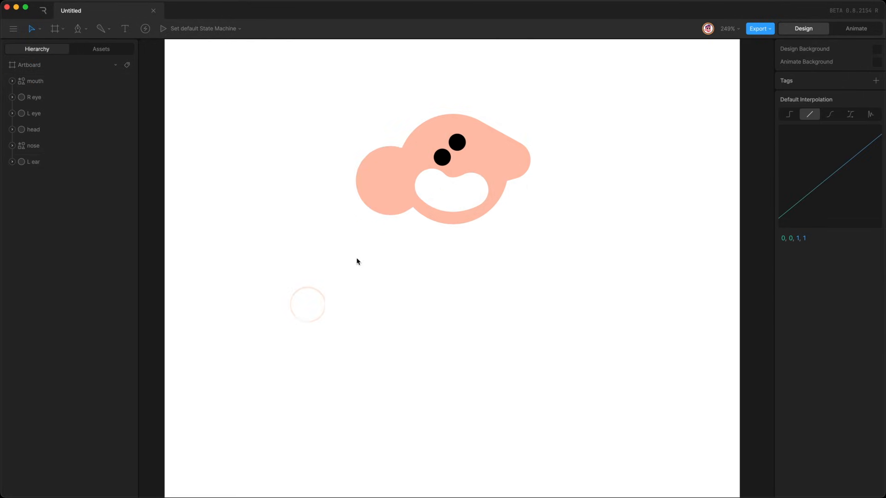
drag(376, 194, 383, 196)
Draw a circle about 52 wide over the head's upper-left edge, nudge it to about X 201, Y 93, and fill it with 000000.
key(o)
click(362, 108)
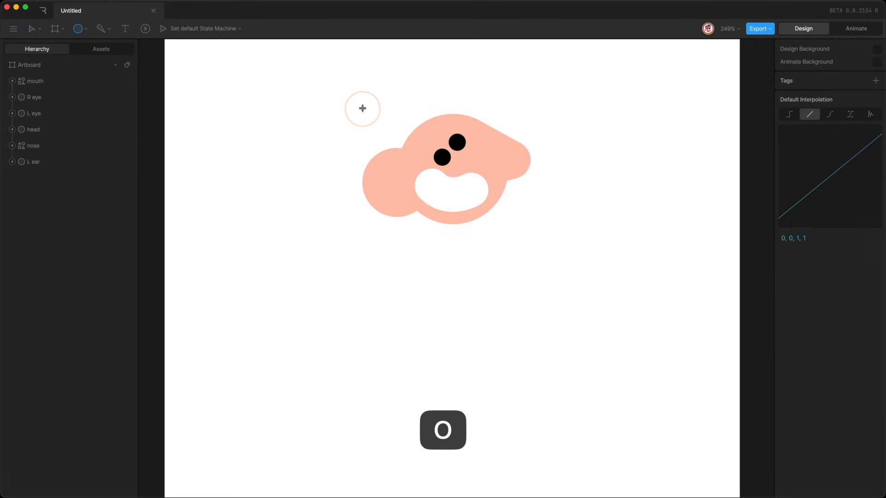
drag(362, 108, 423, 174)
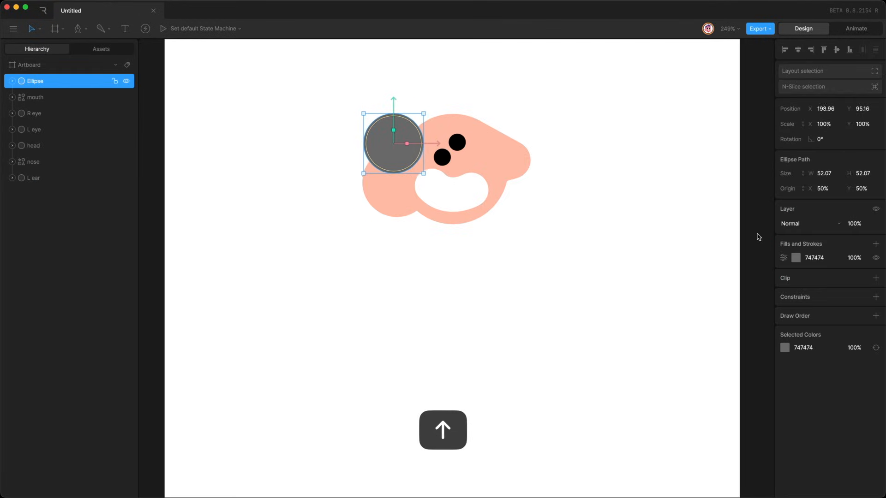
key(Up)
key(Up)
key(Right)
key(Right)
click(807, 257)
text(000000)
key(Return)
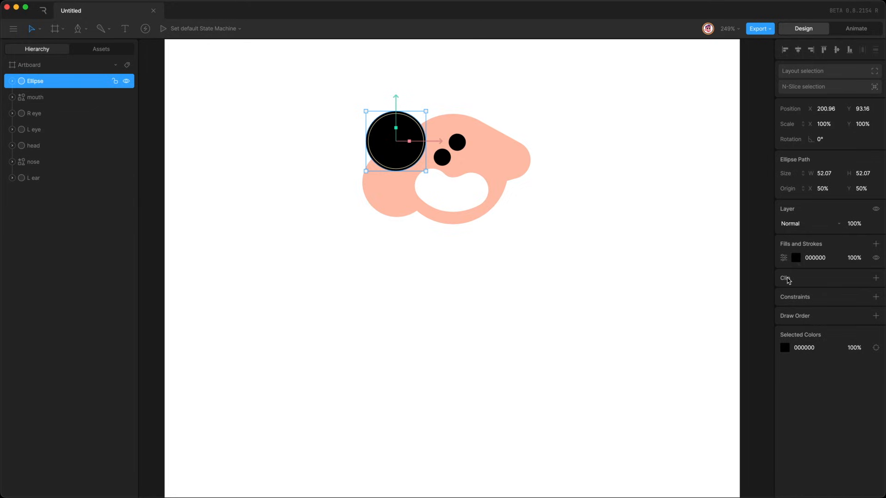
Clip the black circle to the head shape and nudge it up to about Y 91.
click(875, 279)
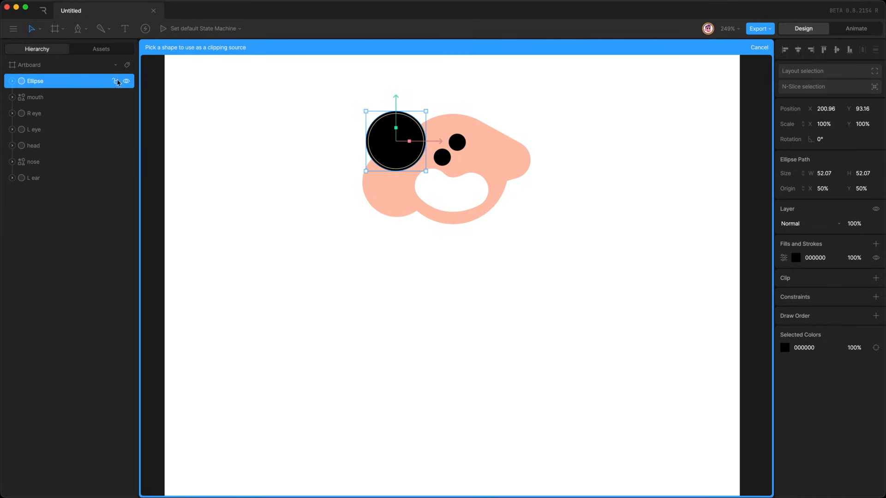
click(50, 147)
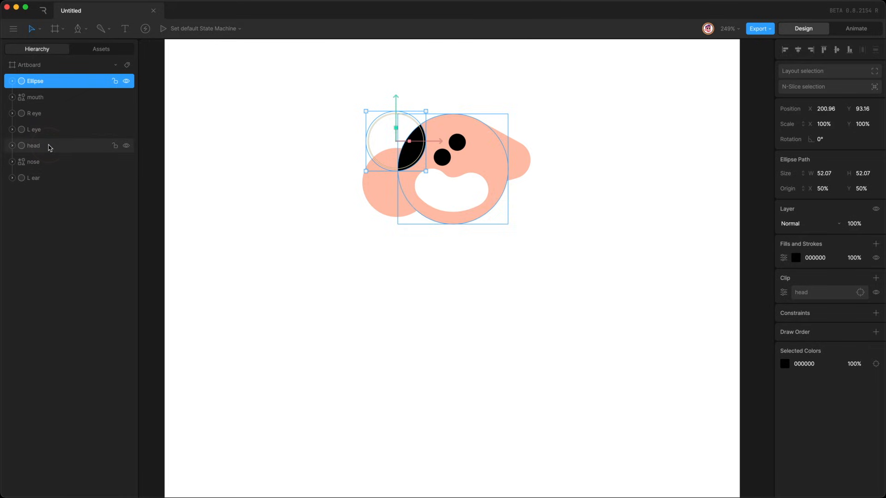
key(shift+Left)
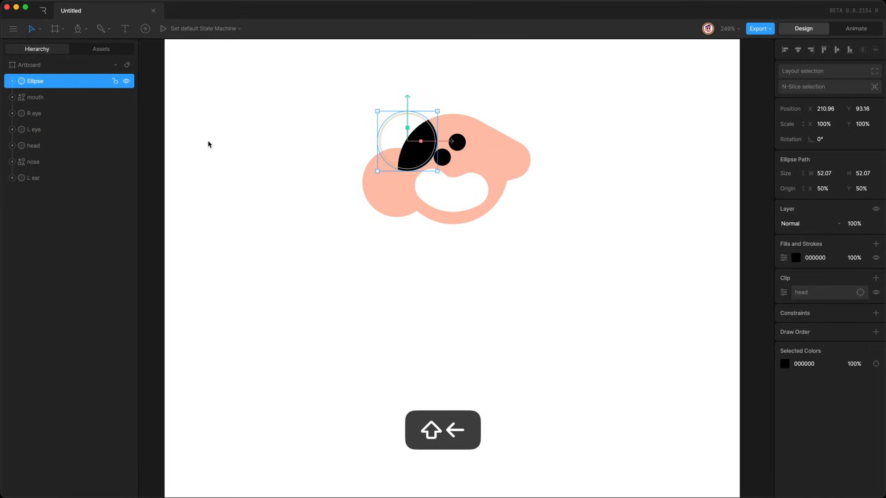
key(shift+Right)
key(shift+Down)
key(shift+Up)
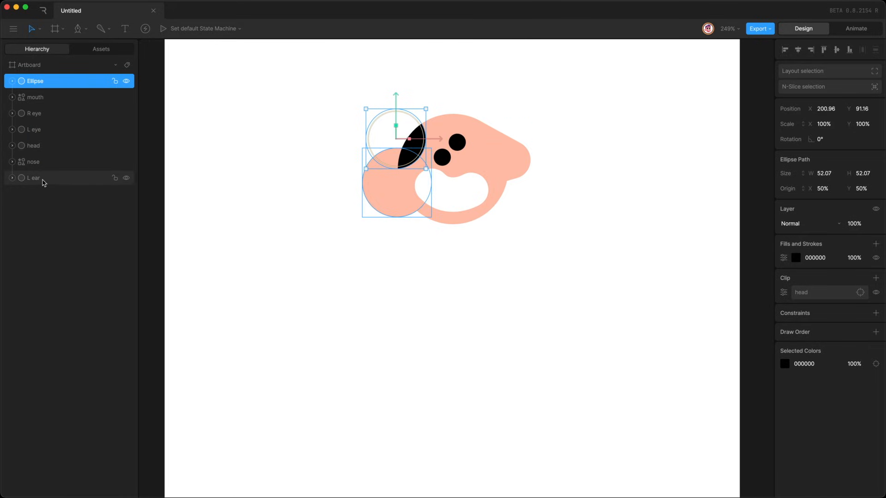
Reorder the layers so L ear sits above the black ellipse, with the mouth and both eyes above the ear.
click(45, 179)
drag(48, 182, 44, 78)
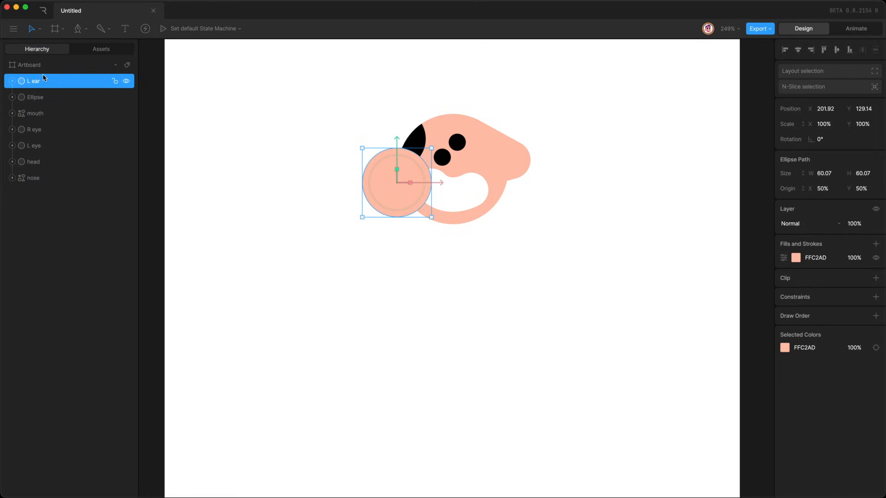
click(55, 146)
shift+click(52, 113)
drag(53, 112, 58, 77)
Draw a two-point straight path from the ear's upper edge, about X 215, Y 112, to above the head, and replace its fill with a stroke.
key(p)
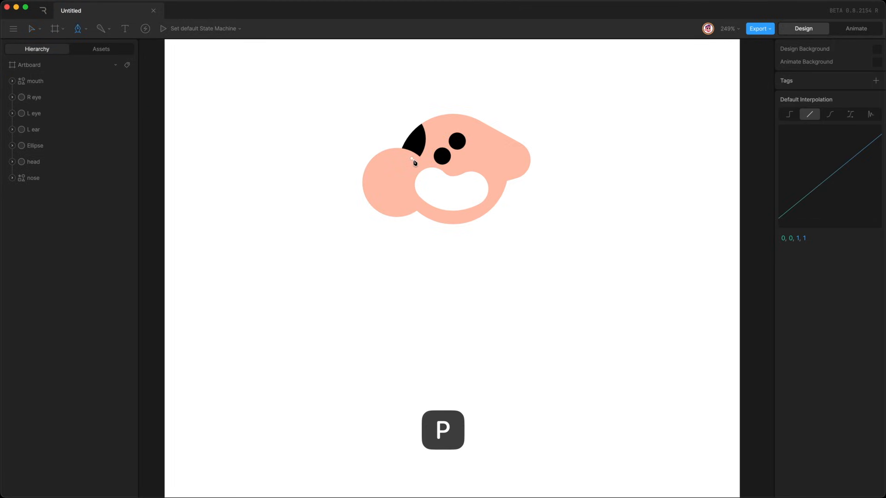
click(414, 163)
click(442, 91)
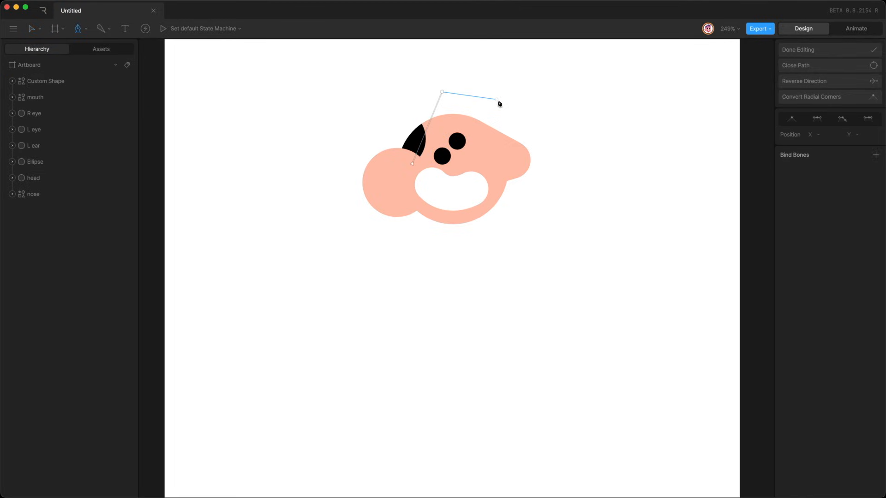
key(Return)
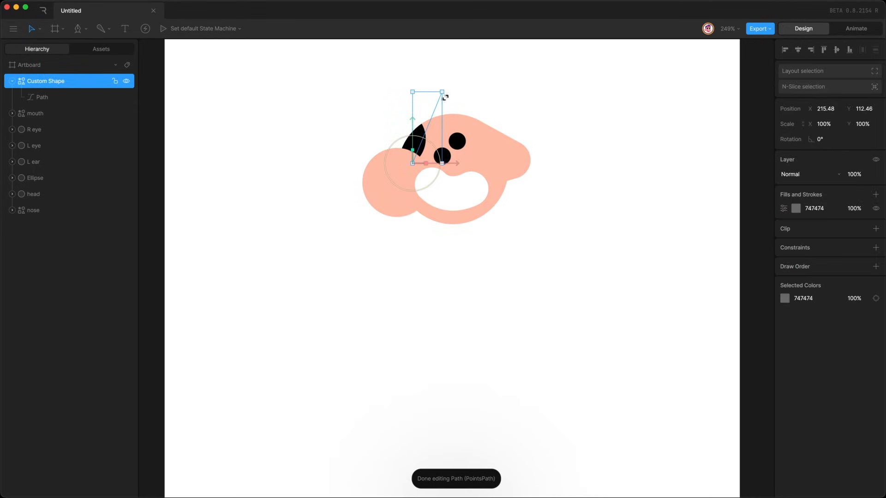
right_click(796, 209)
click(813, 215)
click(875, 194)
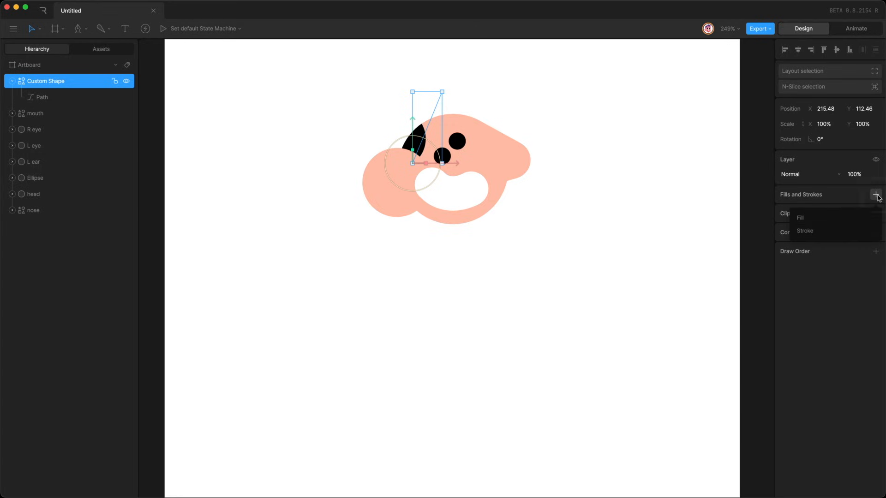
click(834, 221)
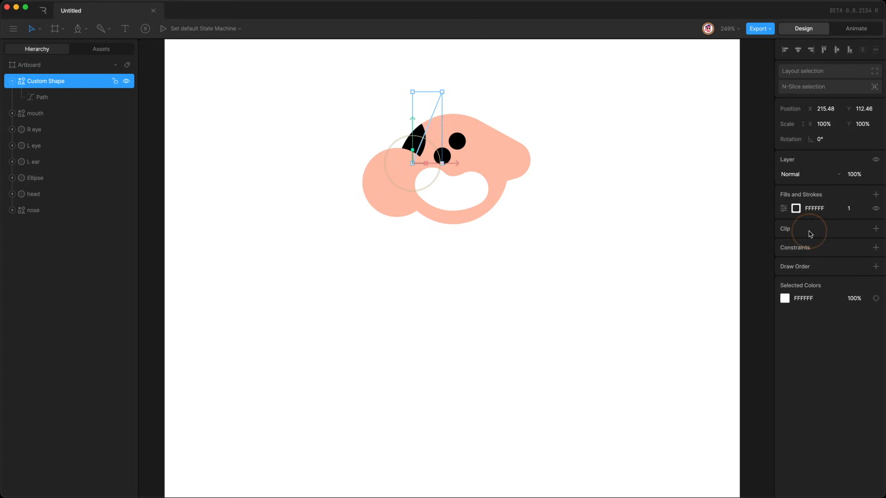
Colour the straight path's stroke green (39FF7D) and set its thickness to 51.
click(794, 208)
drag(732, 242, 751, 208)
click(850, 208)
key(shift+Up)
key(shift+Up)
key(shift+Up)
key(shift+Up)
key(shift+Up)
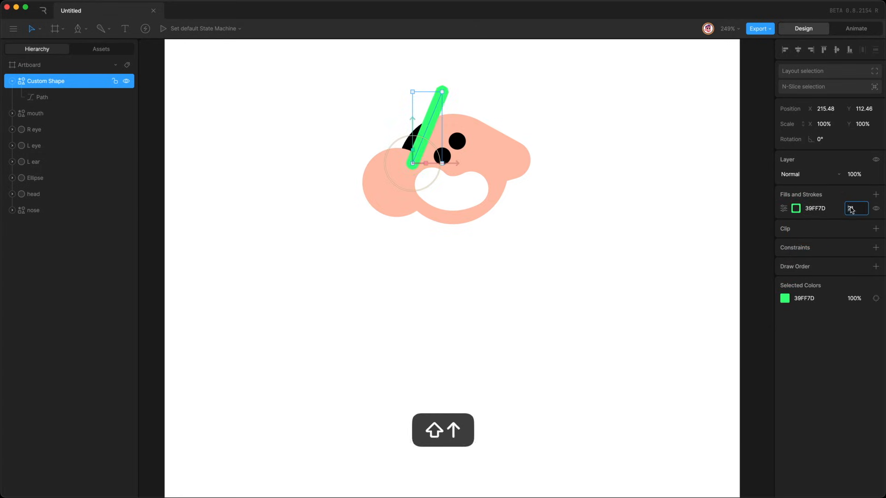
key(Return)
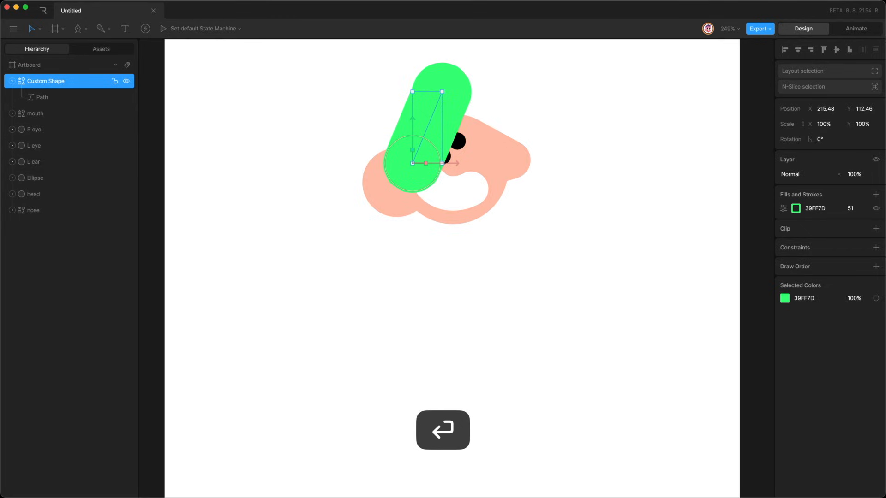
Rename the green stroked shape cap peak and move it behind all other layers.
click(13, 83)
text(cap peak)
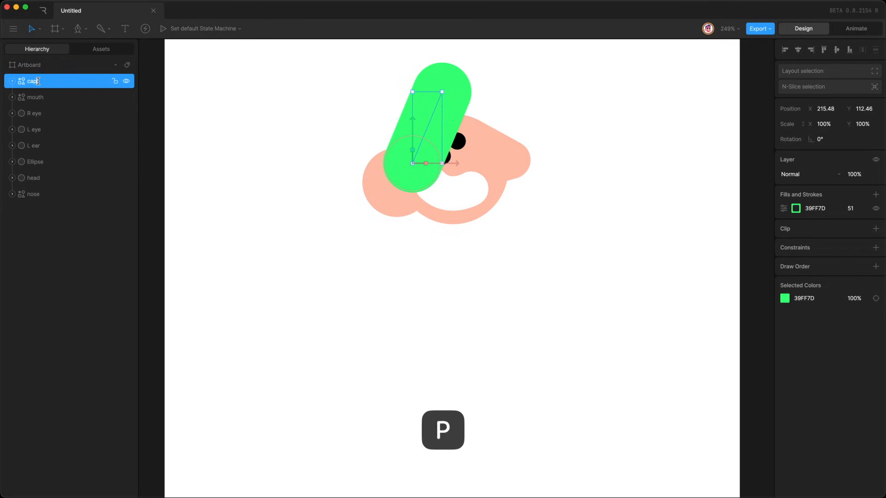
key(Return)
drag(37, 81, 53, 249)
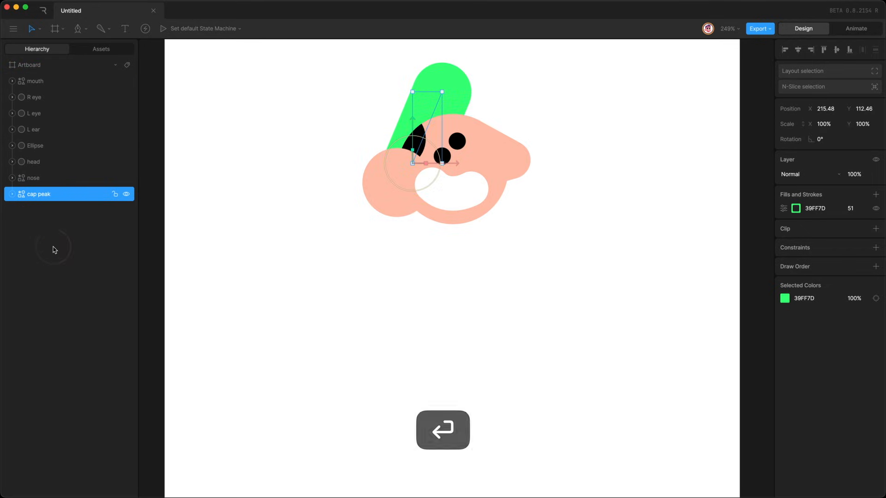
Nudge the cap peak slightly down and to the right so it sits lower on the head.
key(shift+Down)
key(shift+Right)
key(Left)
click(54, 249)
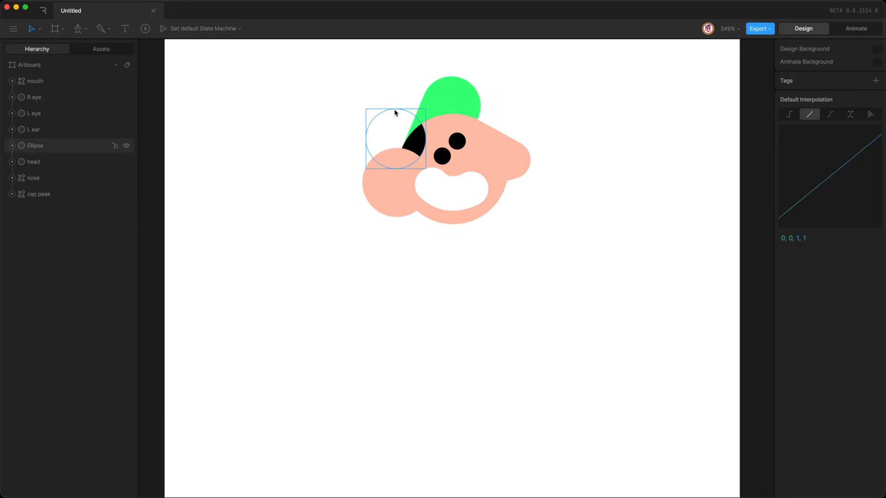
Draw a circle about 77 units across over the back of the head and place it at about X 220, Y 104.
key(o)
drag(342, 131, 430, 200)
key(shift+Right)
key(shift+Right)
key(shift+Right)
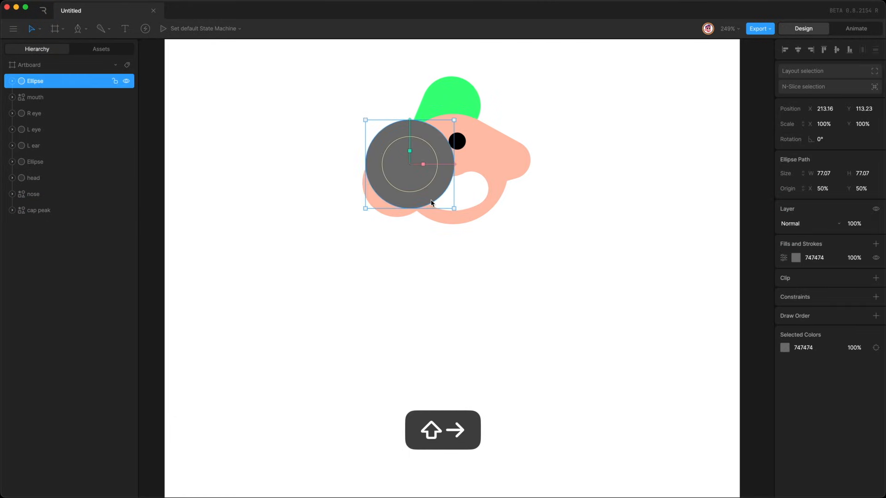
key(shift+Up)
key(shift+Up)
key(shift+Up)
key(shift+Down)
key(Left)
key(Down)
key(Left)
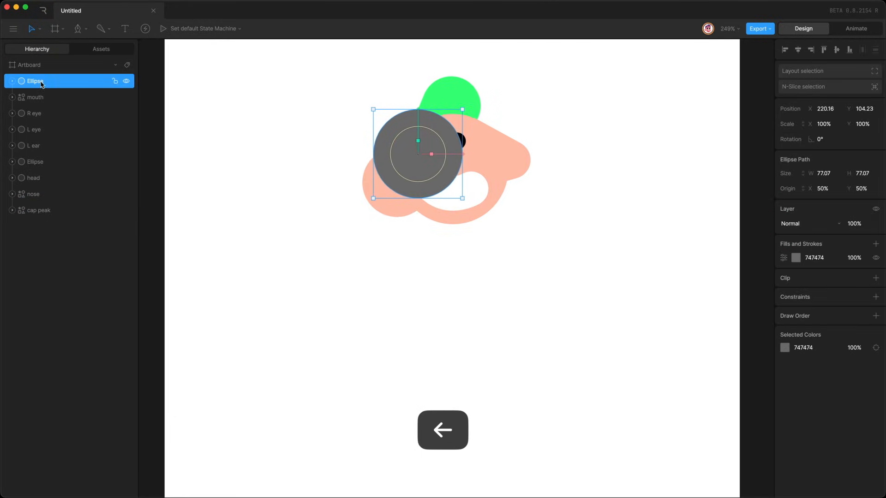
Rename the new grey circle cap and move it behind all other layers.
text(cap)
key(Return)
drag(52, 82, 56, 265)
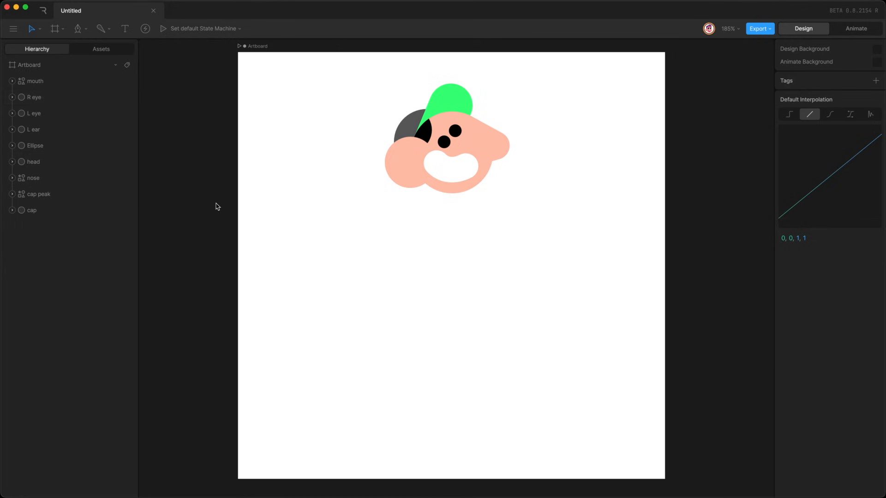
Group the mouth, R eye and L eye layers together.
click(66, 109)
shift+click(66, 81)
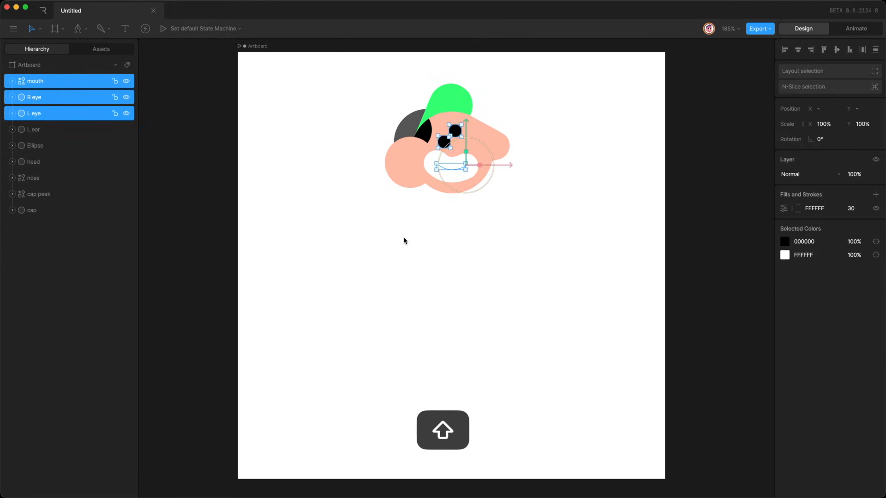
key(shift+Left)
key(shift+Right)
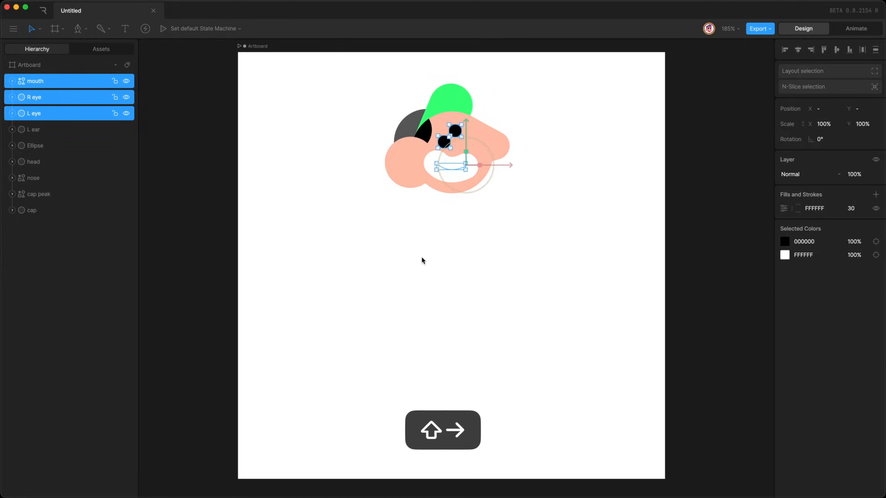
key(super+g)
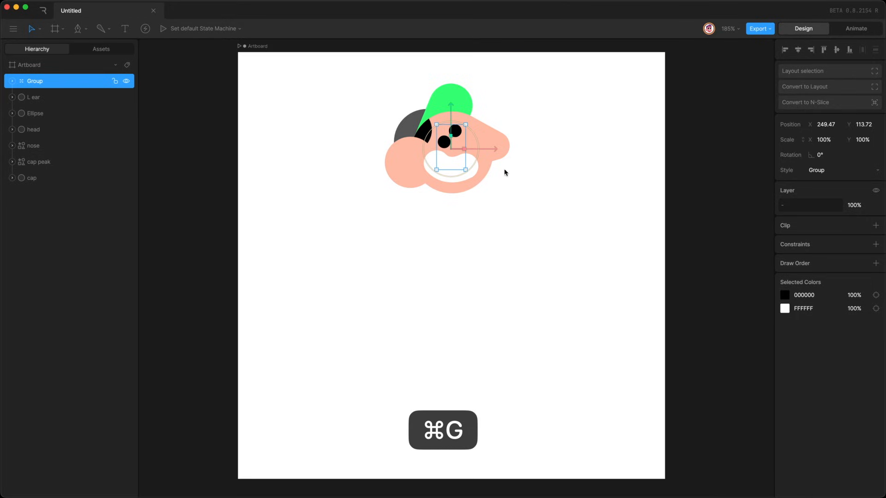
Check the layers inside the new group and rename the group face.
click(12, 81)
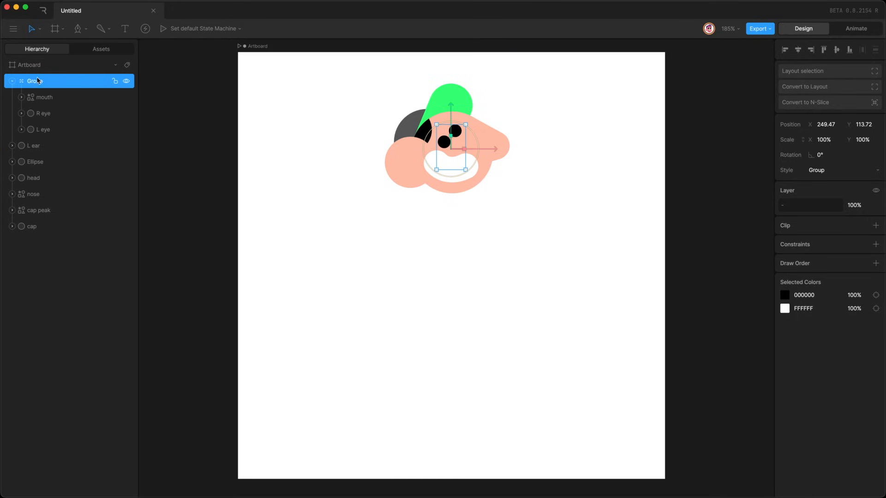
click(42, 97)
click(49, 114)
click(48, 130)
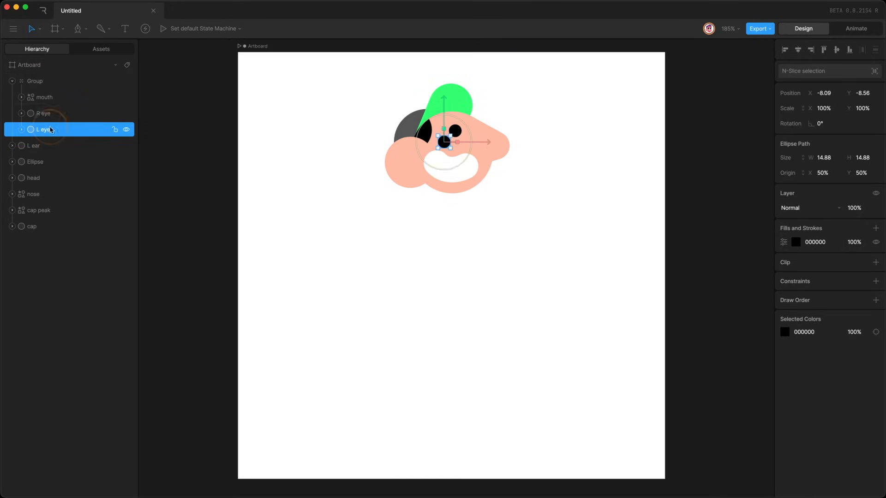
double_click(39, 82)
text(face)
key(Return)
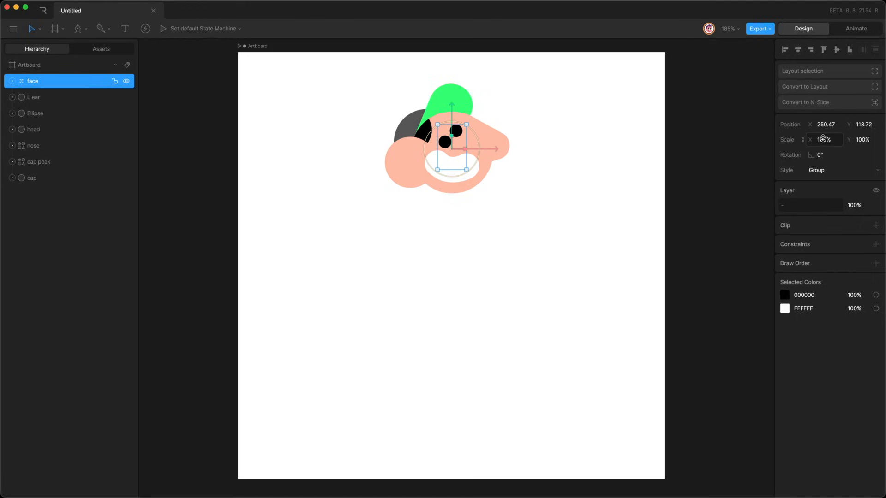
Scale the face group down to 95% in both directions.
click(825, 139)
key(shift+Down)
key(shift+Down)
key(shift+Up)
key(shift+Up)
key(Down)
key(Down)
key(Down)
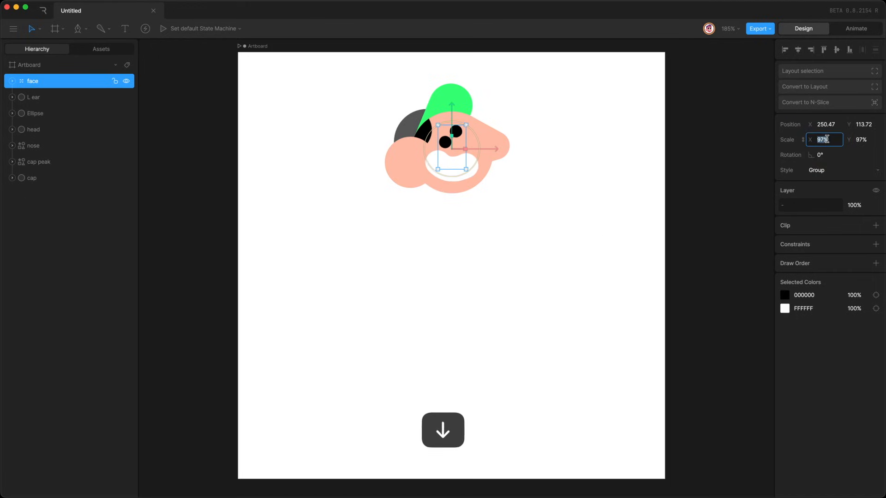
key(Down)
key(Down)
key(Down)
key(Up)
Shift the face group slightly to the right by raising its X position.
click(825, 124)
key(Up)
key(Up)
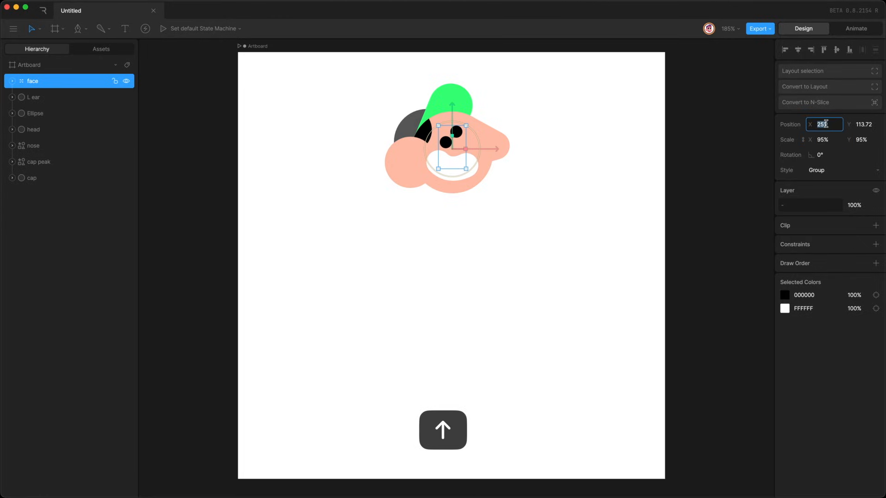
key(Down)
key(Up)
click(336, 274)
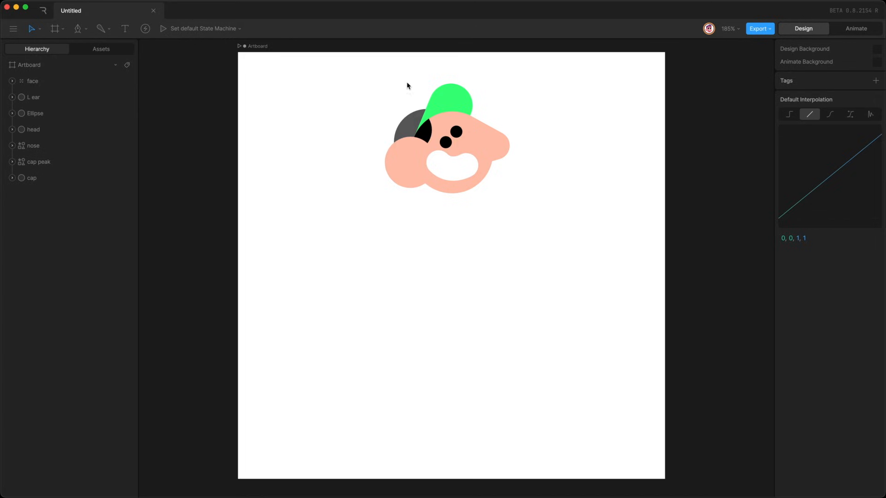
Recolour all skin-coloured shapes pink (FFADAD) and the grey cap purple (AC6BFF) through the artboard's selected colours.
click(52, 67)
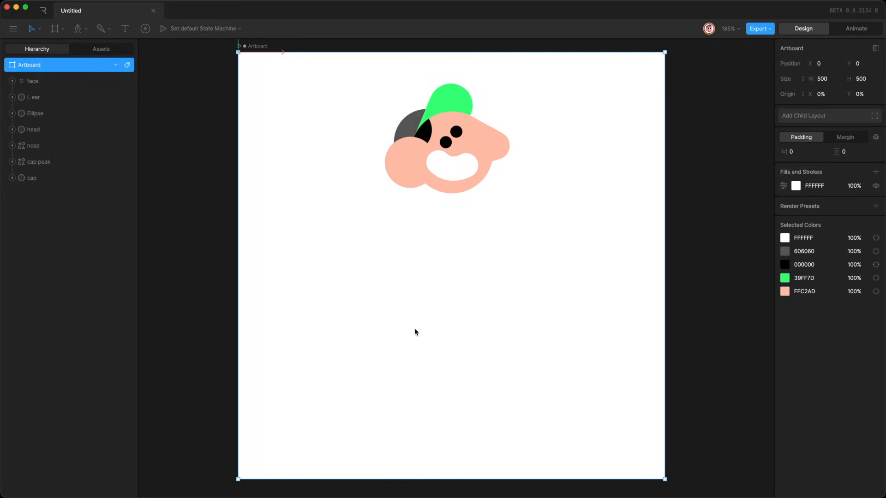
click(785, 292)
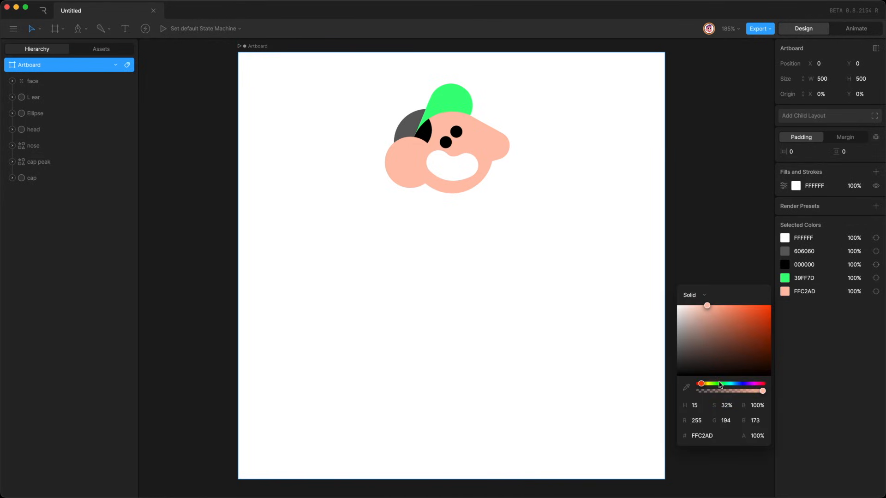
drag(721, 385, 698, 382)
click(785, 251)
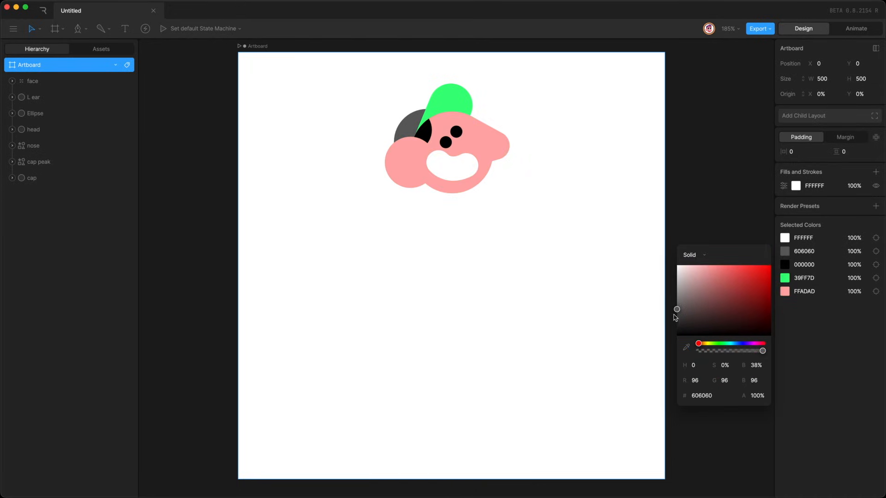
drag(692, 307, 717, 293)
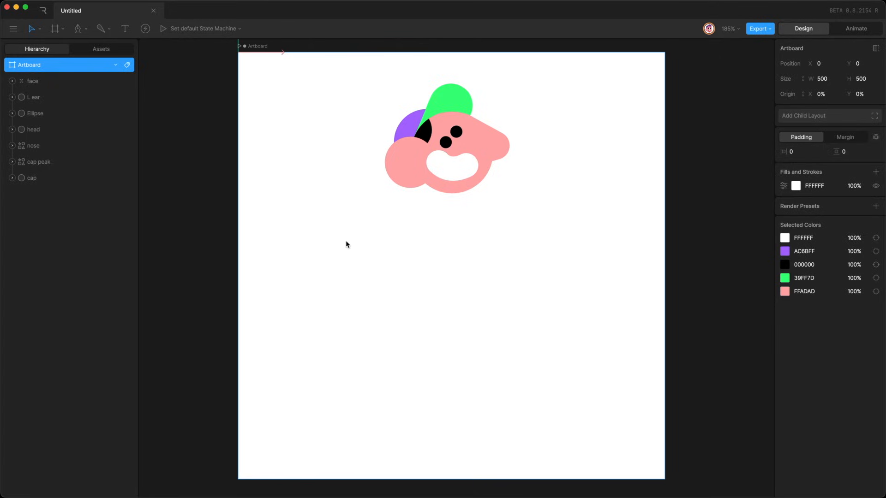
Draw a closed three-point triangle below the head with the Pen tool, its apex at about X 252, Y 192.
key(p)
click(453, 215)
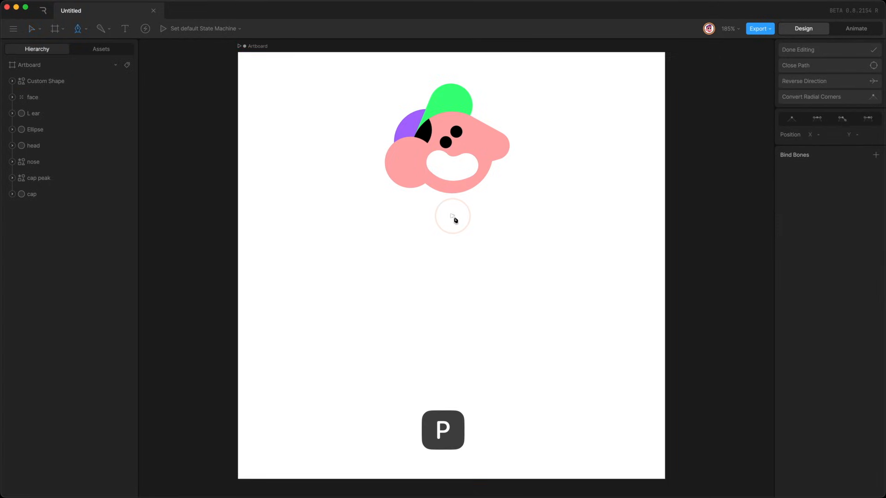
click(417, 272)
click(493, 275)
click(453, 216)
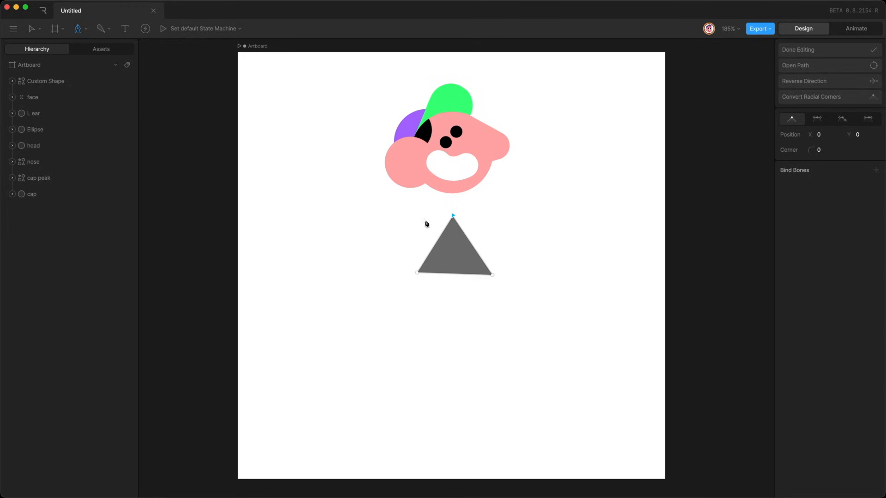
key(Return)
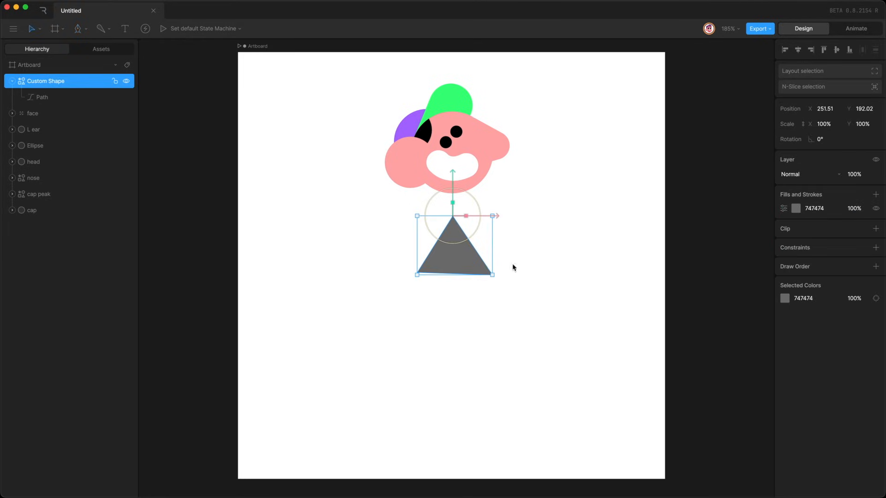
Change the triangle's fill to turquoise (63FFE7).
click(792, 210)
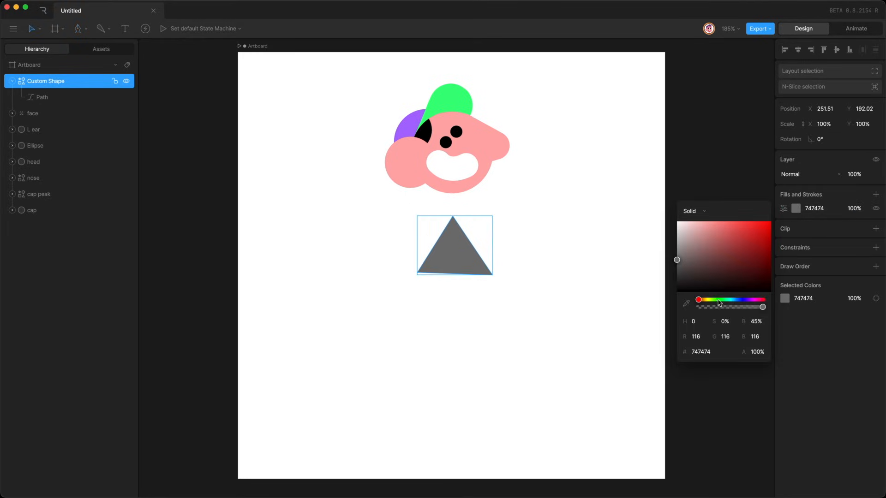
drag(718, 302, 728, 300)
click(734, 221)
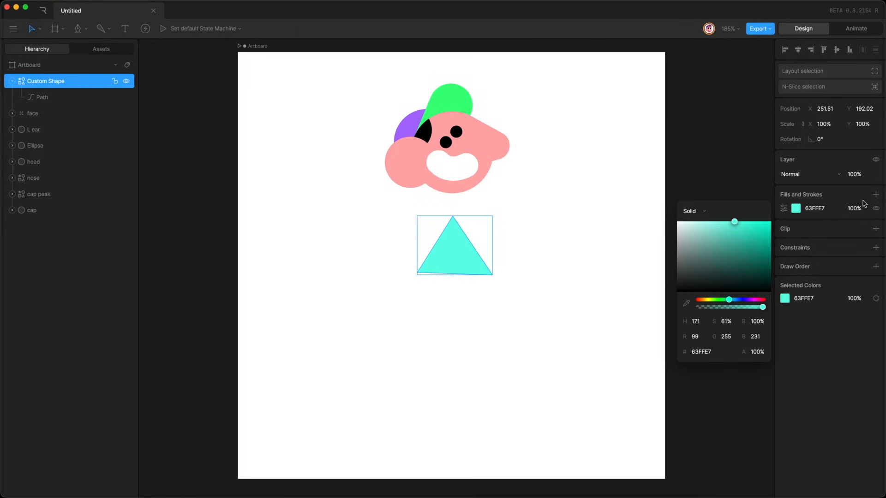
Add a stroke to the triangle in the fill's colour 63FFE7 and set its thickness to 48.
click(875, 195)
click(806, 230)
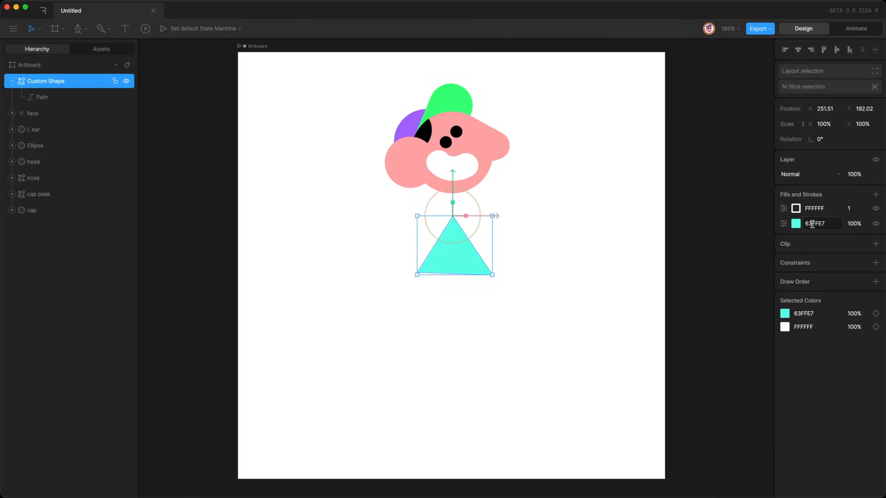
click(811, 224)
key(super+c)
click(814, 209)
key(super+v)
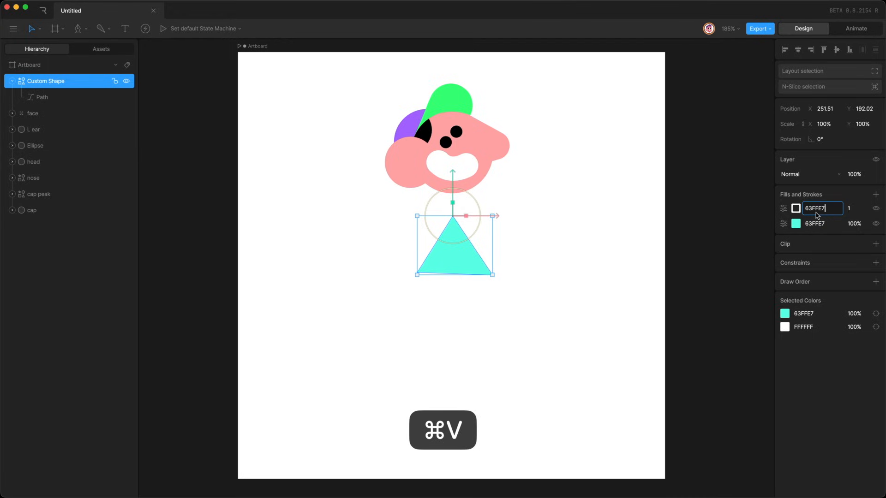
key(Return)
click(857, 210)
key(shift+Up)
key(shift+Up)
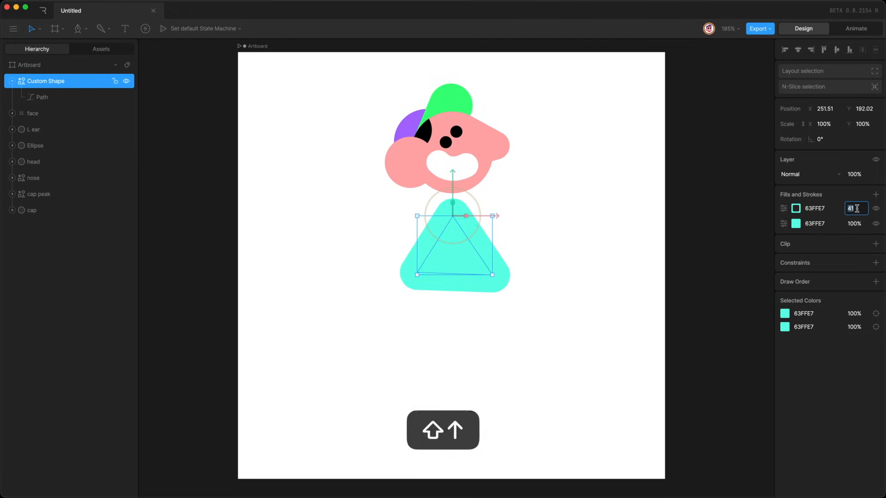
key(Return)
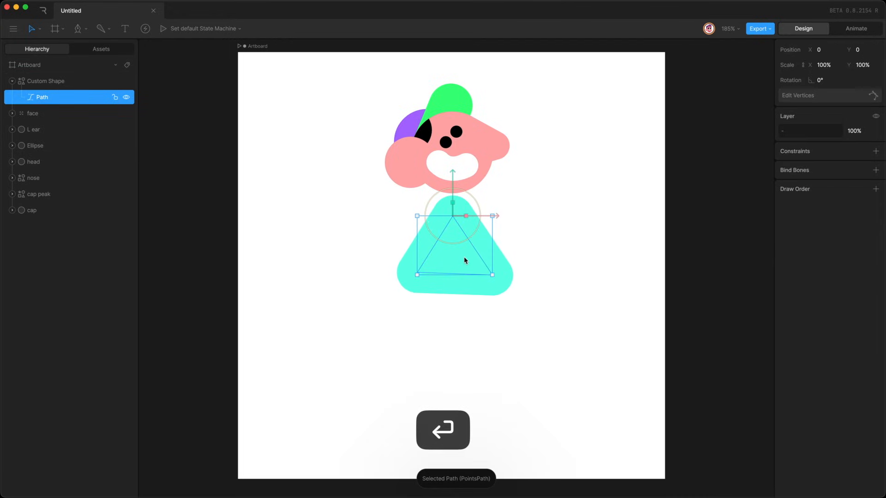
Move the triangle's two lower vertices inward and up, placing the lower-left one at about X -31, Y 56.
click(489, 274)
drag(488, 273, 482, 271)
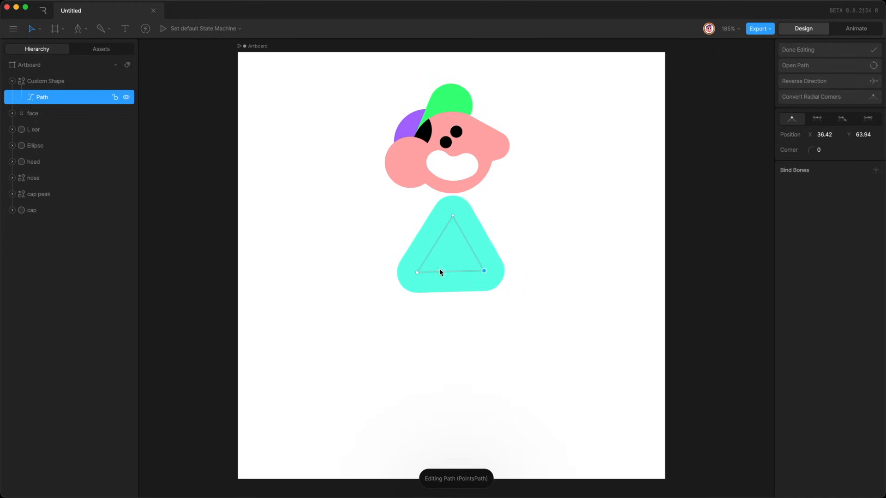
drag(417, 272, 426, 263)
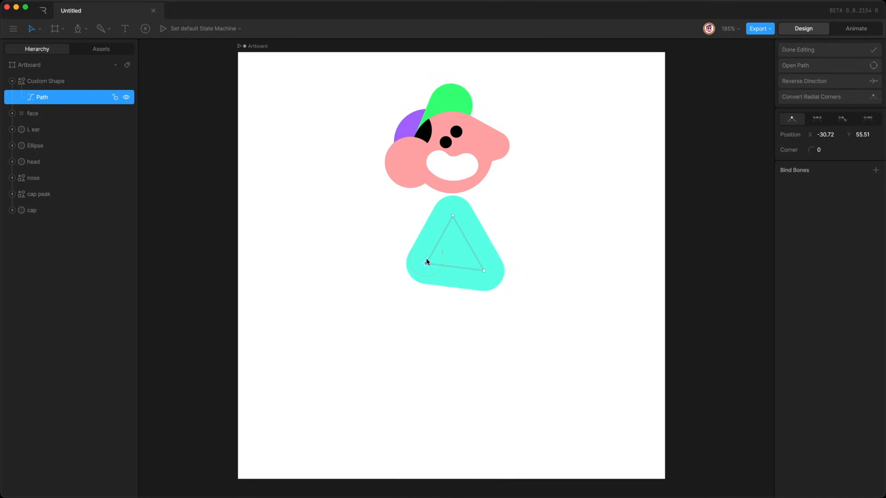
drag(483, 270, 482, 261)
key(Return)
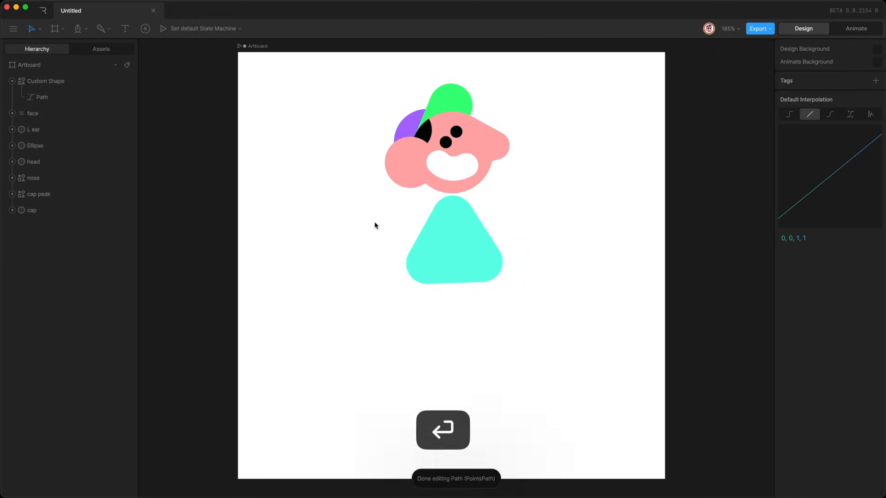
Rename the turquoise custom shape tee.
double_click(41, 81)
text(tee)
key(Return)
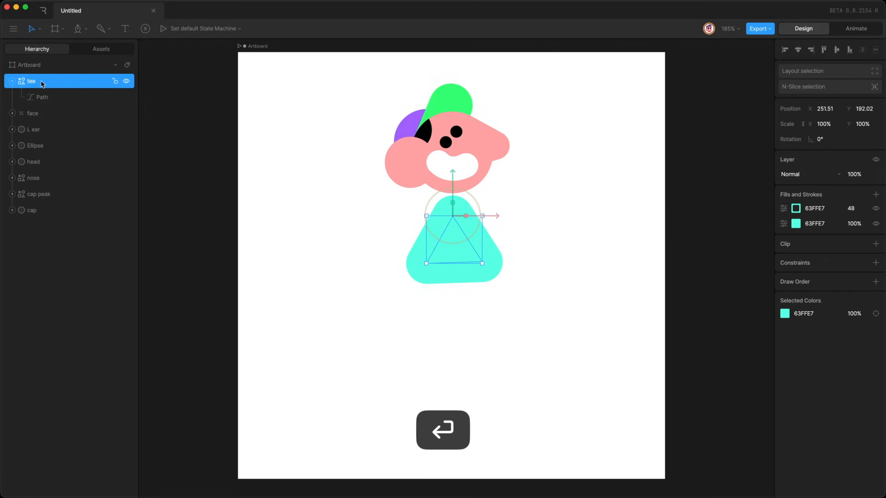
Duplicate the tee shape and rename the copy crotch.
key(super+d)
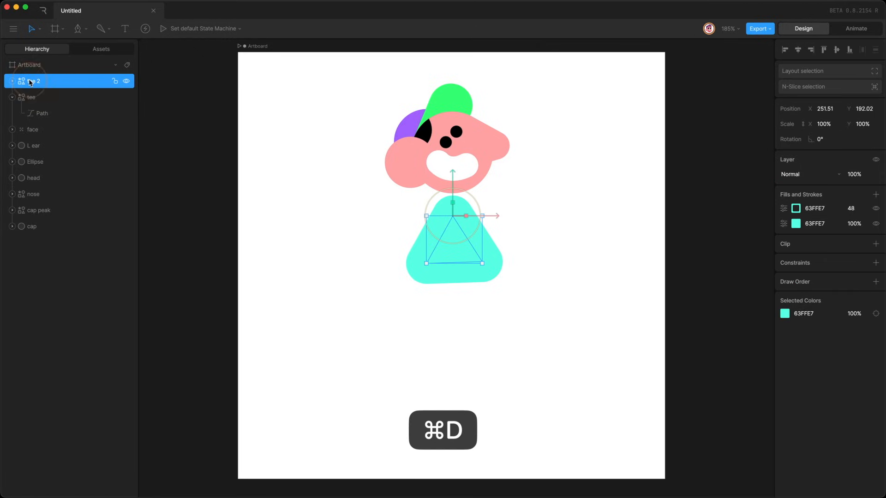
double_click(30, 82)
text(crotch)
key(Return)
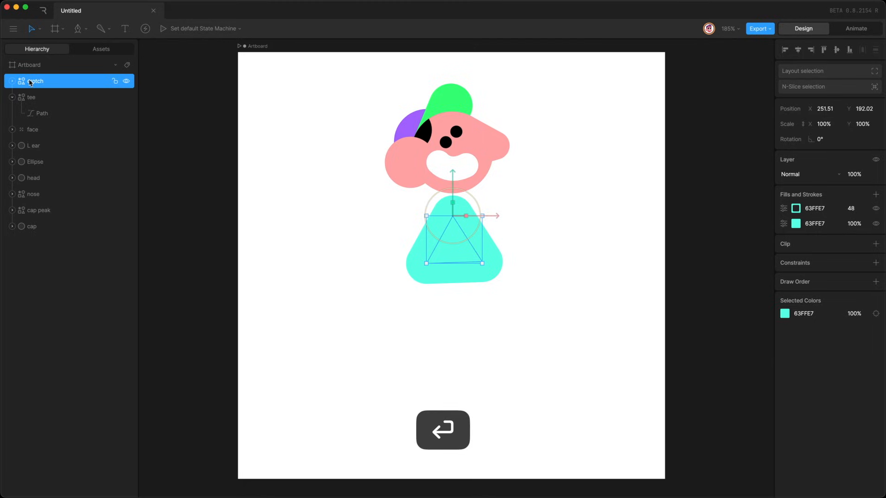
click(13, 98)
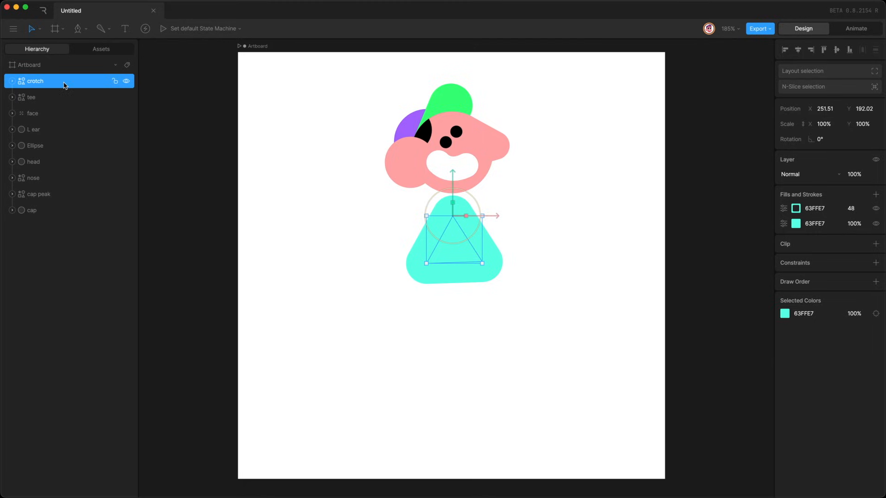
Recolour the crotch shape's fill and stroke black (000000) and deselect it.
click(801, 315)
text(000000)
key(Return)
click(238, 276)
key(v)
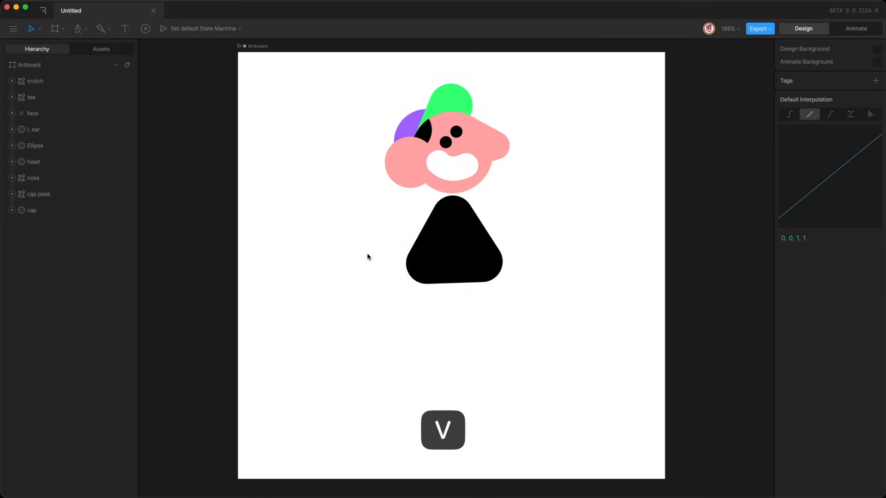
Draw a closed four-sided path with the Pen tool across the lower edge of the black crotch shape, extending below and beyond both sides.
key(p)
click(376, 269)
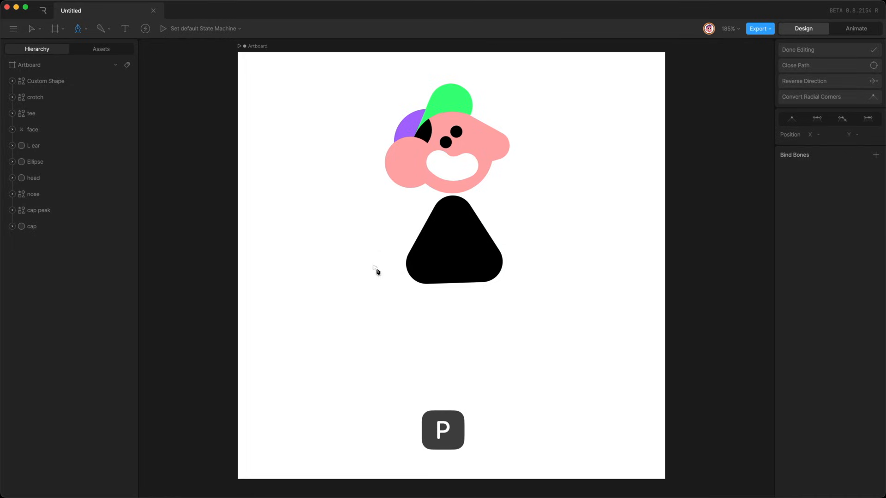
click(540, 262)
click(544, 328)
click(370, 326)
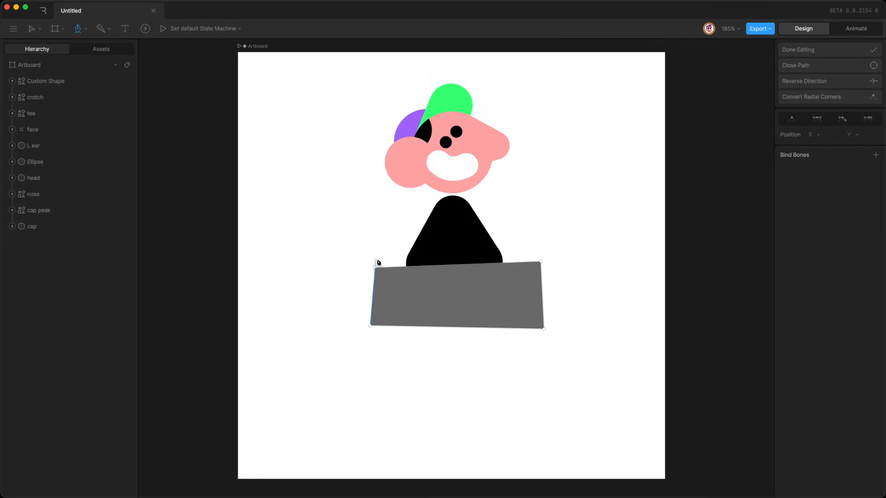
click(375, 268)
Rename the grey four-sided shape crotch matte and delete its fill.
double_click(39, 80)
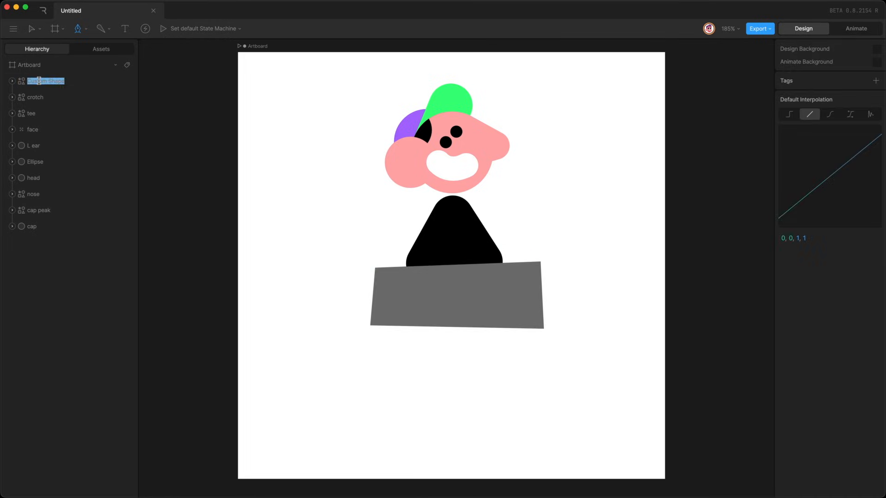
text(crotch matte)
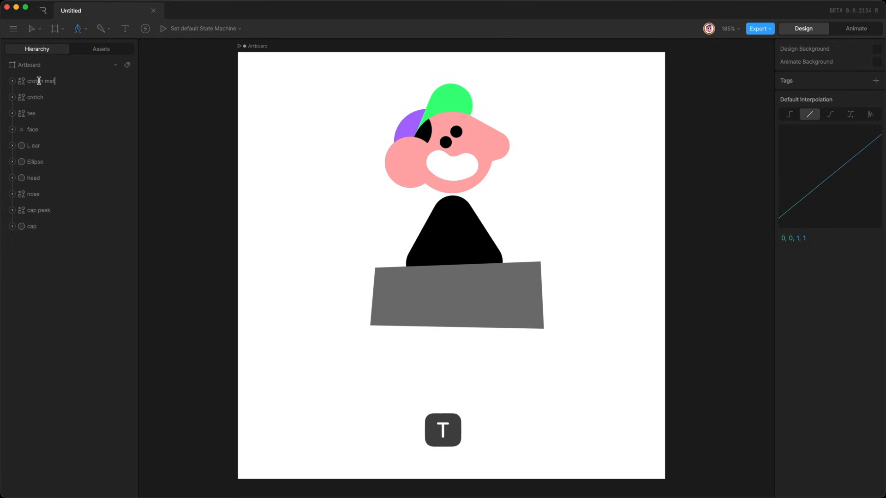
key(Return)
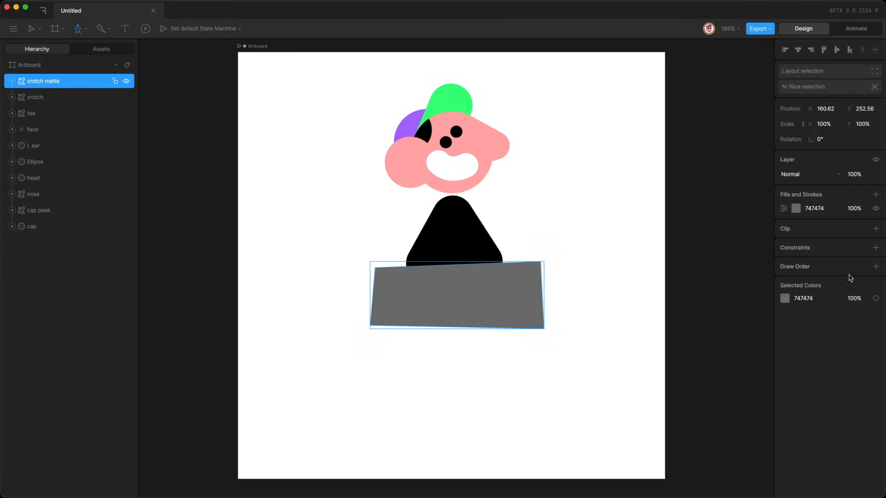
right_click(828, 216)
click(838, 222)
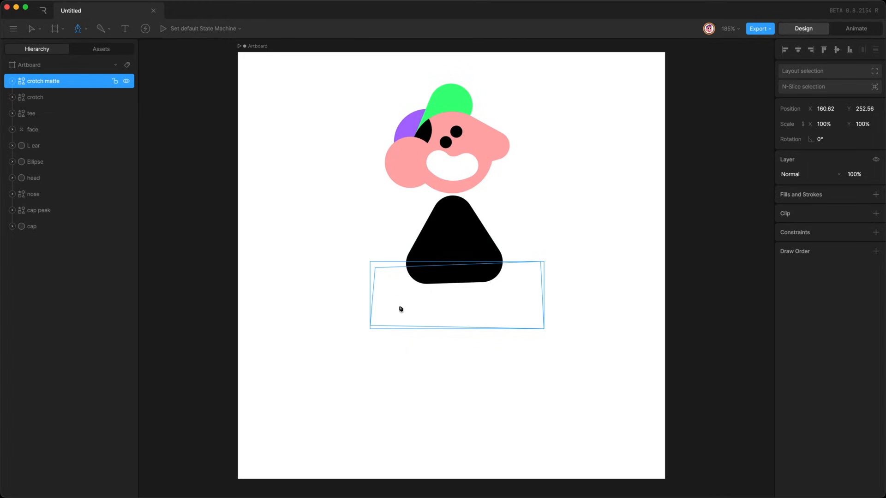
Clip the crotch shape using crotch matte as the clipping source.
click(63, 98)
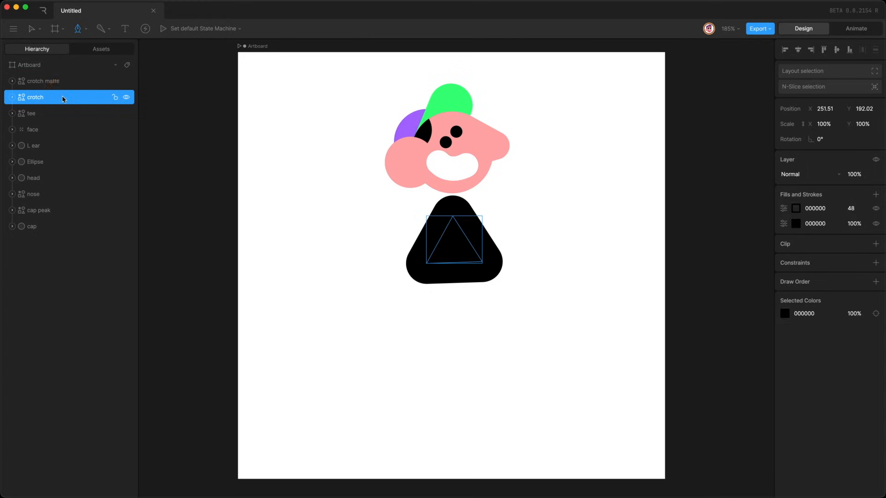
click(876, 244)
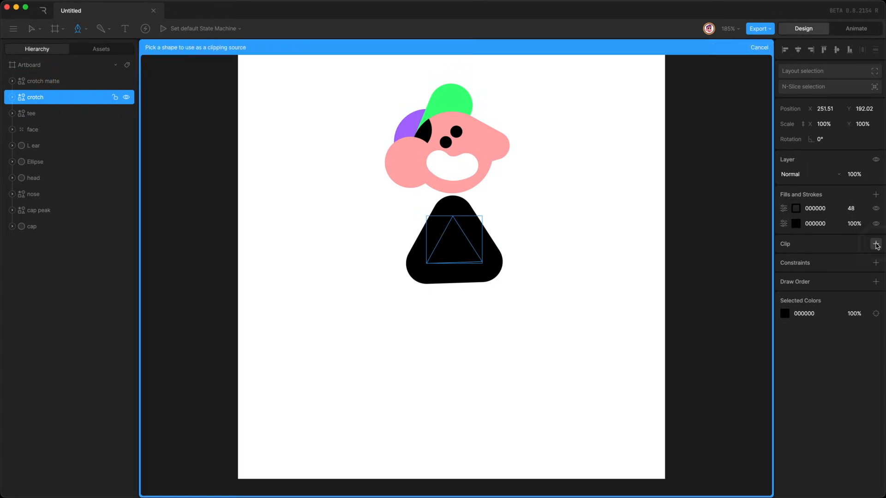
click(52, 82)
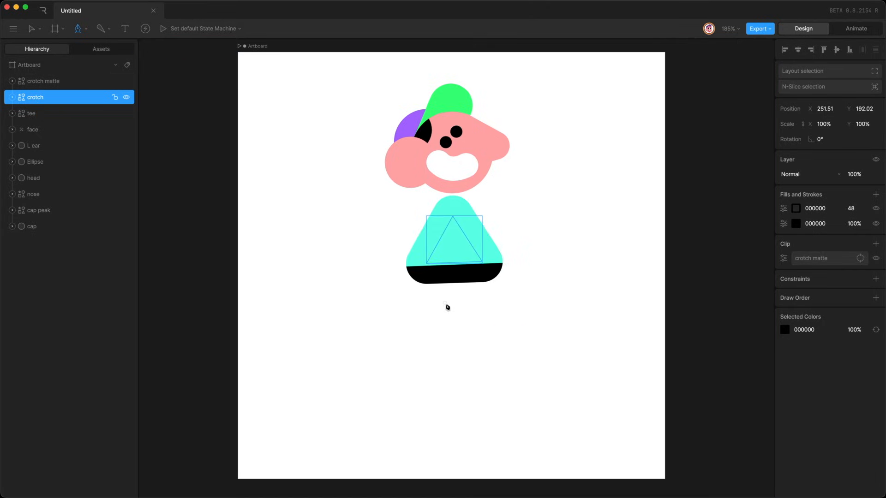
Group the crotch matte, crotch and tee shapes and scale the group to 83%.
click(57, 82)
shift+click(57, 113)
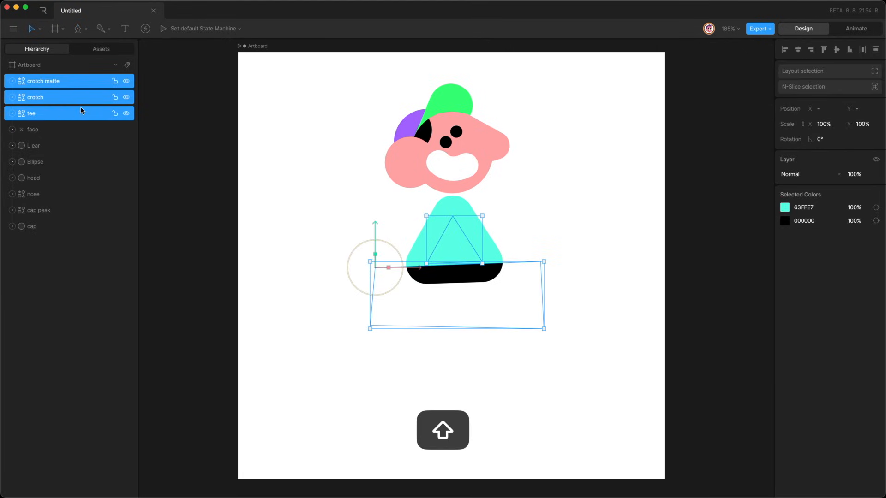
key(super+g)
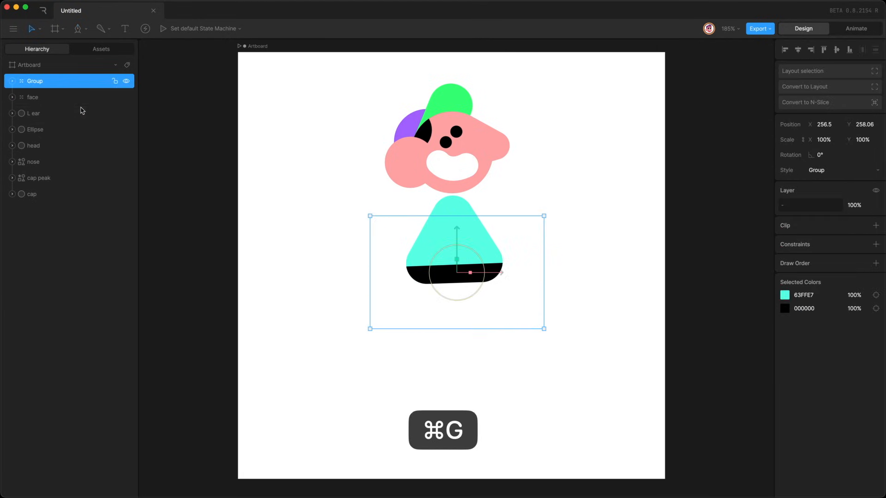
click(819, 140)
key(shift+Down)
key(shift+Down)
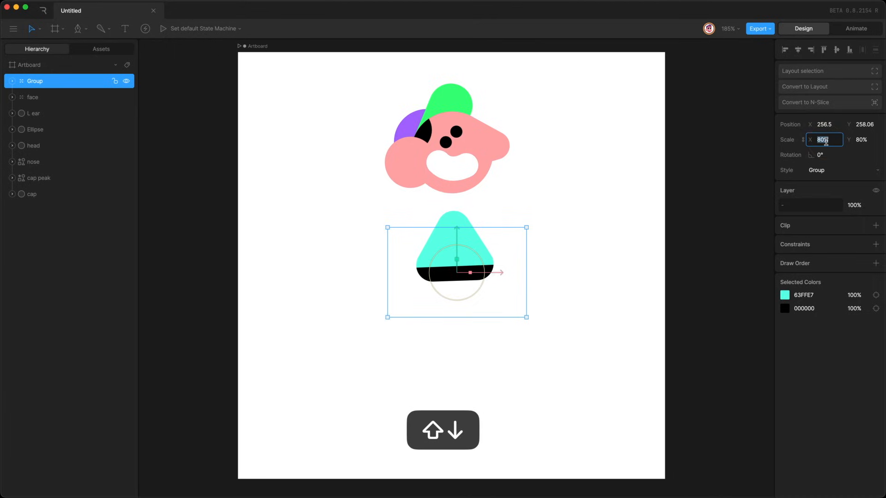
key(Up)
key(Up)
key(Up)
Move the new group up beneath the head to a Y position of 245.
click(859, 125)
key(shift+Down)
key(Down)
key(Down)
key(Down)
key(Return)
Rename the group body, place it below cap in the layer hierarchy and deselect it.
double_click(35, 80)
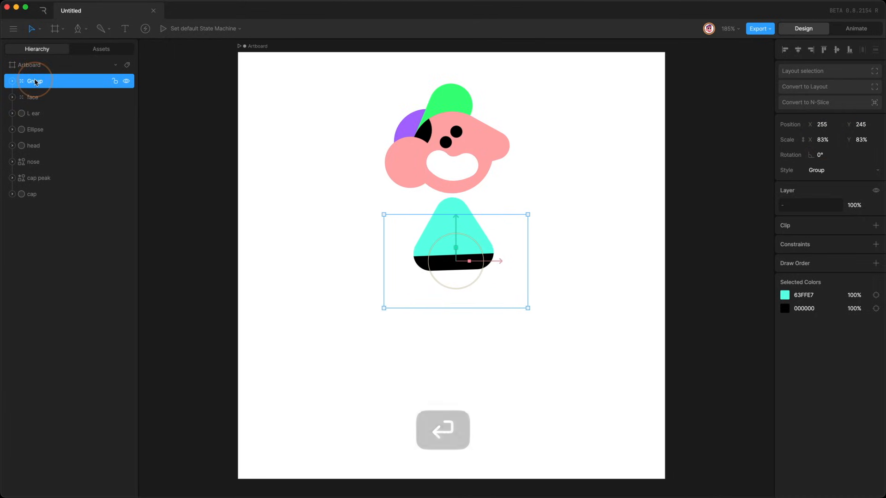
text(body)
key(Return)
drag(34, 81, 51, 287)
click(178, 225)
Group all the layers from face through cap and name the group head.
click(63, 81)
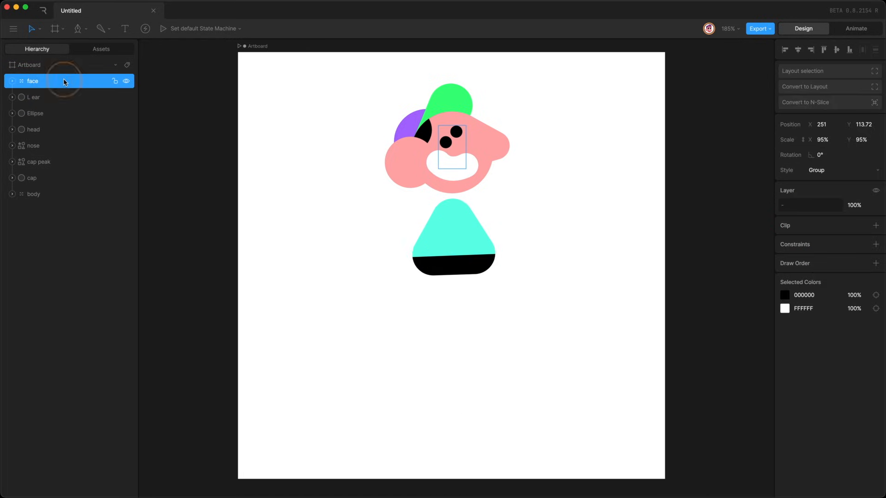
shift+click(64, 179)
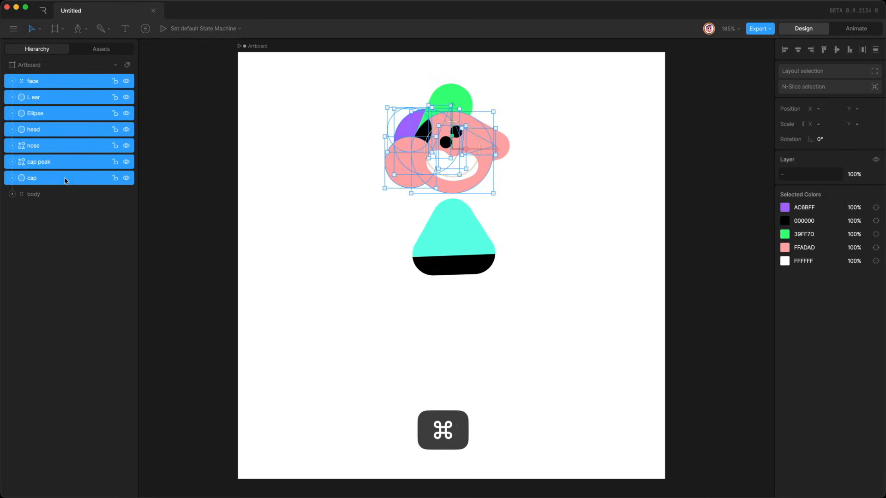
key(super+g)
double_click(39, 83)
key(BackSpace)
text(head)
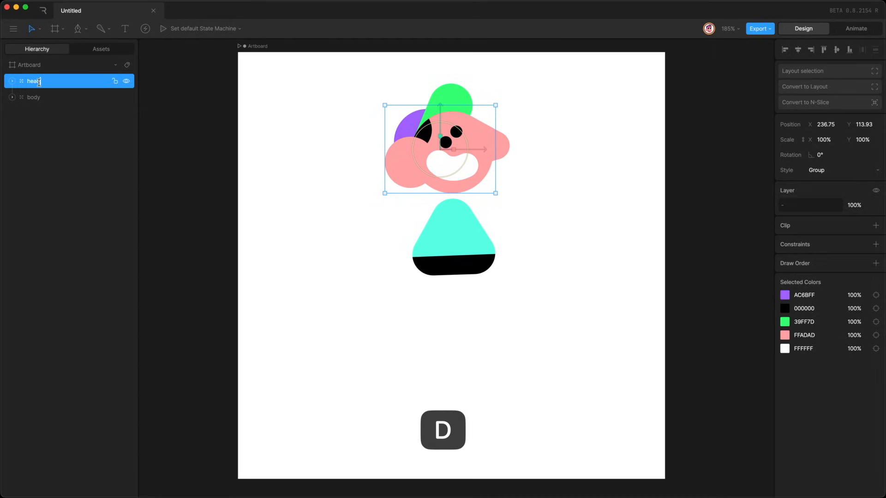
key(Return)
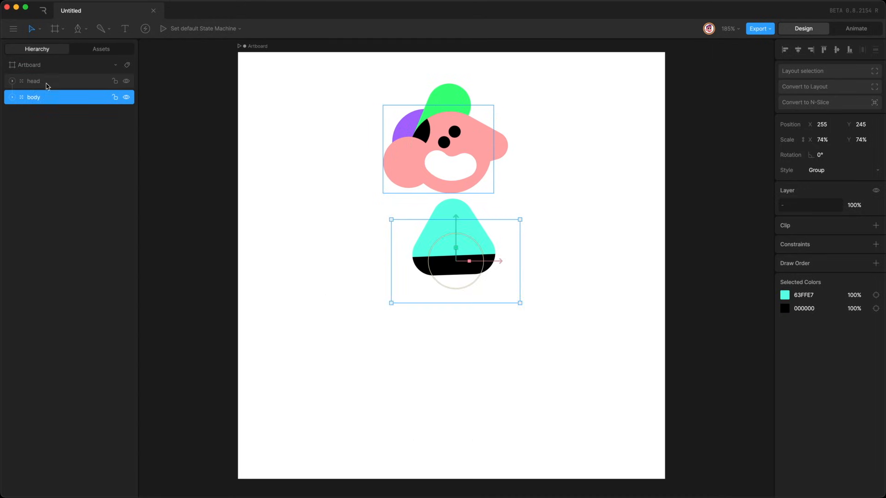
Group the head and body groups together and name the new group head and body.
click(55, 81)
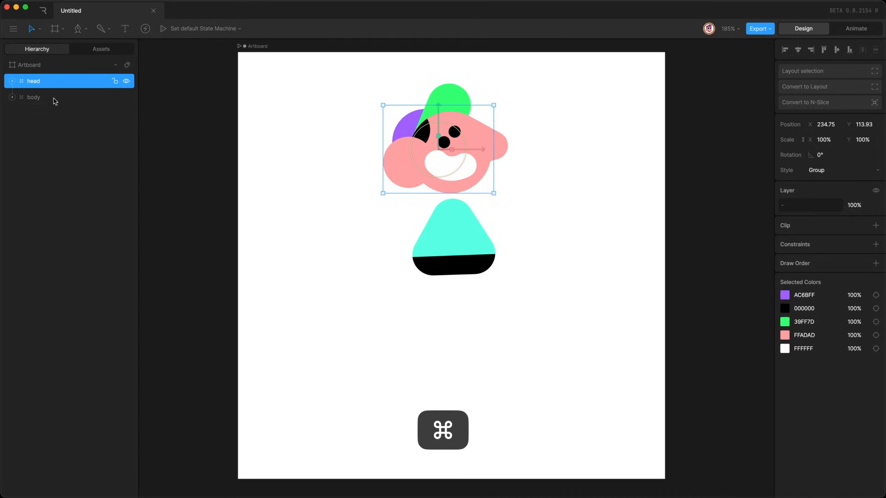
super+click(60, 97)
key(super+g)
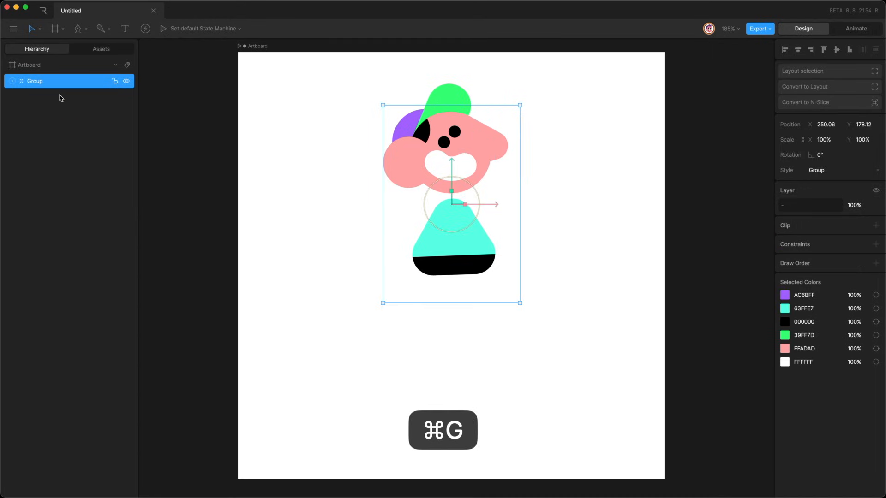
text(hea)
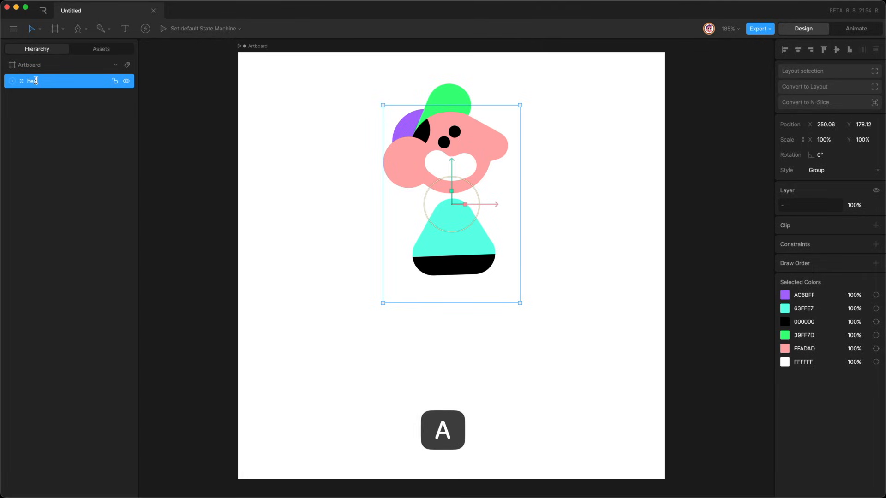
text(d and body)
key(Return)
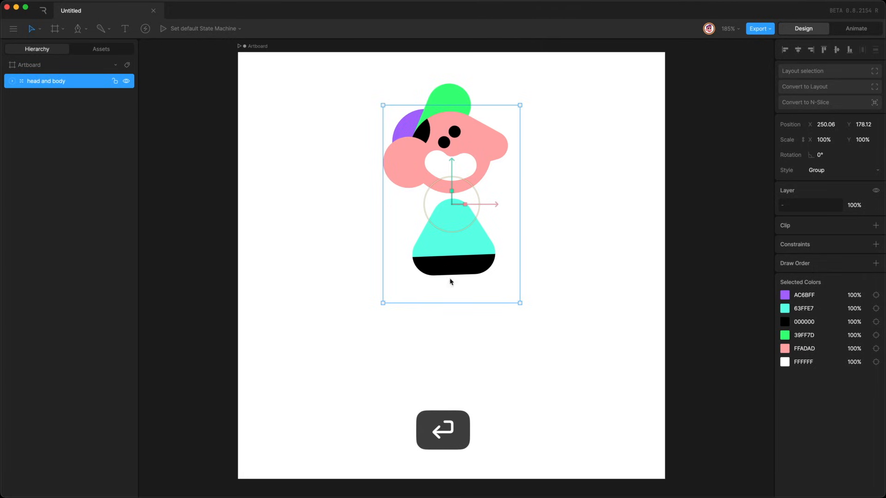
key(shift+Right)
key(shift+Left)
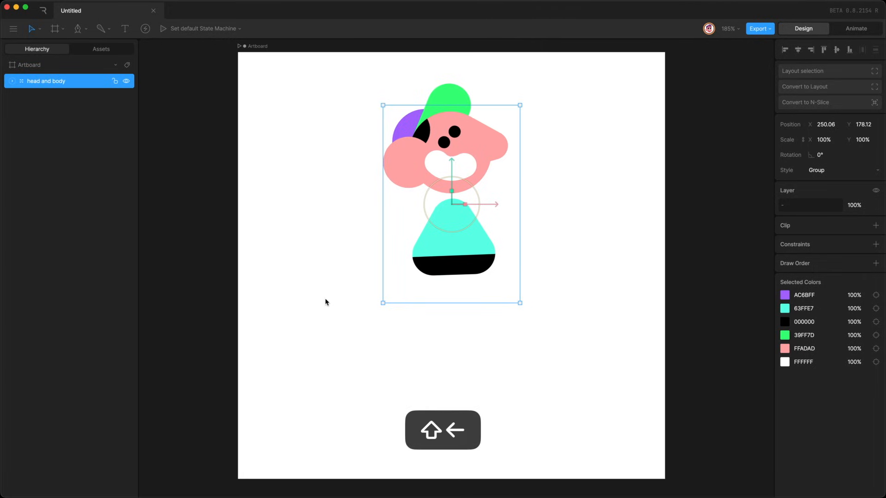
key(shift+Left)
key(shift+Right)
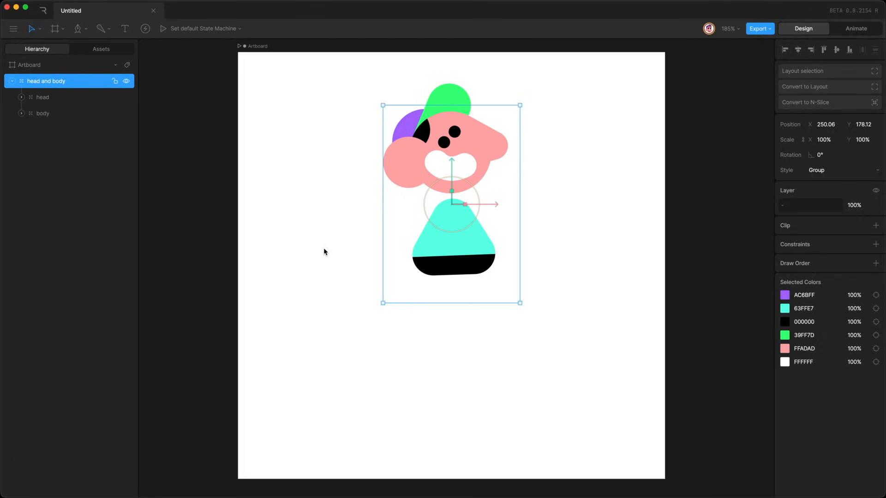
Draw an open two-point arm path beside the body with the Pen tool, curving outward away from the tee.
click(325, 249)
key(p)
click(359, 214)
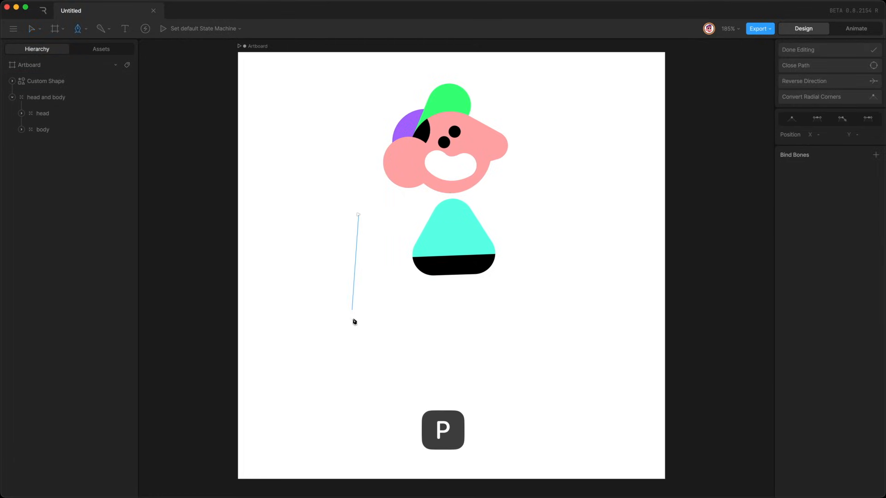
drag(357, 321, 392, 378)
key(Return)
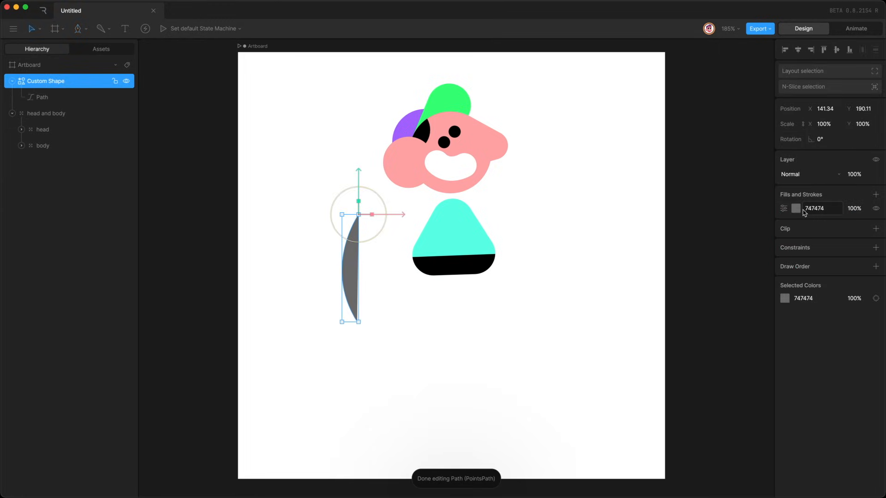
Replace the arm path's grey fill with a stroke in the ear's pink (FFADAD), sampled from the artwork.
right_click(803, 213)
click(814, 220)
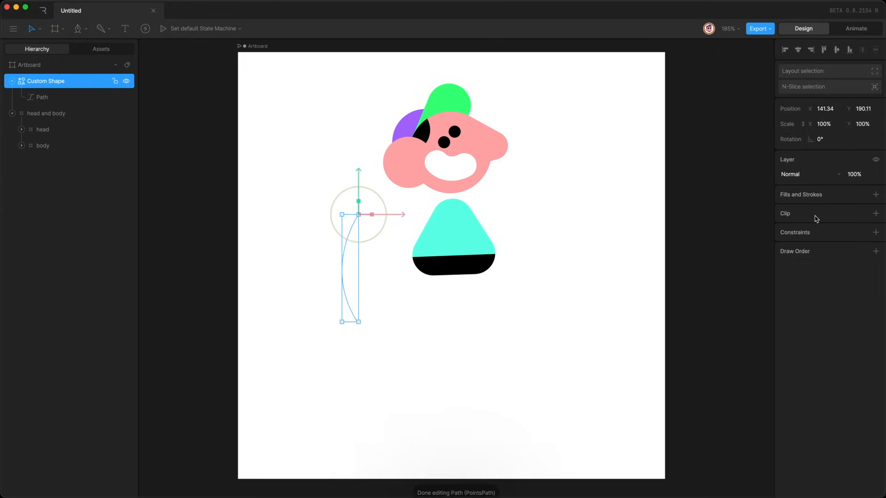
click(874, 198)
click(821, 233)
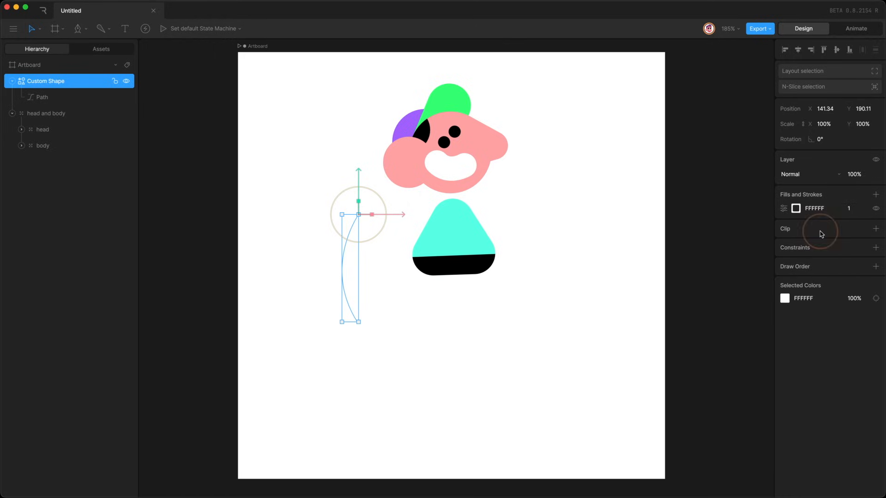
click(821, 207)
click(686, 303)
click(414, 165)
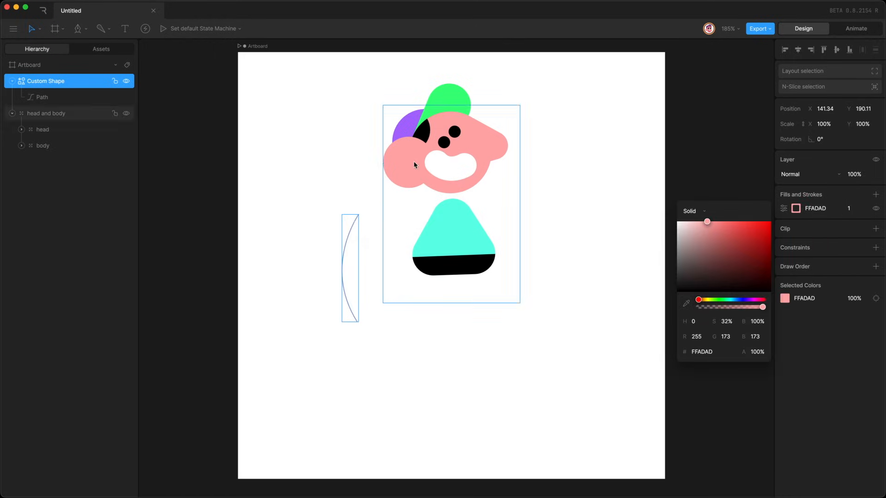
Set the arm stroke's thickness to 36.
click(852, 208)
key(shift+Up)
key(shift+Up)
key(shift+Up)
key(shift+Up)
key(Down)
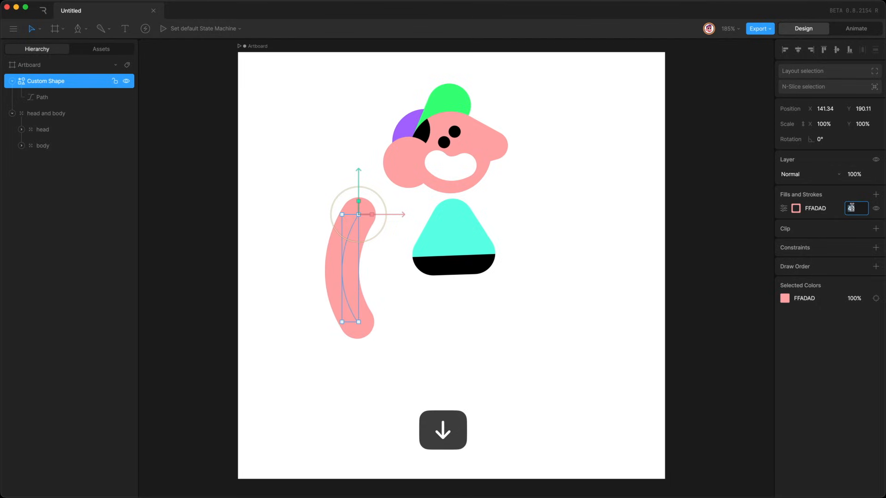
key(Down)
key(Return)
Duplicate the arm's pink stroke and set one copy's thickness to 48.
right_click(796, 209)
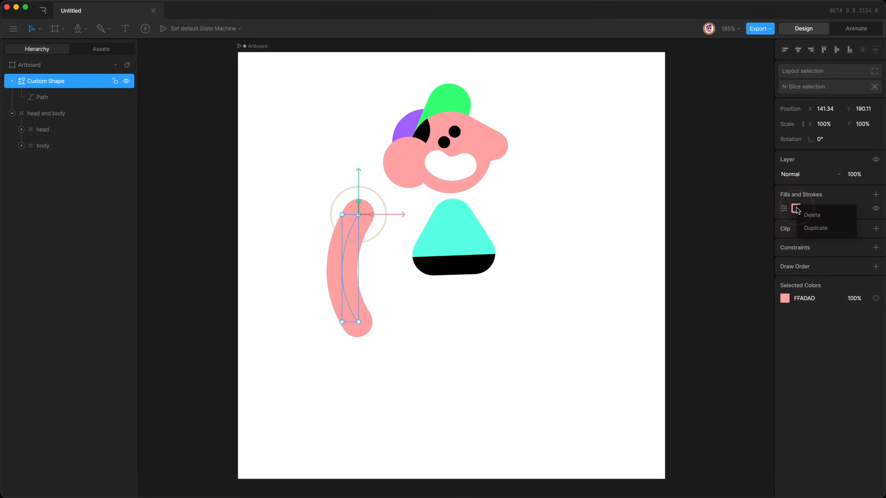
click(815, 228)
key(shift+Up)
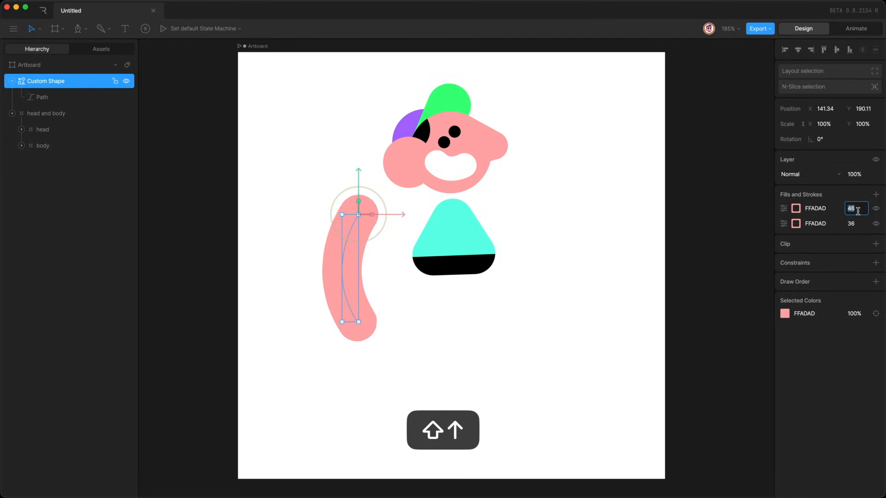
key(Up)
key(Up)
key(Return)
Apply a sequential trim to the 48-thick stroke from 99% to 100%, forming a round hand at the arm's lower end.
click(784, 209)
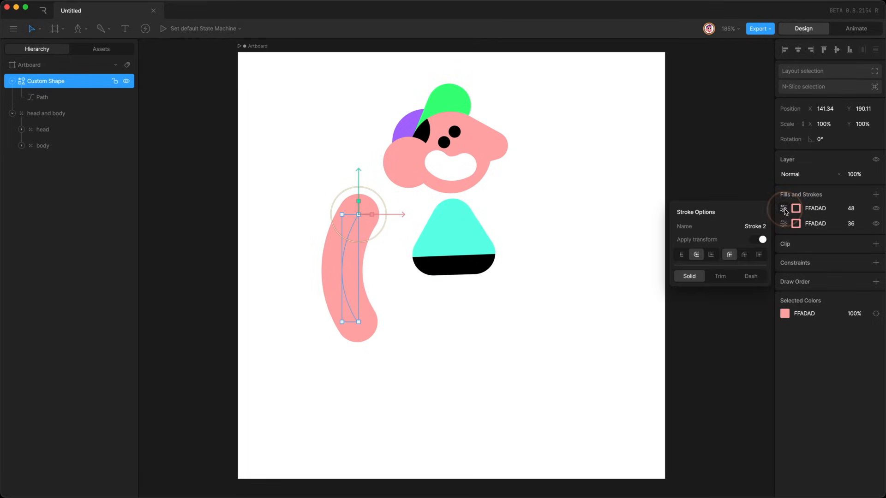
click(719, 277)
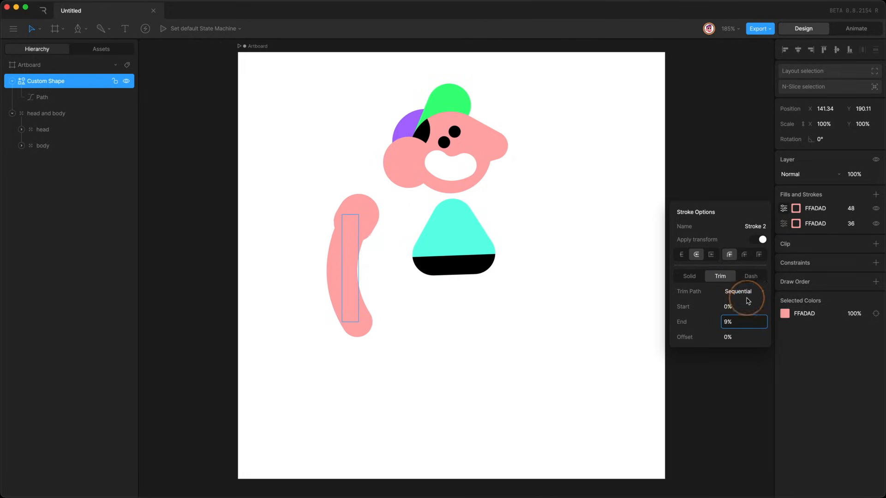
text(100)
click(824, 35)
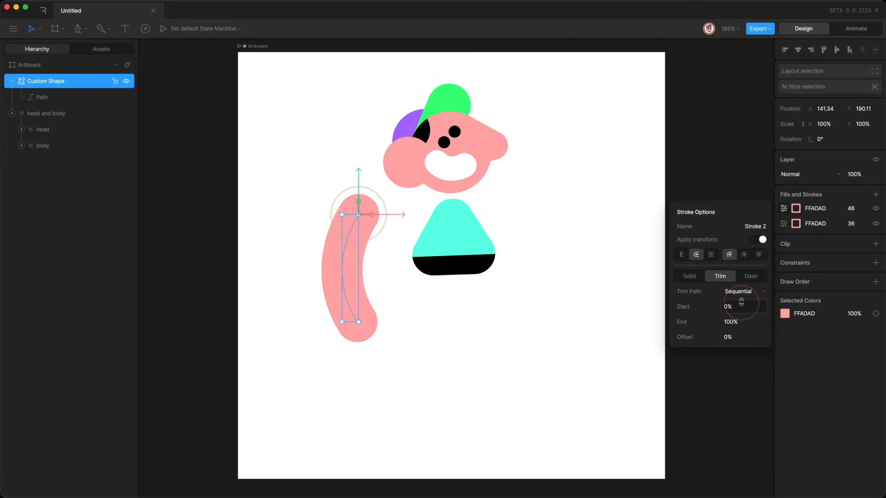
text(99)
key(Return)
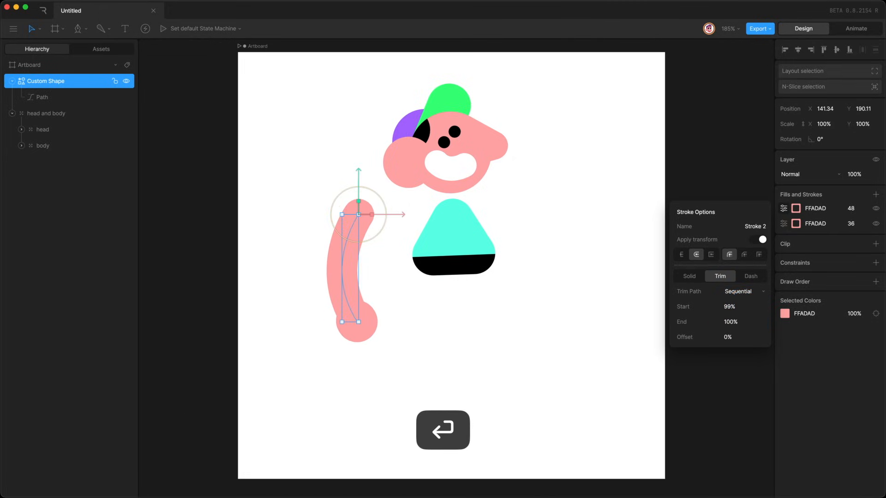
Reposition the arm path's lower endpoint and pull its Bezier handle outward to give the arm a stronger bend.
key(Return)
key(Return)
click(373, 319)
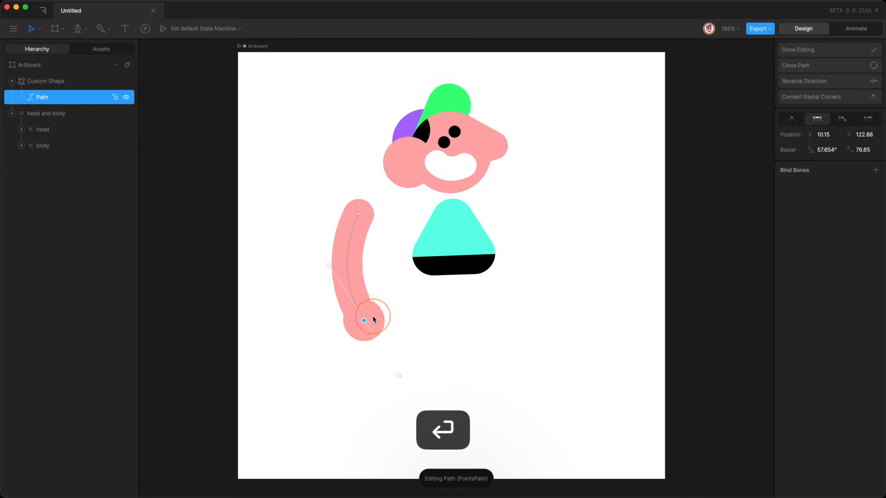
mouse_move(373, 319)
mouse_down()
mouse_move(403, 300)
mouse_move(294, 320)
mouse_move(358, 324)
mouse_up()
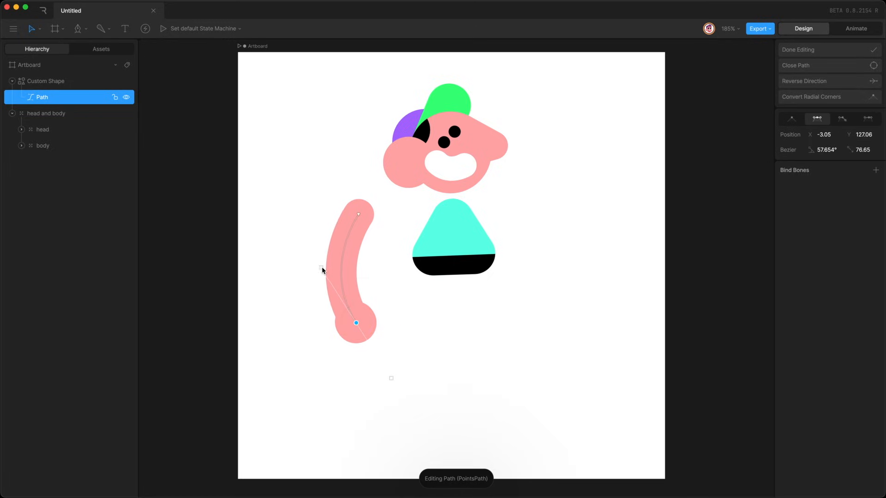
mouse_move(322, 266)
mouse_down()
mouse_move(368, 245)
mouse_move(426, 256)
mouse_move(310, 262)
mouse_up()
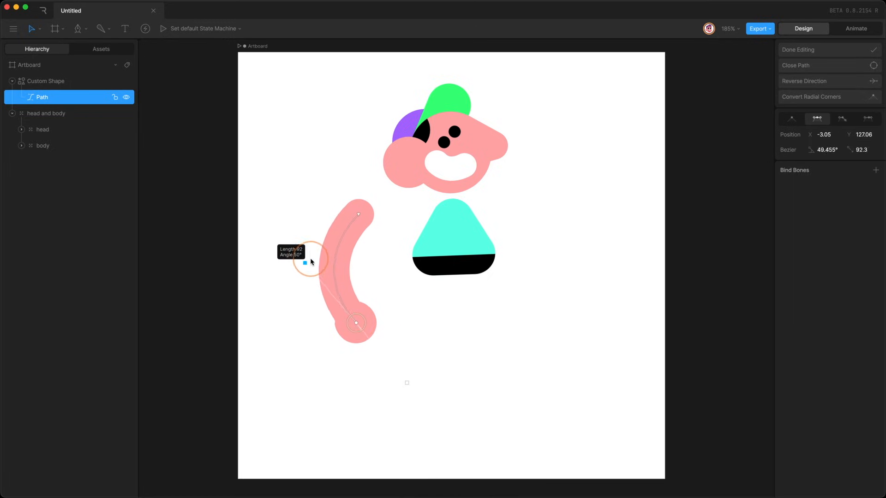
key(Escape)
Duplicate the 48-thick hand stroke and recolour the copy with the shirt's turquoise (63FFE7), sampled from the artwork.
right_click(795, 211)
click(810, 228)
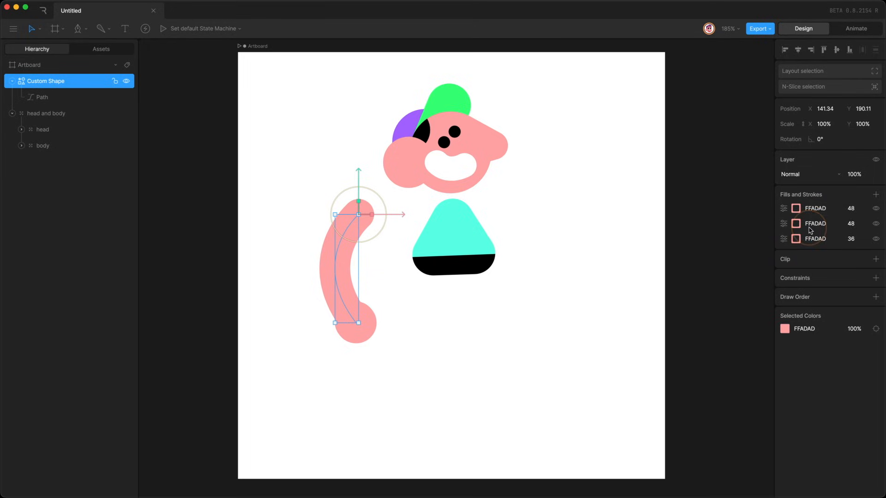
click(795, 209)
click(686, 304)
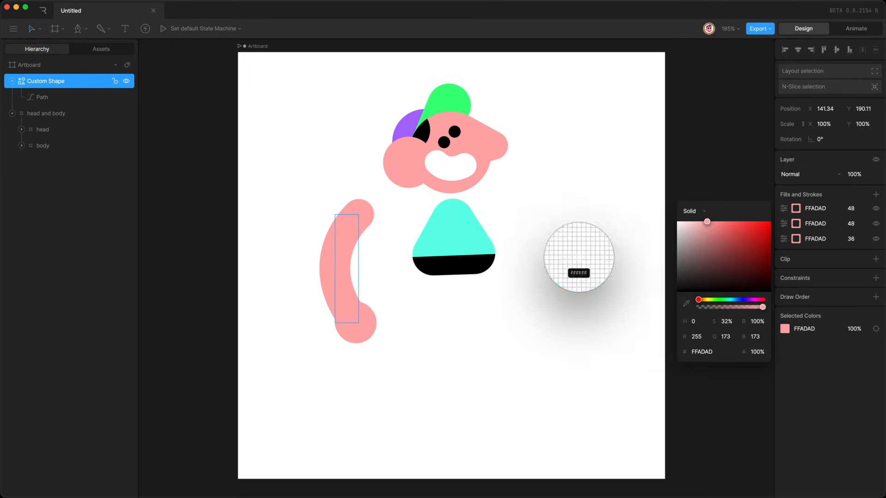
click(447, 232)
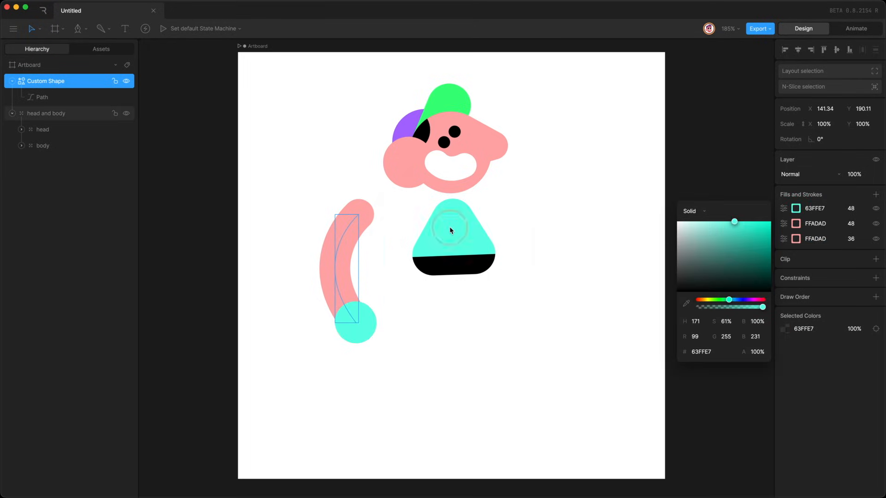
Set the turquoise stroke's trim to run from 0% to 1%, forming a round shoulder at the arm's upper end.
click(784, 208)
click(736, 307)
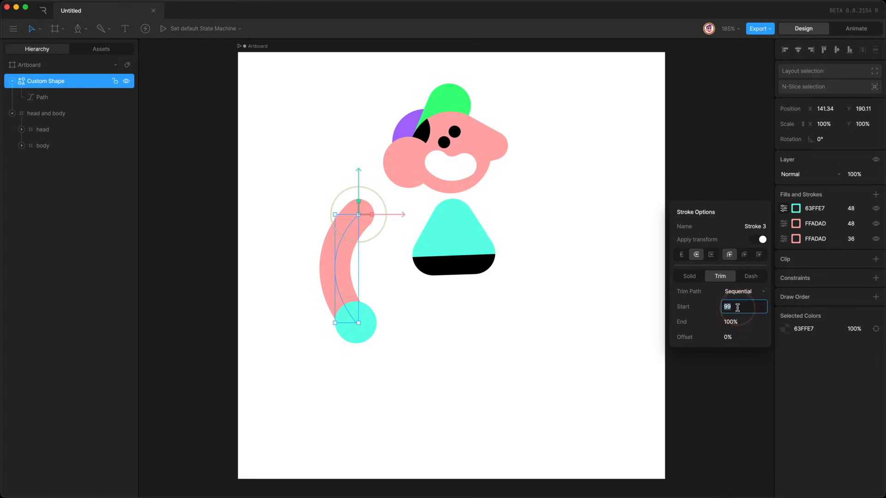
text(0)
key(Return)
text(1)
key(Return)
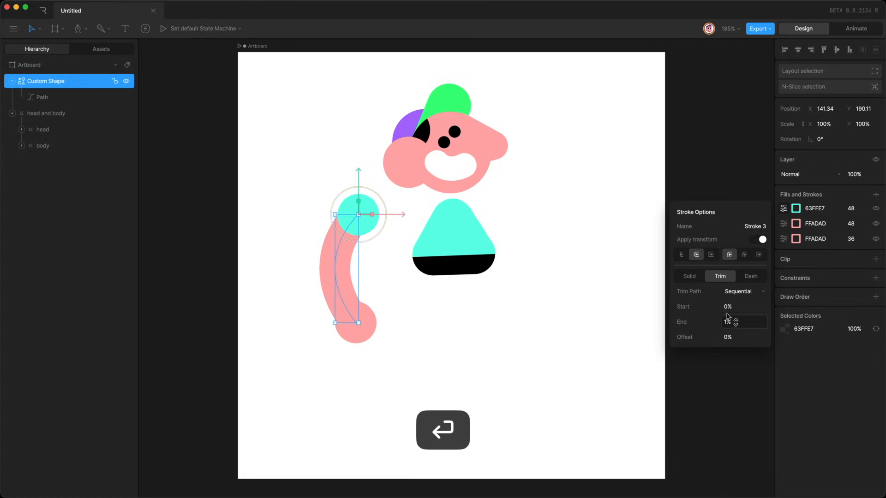
Duplicate the turquoise stroke, give the copy a flat butt cap, and extend its trim end to form a short sleeve.
right_click(796, 212)
click(811, 230)
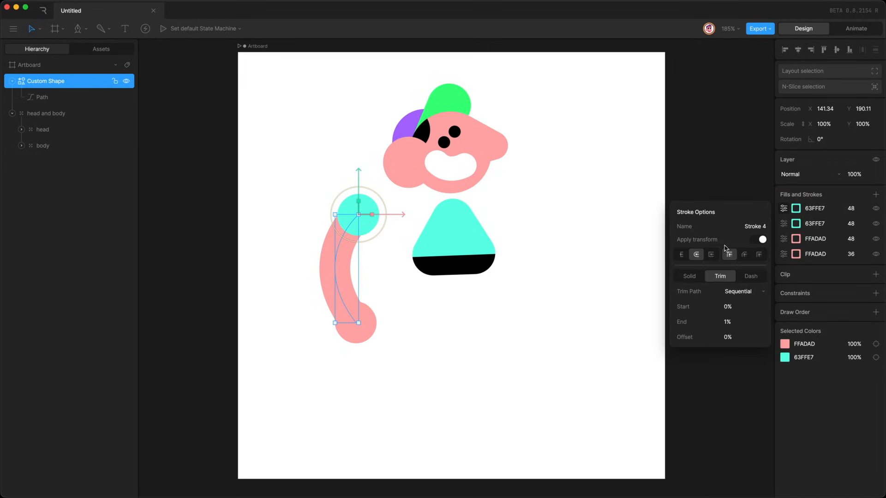
click(682, 255)
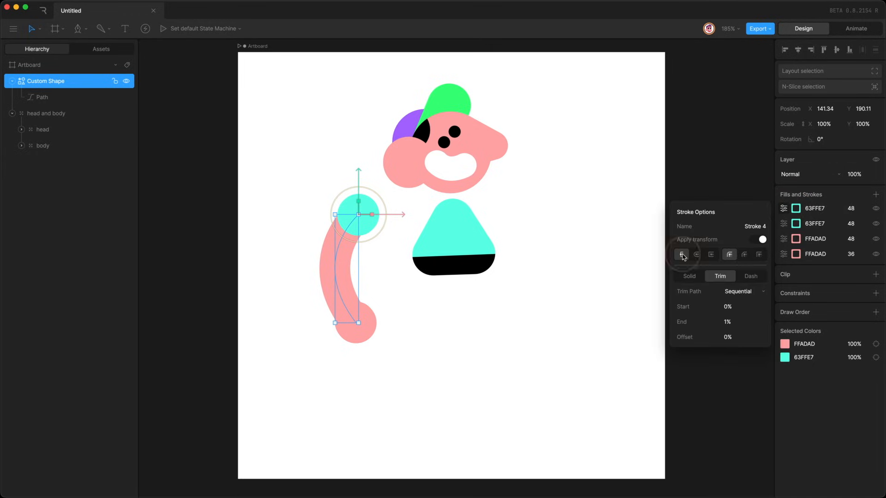
click(722, 322)
key(shift+Up)
key(shift+Up)
key(shift+Up)
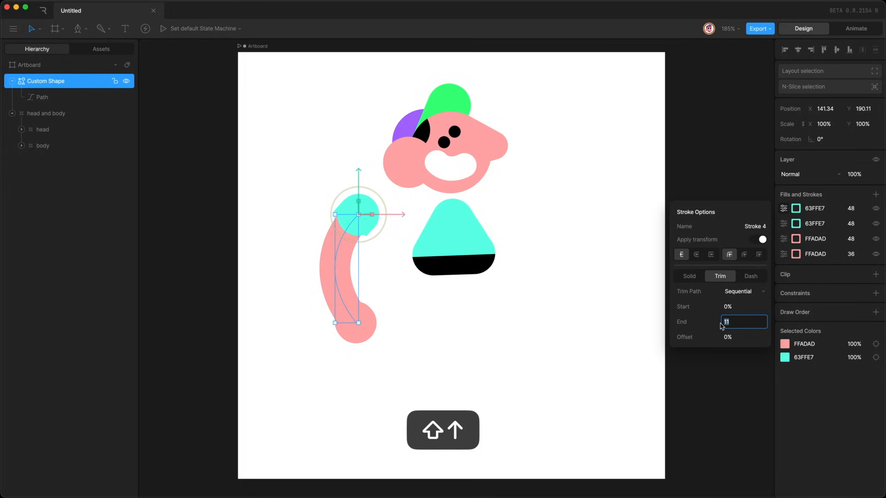
key(shift+Down)
key(Return)
click(269, 272)
Reshape the arm path so its upper end sits on the shirt's shoulder and the hand hangs below the body.
click(355, 229)
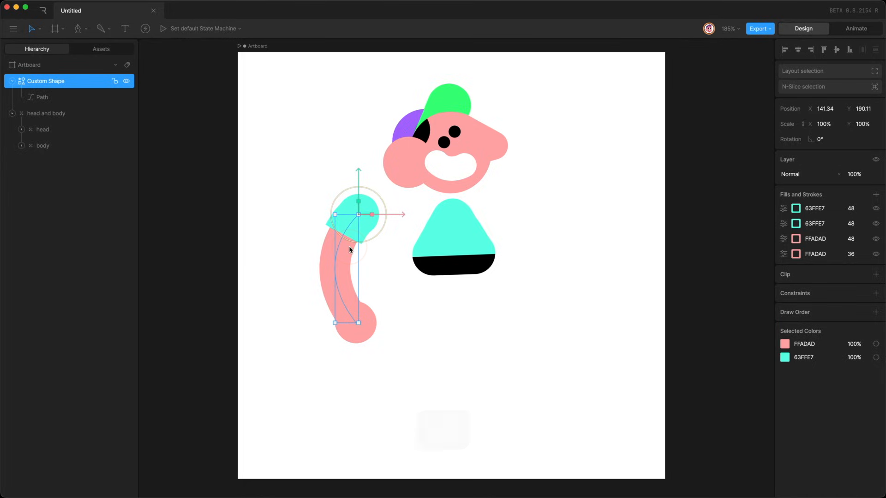
key(Return)
drag(357, 322, 352, 366)
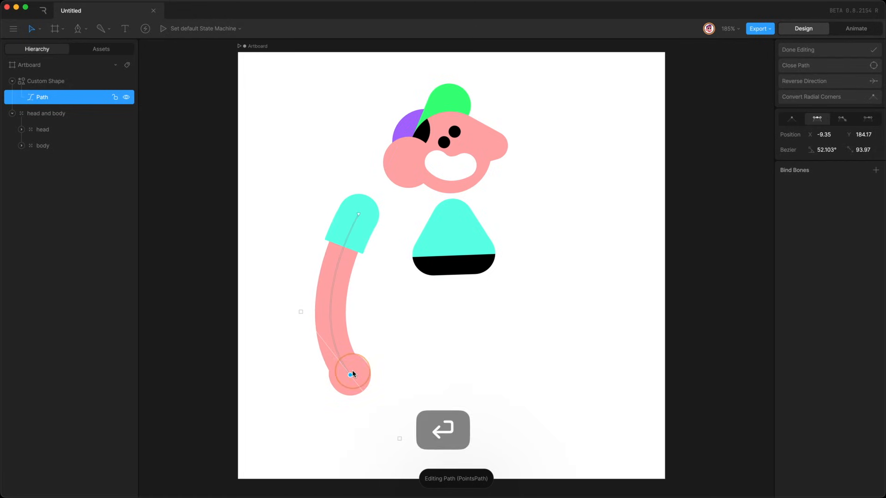
mouse_move(303, 303)
mouse_down()
mouse_move(452, 287)
mouse_move(245, 308)
mouse_move(347, 282)
mouse_move(300, 299)
mouse_up()
drag(358, 214, 445, 224)
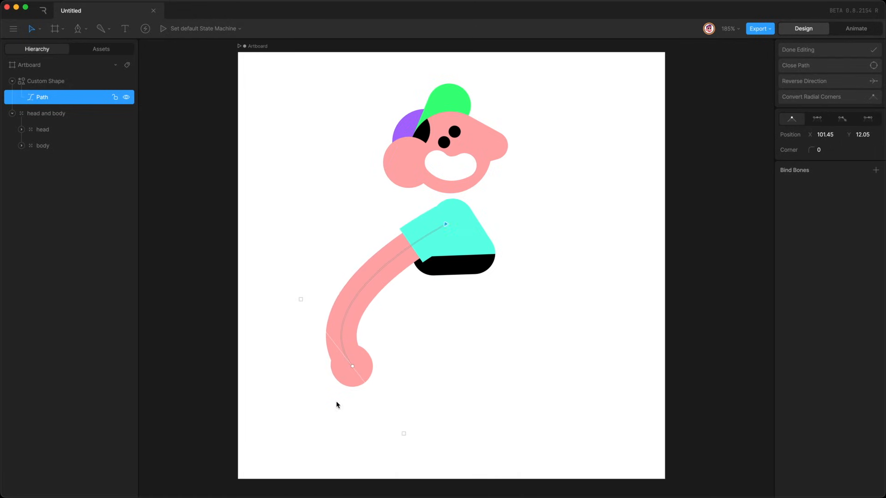
drag(353, 366, 410, 331)
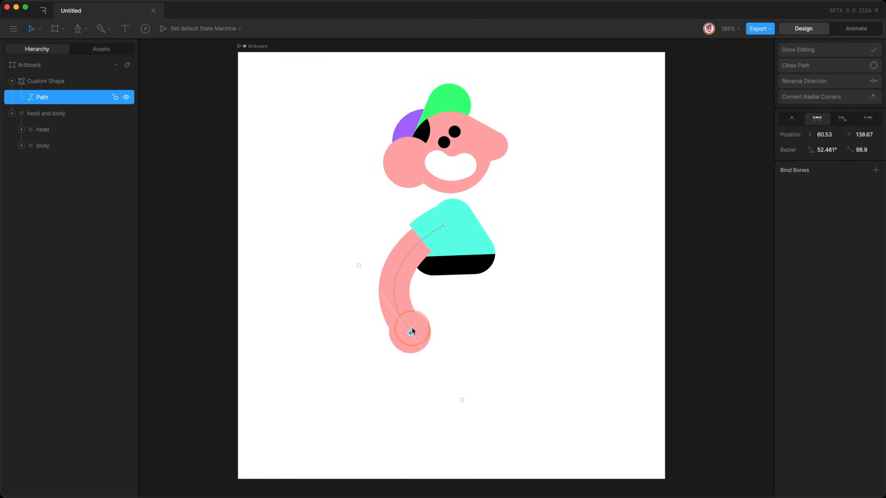
Rename the arm shape as L arm and move it into the body group above the crotch matte.
double_click(39, 82)
text(L)
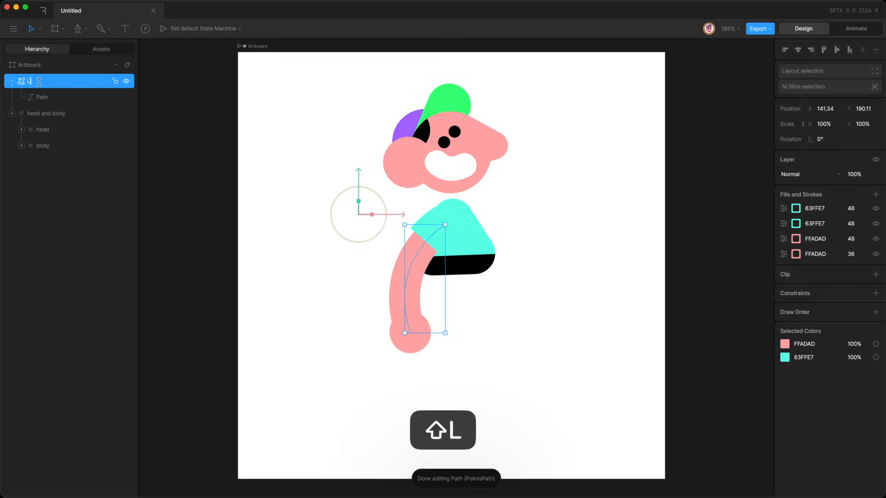
text( arm)
key(Return)
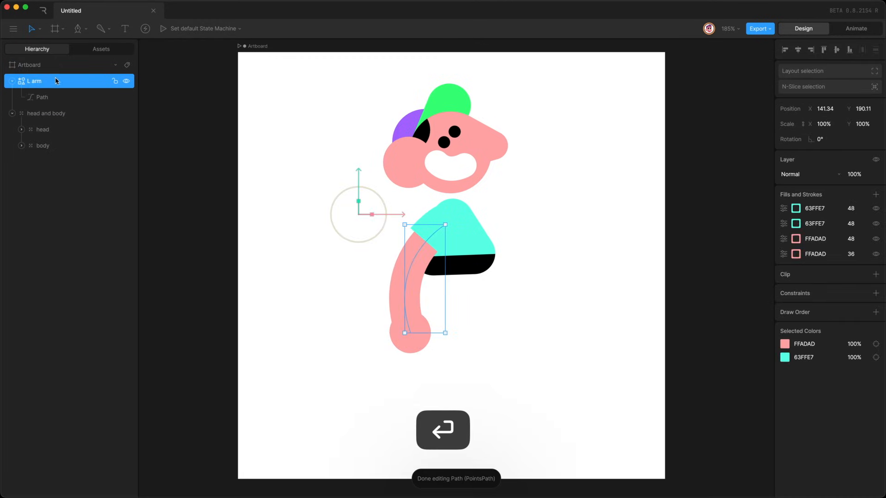
click(22, 145)
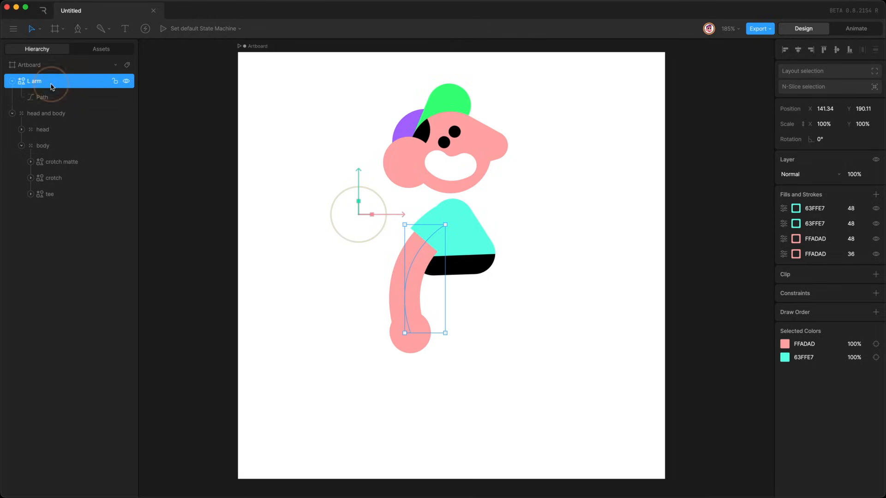
drag(52, 87, 60, 147)
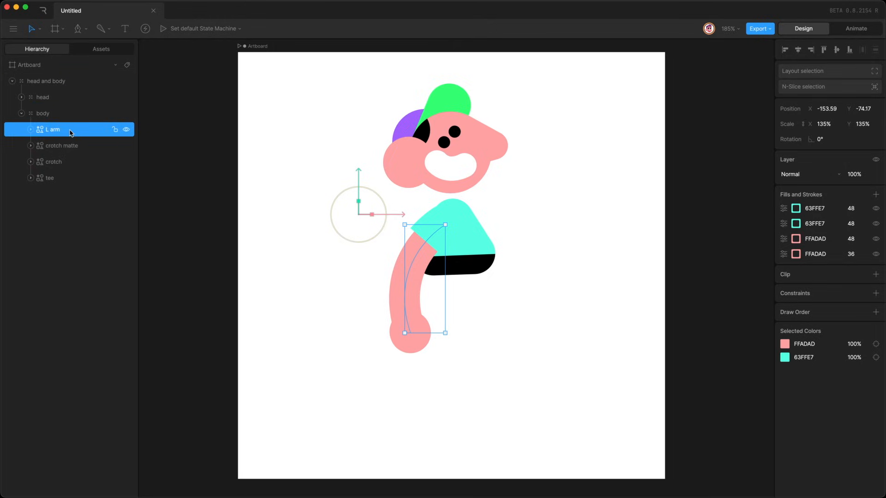
Duplicate L arm, rename the copy R arm, and place it beneath tee in the body group.
key(super+d)
double_click(53, 130)
text(R arm)
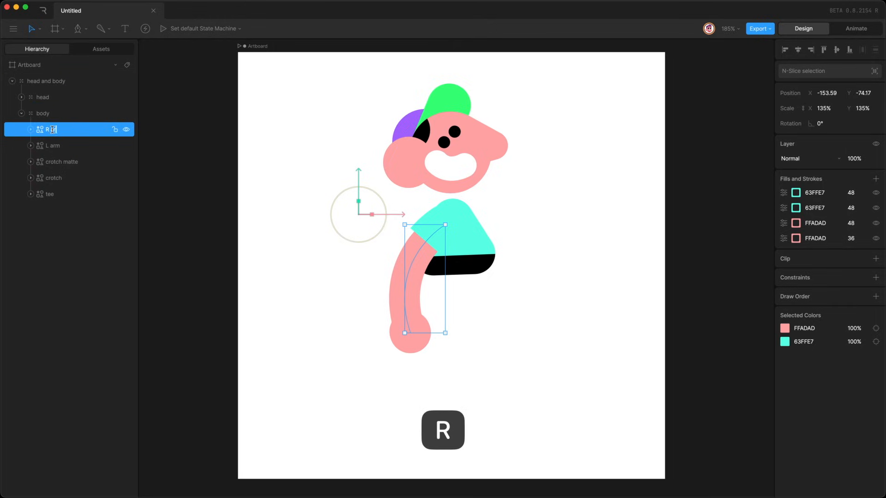
key(Return)
key(super+z)
drag(65, 129, 63, 198)
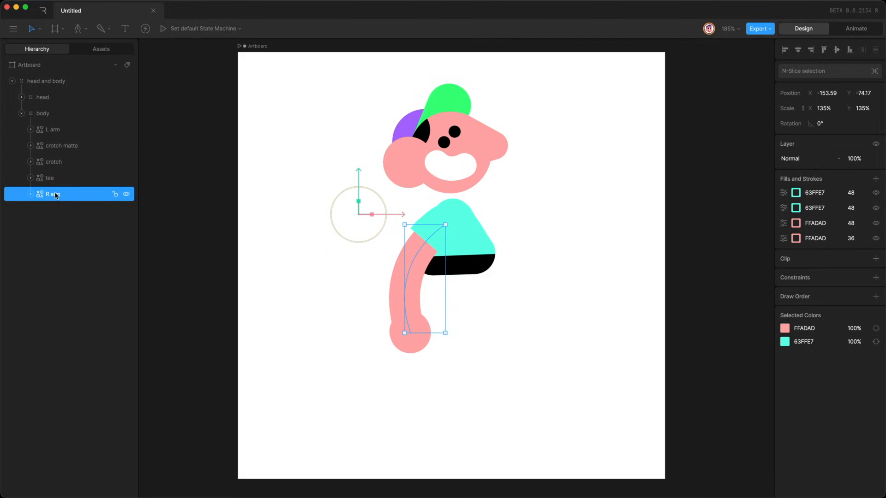
Reshape the R arm path so it curves down from the opposite shoulder, mirroring the L arm.
key(Return)
drag(460, 221, 458, 222)
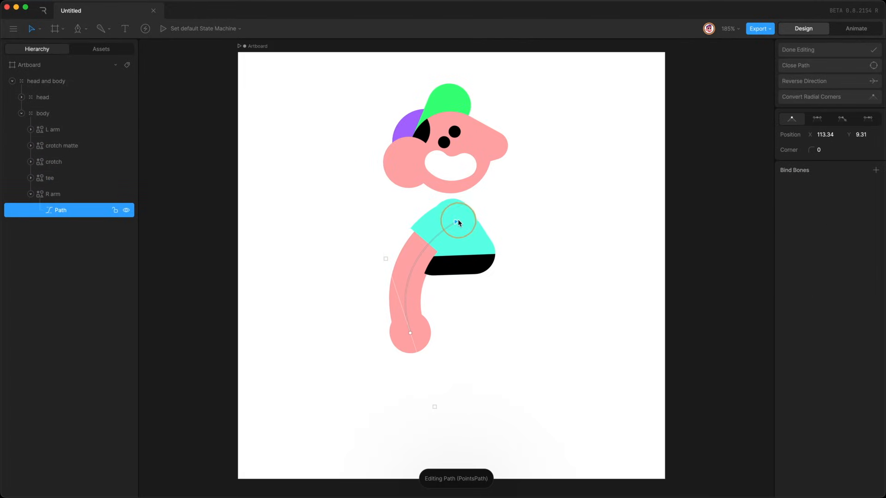
drag(410, 333, 501, 331)
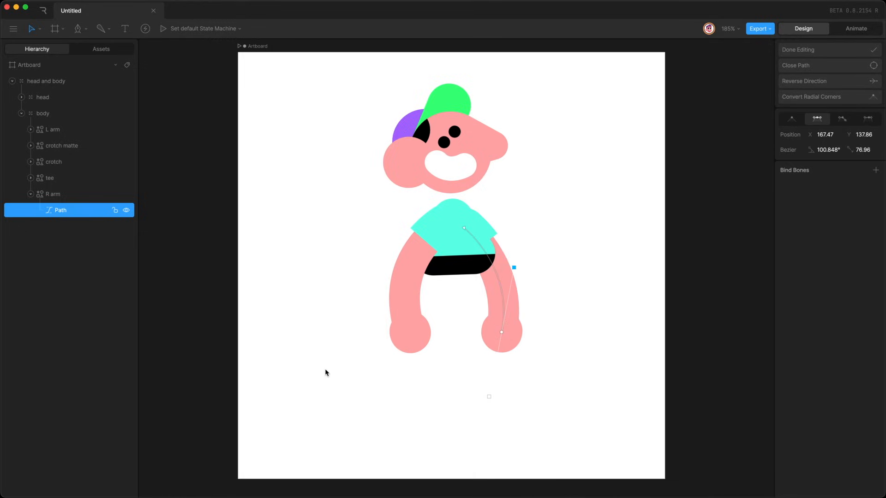
key(Return)
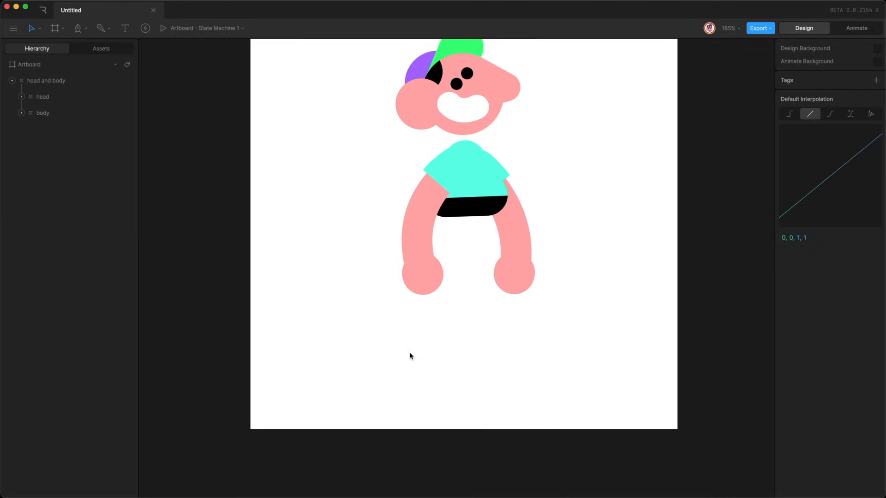
Draw a short horizontal two-point pen path below the character's L arm as the base of a foot.
click(12, 80)
key(p)
click(426, 387)
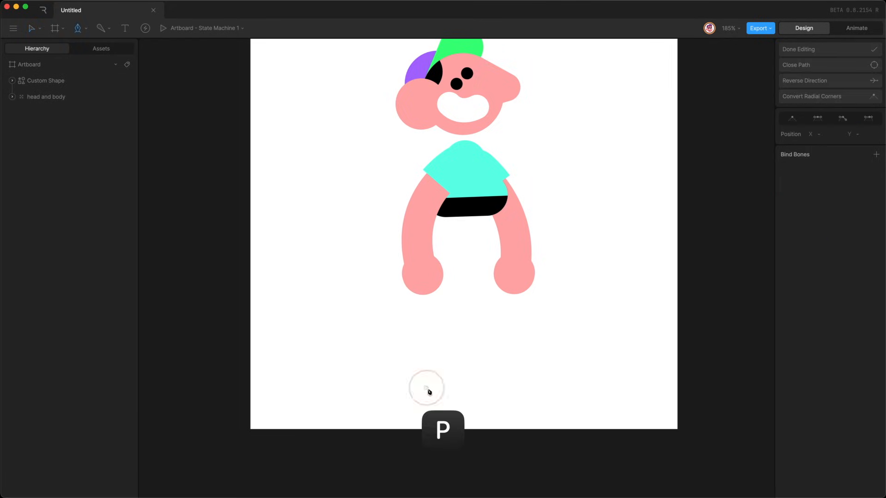
click(451, 387)
key(Return)
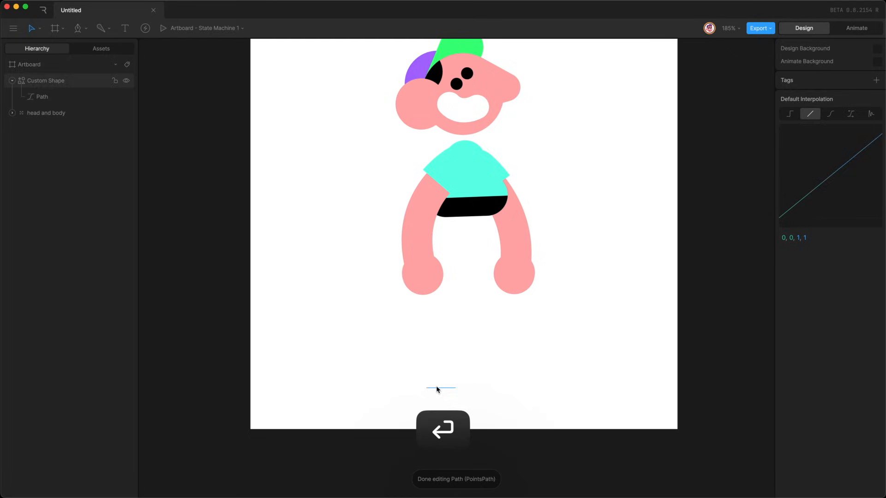
Add a black (000000) stroke to the foot path.
right_click(812, 204)
click(817, 210)
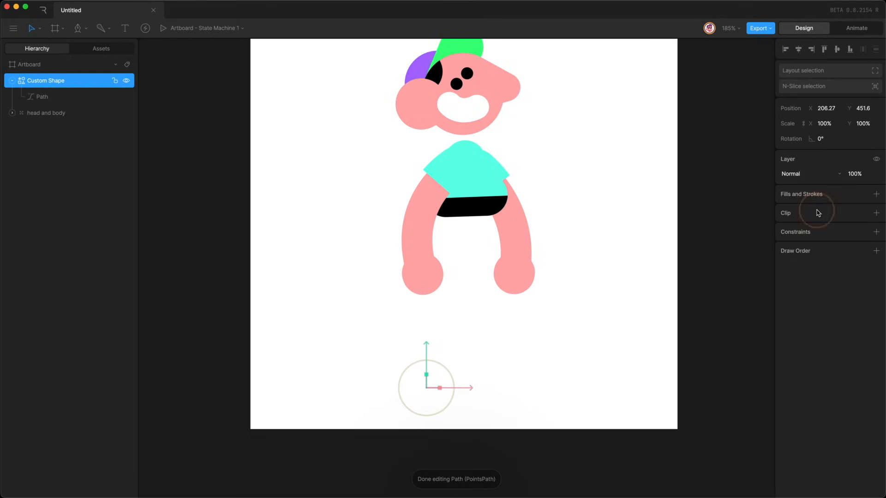
click(876, 195)
click(821, 229)
click(815, 208)
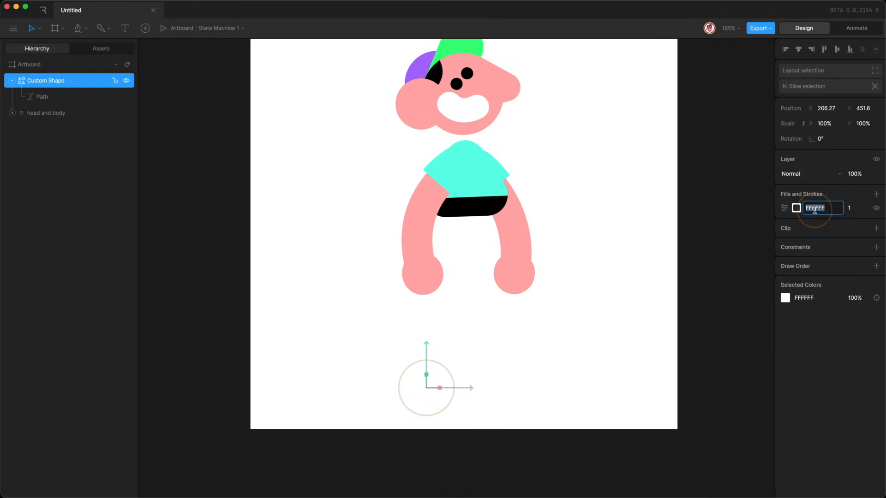
key(Return)
Set the foot stroke's thickness to 27.
click(855, 208)
key(shift+Up)
key(shift+Up)
key(shift+Up)
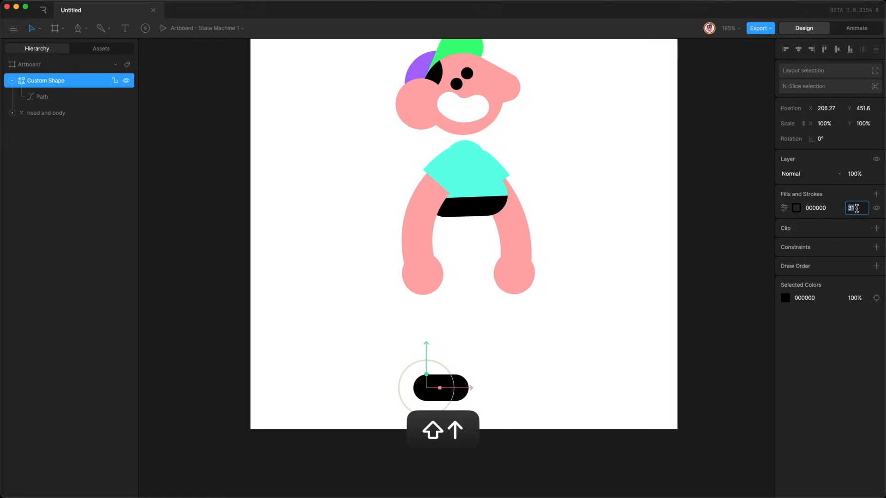
key(Down)
key(Down)
key(Down)
key(Down)
key(Return)
Rename the foot shape as L foot and place it beneath the head and body group.
double_click(46, 79)
text(L)
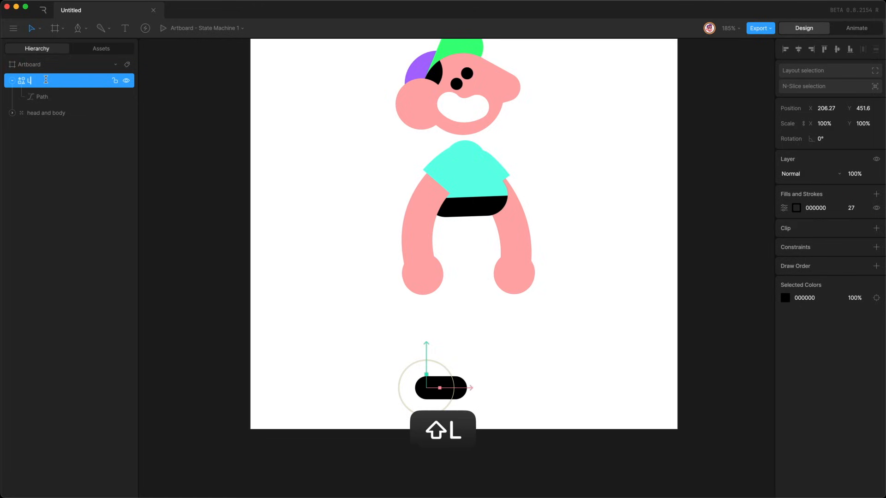
text( foot)
key(Return)
drag(46, 80, 26, 116)
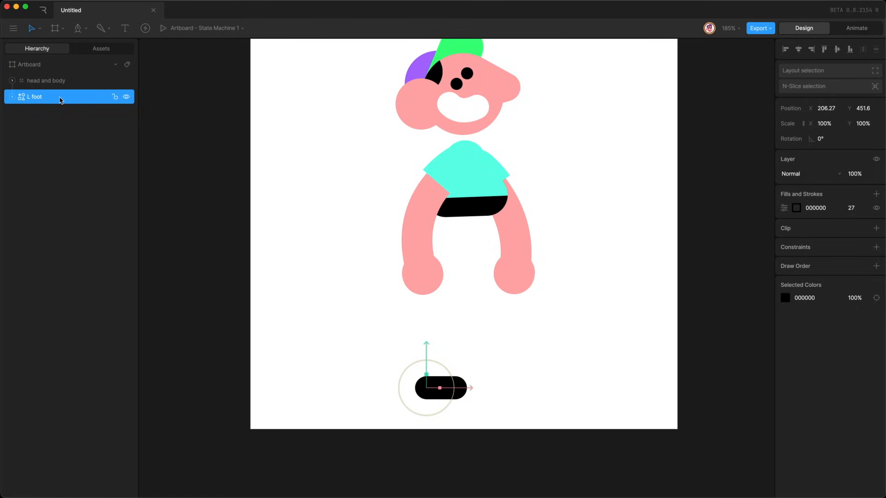
Duplicate L foot, name the copy R foot, and order it beneath L foot.
key(super+d)
text(R foot)
key(Return)
drag(28, 102, 39, 132)
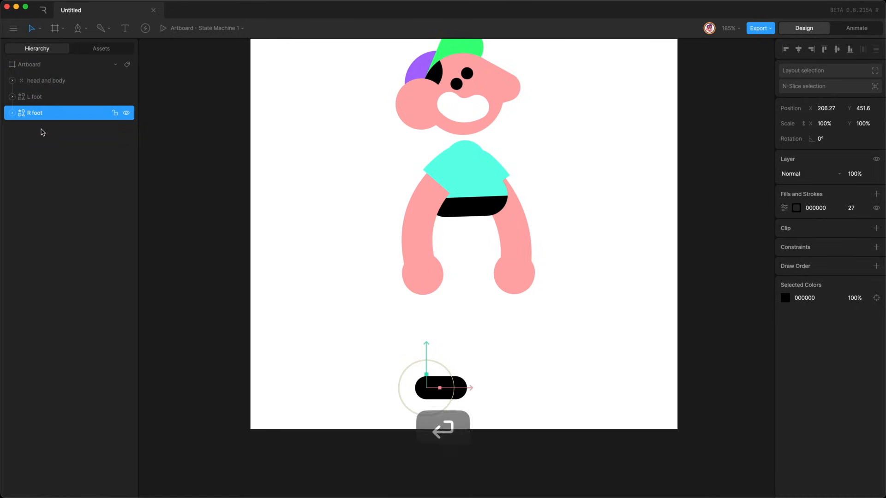
Space the feet apart by moving R foot 70 units to the right and L foot 10 units to the left.
key(shift+Right)
key(shift+Right)
key(shift+Right)
key(shift+Right)
key(shift+Right)
key(shift+Right)
key(shift+Right)
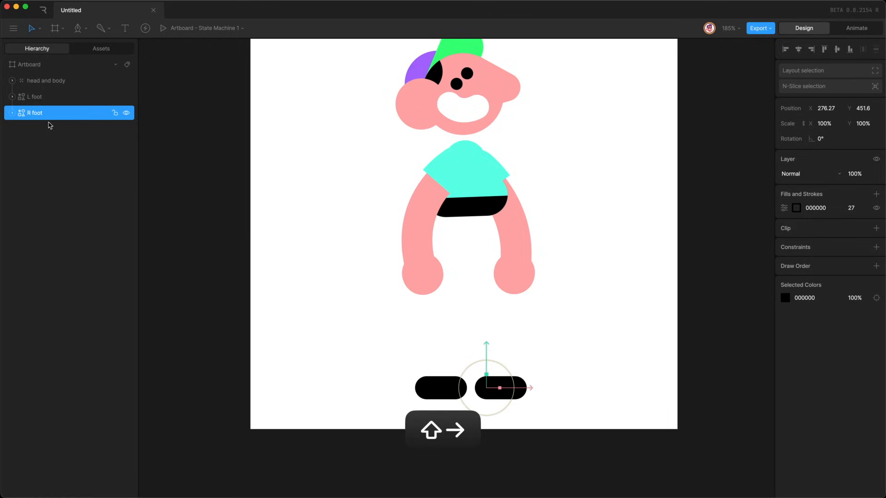
click(46, 96)
key(shift+Left)
click(337, 367)
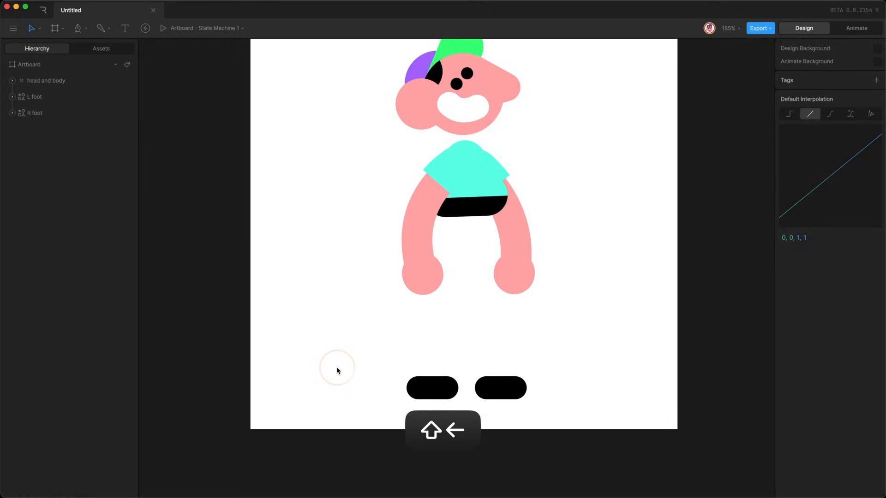
Draw a two-point curved leg path with the Pen tool from the crotch down to the foot beneath the character's L arm.
key(p)
click(453, 203)
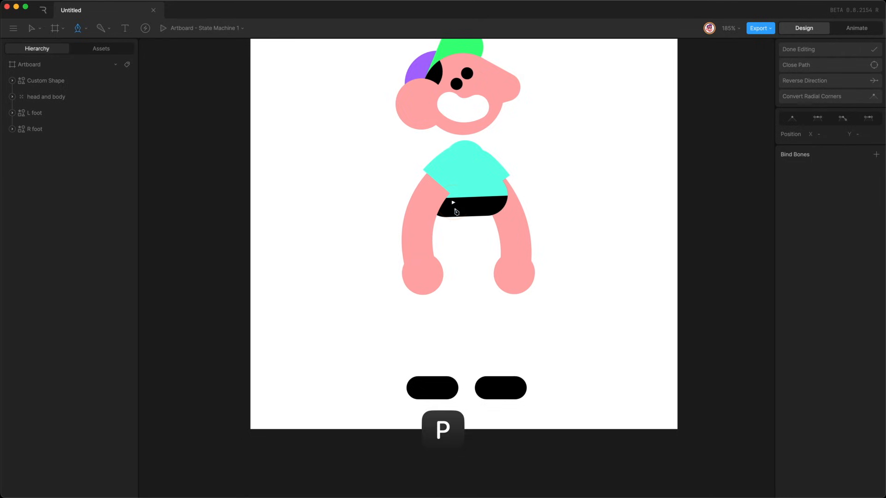
drag(420, 389, 388, 484)
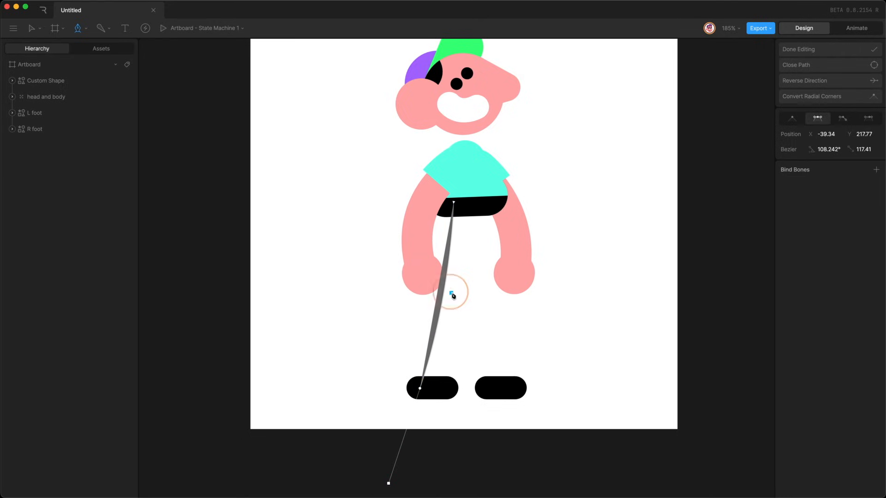
mouse_move(453, 295)
mouse_down()
mouse_move(495, 301)
mouse_move(408, 290)
mouse_move(458, 306)
mouse_move(456, 297)
mouse_move(512, 303)
mouse_move(406, 290)
mouse_move(447, 296)
mouse_up()
key(Return)
Rename the new leg shape as L leg and order it beneath R foot.
click(48, 81)
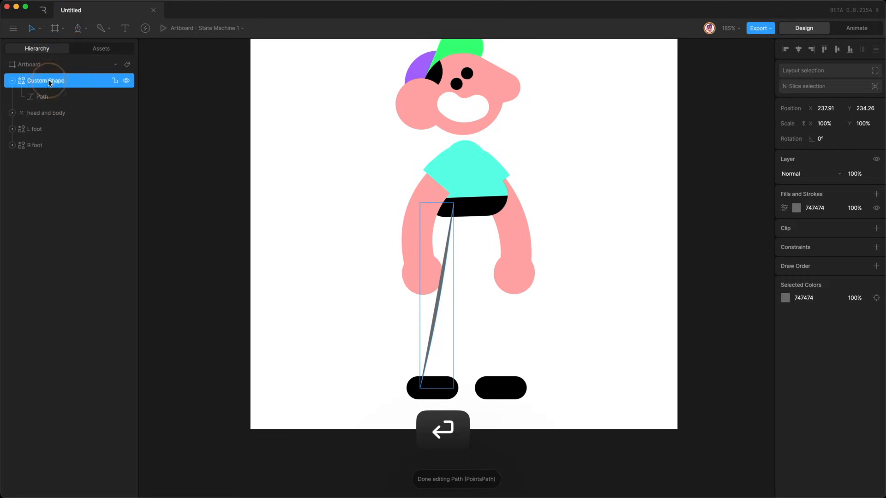
text(L leg)
key(Return)
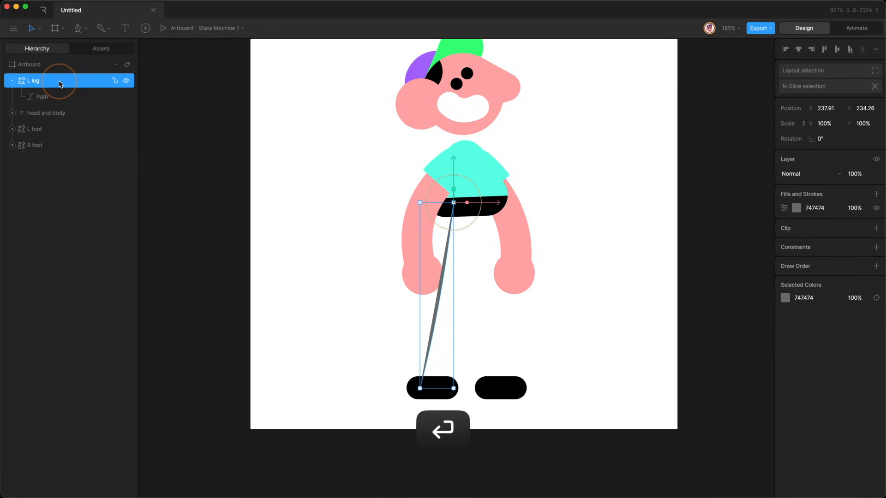
drag(59, 83, 38, 179)
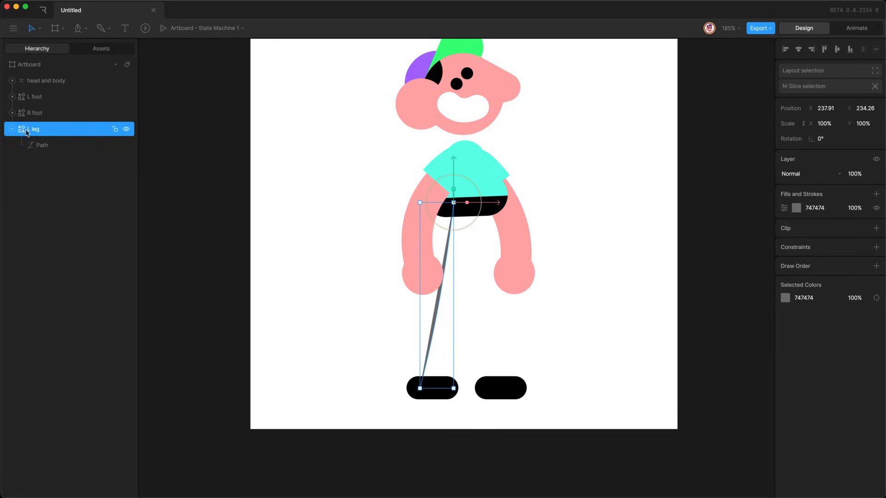
click(13, 129)
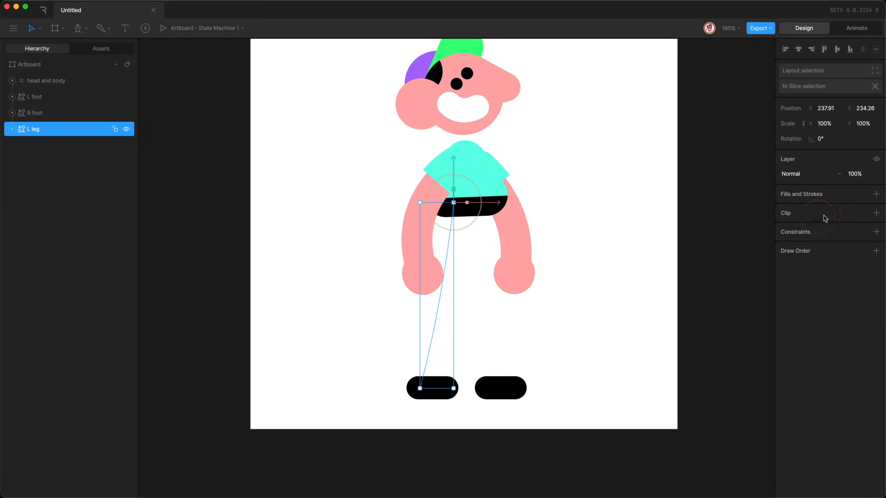
Replace L leg's fill with a stroke in the skin colour FFADAD, sampled from the arm.
click(875, 194)
click(821, 229)
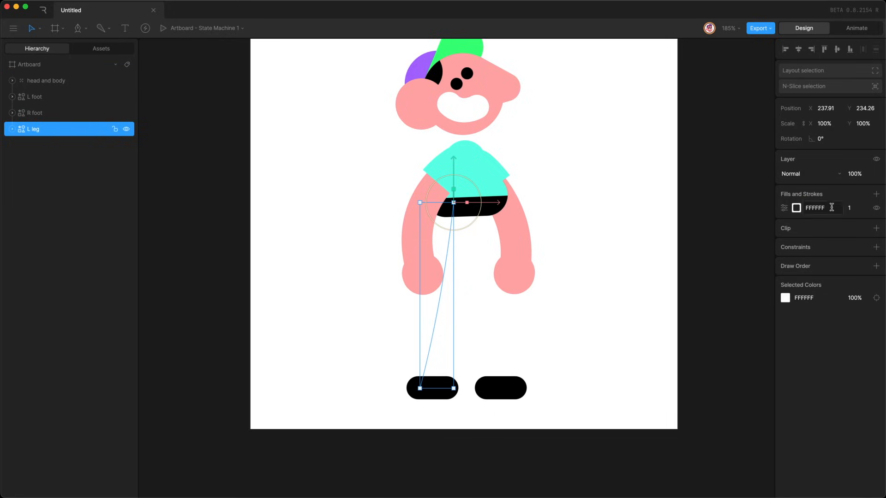
click(795, 207)
click(686, 303)
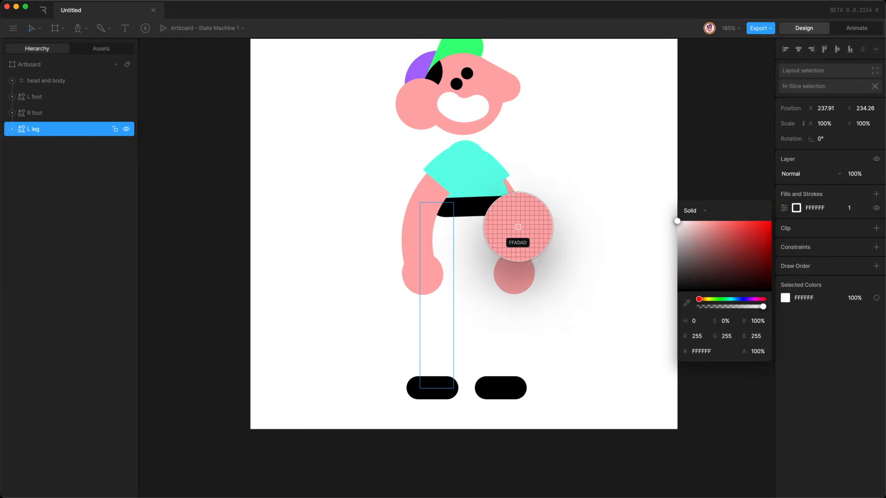
click(518, 227)
Set the L leg stroke's thickness to 25.
click(854, 208)
key(shift+Up)
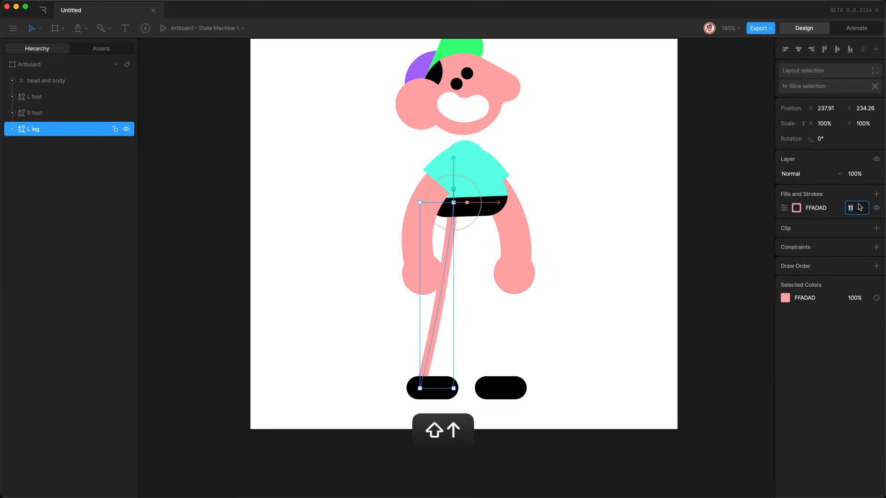
key(shift+Up)
key(Up)
key(Up)
key(Up)
key(Up)
key(Return)
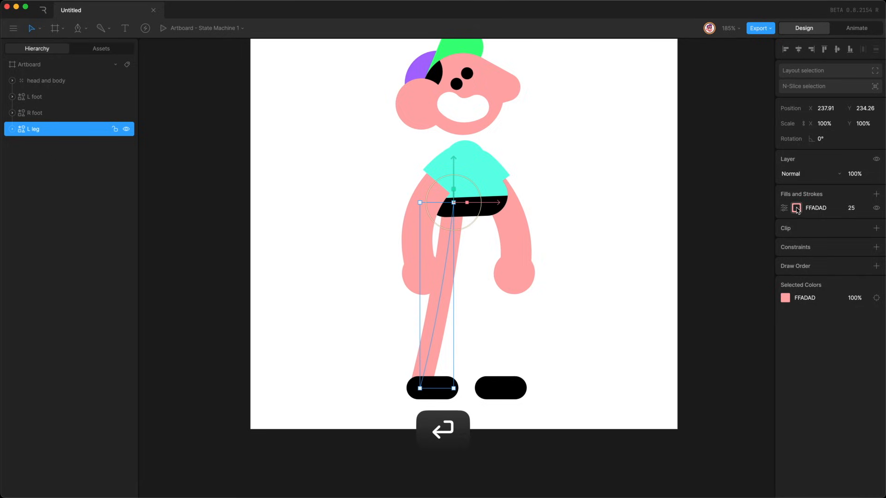
Duplicate the L leg stroke and set the upper copy to colour 000000 with a thickness of 37 for the trouser leg.
right_click(796, 209)
click(812, 219)
double_click(810, 209)
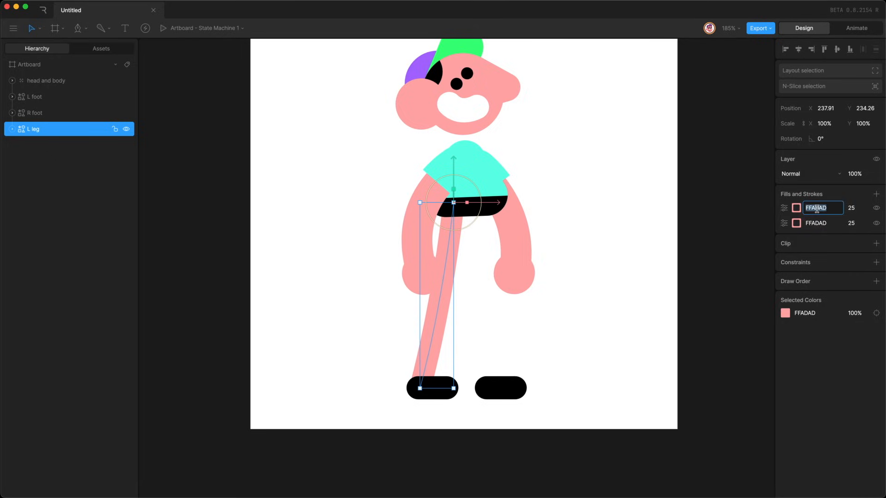
text(000000)
key(Return)
key(shift+Up)
key(Up)
key(Up)
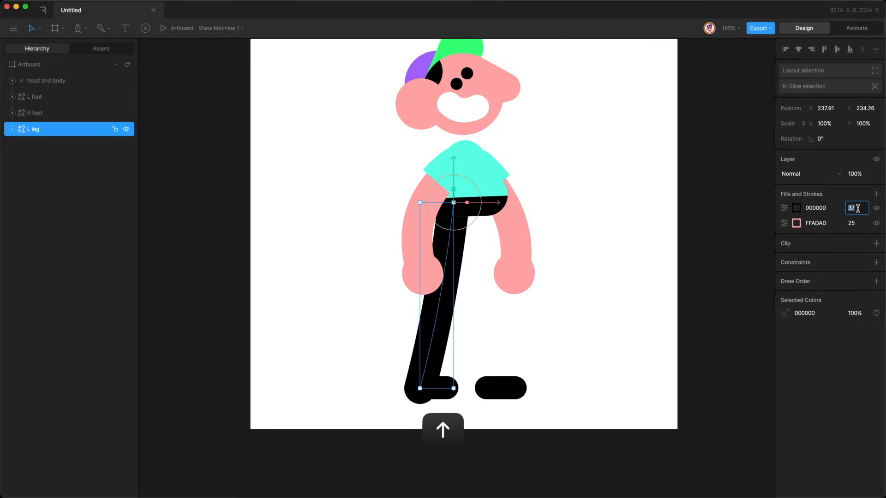
key(Return)
Give the black trouser stroke flat end caps and trim its length so that it stops above the ankle.
click(783, 208)
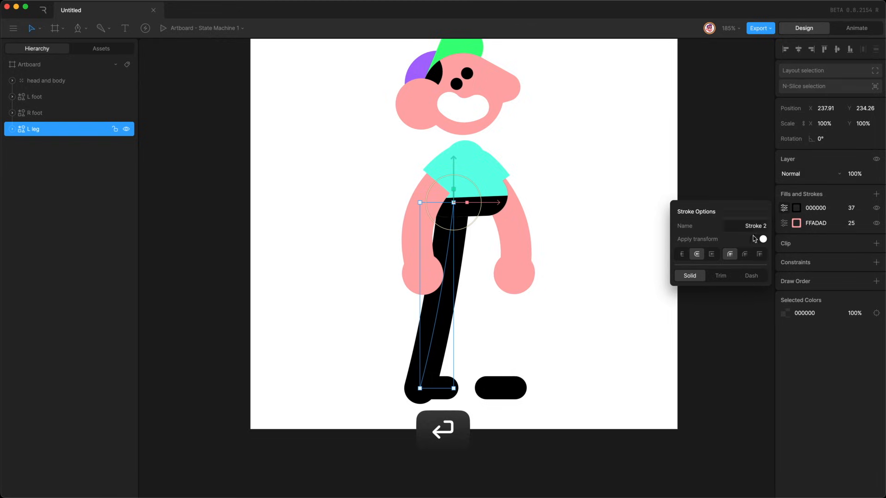
click(682, 254)
click(720, 275)
drag(743, 321, 768, 136)
click(701, 153)
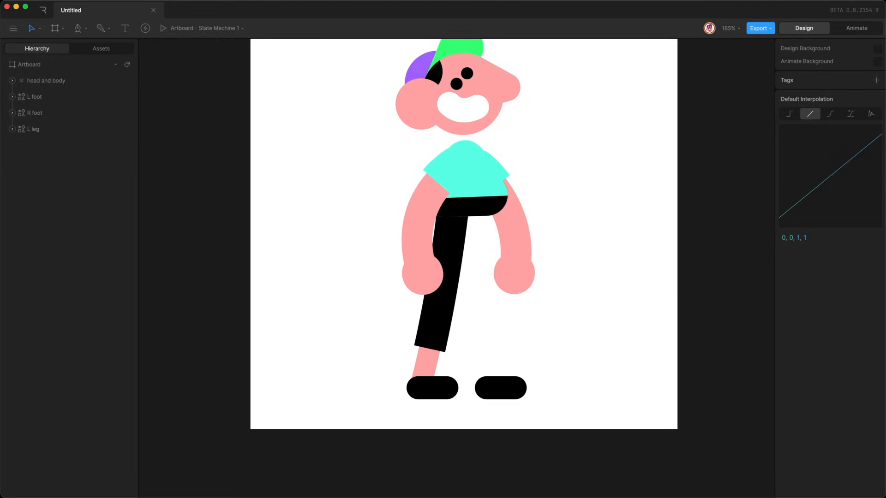
Duplicate L leg, name the copy R leg, and order it beneath L leg.
click(51, 130)
key(super+d)
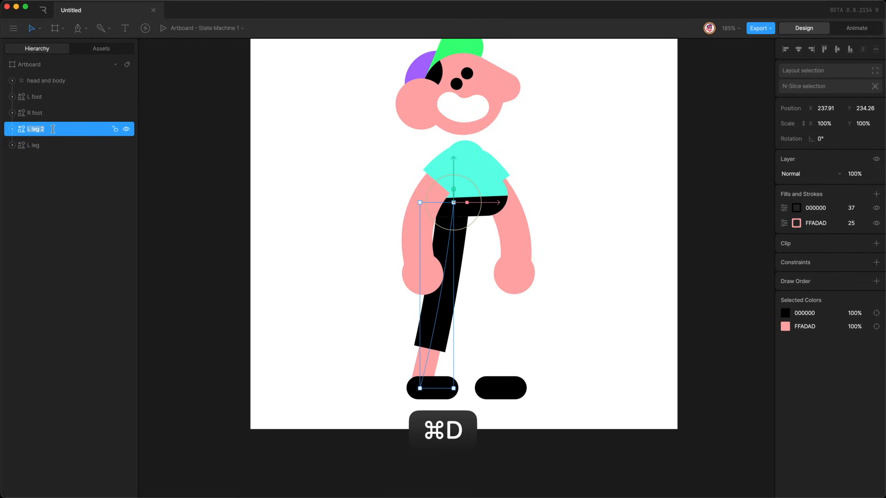
text(R leg)
key(Return)
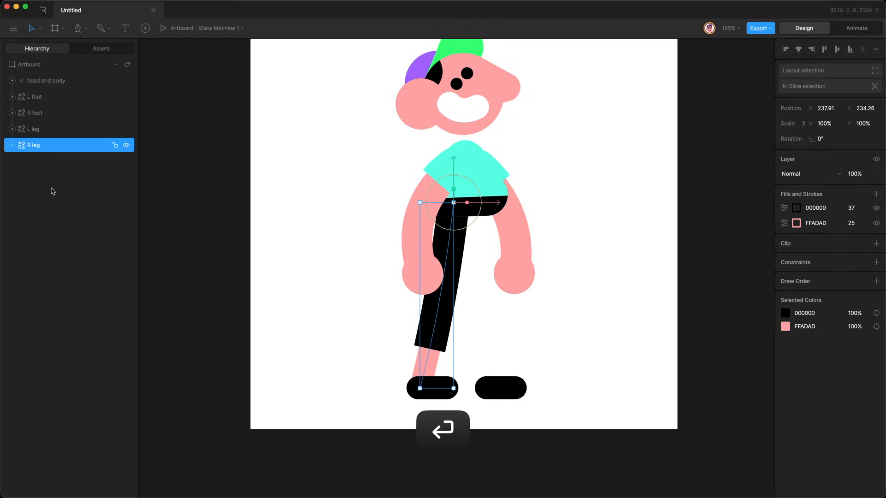
Reshape R leg's path by moving its lower point onto R foot, straightening its curve, and shifting its upper point across the hips.
key(Return)
key(Return)
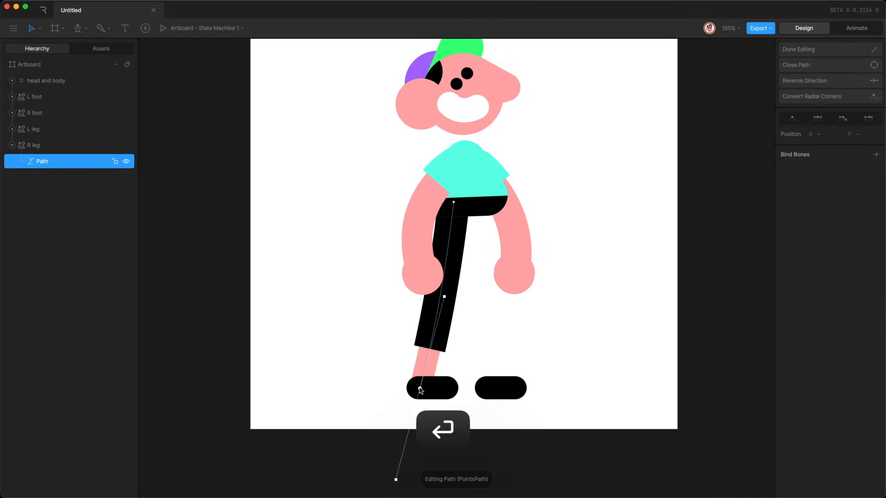
drag(420, 390, 492, 389)
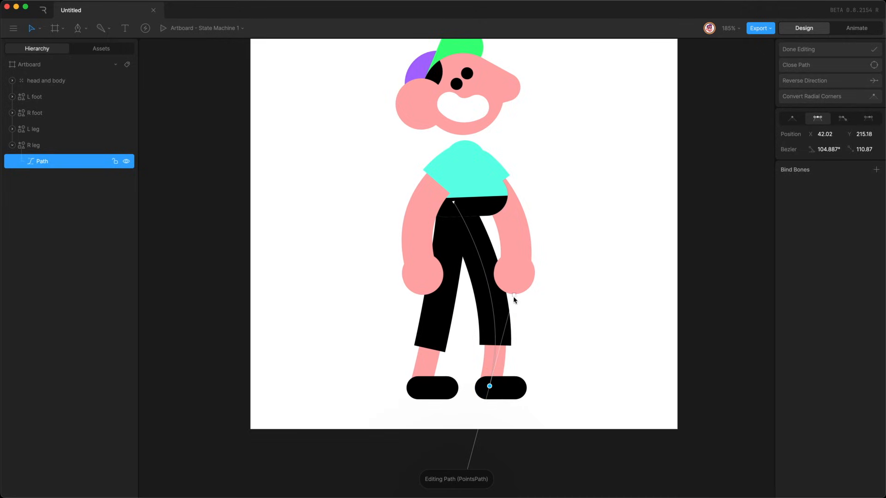
drag(513, 297, 494, 294)
drag(453, 201, 476, 203)
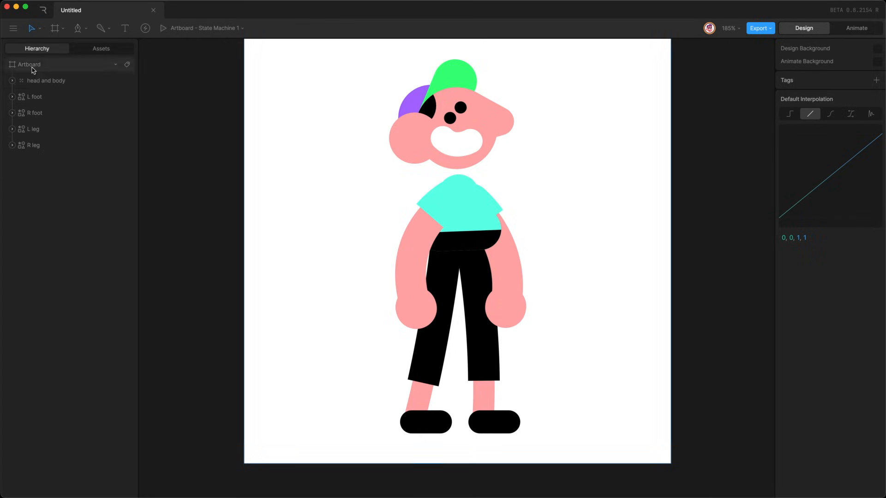
Use Freeze to move the head group's origin to the chin, at about X 0.48, Y -12.14.
click(12, 80)
click(55, 100)
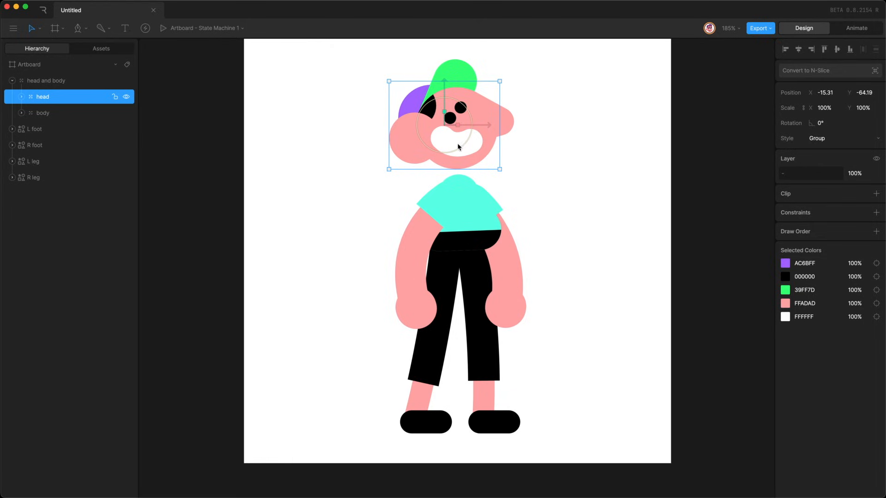
mouse_move(460, 145)
mouse_down()
mouse_move(428, 151)
mouse_move(472, 144)
mouse_up()
key(super+z)
key(y)
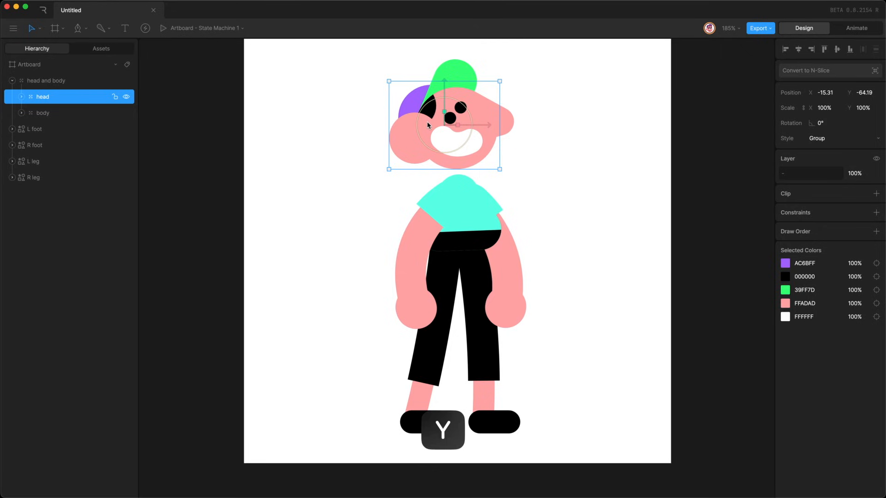
drag(443, 88, 444, 133)
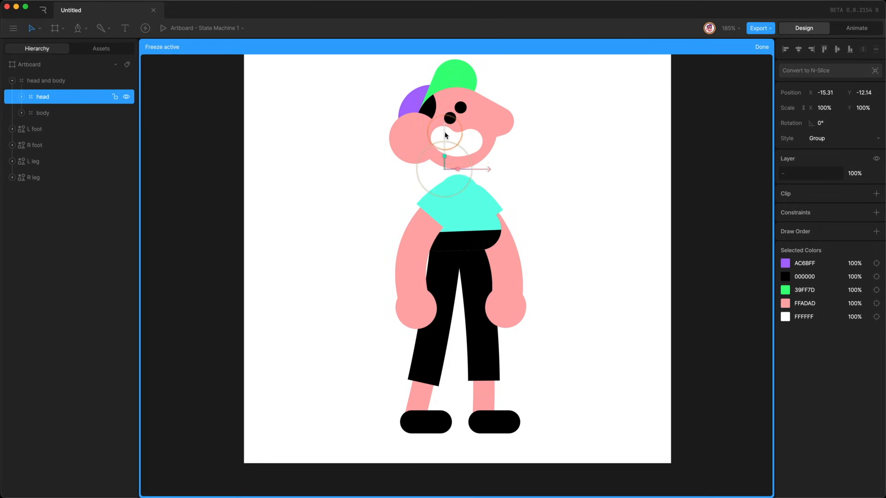
drag(478, 170, 494, 170)
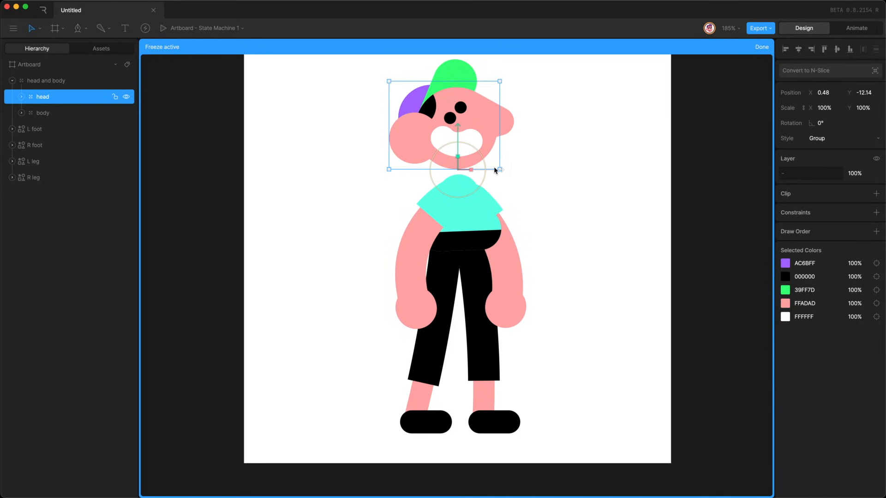
key(y)
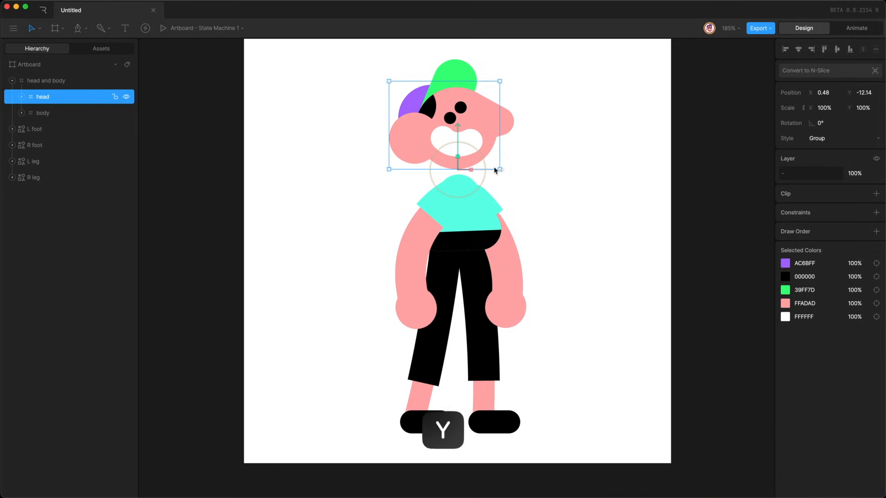
Use Freeze to move the head and body group's origin to the hips, at about X 251.81, Y 251.38, and test its rotation.
click(51, 82)
key(y)
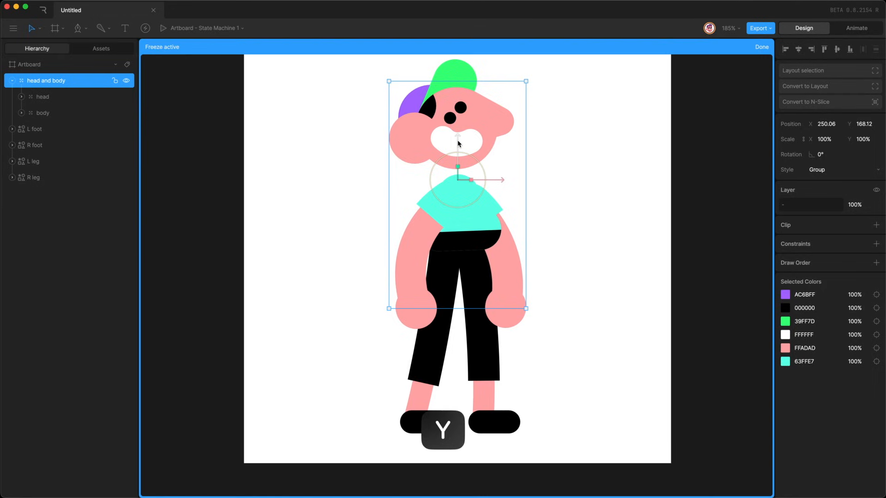
drag(457, 143, 461, 217)
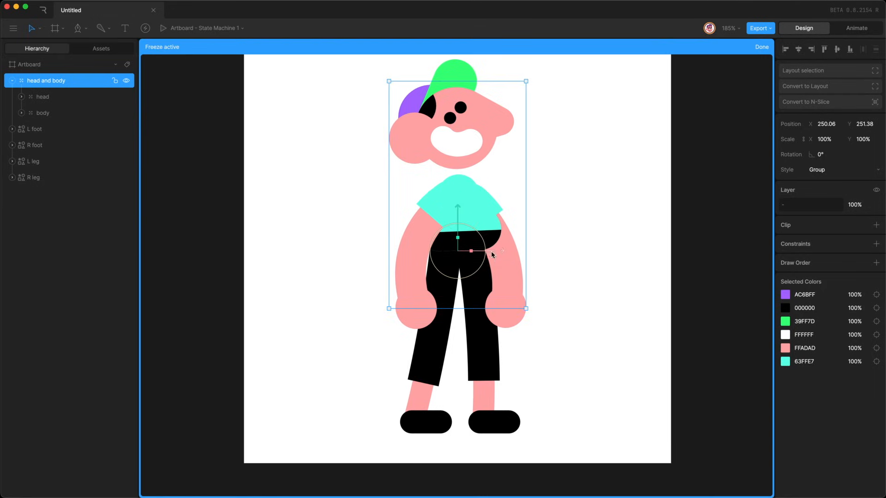
key(y)
drag(491, 254, 476, 229)
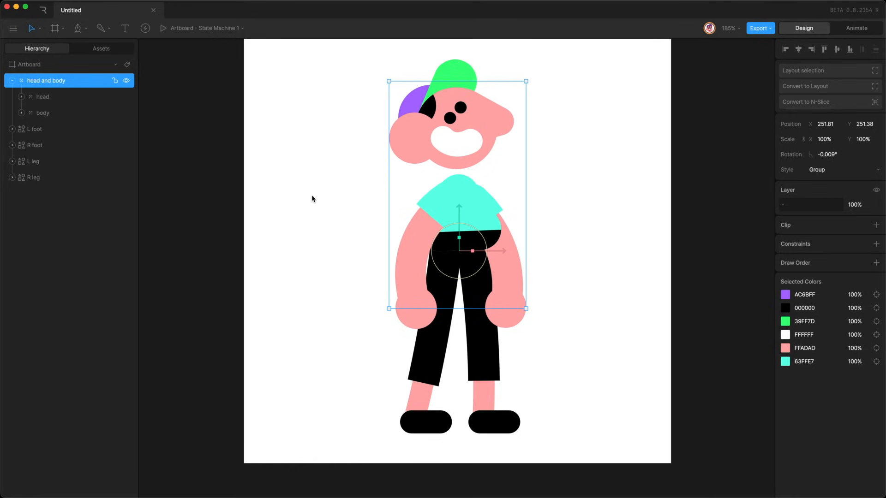
Use Freeze to move L arm's origin to the shoulder end of its path, at about X -17.48, Y -57.69.
click(21, 113)
click(55, 129)
key(y)
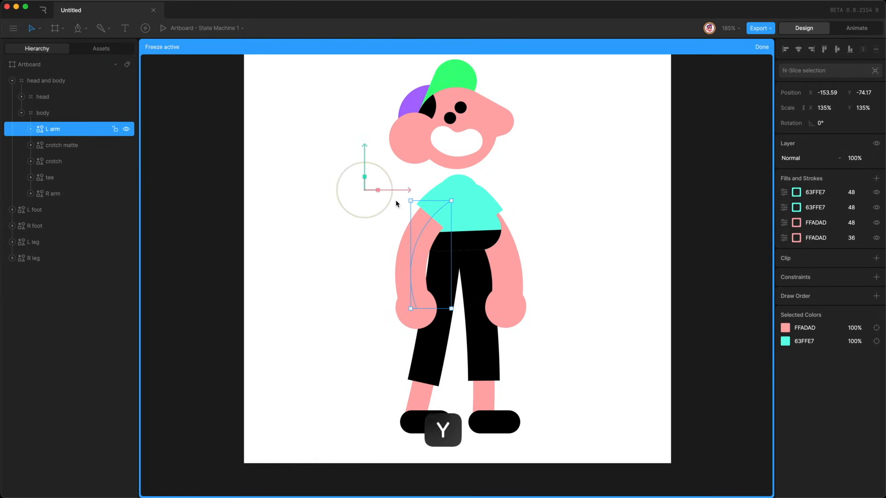
drag(438, 195, 478, 189)
drag(451, 152, 452, 166)
key(y)
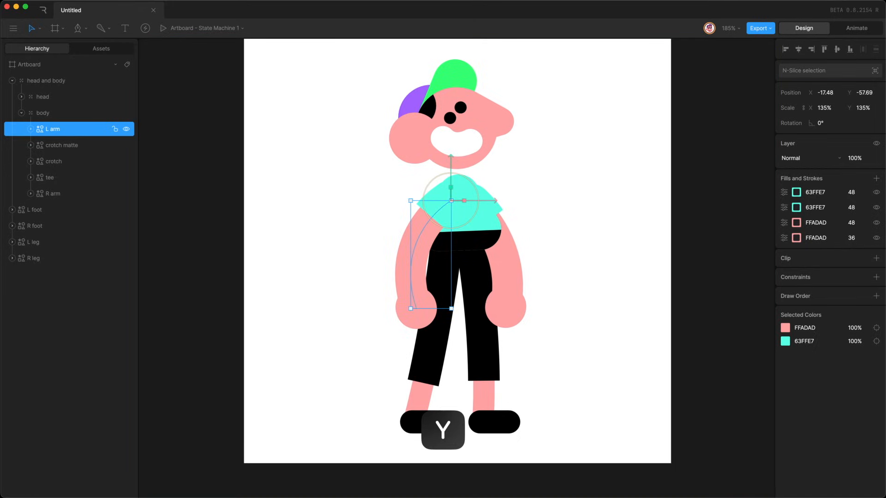
Use Freeze to move R arm's origin to its shoulder, at about X 13.62, Y -51.29, and rotate the arm about 3°.
click(77, 194)
key(y)
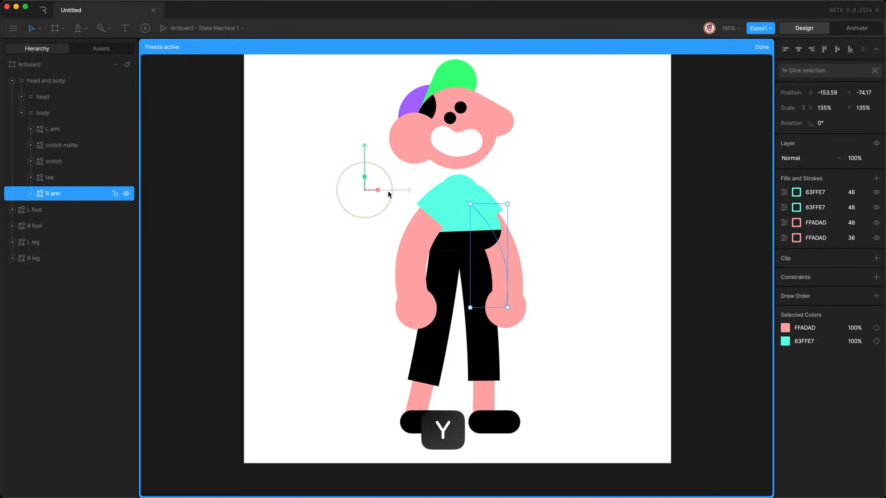
drag(394, 188, 503, 193)
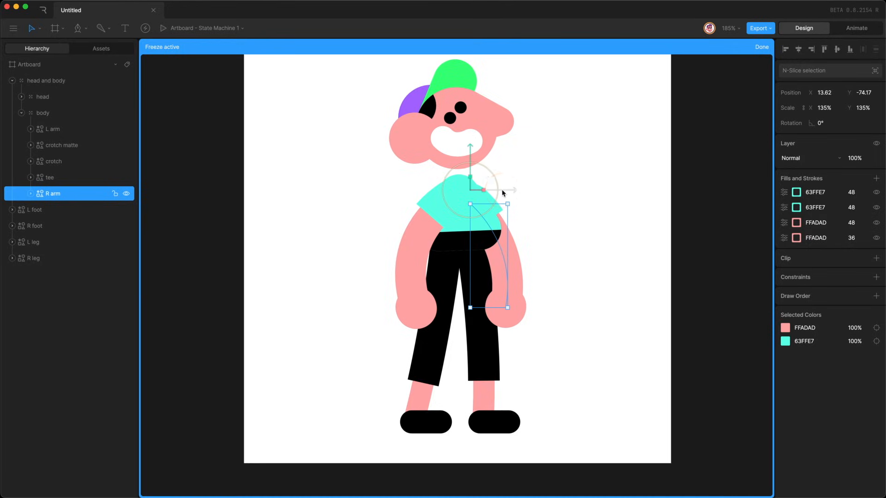
mouse_move(470, 151)
mouse_down()
mouse_move(469, 179)
mouse_move(472, 167)
mouse_up()
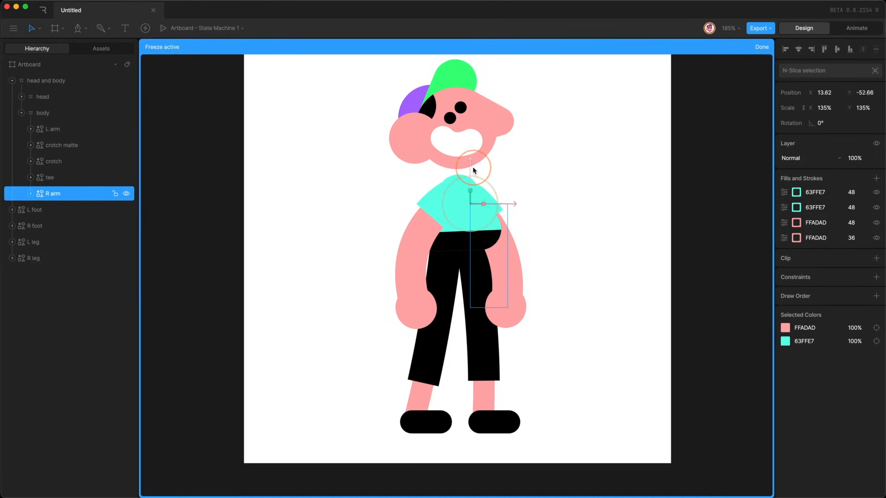
key(y)
mouse_move(458, 233)
mouse_down()
mouse_move(502, 253)
mouse_move(405, 203)
mouse_move(502, 247)
mouse_move(427, 219)
mouse_move(449, 236)
mouse_up()
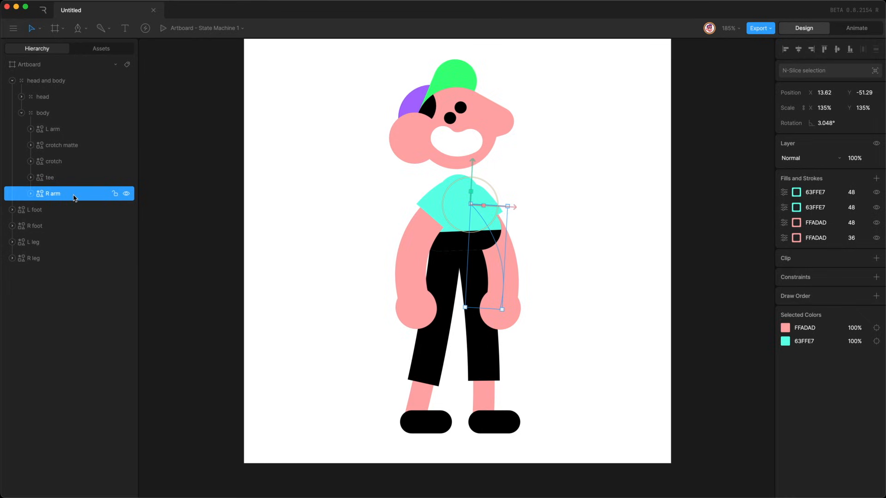
Move R arm out of the body group to beneath R leg, and test the head and body group's rotation at about -33°.
drag(71, 195, 59, 280)
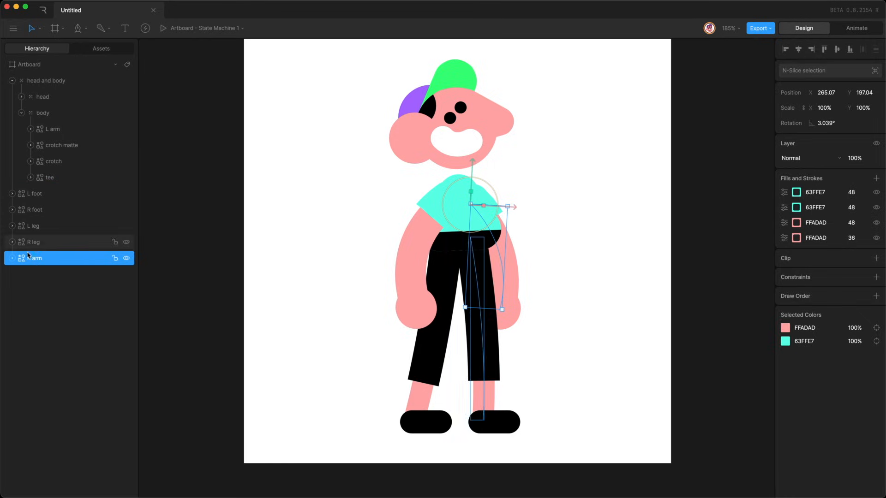
click(47, 81)
drag(441, 270, 490, 221)
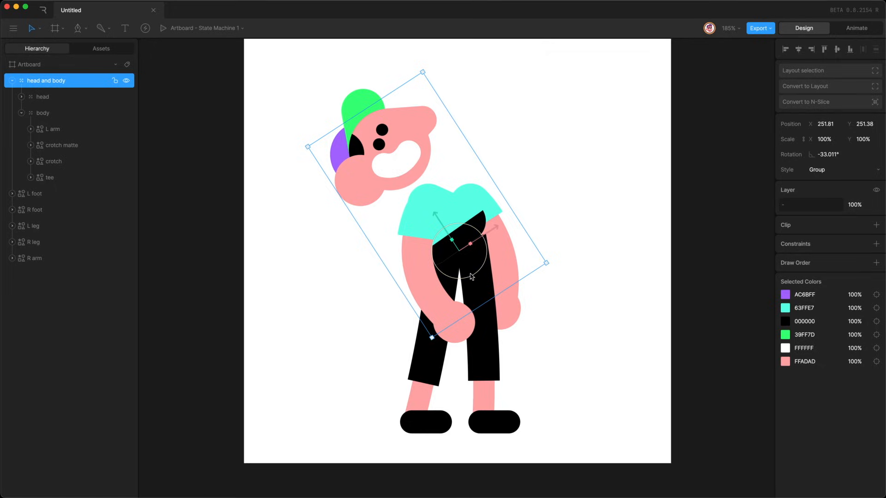
Undo the head and body group's test rotation and deselect the group.
key(super+z)
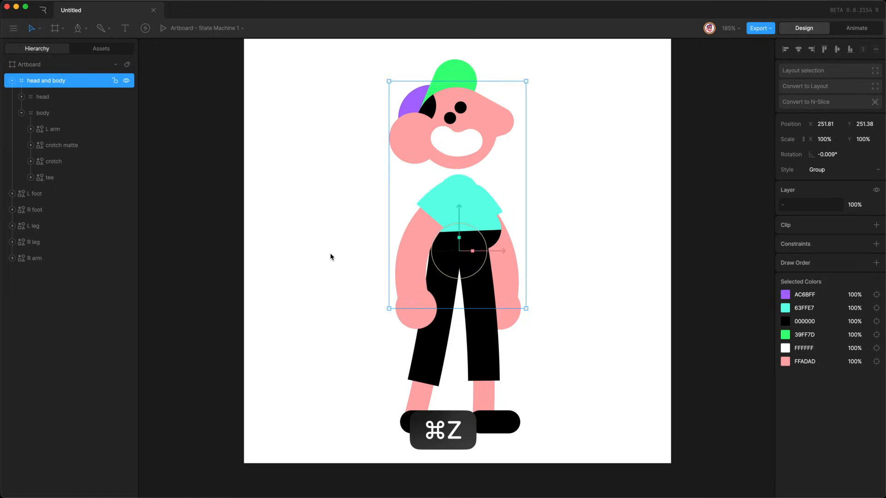
click(330, 253)
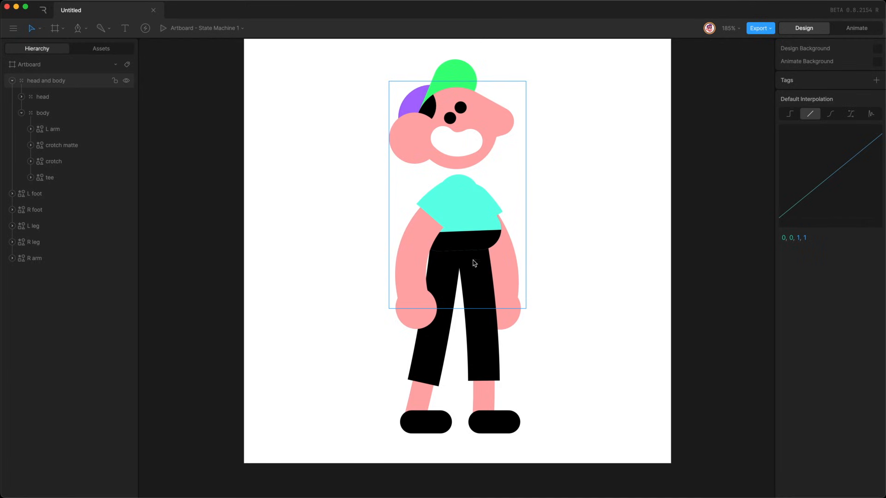
Add a Transform constraint to R arm with the head and body group as its target.
click(43, 259)
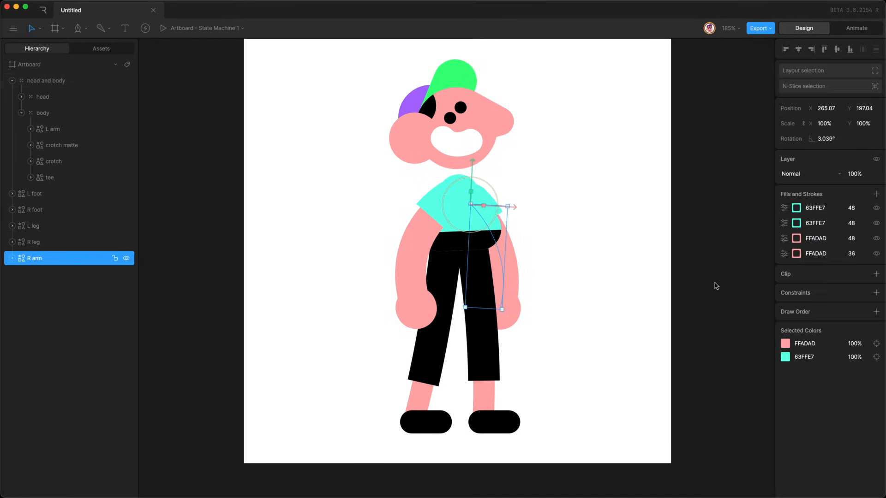
click(876, 293)
click(813, 316)
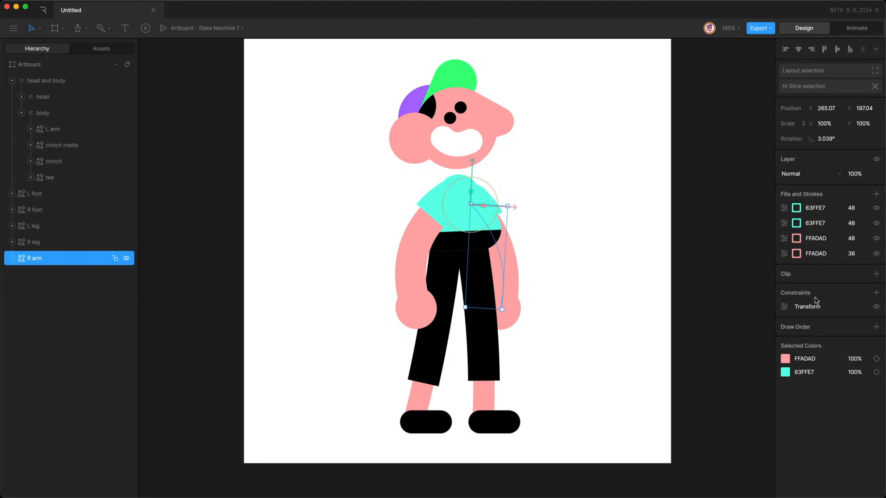
click(784, 307)
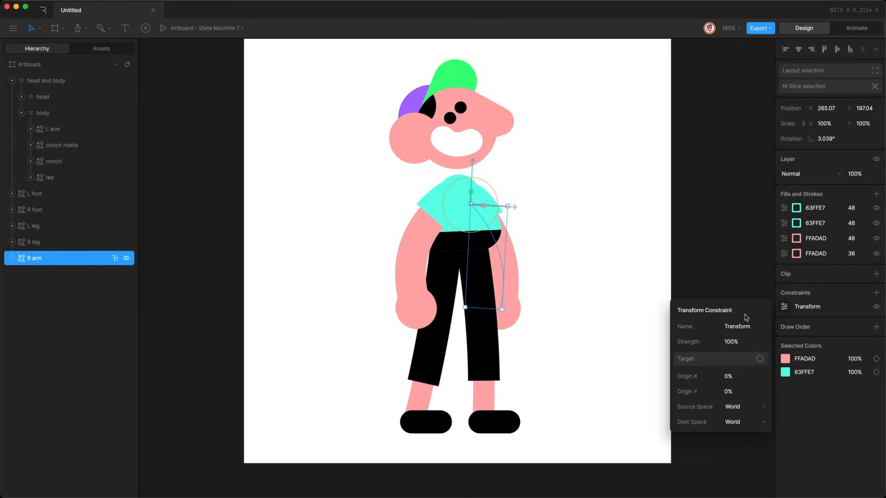
click(718, 362)
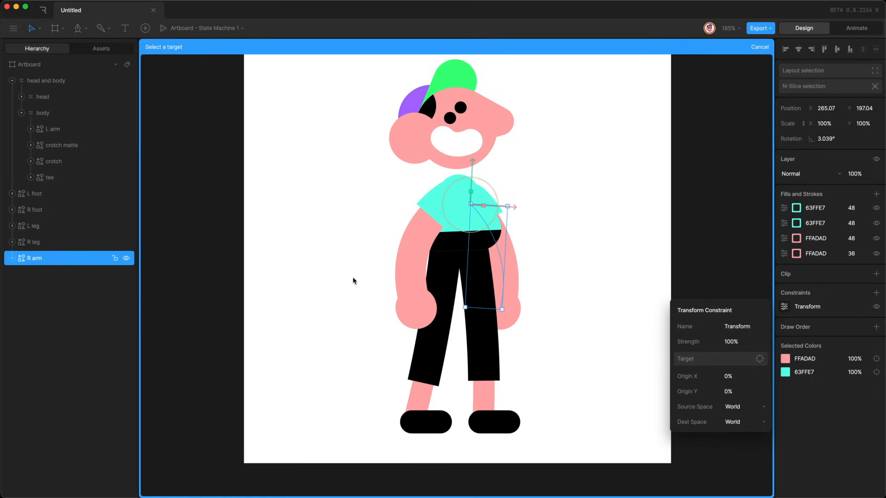
click(56, 81)
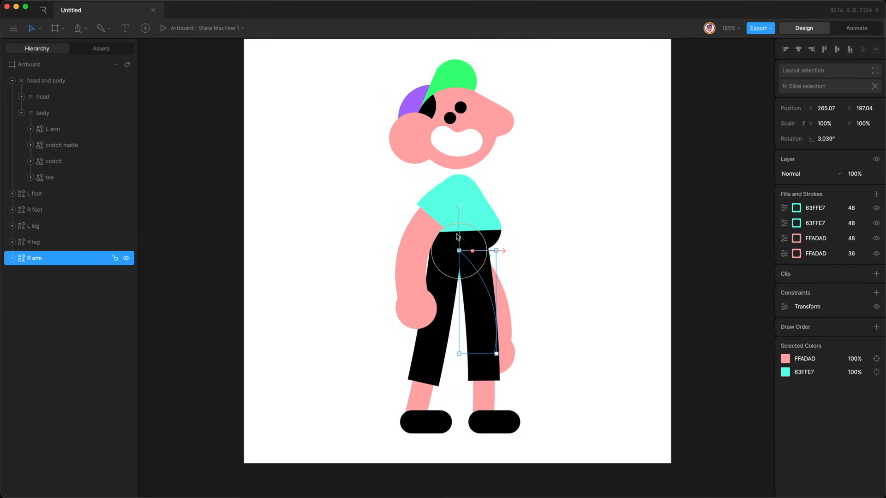
Try to shift the constrained R arm sideways, ending at about X 162.03, Y 251.39.
click(83, 84)
click(62, 258)
drag(503, 252, 569, 252)
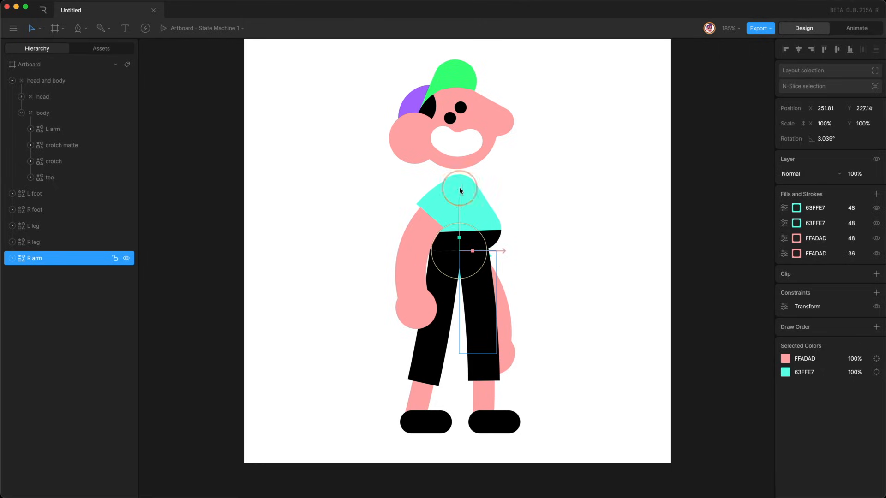
drag(501, 252, 419, 248)
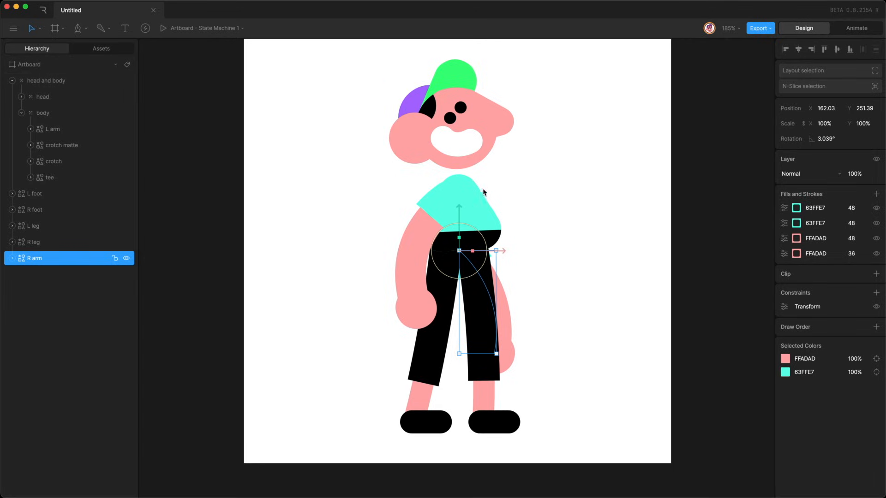
Test the head and body group's rotation with R arm constrained to it, and undo the rotation.
double_click(60, 82)
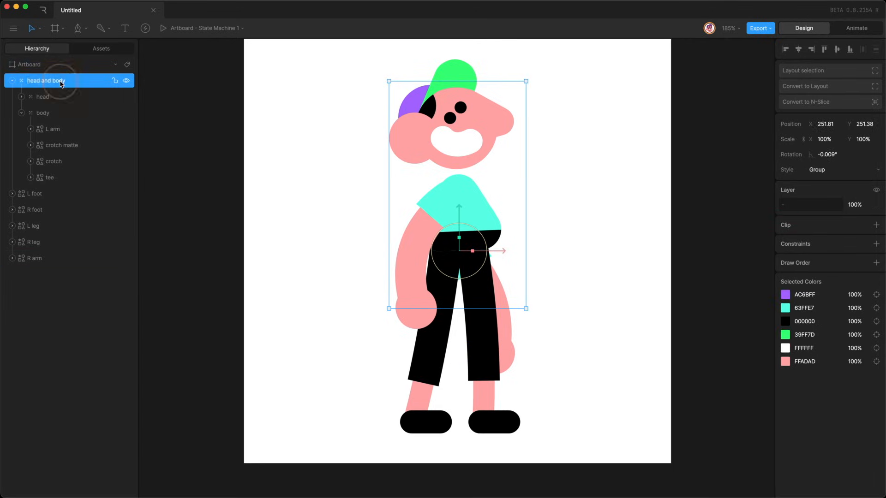
drag(463, 282, 466, 300)
key(super+z)
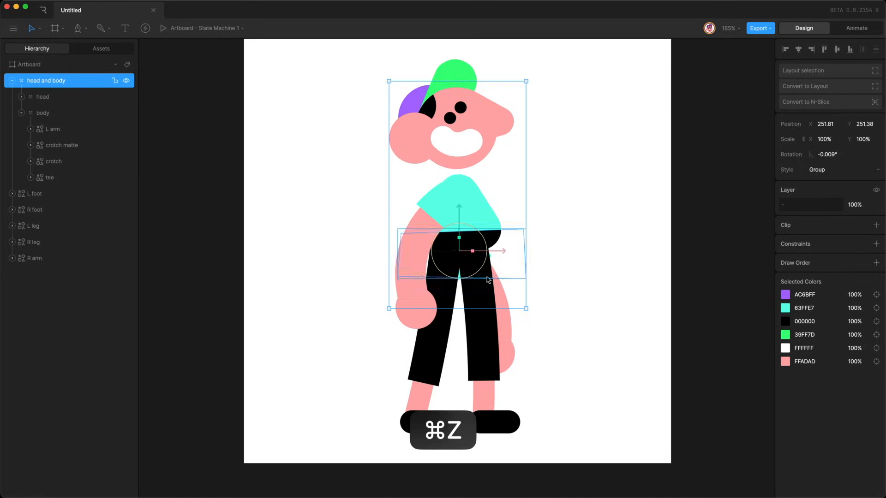
Expand R arm and reposition its path to X -109, Y -66 so the arm sits at the shoulder.
click(12, 258)
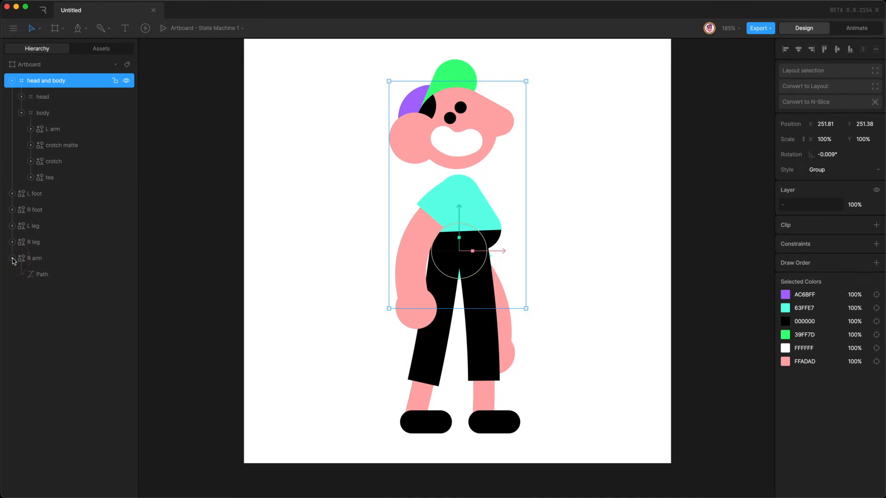
click(56, 276)
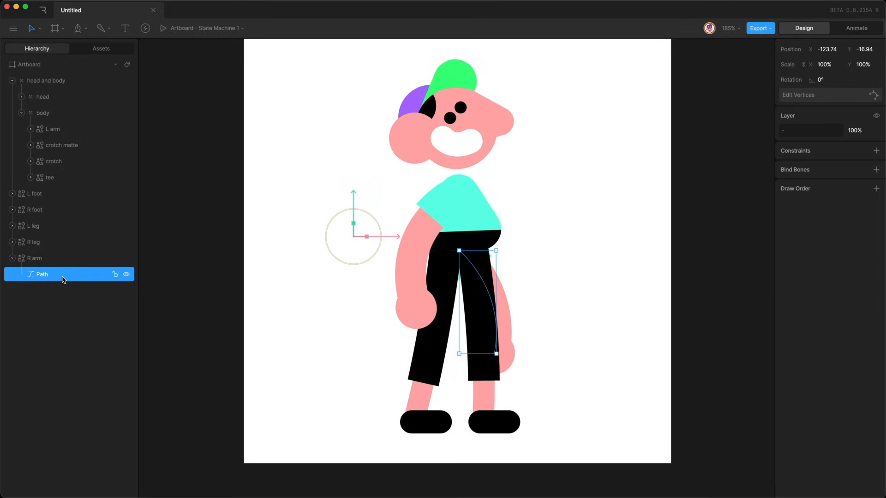
drag(836, 44, 864, 81)
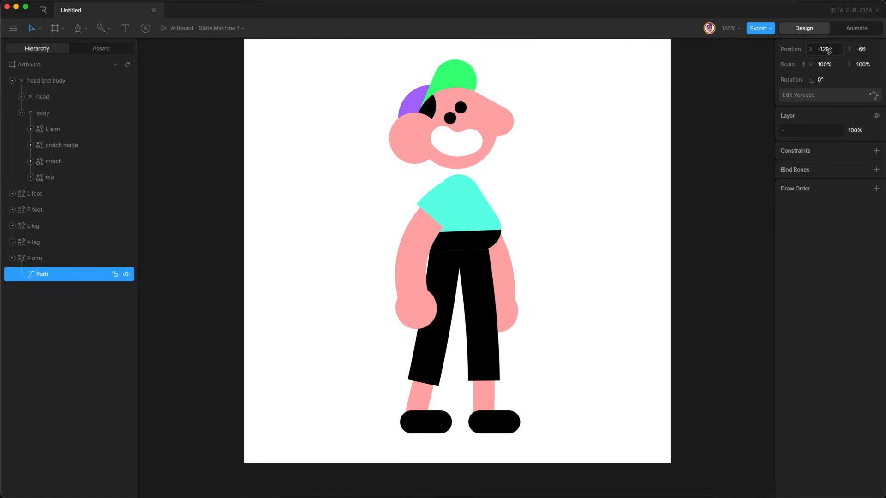
mouse_move(826, 48)
mouse_down()
mouse_move(816, 42)
mouse_move(824, 44)
mouse_up()
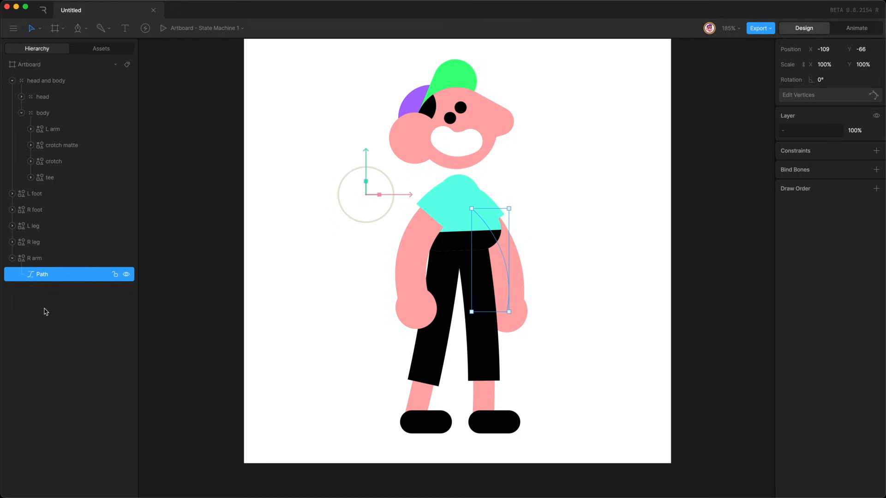
Use Freeze to move the R arm path's origin to its shoulder end, and nudge the path to about X 14.86, Y -52.52.
key(y)
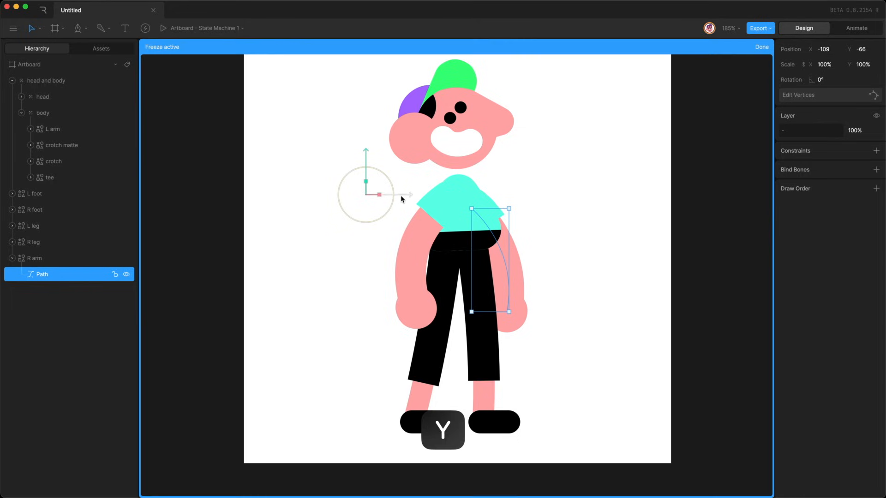
drag(401, 196, 507, 194)
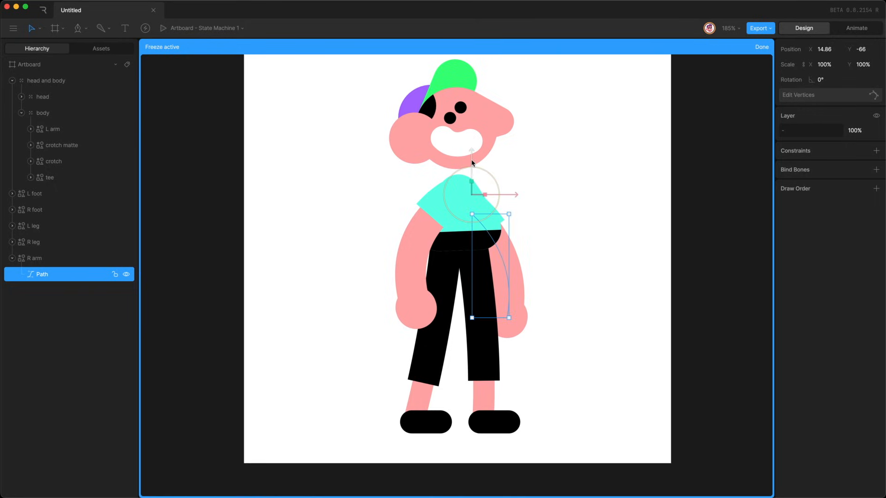
drag(472, 163, 472, 181)
key(y)
key(shift+Up)
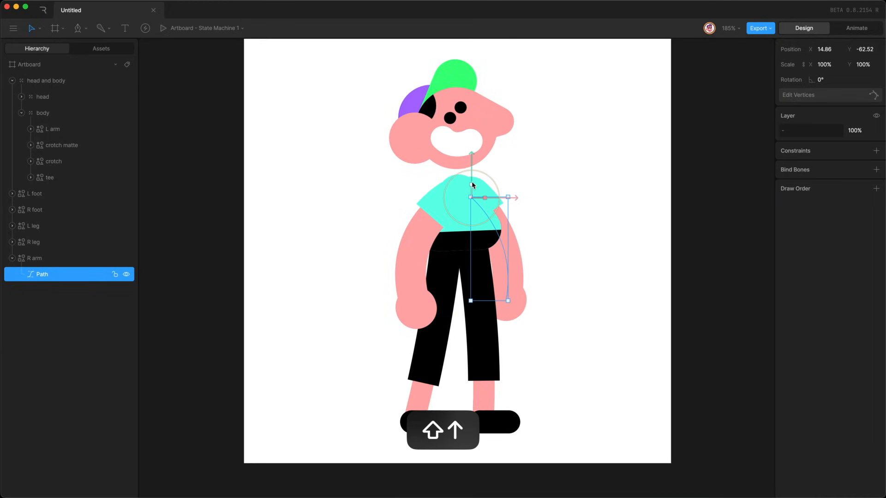
key(shift+Down)
Adjust the curve of R arm's path with the Bezier handle of its hand vertex.
key(Return)
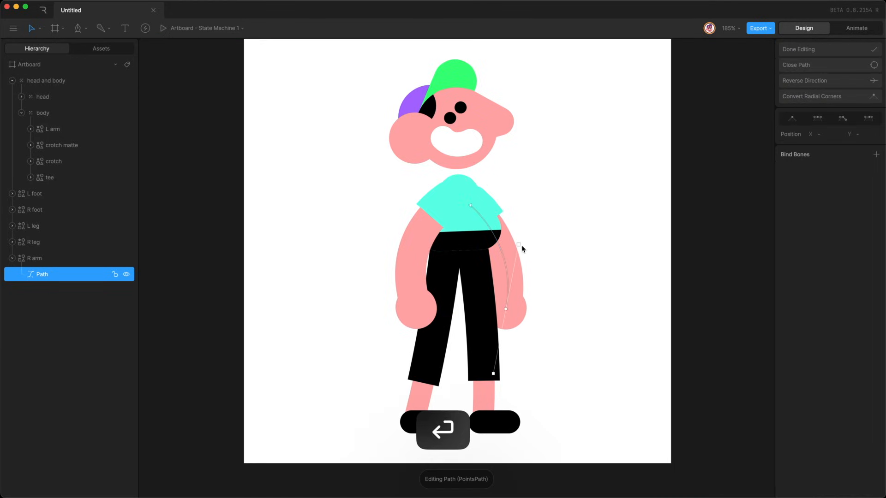
mouse_move(518, 244)
mouse_down()
mouse_move(465, 239)
mouse_move(516, 242)
mouse_move(503, 243)
mouse_up()
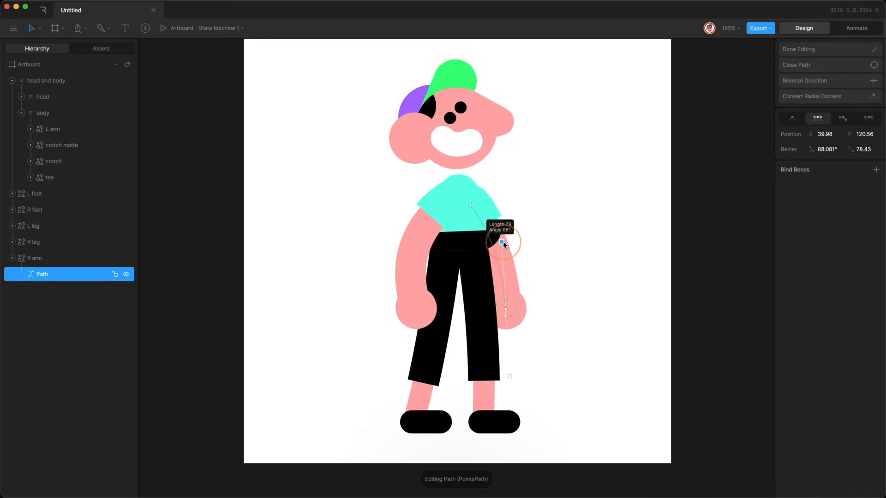
key(Return)
Test R arm's own scale at 80% and its rotation at about -16.96°, and restore both values.
click(49, 258)
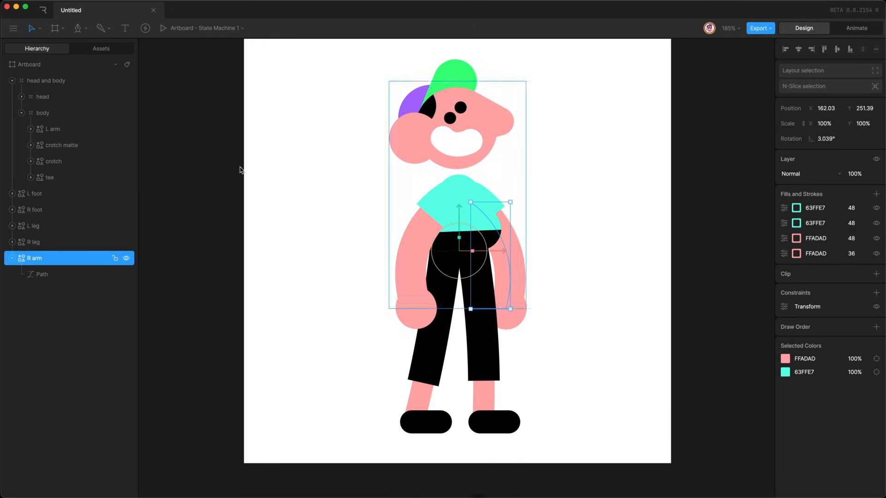
click(51, 260)
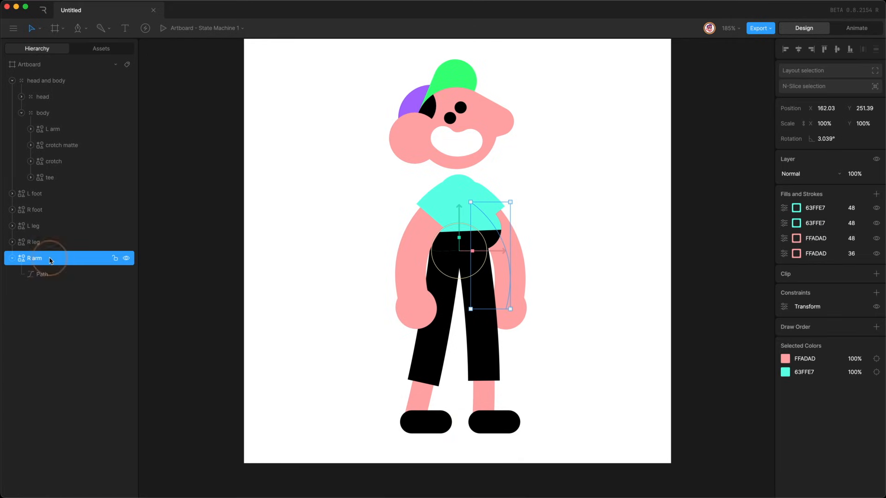
click(815, 124)
key(shift+Down)
key(shift+Down)
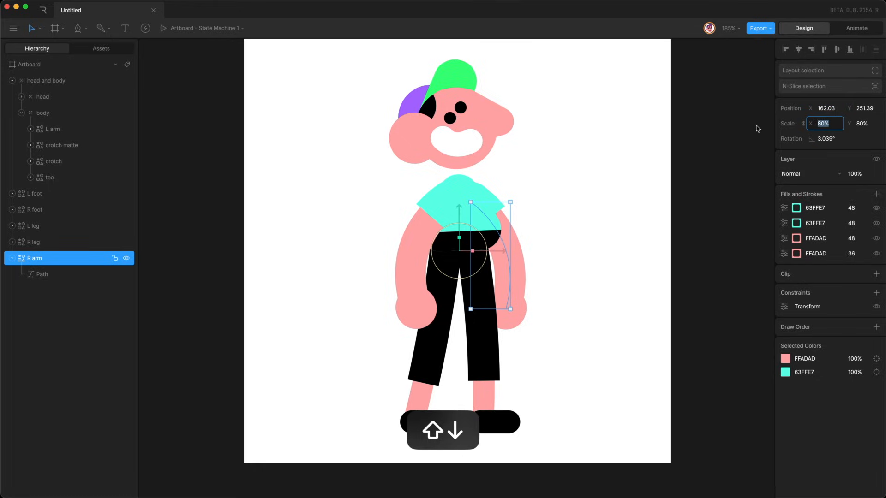
key(shift+Up)
key(Return)
click(825, 139)
key(shift+Down)
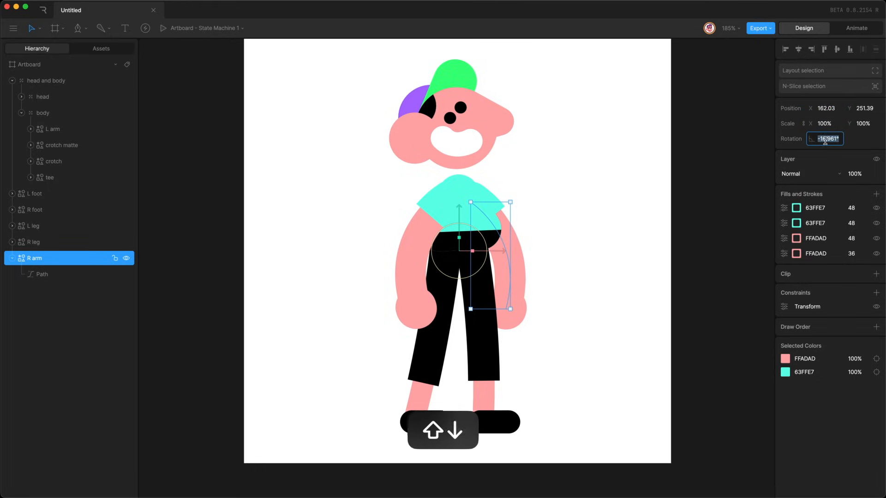
key(shift+Up)
Test the rotation of R arm's path at -30° and return it to 0°.
click(56, 276)
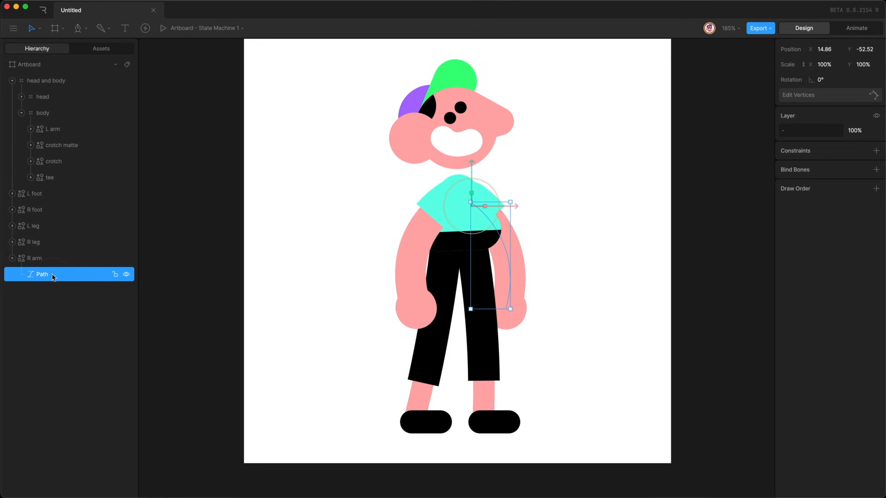
click(828, 81)
key(shift+Down)
key(shift+Down)
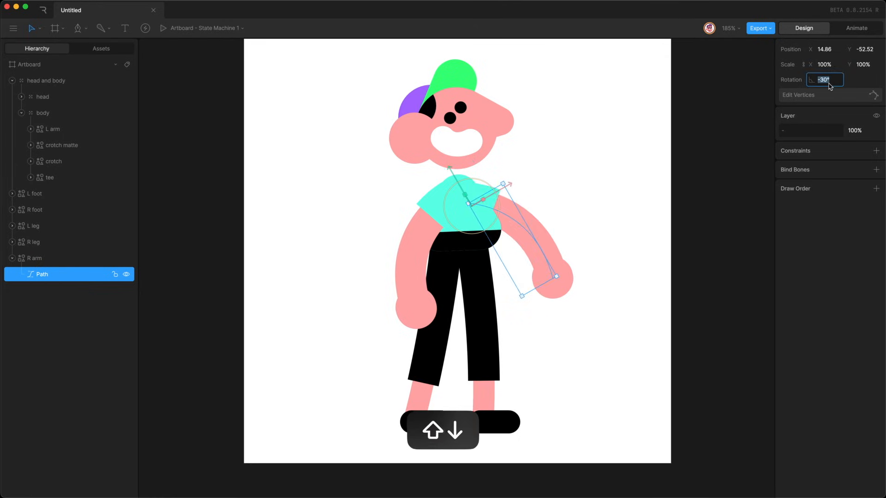
key(shift+Up)
key(shift+Up)
key(Return)
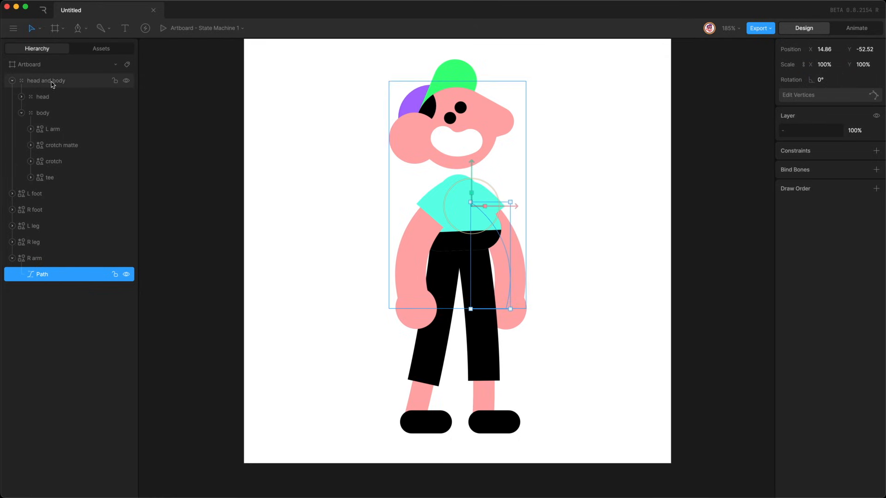
Test the rotation of the head and body group about the hips with the repositioned R arm, and deselect it.
click(69, 82)
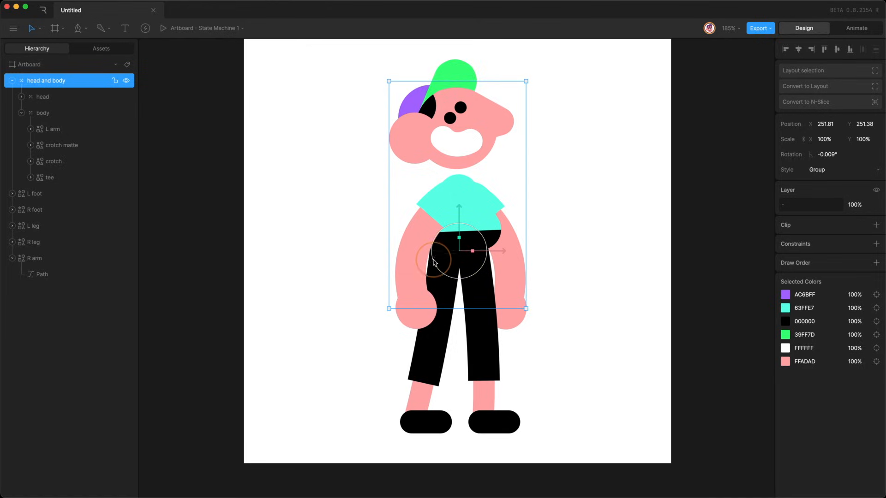
mouse_move(434, 261)
mouse_down()
mouse_move(433, 277)
mouse_move(431, 247)
mouse_move(429, 271)
mouse_move(421, 261)
mouse_up()
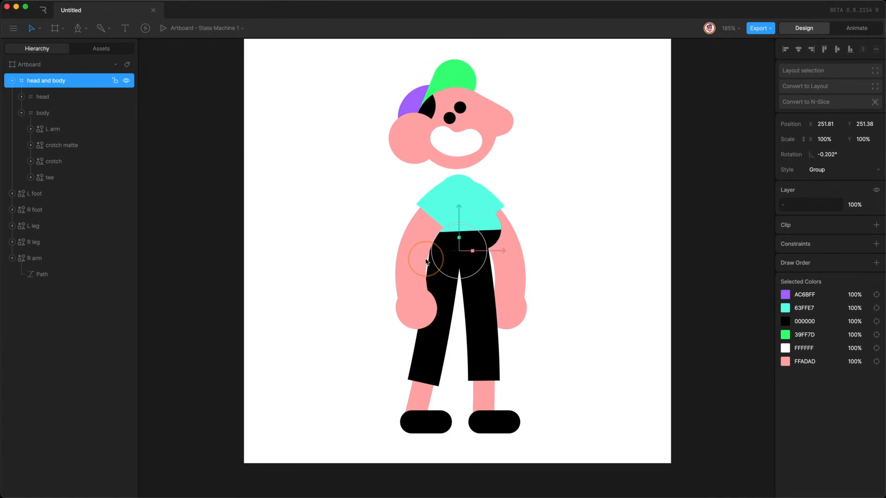
click(395, 205)
Delete the Transform constraint from R arm.
click(56, 262)
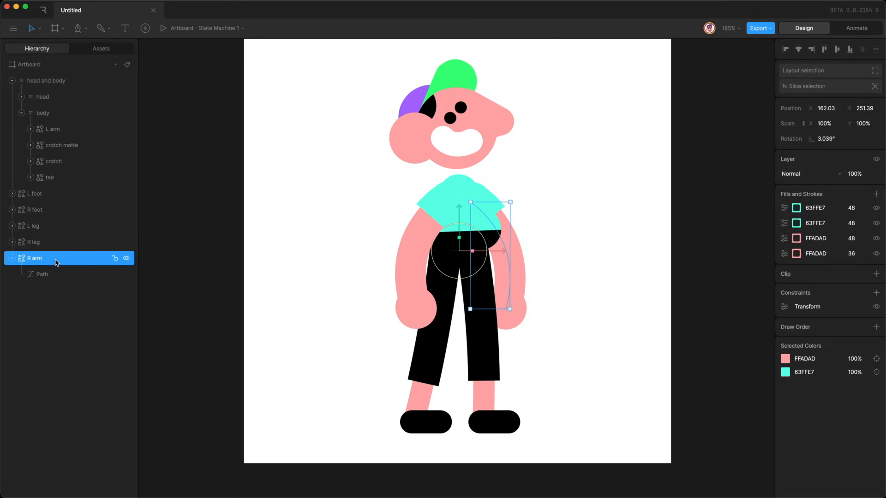
right_click(801, 304)
click(809, 312)
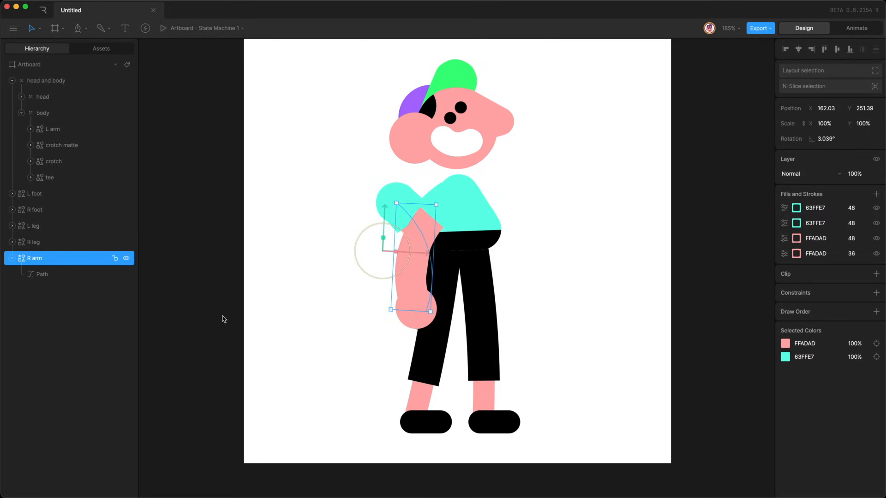
Move R arm into the body group beneath tee, place it at about X 8.07, Y -45.43, and collapse it.
drag(55, 258, 59, 187)
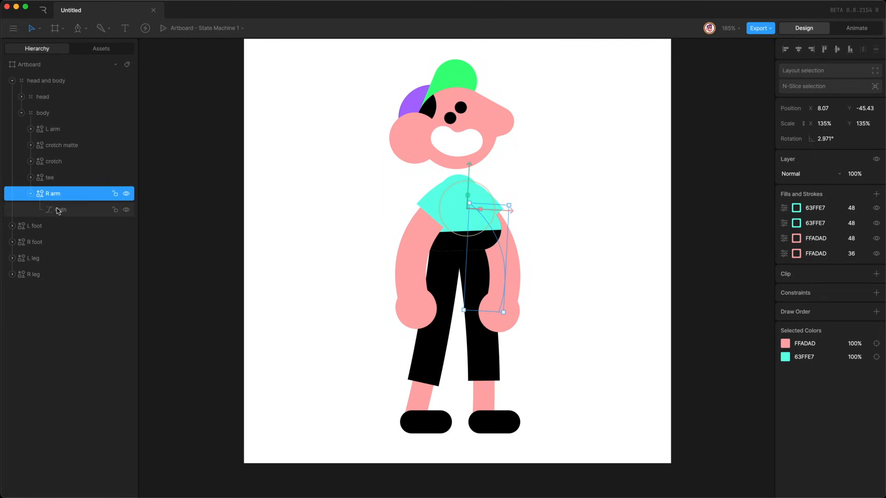
click(30, 194)
click(73, 197)
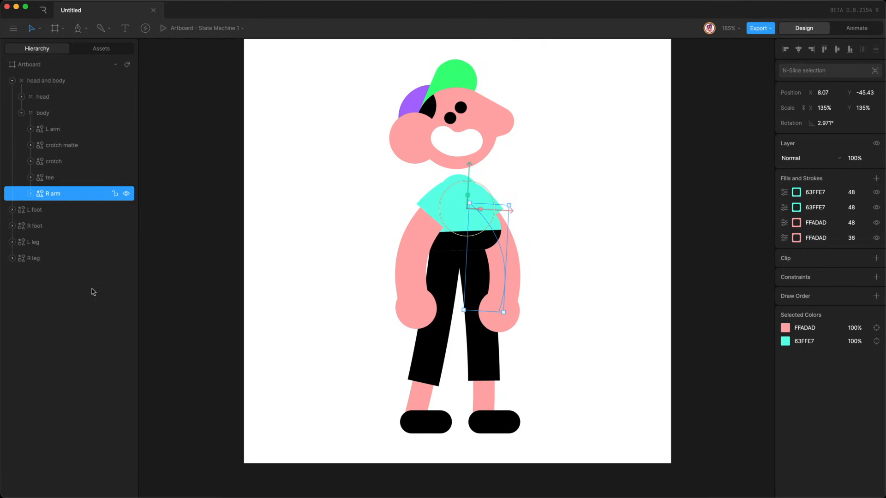
Add a draw order rule to R arm that places it below the target R leg, and activate the rule.
click(875, 296)
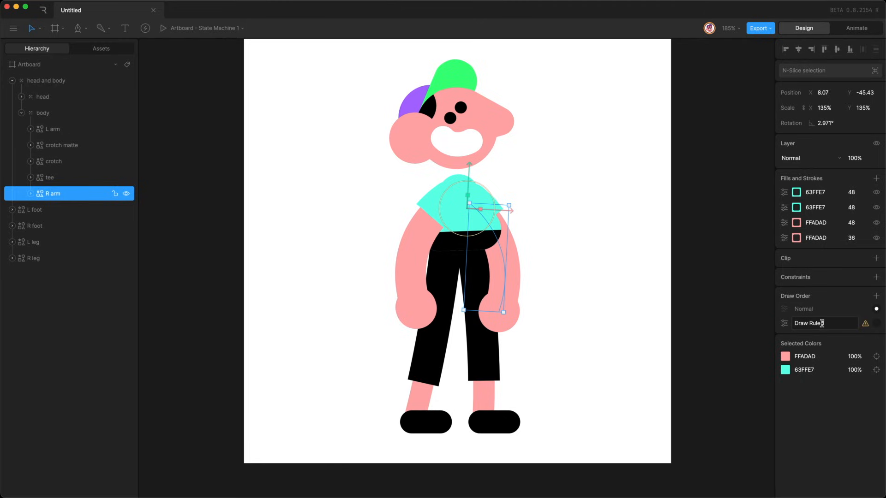
click(784, 324)
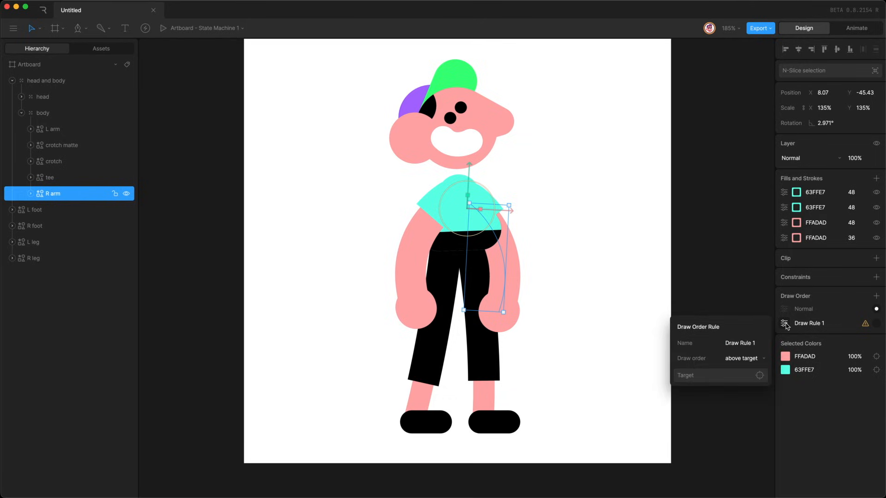
click(743, 360)
click(744, 371)
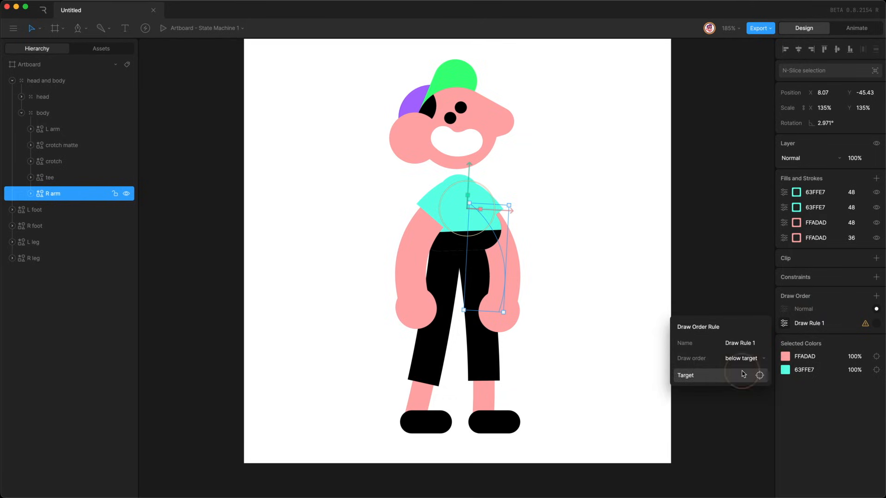
click(718, 376)
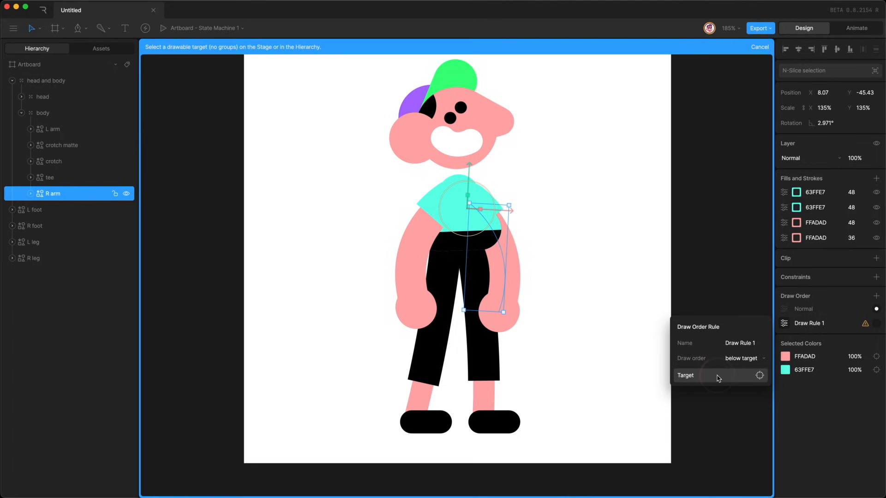
click(61, 262)
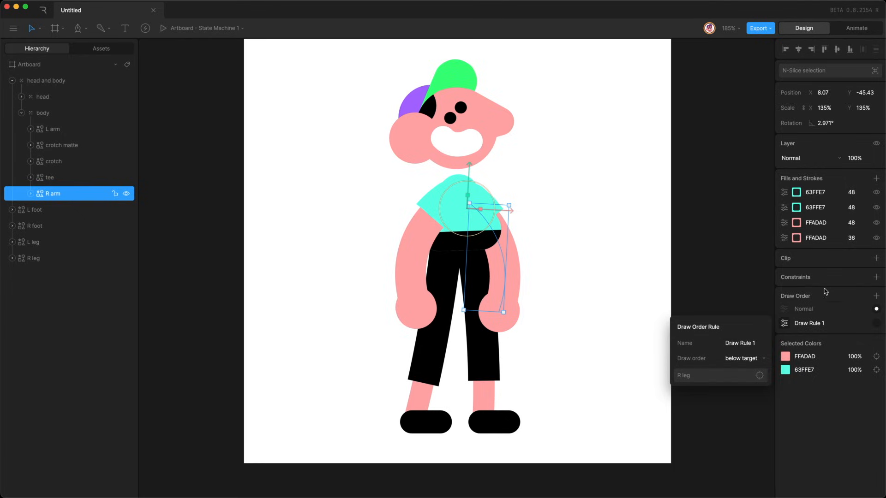
click(876, 323)
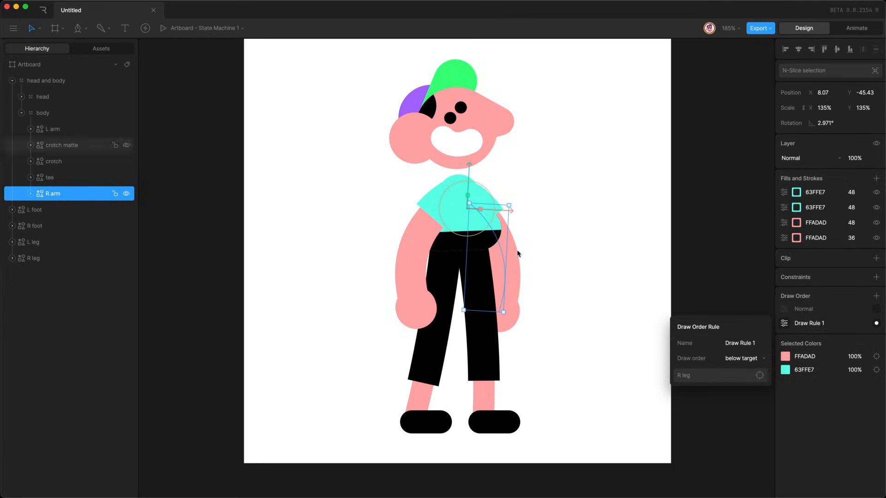
click(43, 259)
click(68, 195)
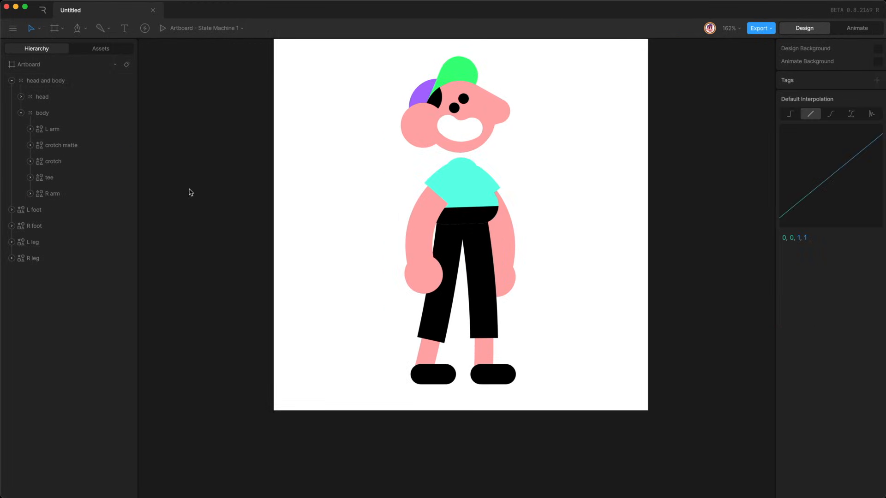
Test shifting the head and body group sideways in both directions and return it to its place.
click(80, 85)
key(shift+Left)
key(shift+Right)
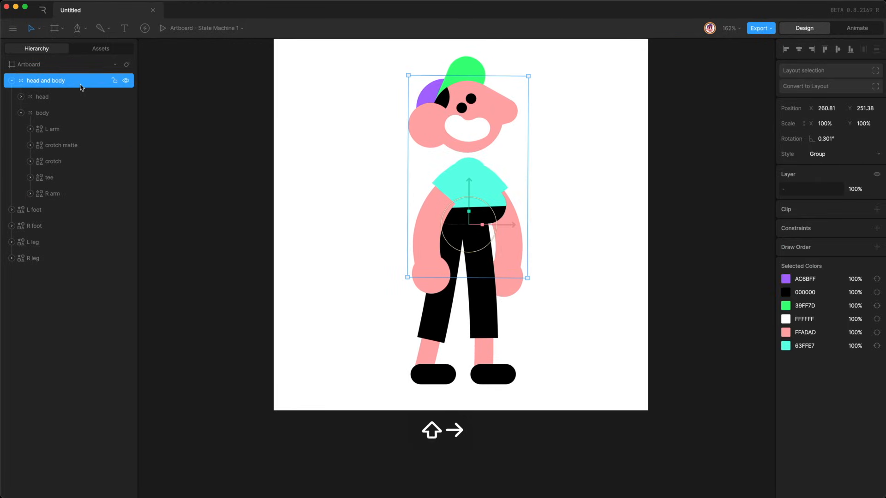
key(shift+Left)
key(shift+Left)
key(shift+Right)
key(shift+Right)
Test shifting L foot and R foot together sideways, return them to their place, and deselect them.
click(62, 211)
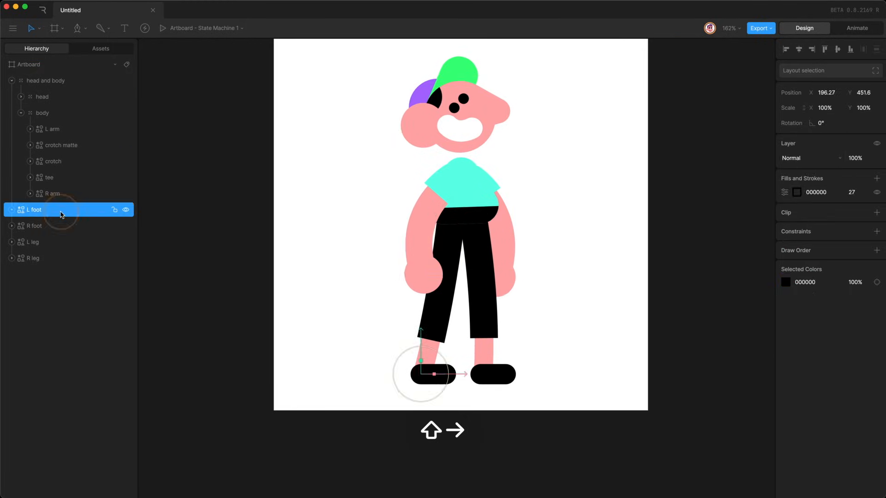
shift+click(70, 232)
key(shift+Left)
key(shift+Right)
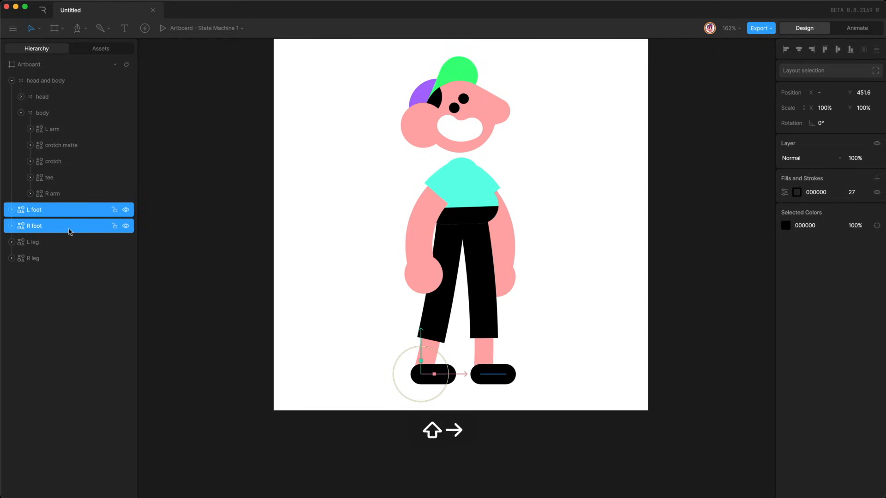
key(shift+Right)
key(shift+Left)
click(337, 259)
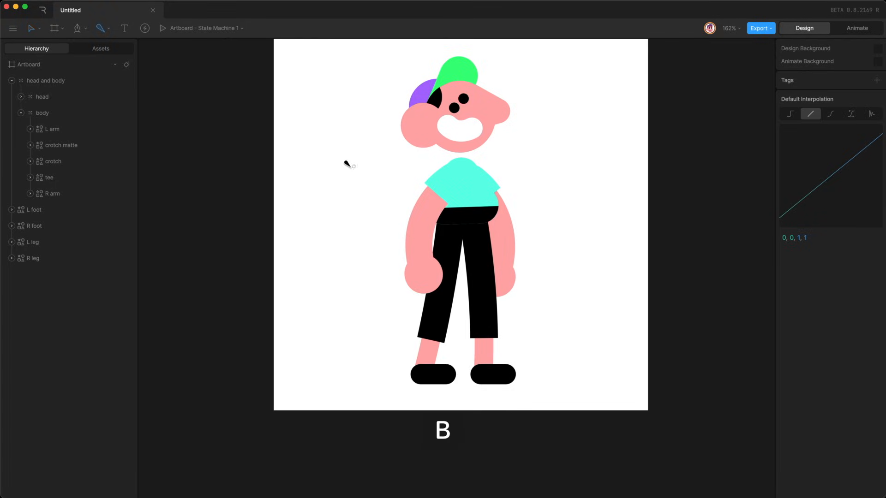
Draw an upright bone about 57.5 long in the empty area beside the character's torso and select it.
click(347, 197)
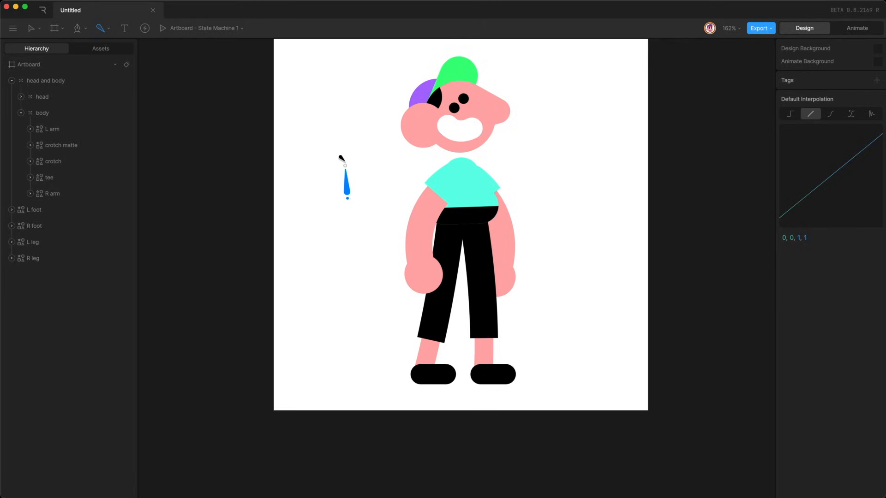
click(346, 155)
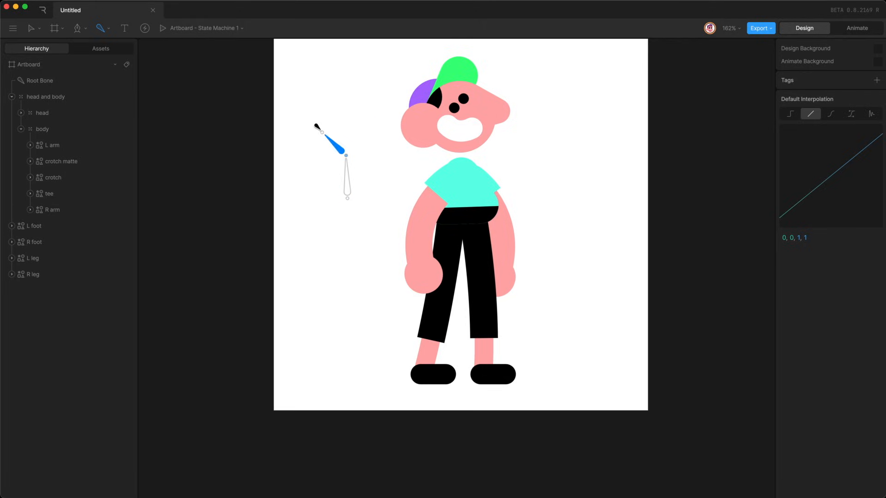
click(343, 196)
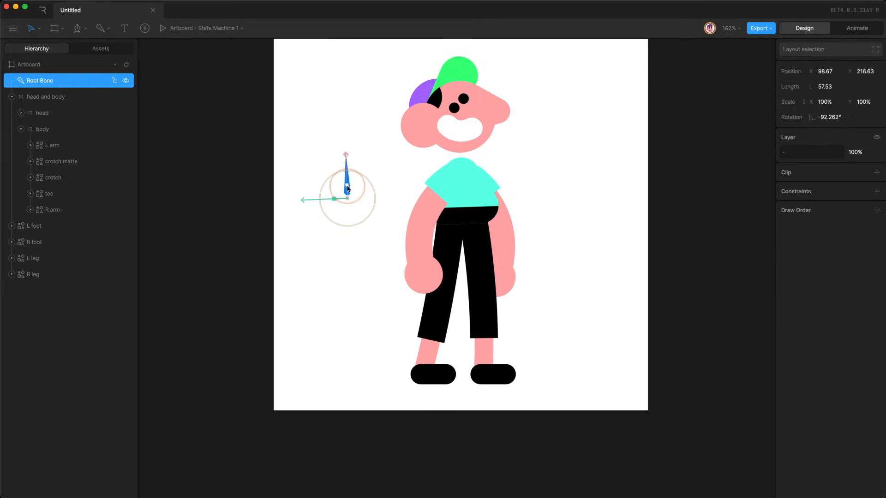
Try shifting the new bone sideways, and move it to X 108.67, Y 246.63.
key(shift+Right)
key(shift+Right)
key(shift+Left)
key(shift+Left)
key(shift+Down)
key(shift+Down)
key(shift+Down)
key(shift+Right)
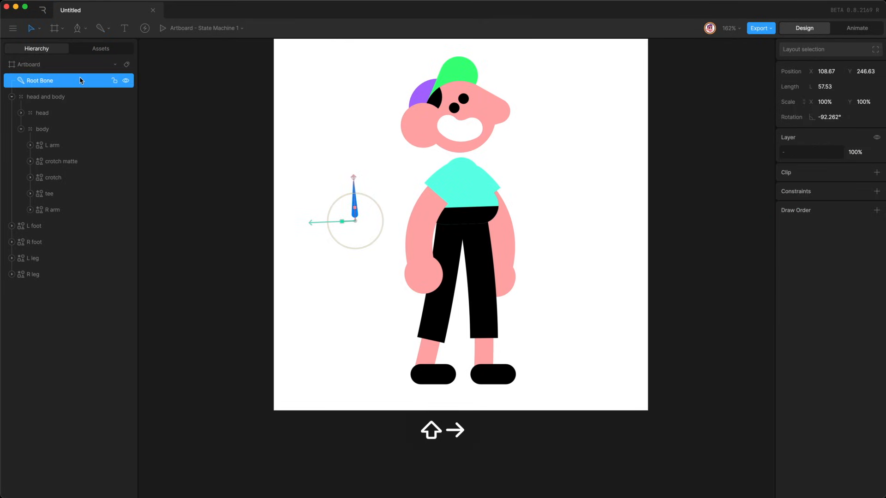
Rename the bone as crotch bone and place it in the body group between crotch and tee.
double_click(38, 81)
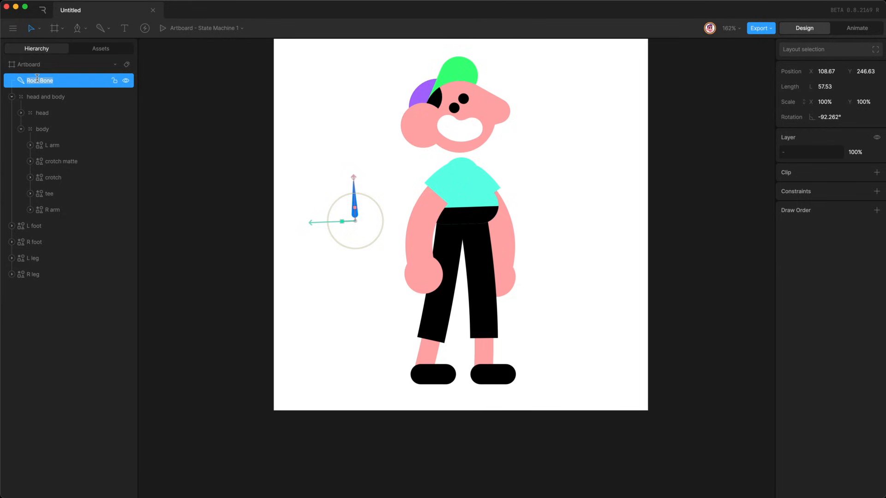
text(crotch bone)
key(Return)
drag(52, 81, 55, 187)
Move crotch bone onto the character so its base sits at the middle of the hips.
key(shift+Right)
key(shift+Right)
key(shift+Right)
key(shift+Right)
key(shift+Right)
key(shift+Right)
key(shift+Right)
key(shift+Right)
key(shift+Right)
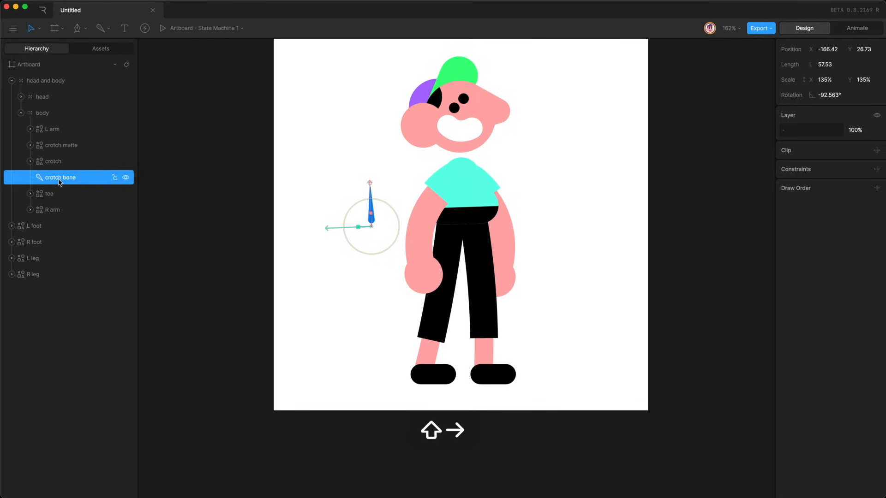
key(shift+Right)
key(shift+Right)
key(shift+Right)
key(shift+Right)
key(shift+Right)
key(shift+Right)
key(shift+Right)
key(shift+Right)
key(shift+Right)
key(shift+Right)
key(shift+Up)
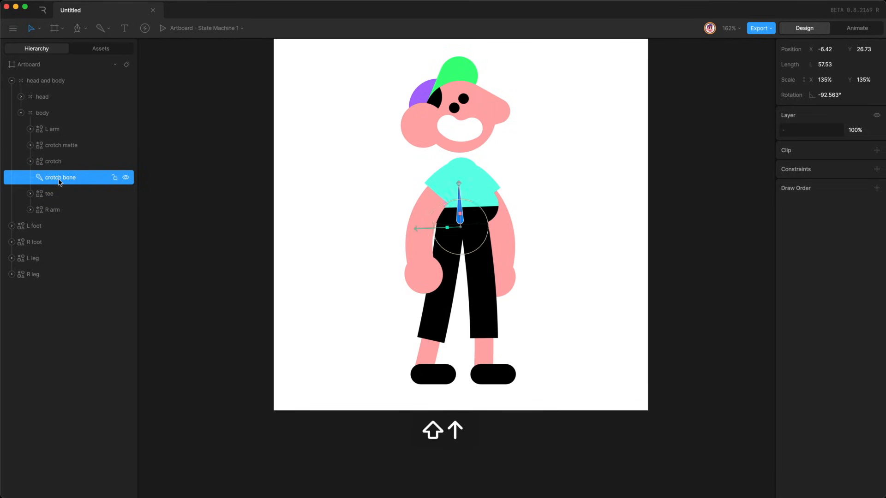
key(shift+Right)
key(Up)
key(Up)
key(Up)
key(Left)
key(Left)
key(Left)
key(Left)
key(Left)
key(Left)
Test shifting and rotating the head and body group with crotch bone inside, and deselect it.
click(68, 87)
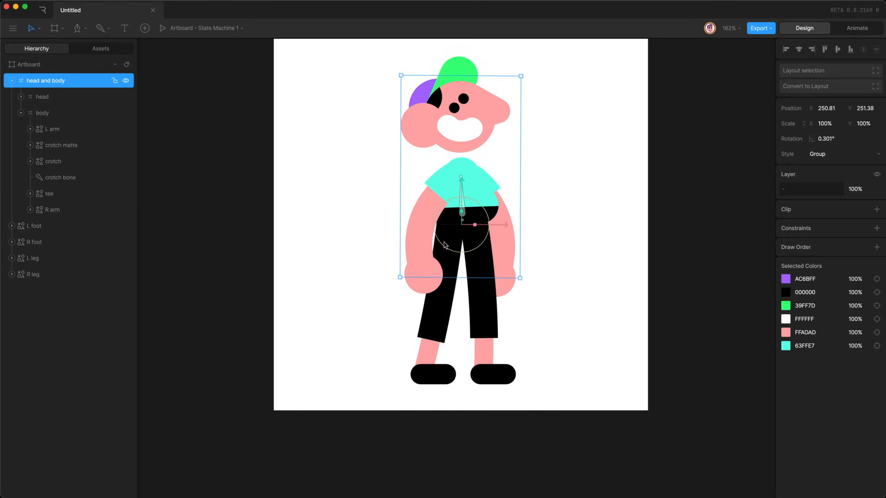
key(shift+Left)
key(shift+Right)
key(shift+Right)
key(shift+Left)
mouse_move(445, 244)
mouse_down()
mouse_move(433, 250)
mouse_move(438, 257)
mouse_move(425, 243)
mouse_move(431, 253)
mouse_up()
click(346, 276)
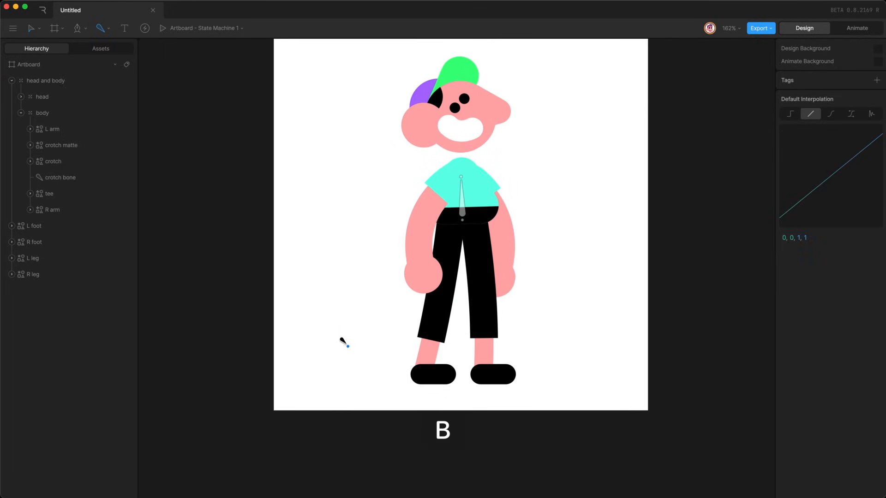
Draw a horizontal bone about 43.6 long beside the character's lower left leg and select it.
drag(347, 346, 380, 346)
key(v)
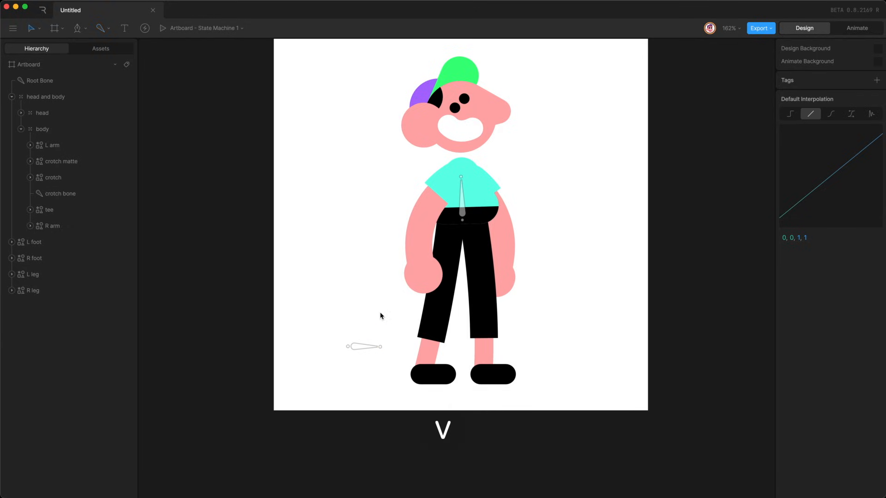
click(364, 347)
Move the new bone inside the L foot shape, at X 192.92, Y 451.19.
key(shift+Down)
key(shift+Down)
key(shift+Right)
key(shift+Right)
key(shift+Right)
key(shift+Right)
key(shift+Right)
key(shift+Right)
key(shift+Down)
key(shift+Down)
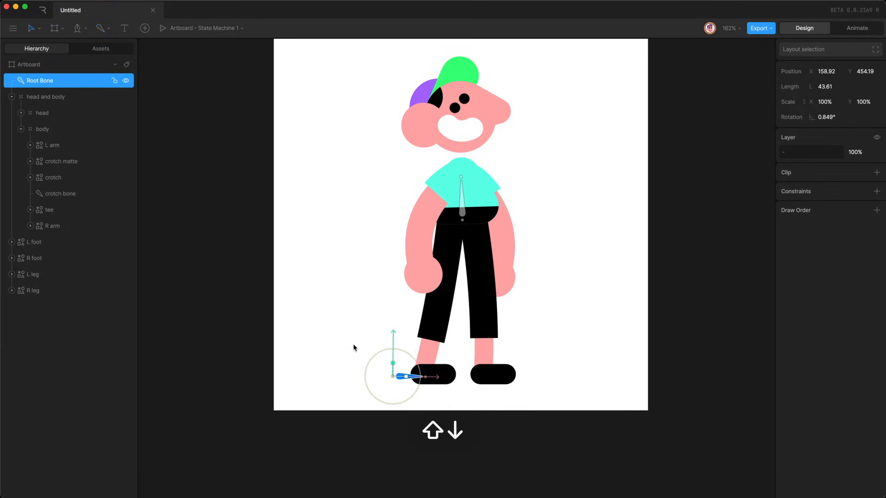
key(shift+Right)
key(shift+Right)
key(shift+Right)
key(shift+Right)
key(Left)
key(Left)
key(Left)
key(Left)
key(Up)
key(Up)
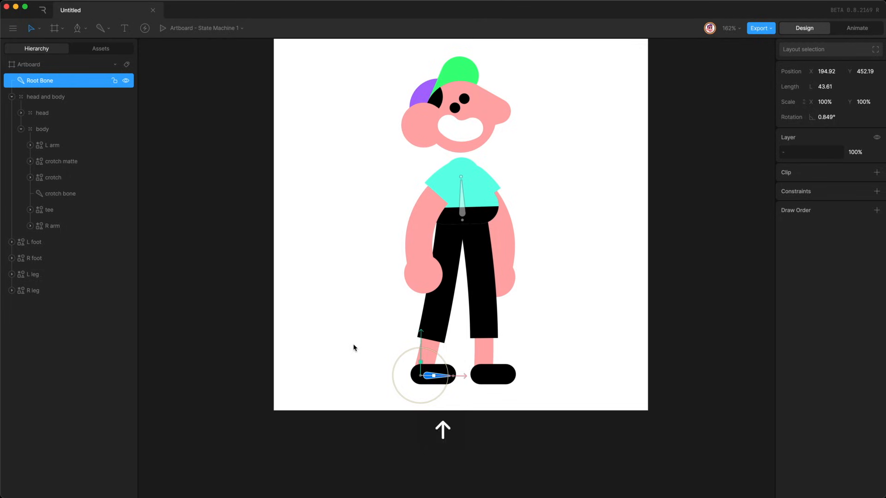
key(Up)
key(Up)
key(Down)
key(Left)
key(Left)
Rename the bone as L foot bone and place it directly beneath L foot in the hierarchy.
double_click(37, 81)
text(L f)
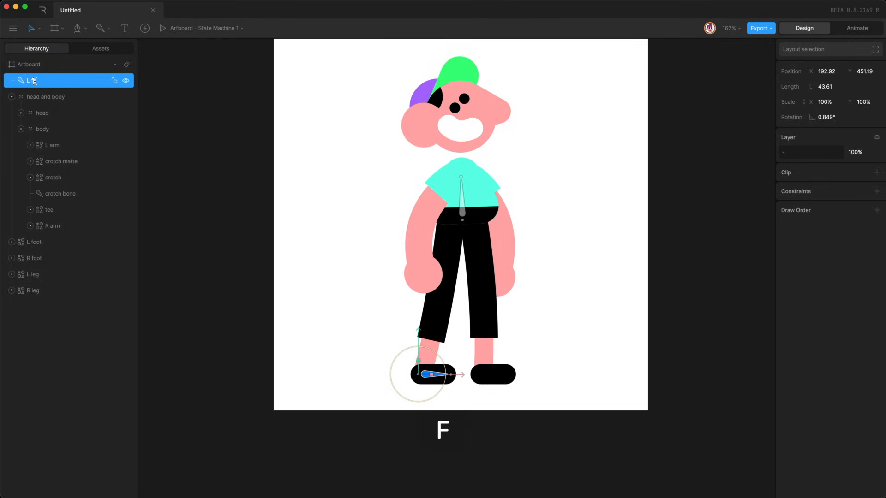
text(oot bone)
key(Return)
drag(35, 81, 36, 276)
Duplicate L foot bone, place the copy beneath R foot in the hierarchy, and rename it as R foot bone.
key(super+d)
text(R f)
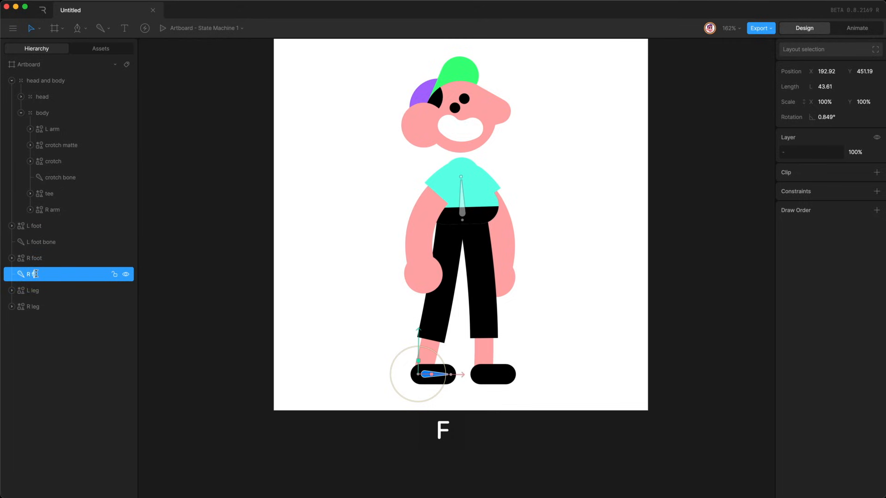
text(oot bone)
key(Return)
Move R foot bone horizontally until it sits inside the R foot shape, and deselect it.
key(shift+Right)
key(shift+Right)
key(shift+Right)
key(shift+Right)
key(shift+Right)
key(shift+Right)
key(shift+Right)
key(shift+Right)
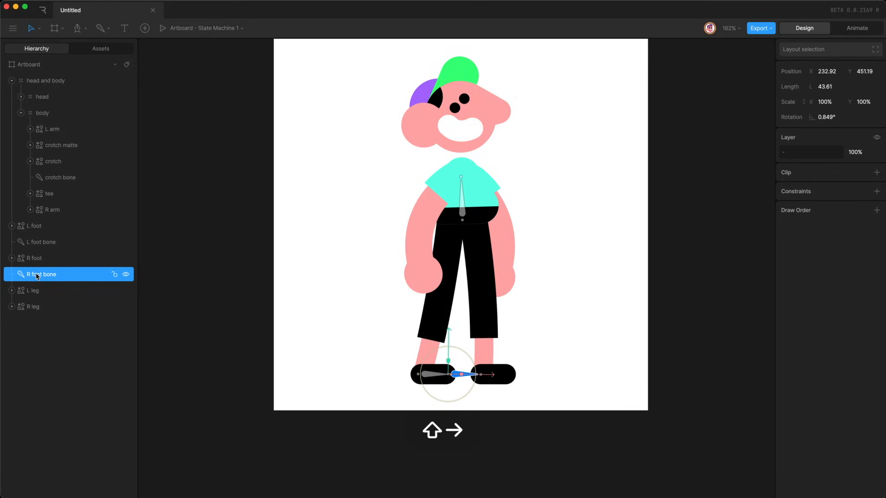
click(323, 421)
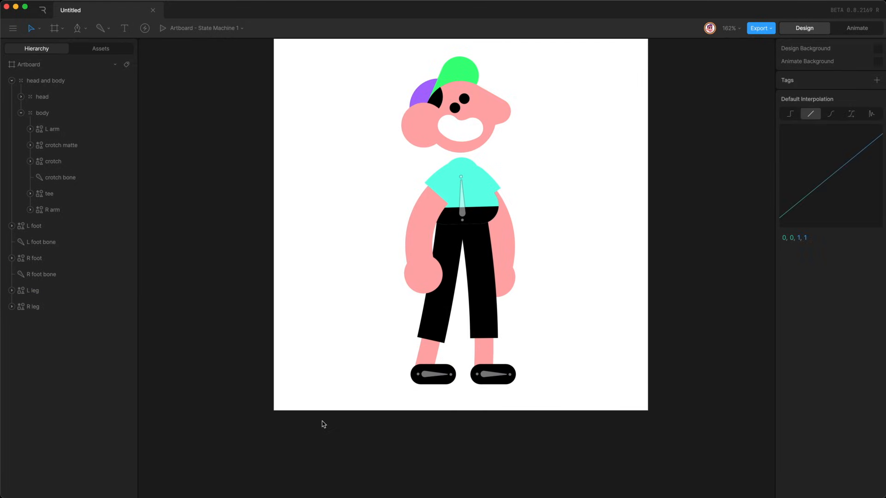
Bind L leg's path to crotch bone and L foot bone.
click(438, 301)
key(Return)
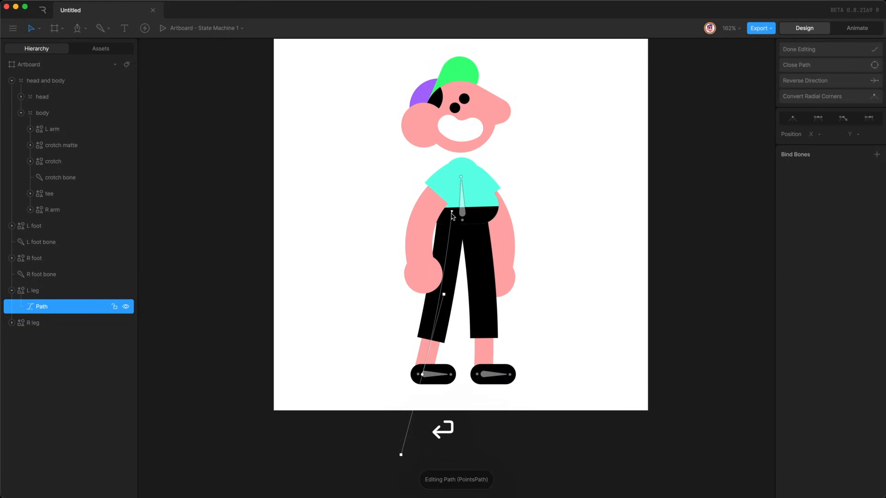
click(451, 212)
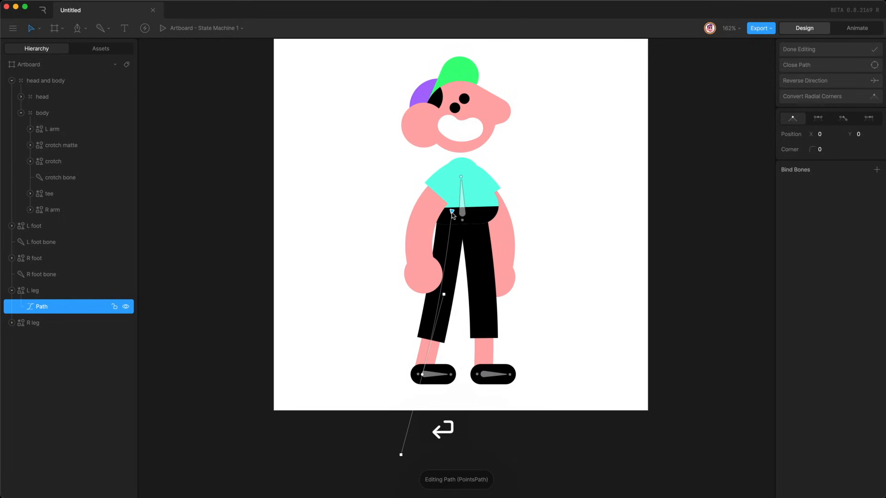
click(68, 305)
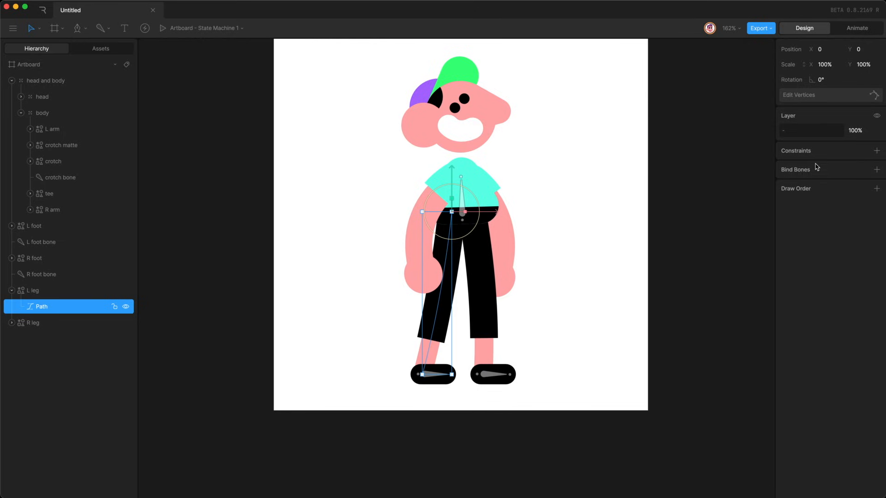
click(876, 170)
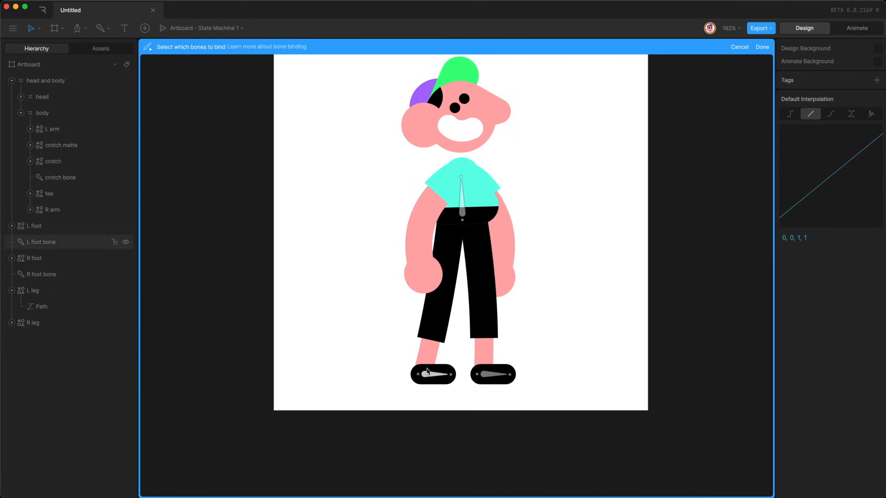
click(68, 179)
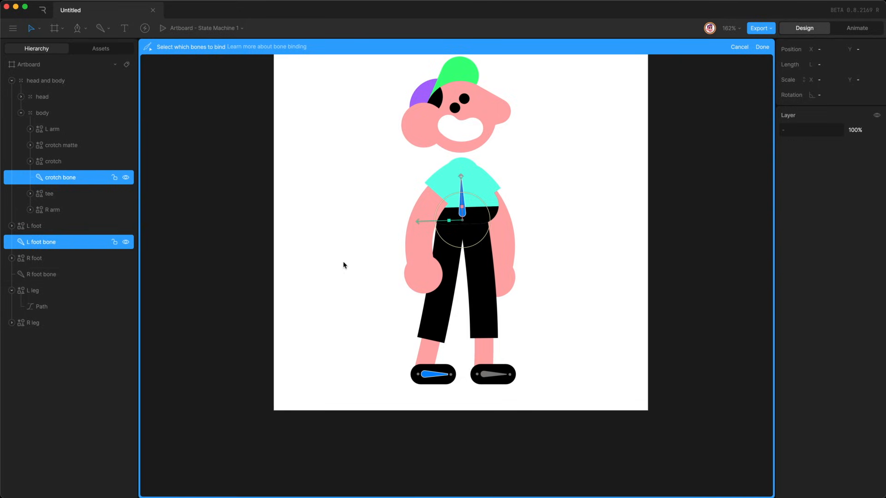
key(Return)
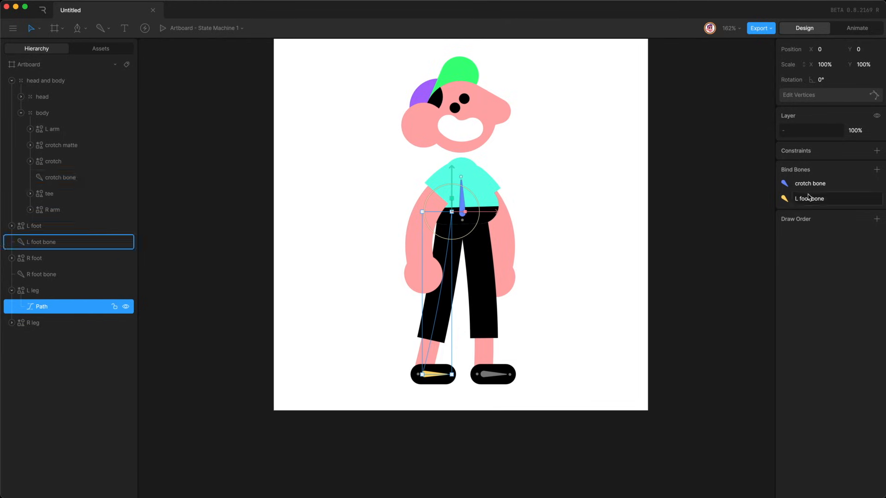
Edit L leg's path and weight its ankle vertex 100% to L foot bone.
key(Return)
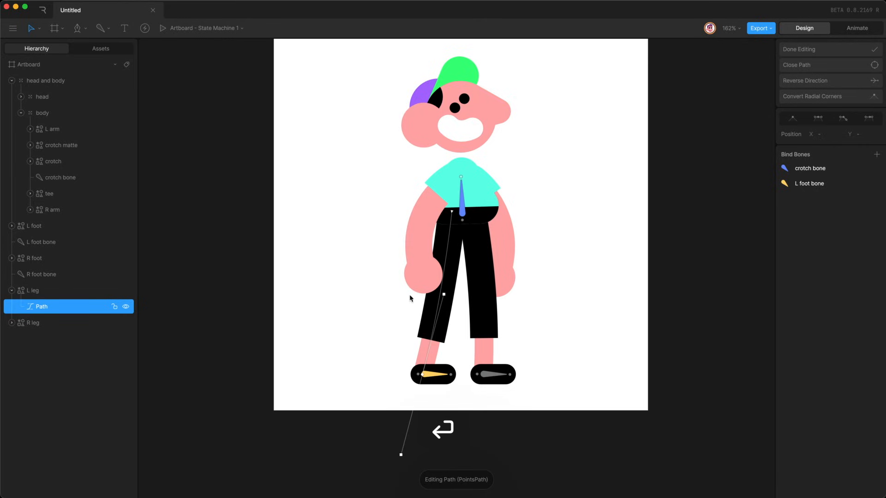
drag(333, 176, 535, 482)
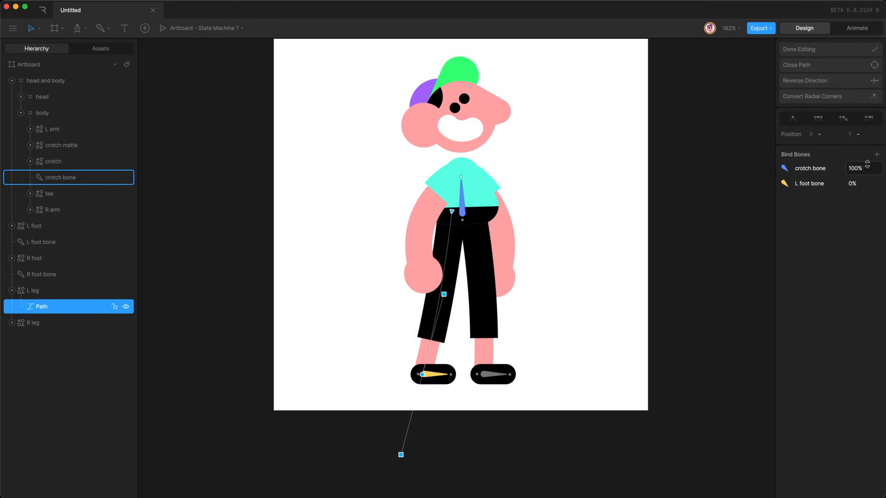
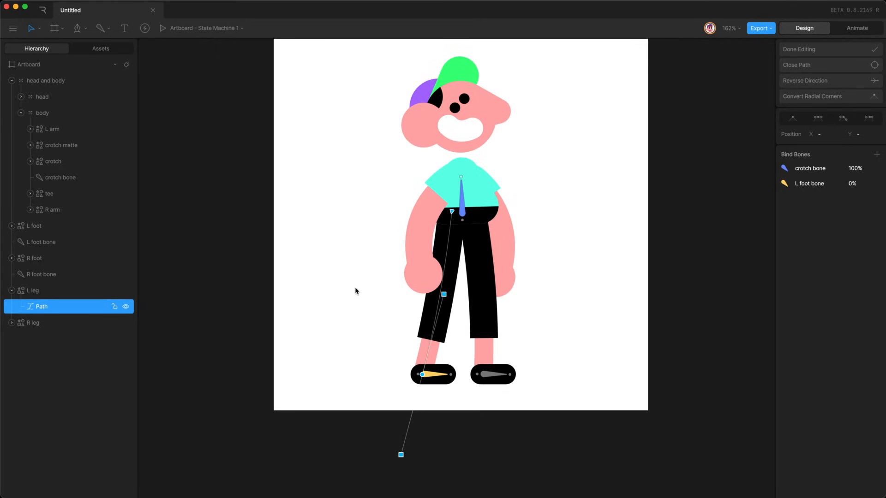
drag(345, 280, 505, 362)
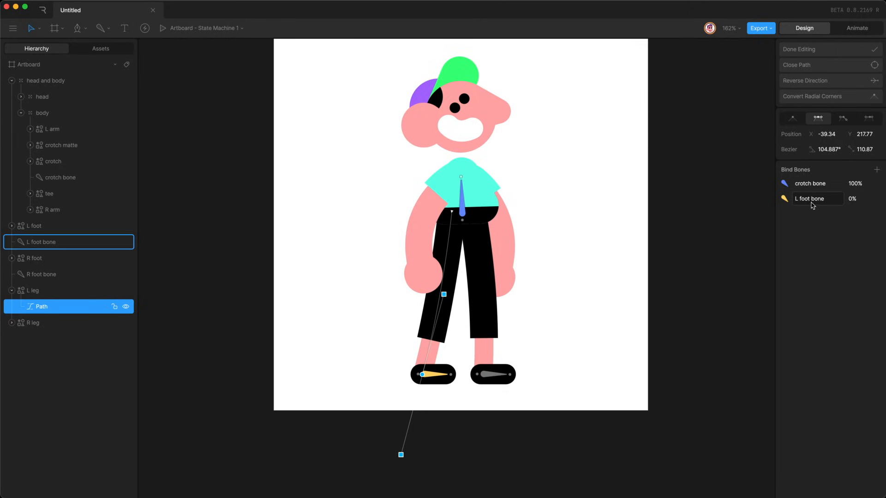
click(857, 199)
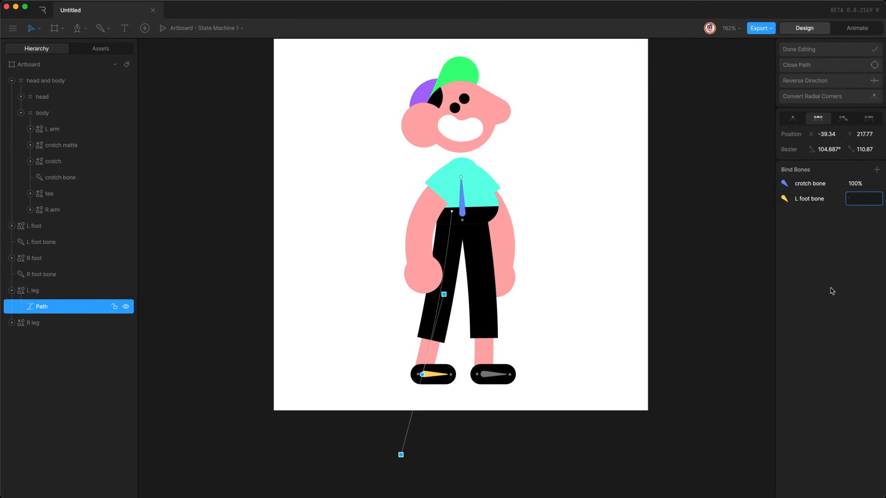
text(100%)
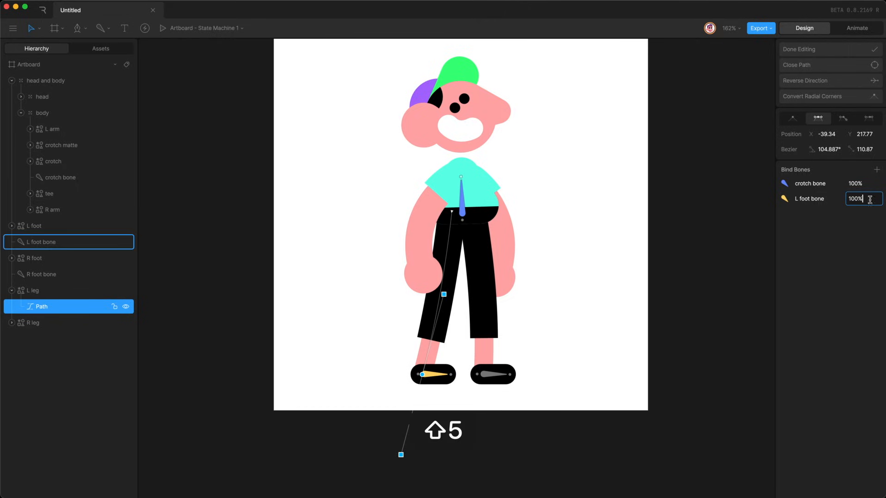
key(Return)
click(857, 199)
text(100)
key(Return)
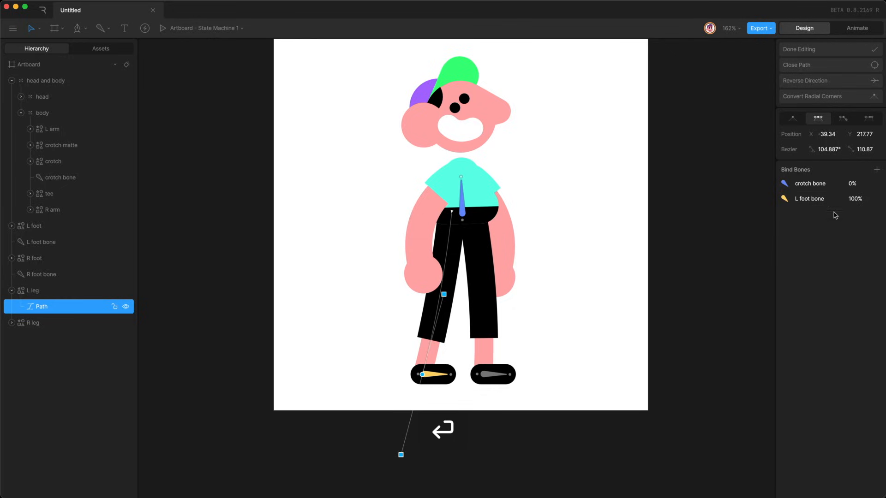
click(343, 325)
key(Return)
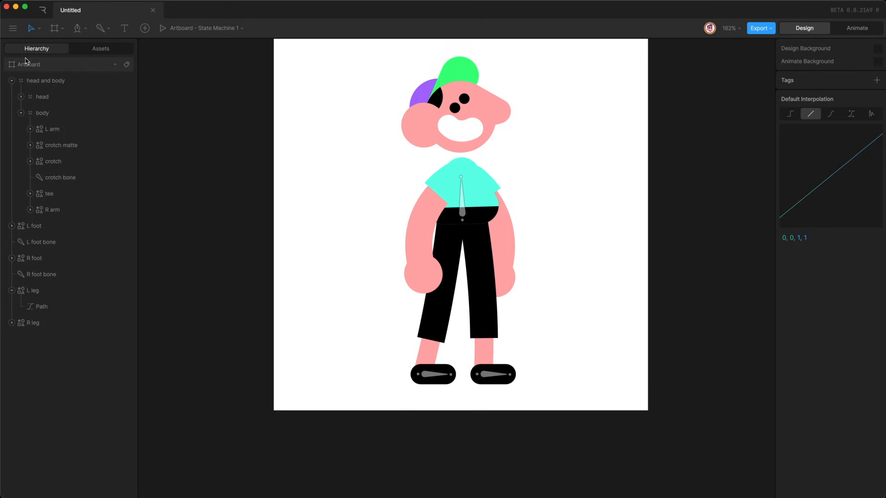
Test the L leg binding by shifting the head and body group left and back to its original position.
shift+click(81, 82)
key(shift+Left)
key(shift+Left)
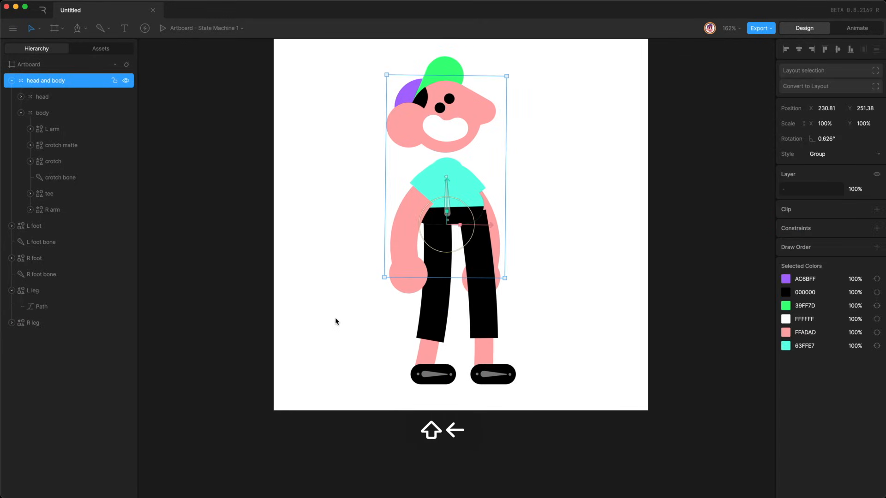
key(shift+Right)
key(shift+Right)
key(shift+Left)
key(shift+Right)
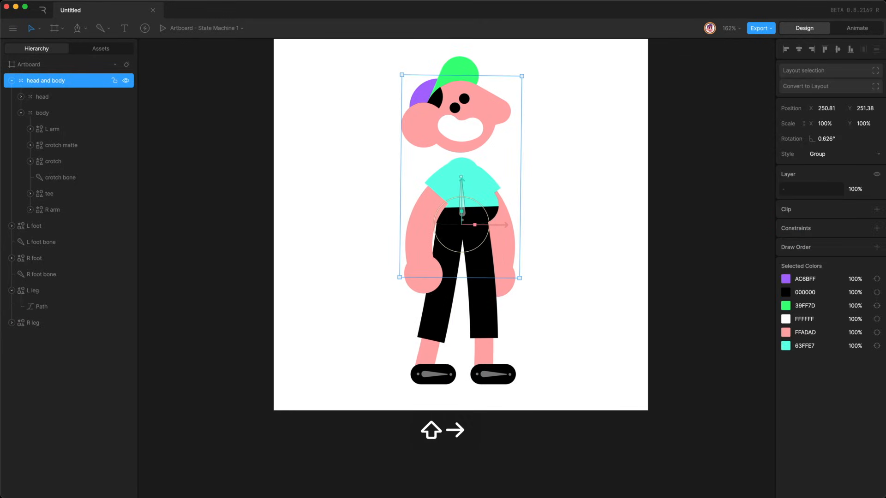
Test the leg's foot end by shifting L foot bone horizontally and returning it to its starting position, then deselect it.
shift+click(64, 242)
key(shift+Left)
key(shift+Left)
key(shift+Left)
key(shift+Left)
key(shift+Right)
key(shift+Right)
key(shift+Right)
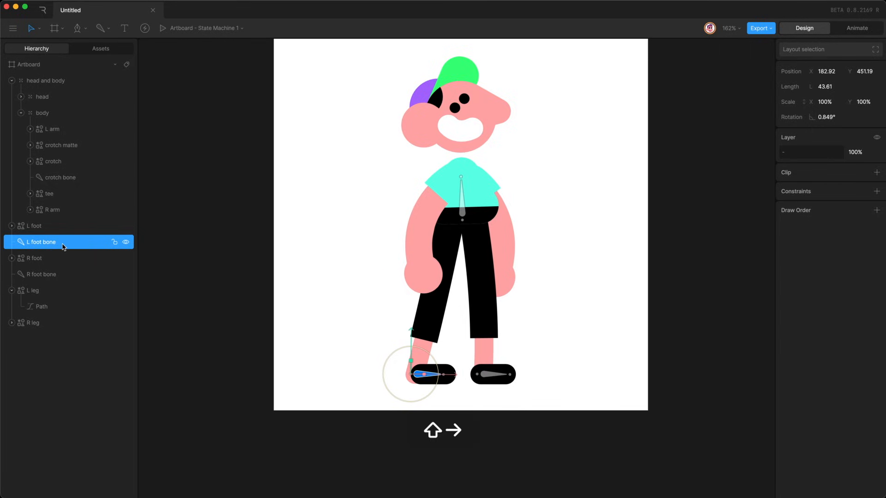
key(shift+Right)
key(shift+Right)
key(shift+Right)
key(shift+Right)
key(shift+Left)
key(Escape)
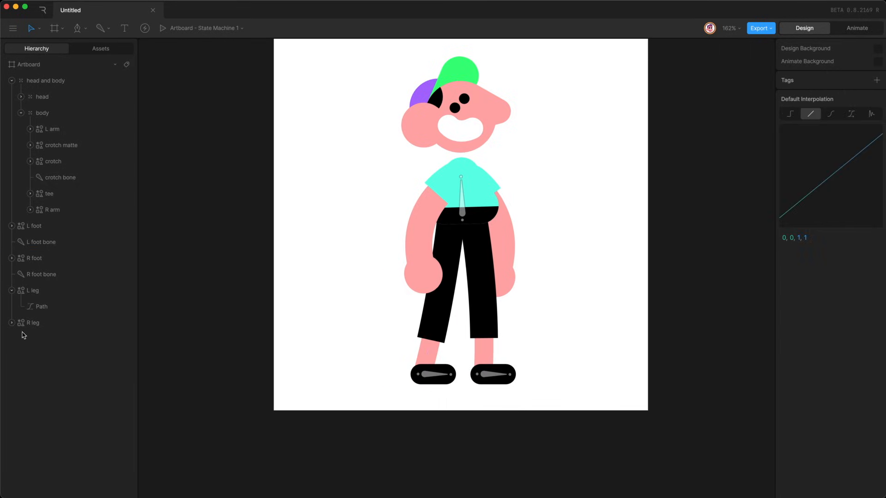
Bind R leg's path to crotch bone and R foot bone.
click(11, 322)
click(45, 340)
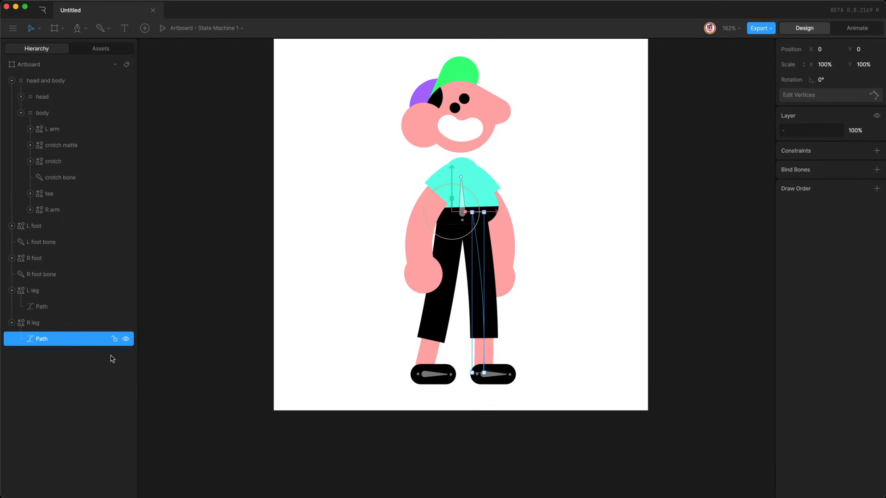
click(875, 170)
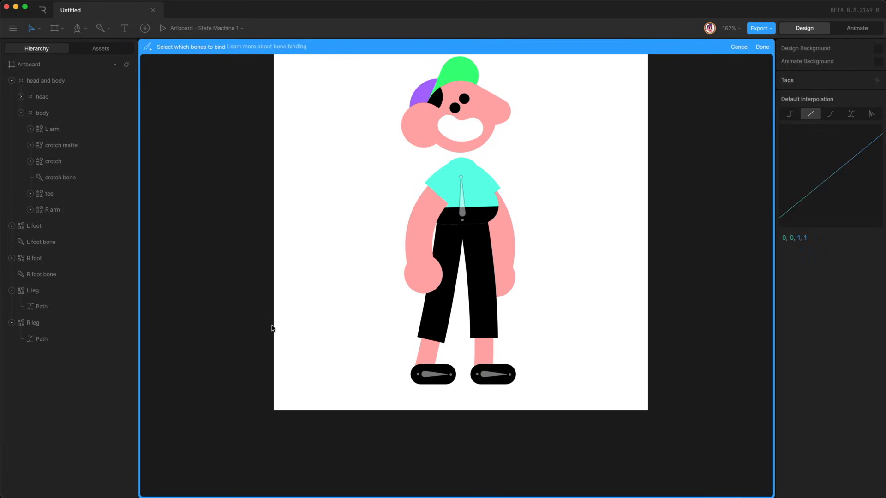
click(71, 175)
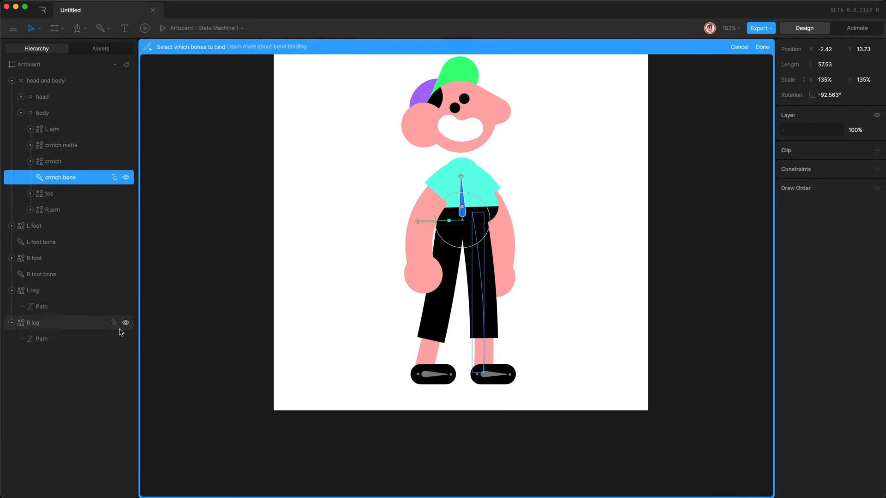
super+click(46, 275)
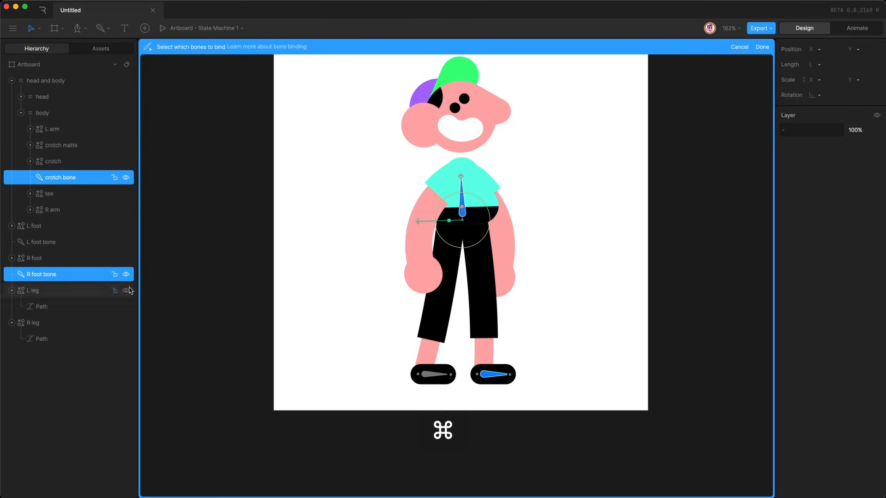
key(Return)
Weight the ankle vertex of R leg's path 100% to R foot bone and finish editing the path.
drag(576, 191, 402, 497)
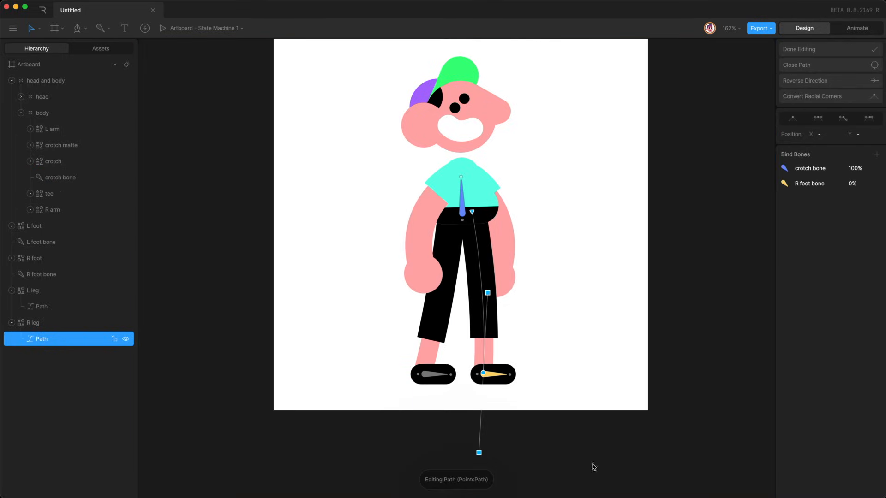
drag(568, 276, 384, 492)
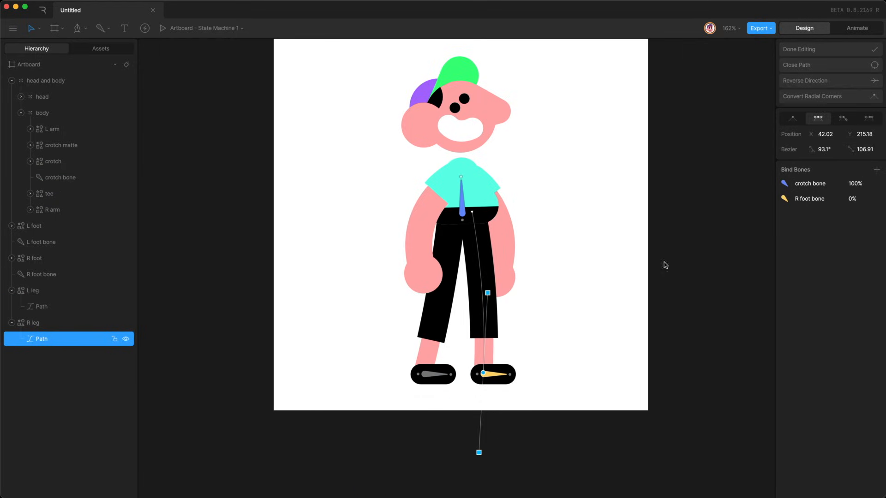
click(853, 199)
text(100)
key(Return)
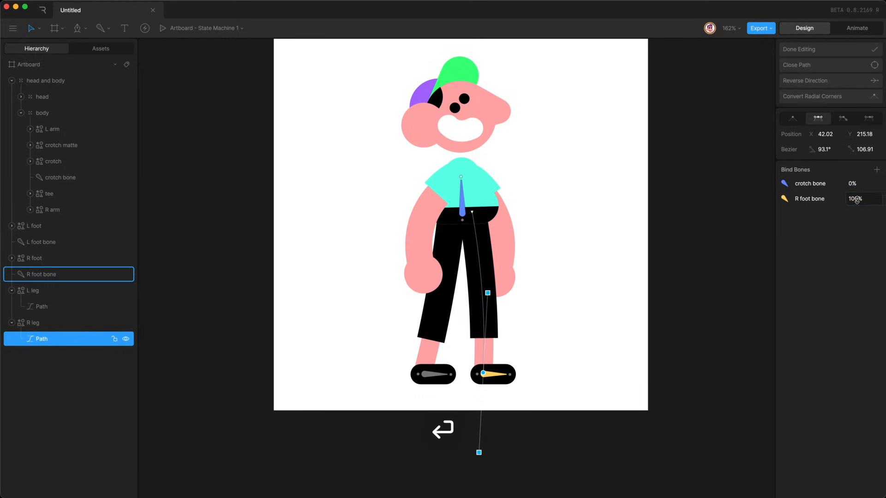
key(Escape)
Test the R leg binding by shifting R foot bone to the right and back to its original position.
click(65, 279)
key(shift+Right)
key(shift+Right)
key(shift+Right)
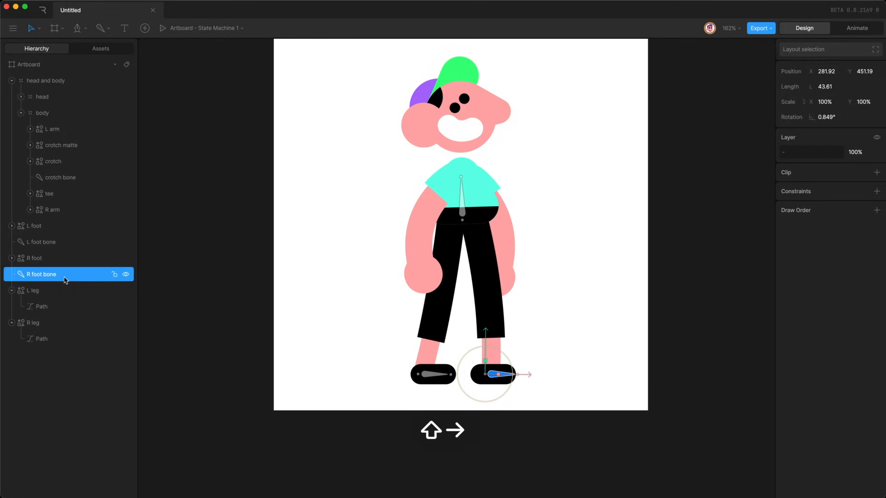
key(shift+Left)
key(shift+Left)
key(shift+Left)
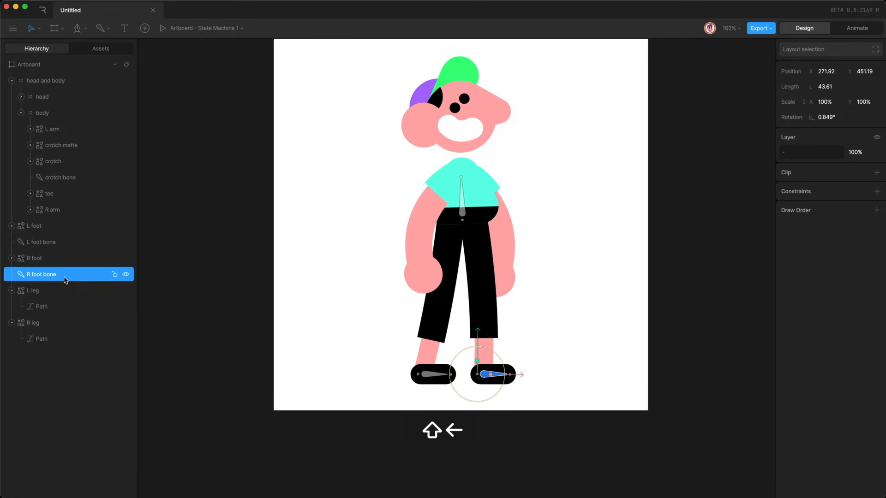
Shift the head and body group around to test both legs, settle it slightly left of and above its original position, and deselect it.
click(71, 83)
key(shift+Left)
key(shift+Left)
key(shift+Left)
key(shift+Right)
key(shift+Right)
key(shift+Right)
key(shift+Down)
key(shift+Left)
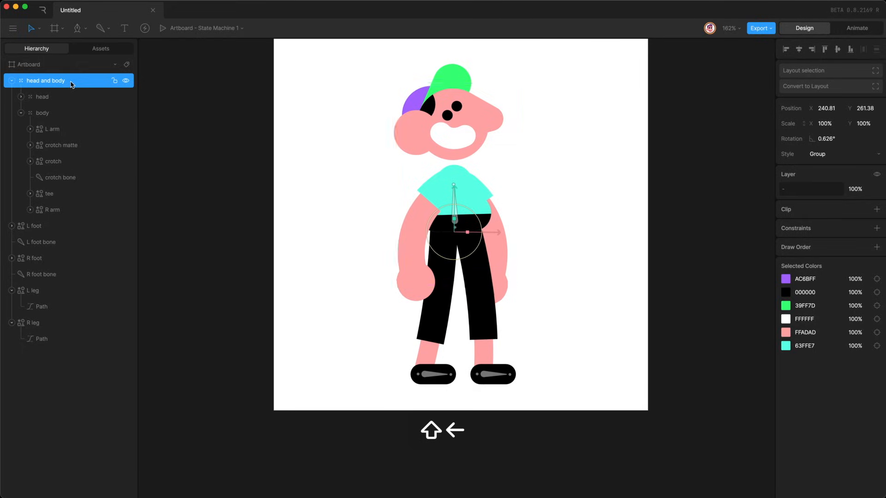
key(shift+Up)
key(shift+Up)
key(Right)
key(Left)
click(309, 317)
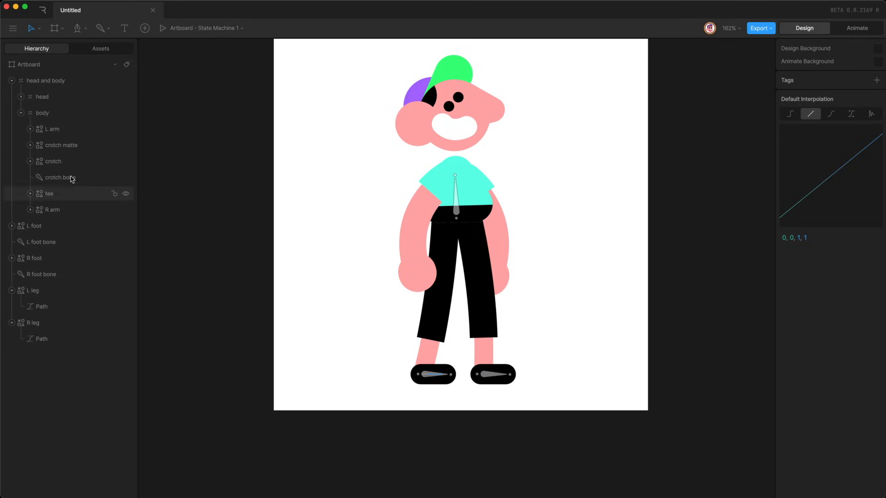
Bind L foot's path to L foot bone.
click(48, 227)
key(Return)
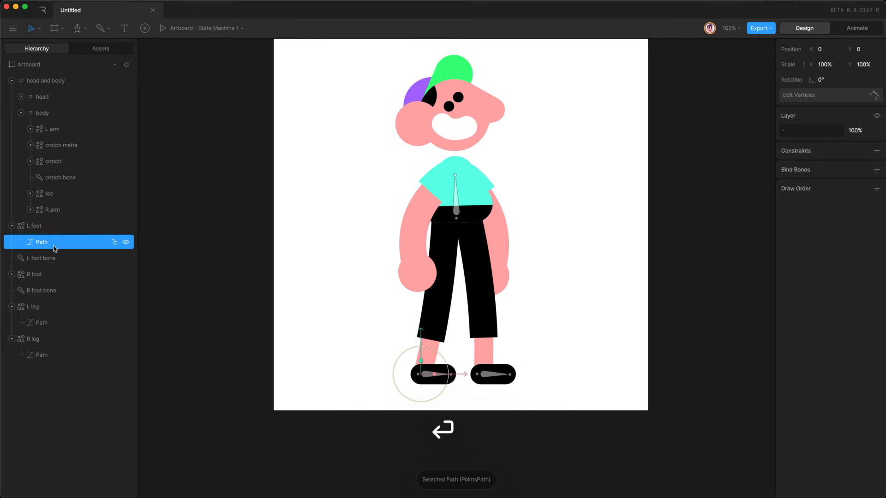
click(876, 169)
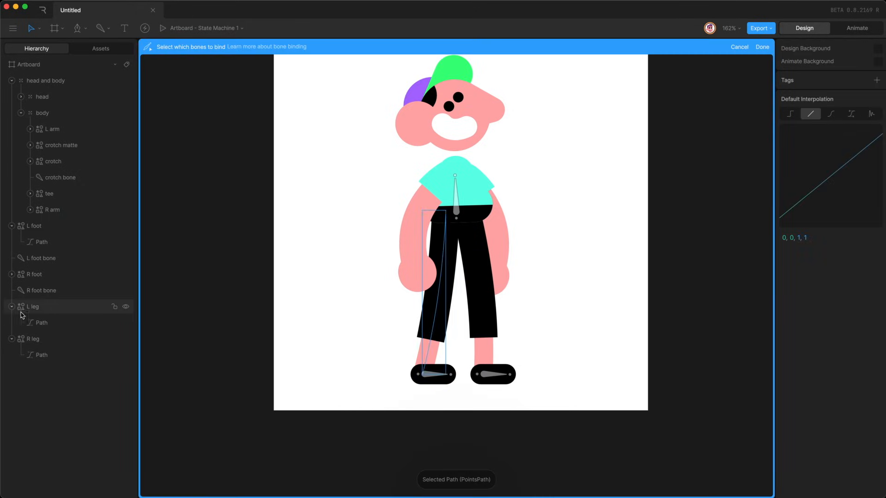
click(65, 262)
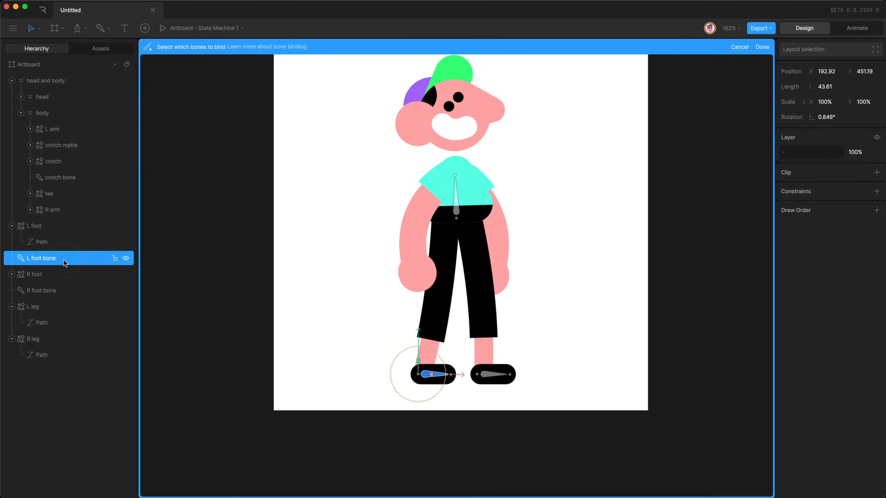
key(Return)
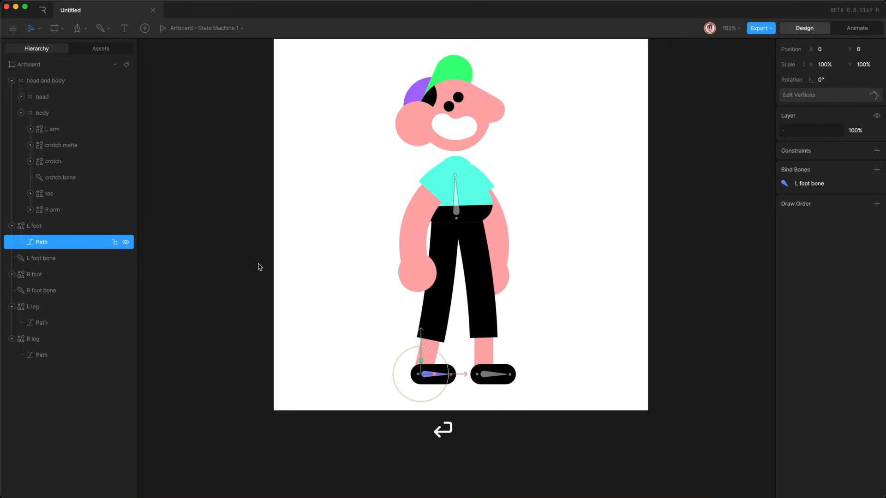
Bind R foot's path to R foot bone.
double_click(59, 275)
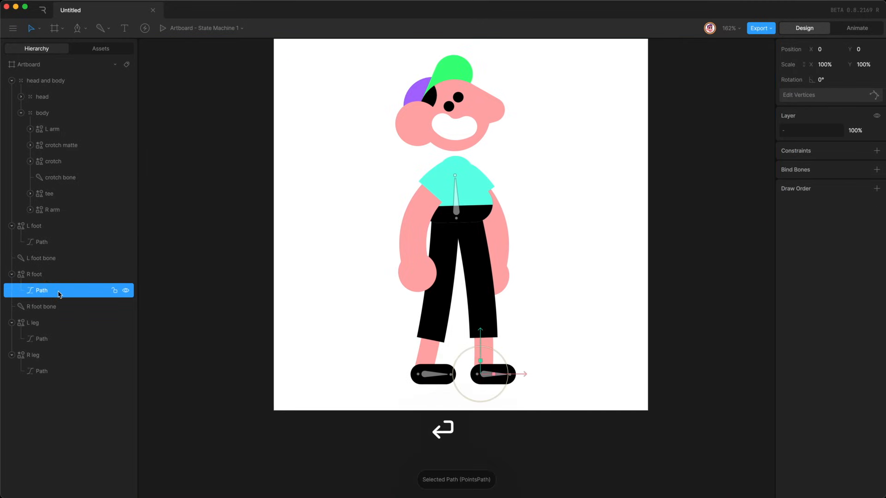
click(876, 169)
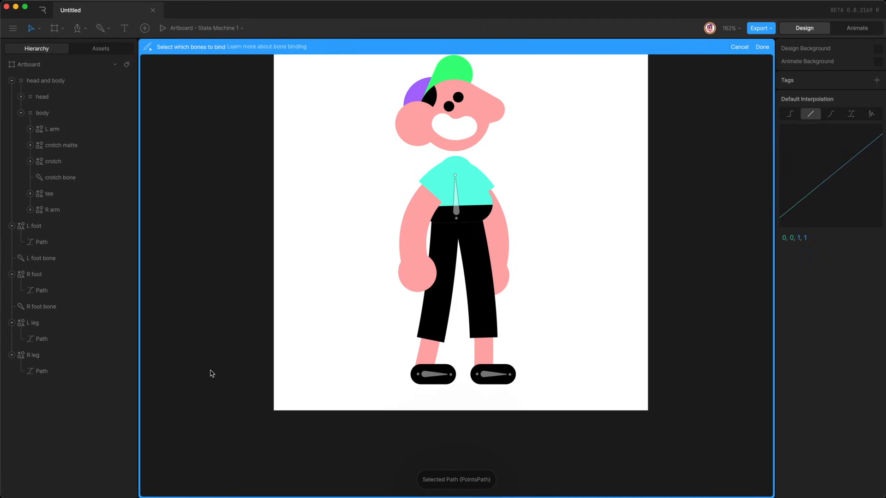
click(51, 308)
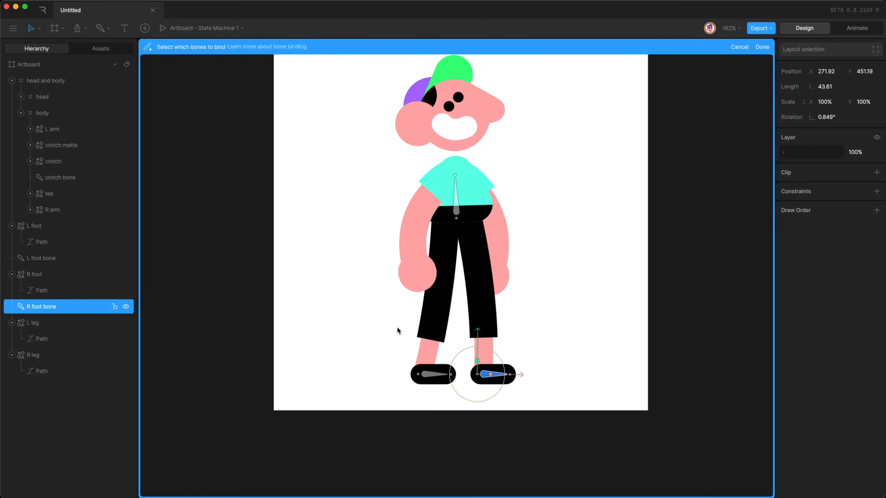
key(Return)
Test the L foot binding by moving L foot bone left and up, and return it to its original position.
click(76, 259)
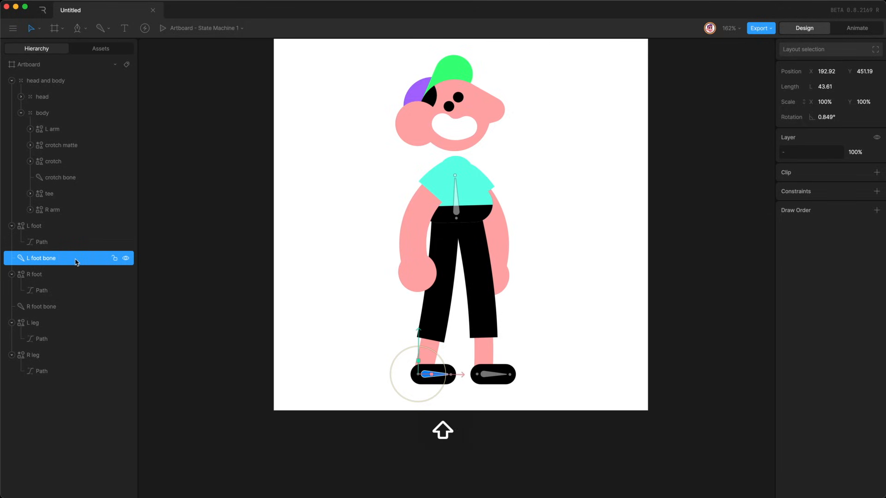
key(shift+Left)
key(shift+Left)
key(shift+Up)
key(shift+Up)
key(shift+Right)
key(shift+Right)
key(shift+Down)
key(shift+Down)
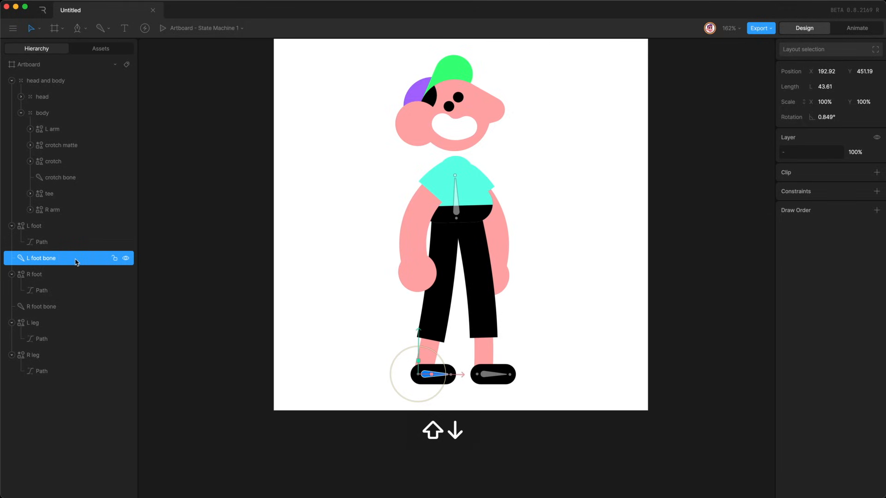
Test the R foot binding by moving R foot bone right and up, and return it to its original position.
click(52, 307)
key(shift+Right)
key(shift+Right)
key(shift+Up)
key(shift+Up)
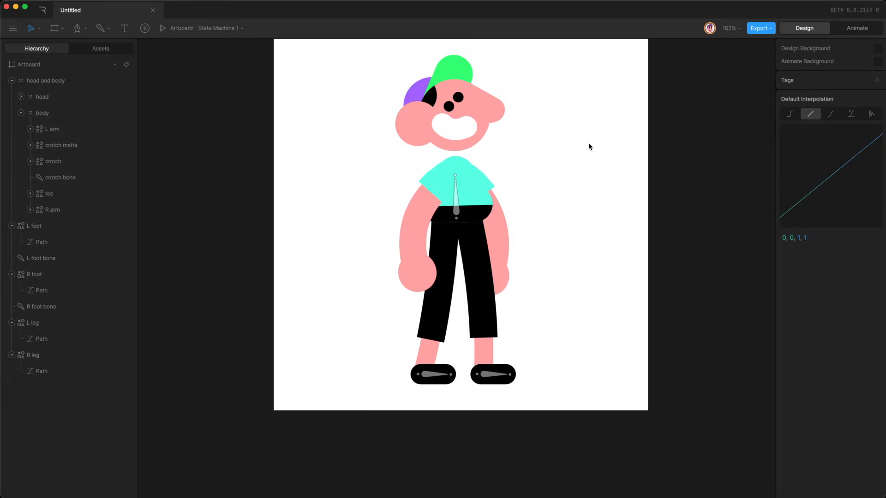
Collapse the head and body group, both feet and both legs in the hierarchy.
click(12, 80)
click(11, 96)
click(12, 129)
click(11, 160)
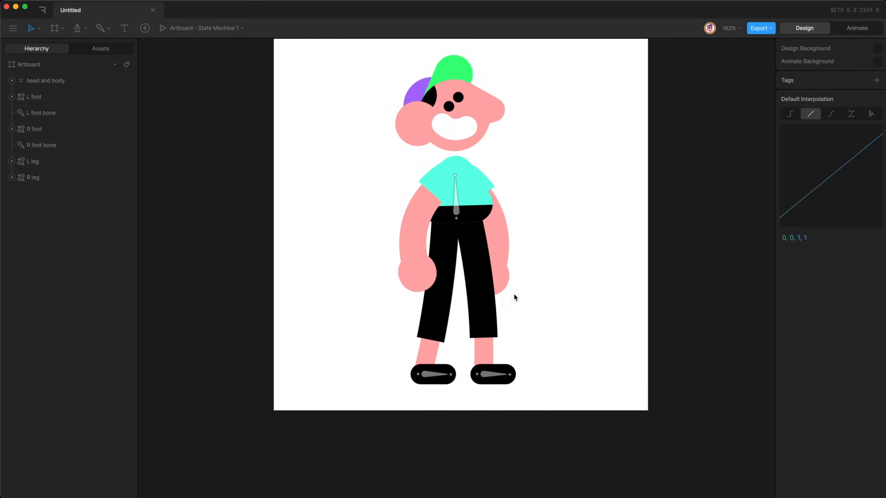
scroll(496, 311, up, 2)
scroll(497, 311, up, 2)
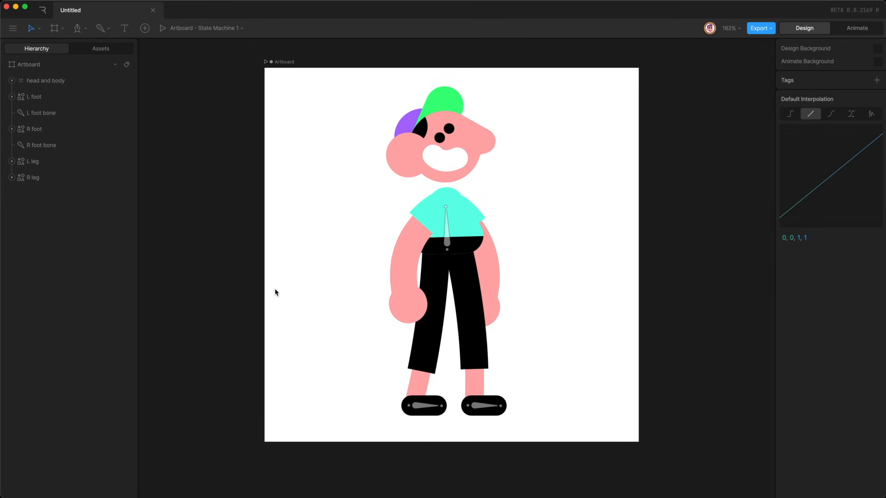
Group the head and body group, both feet, foot bones and legs together as "root", and collapse it in the hierarchy.
click(80, 81)
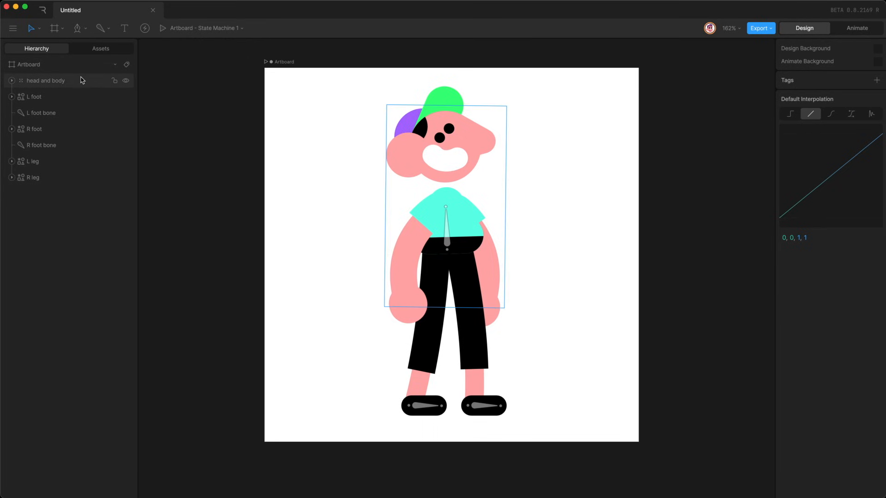
shift+click(60, 180)
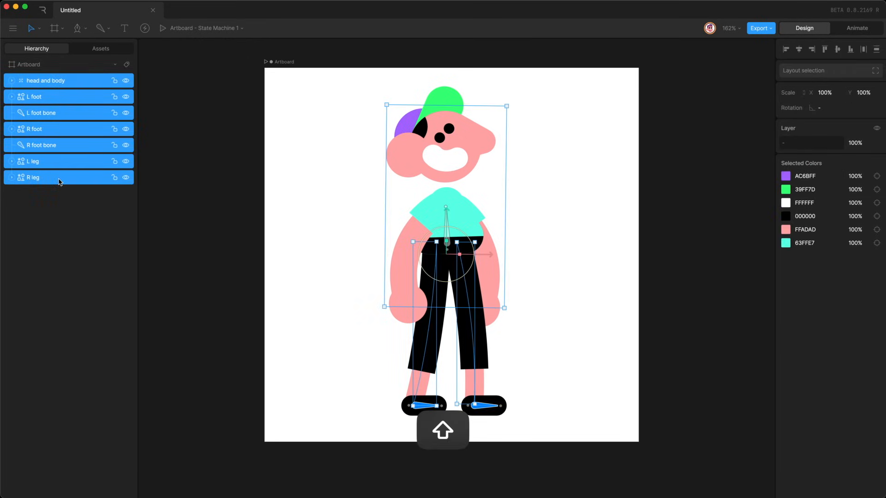
key(super+g)
click(36, 81)
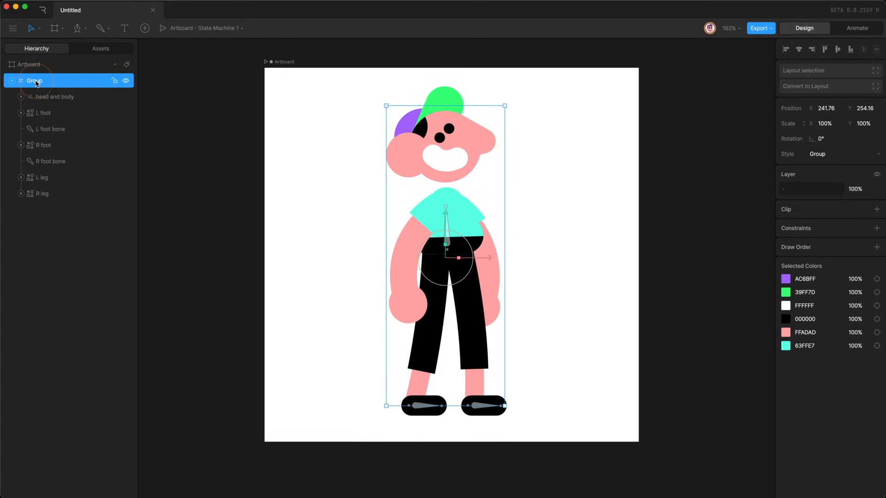
text(root)
click(63, 103)
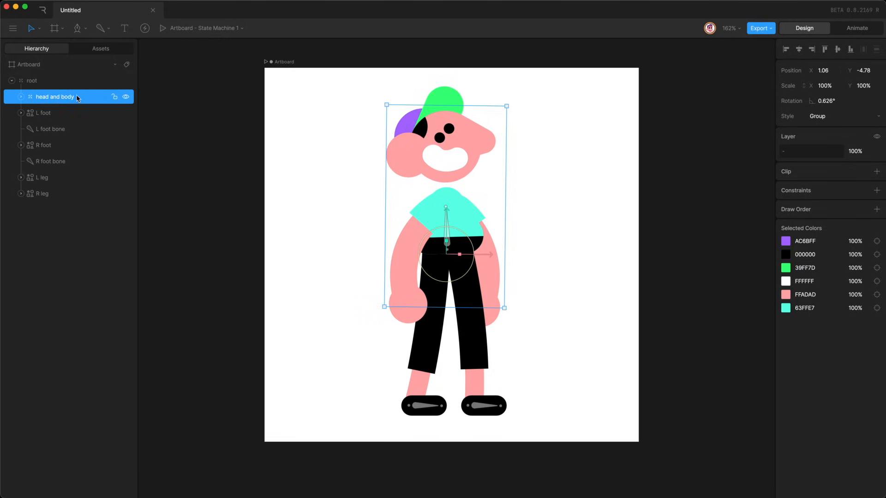
click(77, 96)
click(13, 82)
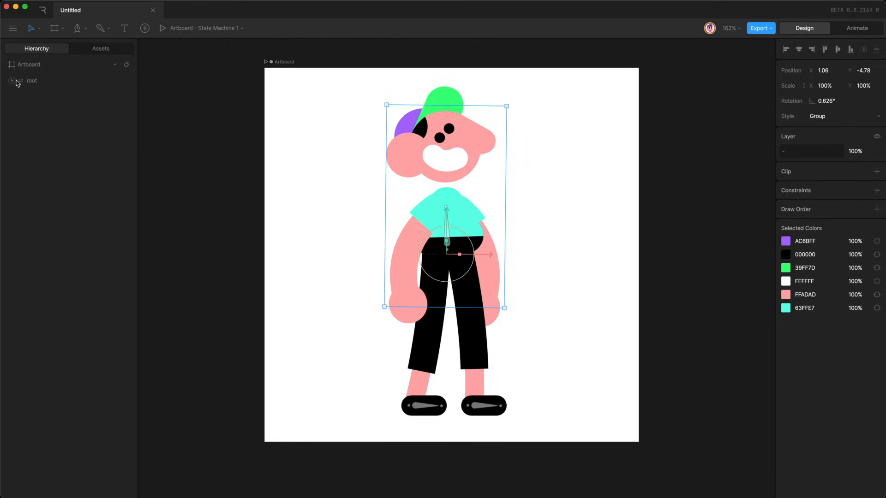
Scale the root group to 80% in both X and Y.
click(52, 84)
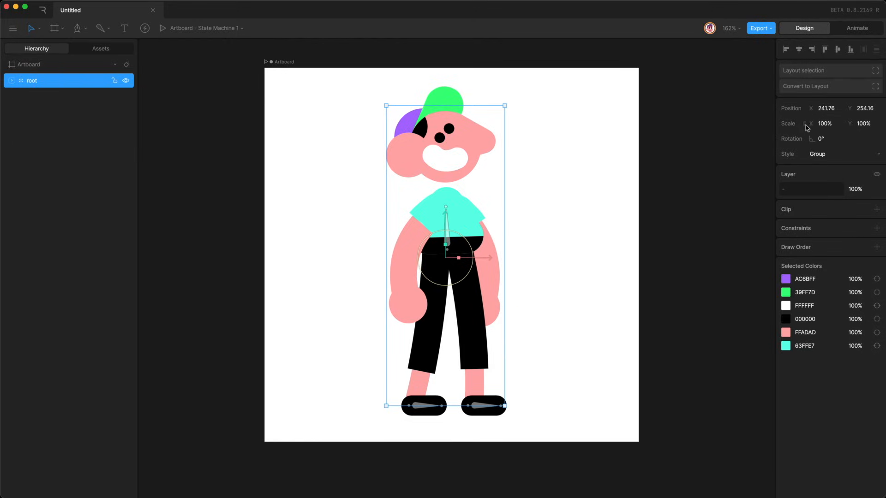
click(835, 128)
key(shift+Down)
key(shift+Down)
key(shift+Down)
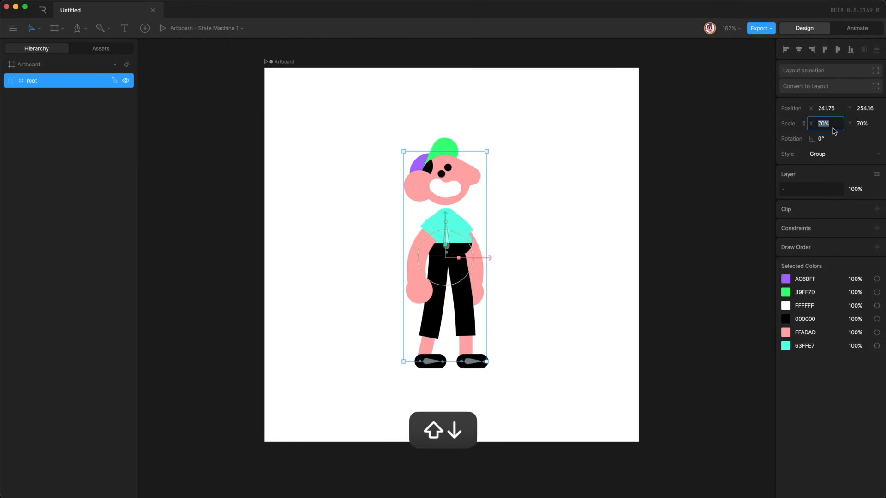
key(shift+Up)
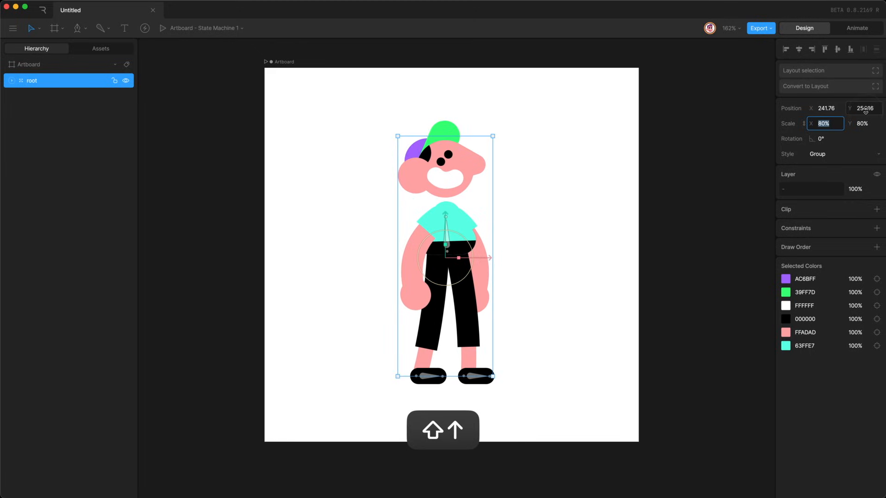
Move the root group up slightly on the artboard by setting its Y position to about 244.
click(863, 110)
key(shift+Up)
key(shift+Up)
key(shift+Down)
key(shift+Down)
key(shift+Down)
key(shift+Down)
key(shift+Down)
key(shift+Up)
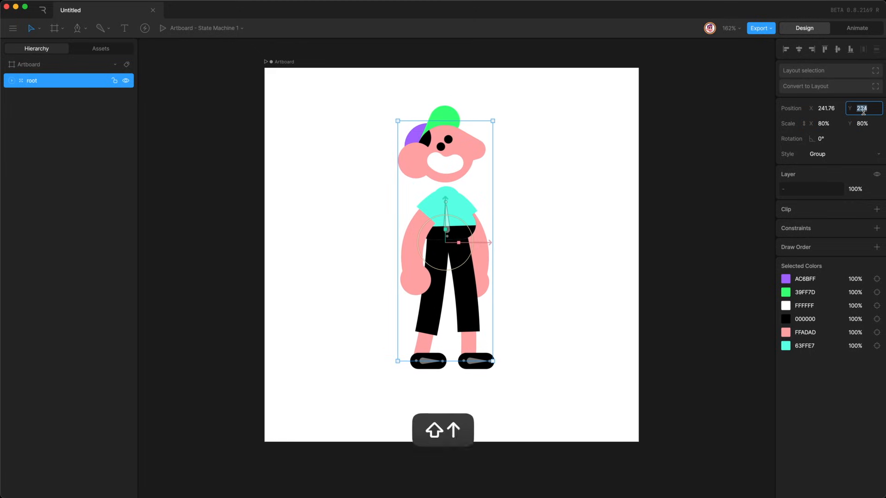
key(shift+Up)
click(355, 279)
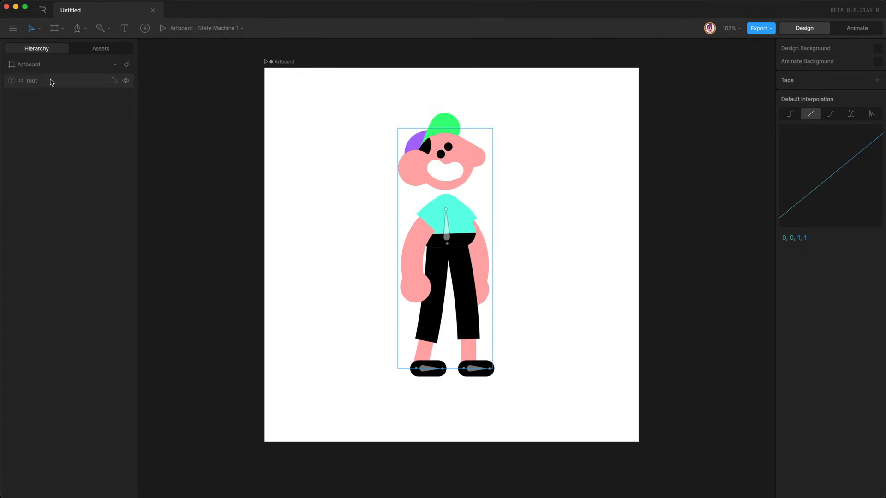
Expand the root group in the hierarchy and switch to Animate mode with a taller animation area.
click(11, 81)
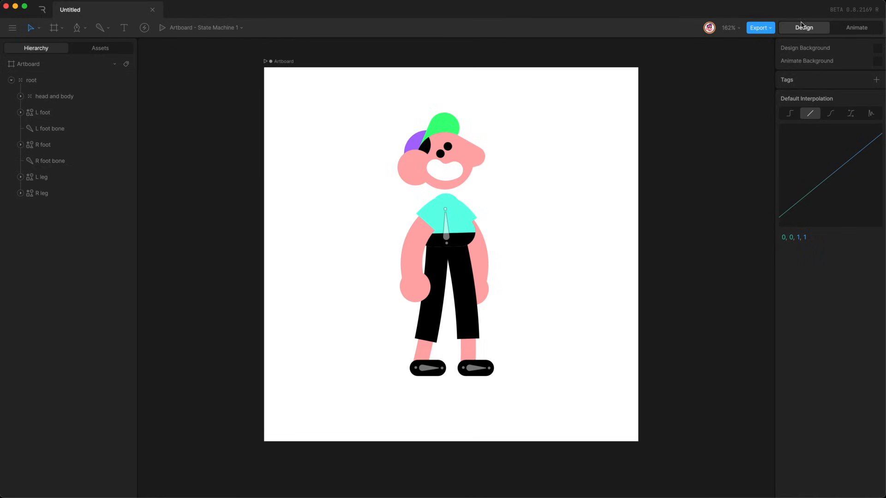
click(856, 27)
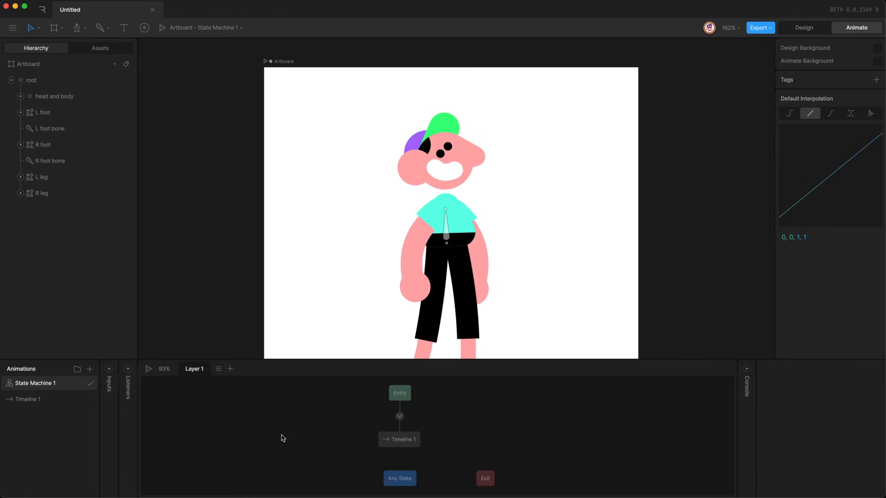
drag(401, 355, 421, 332)
drag(309, 370, 574, 478)
click(286, 394)
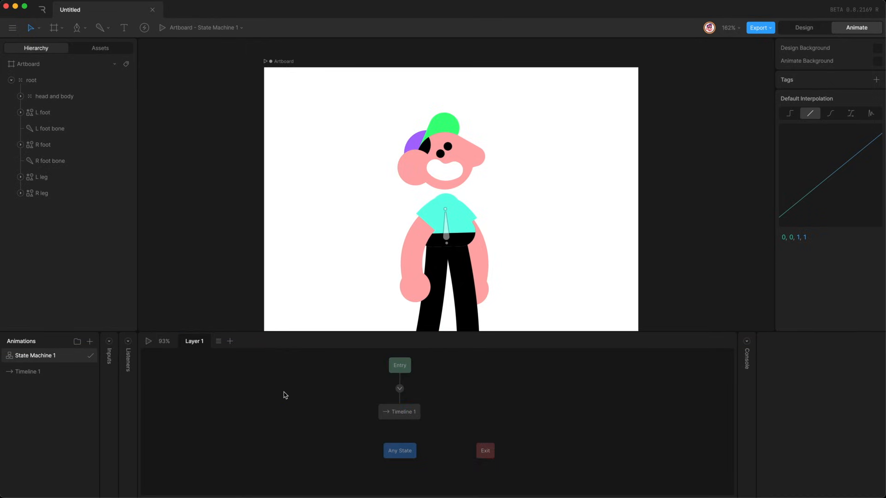
Play State Machine 1 to examine how it enters Timeline 1, and stop the playback.
click(149, 341)
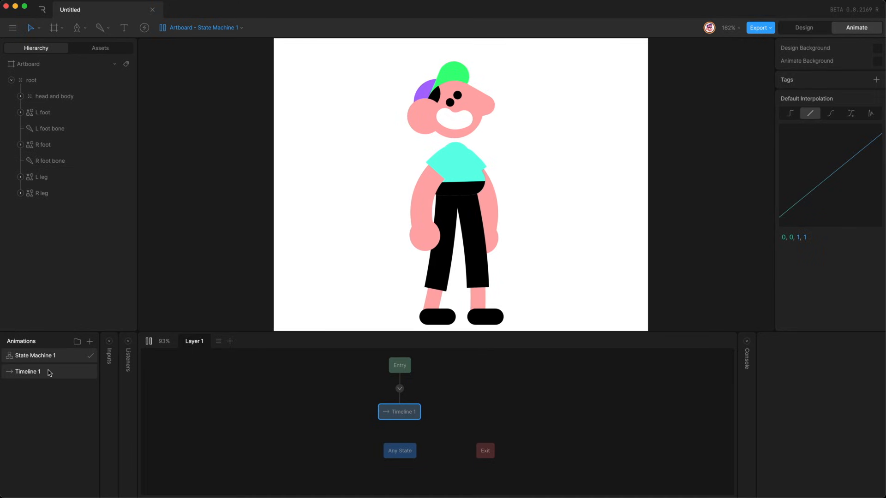
double_click(400, 417)
click(53, 355)
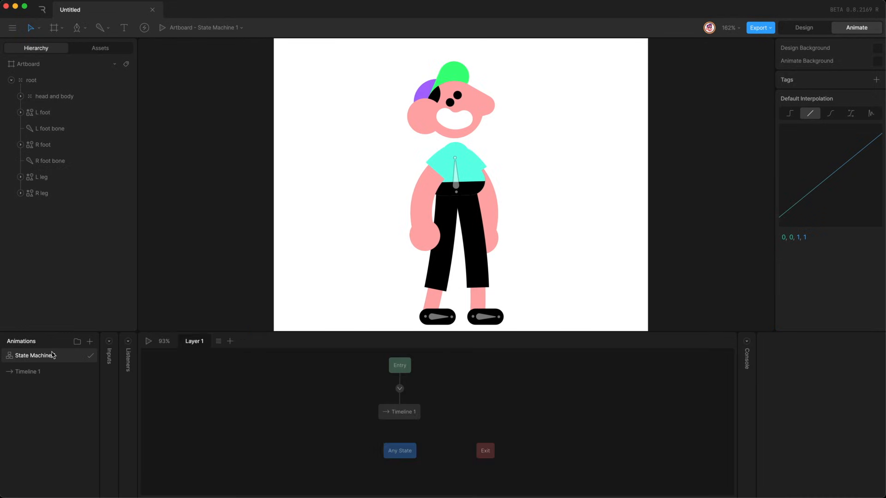
Open Timeline 1, set its playback type to Loop and play it.
click(51, 378)
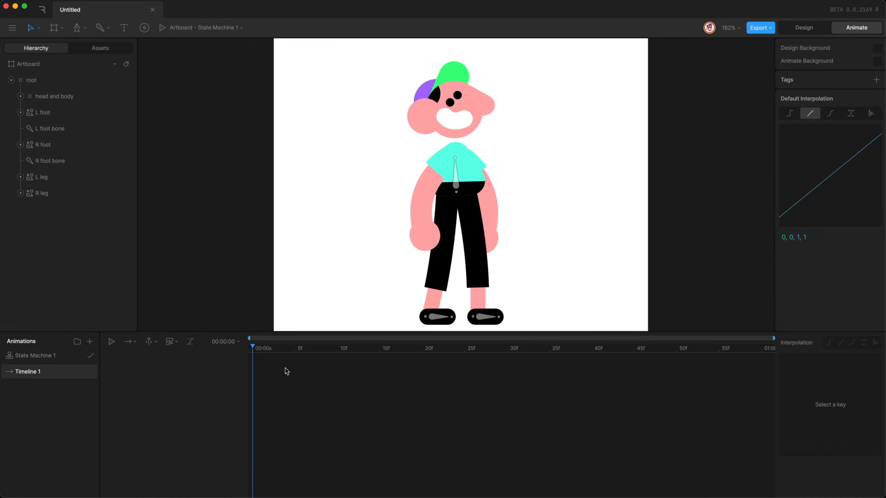
key(space)
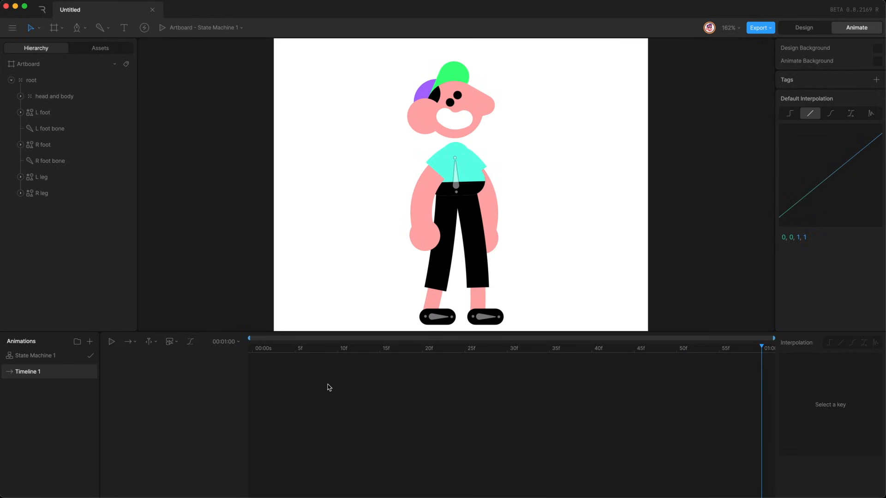
click(131, 341)
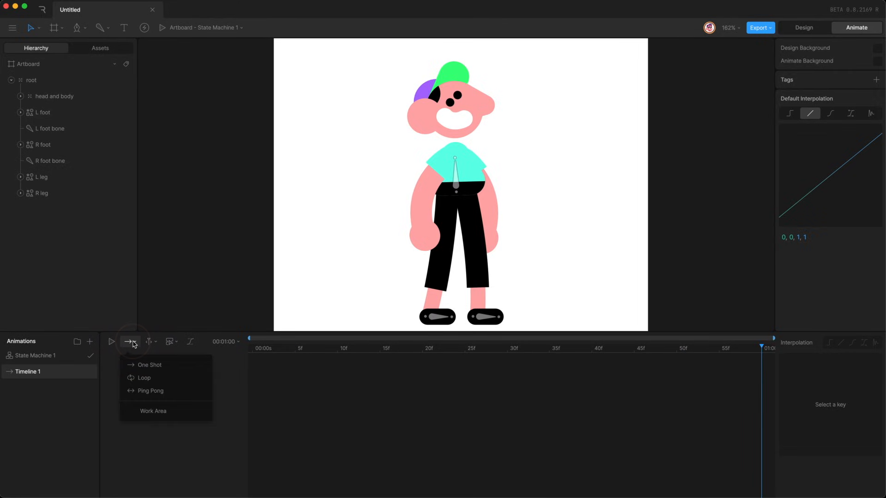
click(142, 379)
key(space)
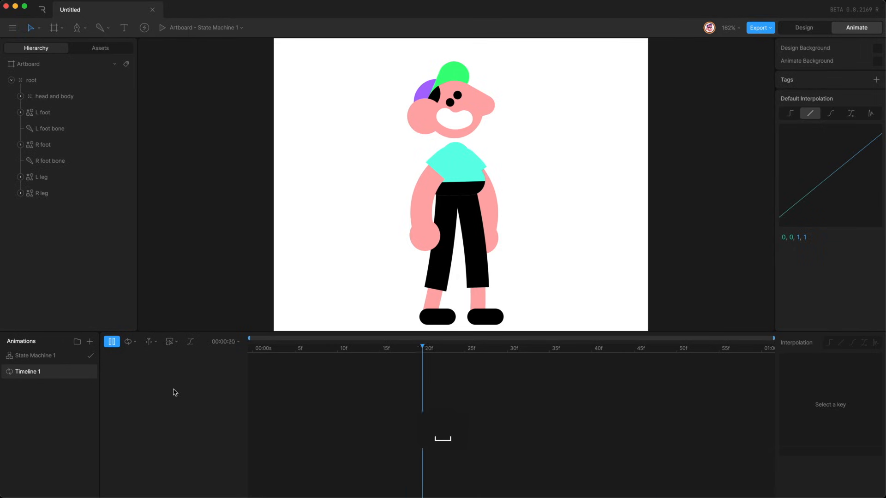
Extend Timeline 1's duration to just over three seconds with its full length in view, and stop the playback.
click(231, 347)
click(288, 378)
drag(304, 360, 315, 318)
click(401, 380)
drag(414, 339, 853, 306)
key(space)
Enable the timeline's work area and narrow it to run from about 1 second to 00:01:41.
click(135, 341)
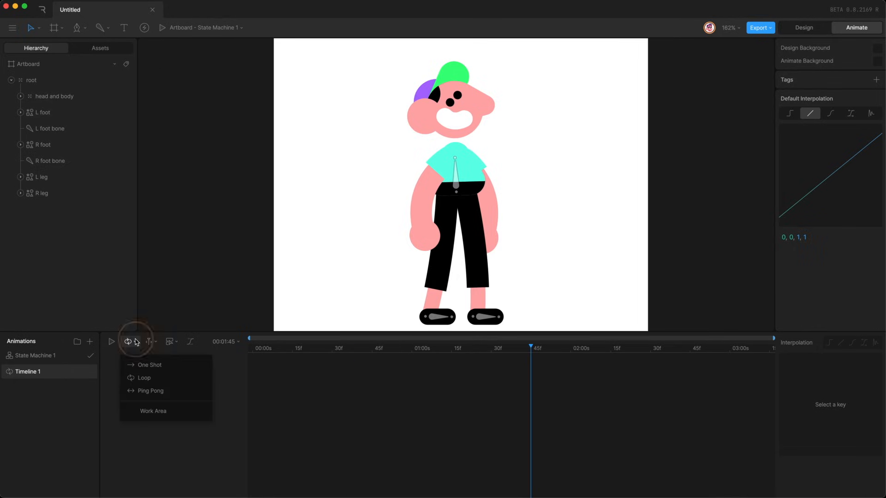
click(147, 416)
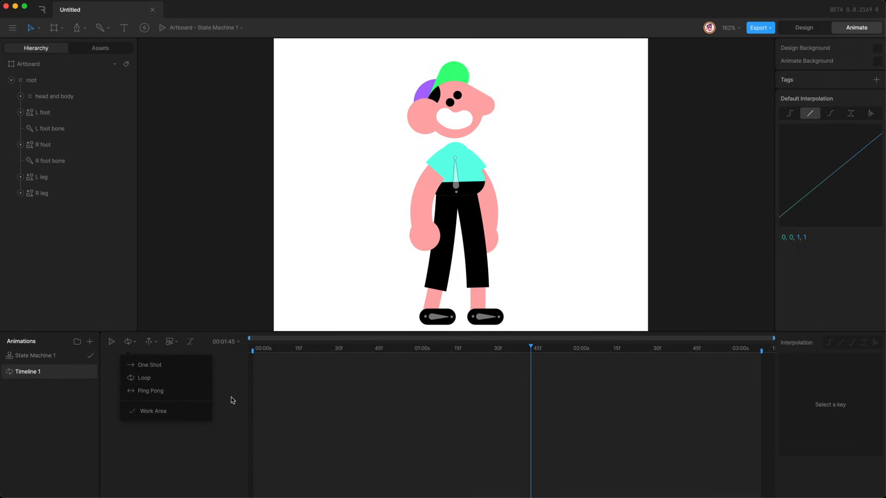
drag(253, 350, 408, 365)
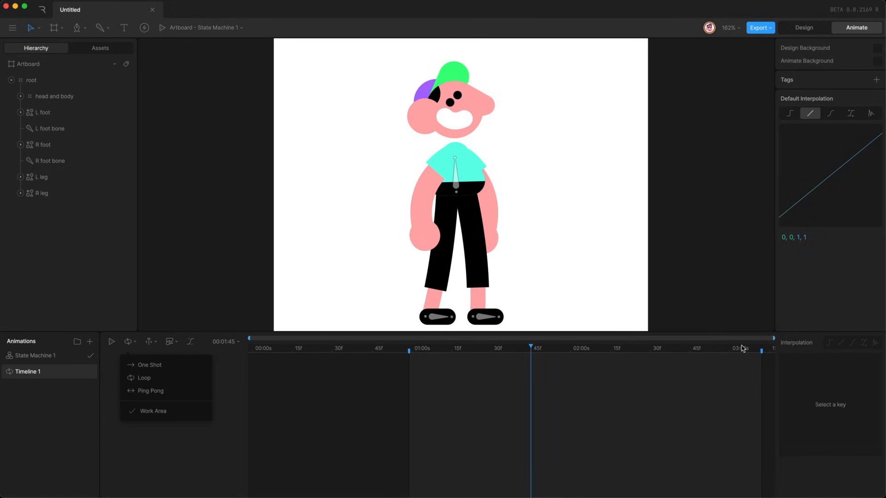
key(space)
click(761, 352)
drag(761, 352, 534, 356)
Key the head and body group's Y position, X and Y scale and rotation in the idle timeline, and reveal the keyed properties.
click(80, 99)
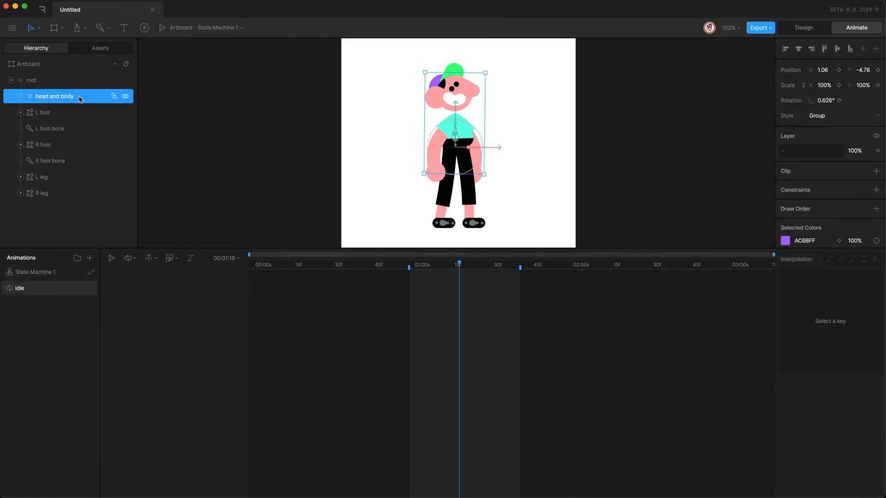
click(878, 71)
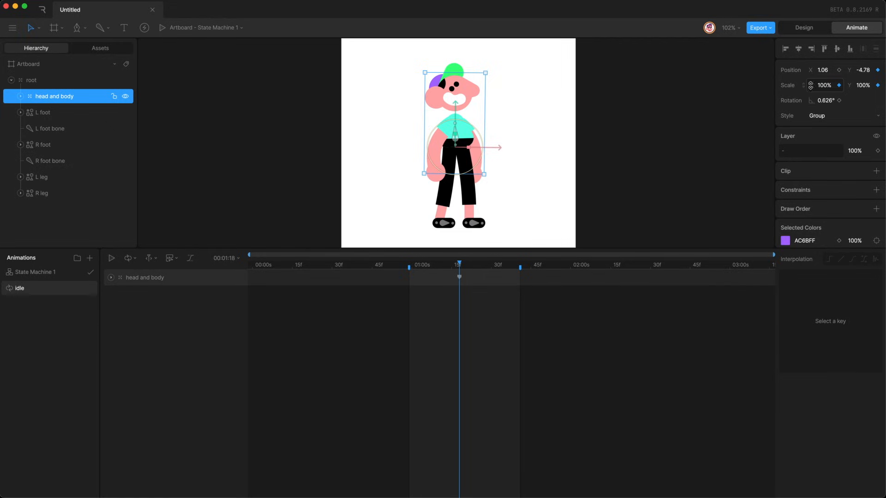
click(824, 86)
key(shift+Up)
key(shift+Down)
click(860, 86)
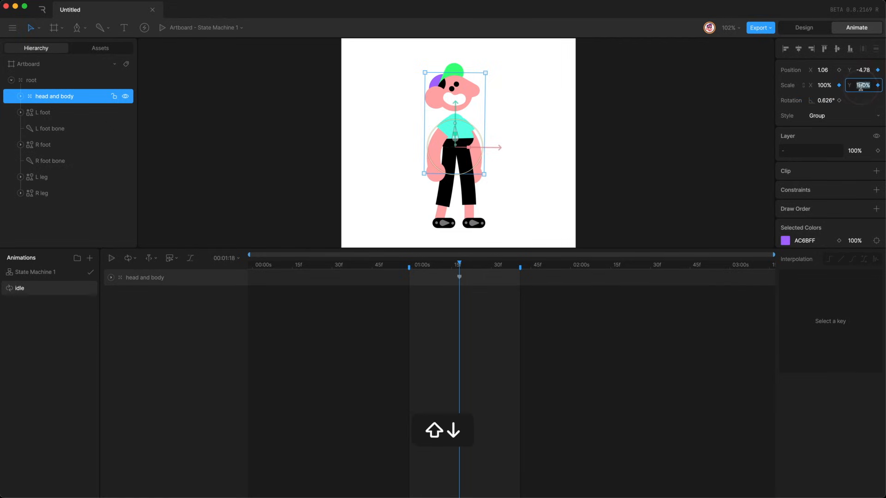
key(shift+Up)
key(Return)
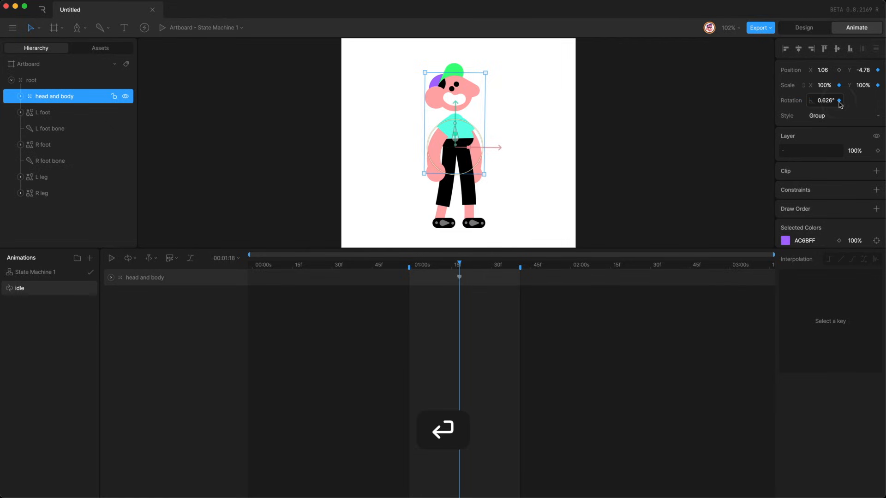
key(u)
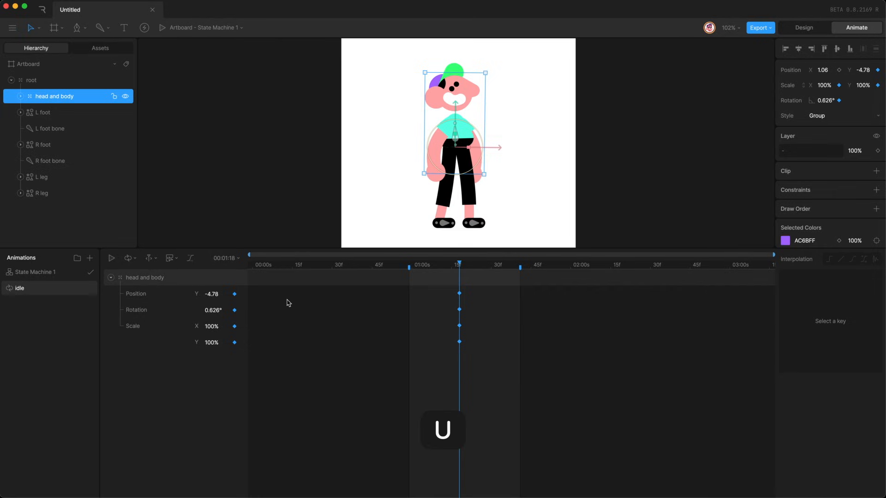
Move the head and body keys to the work area's start, and key the Y position at 25 at 00:01:20.
drag(443, 290, 409, 341)
drag(409, 263, 464, 267)
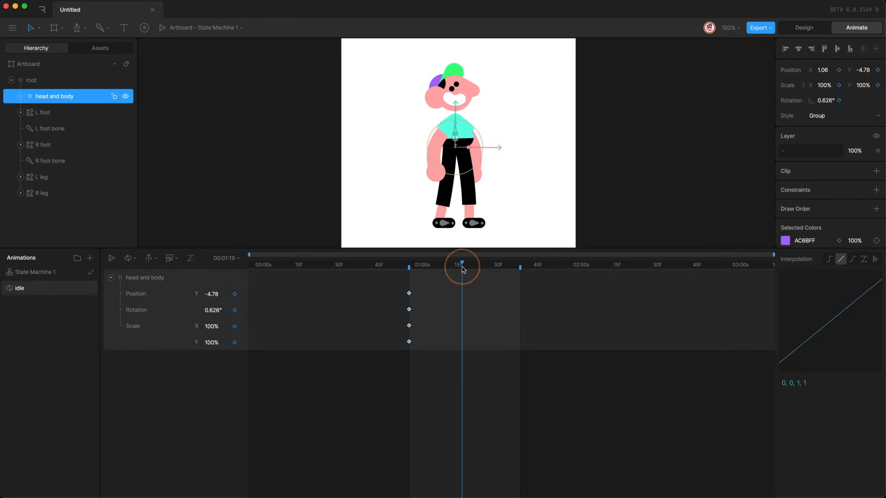
click(213, 291)
key(shift+Up)
key(shift+Up)
key(shift+Up)
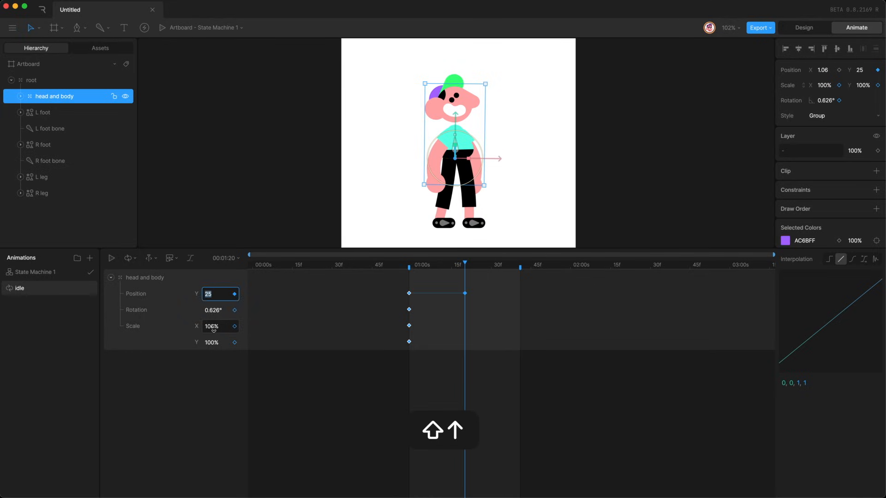
Key the head and body group's scale at 00:01:20 with X at 105% and Y at 95%.
click(212, 327)
key(Up)
key(Up)
key(Up)
key(Up)
key(Up)
click(215, 342)
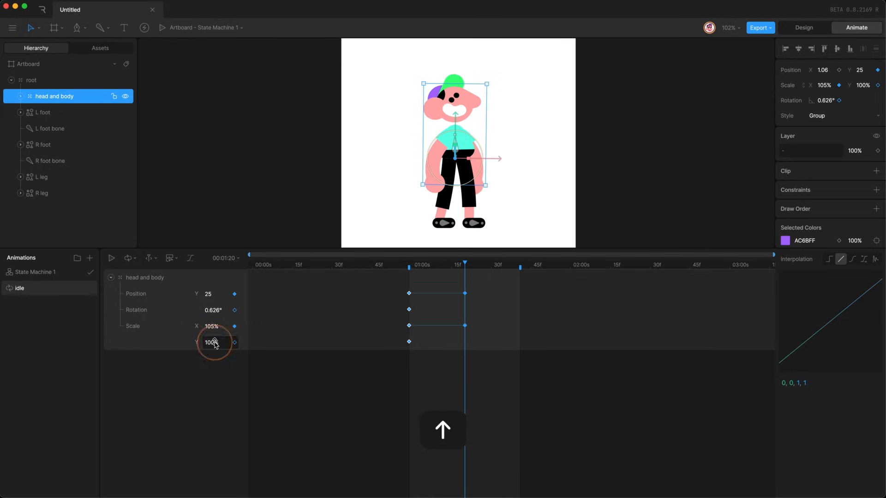
key(Down)
key(Down)
key(Down)
key(Down)
key(Down)
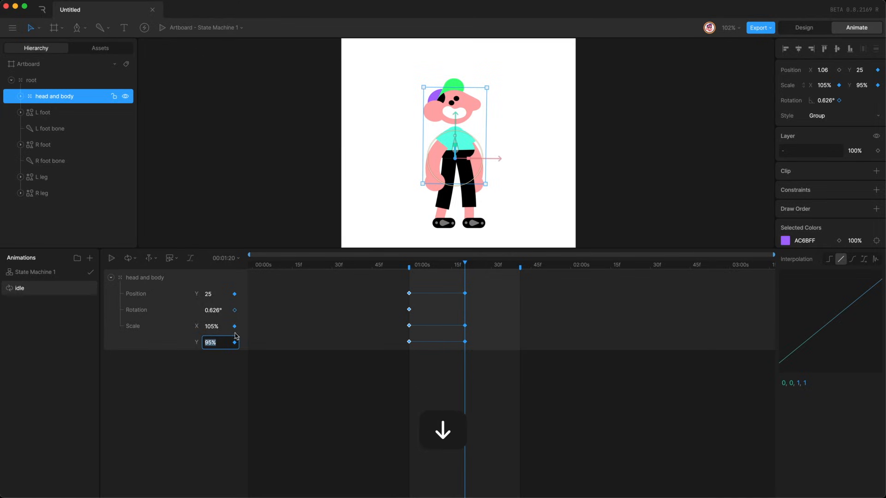
Key the head and body group's rotation at 2.626° at 00:01:20.
click(213, 310)
key(Up)
key(Up)
key(Return)
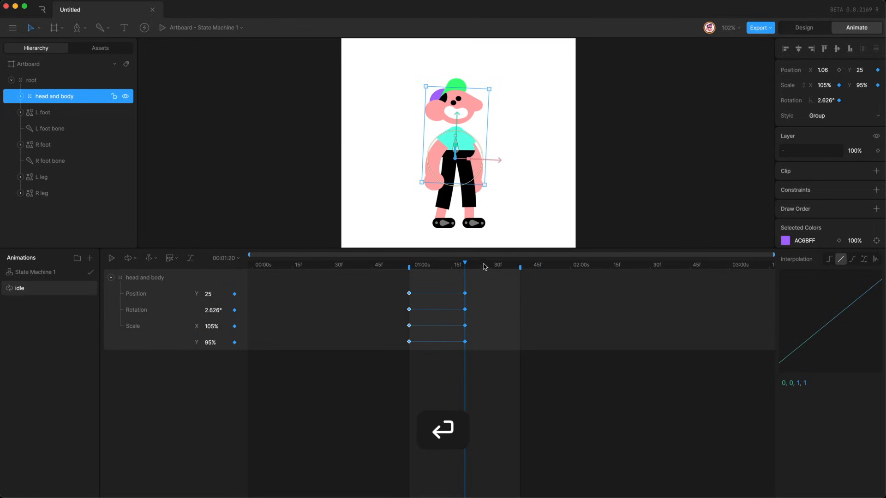
Copy the four starting keys of the head and body group to the work area's end at 00:01:41.
click(519, 265)
drag(396, 291, 435, 354)
key(cmd+v)
click(388, 289)
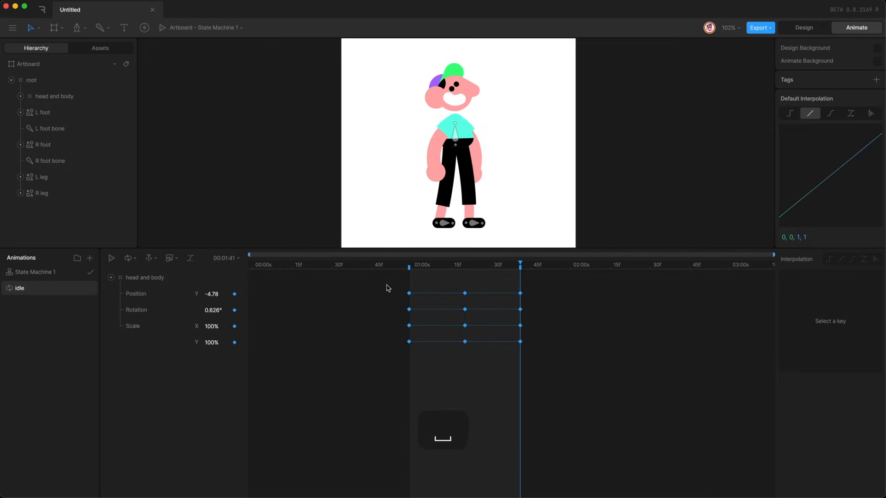
Apply cubic interpolation .42, 0, .58, 1 to all position, rotation and scale keys of the head and body group.
key(space)
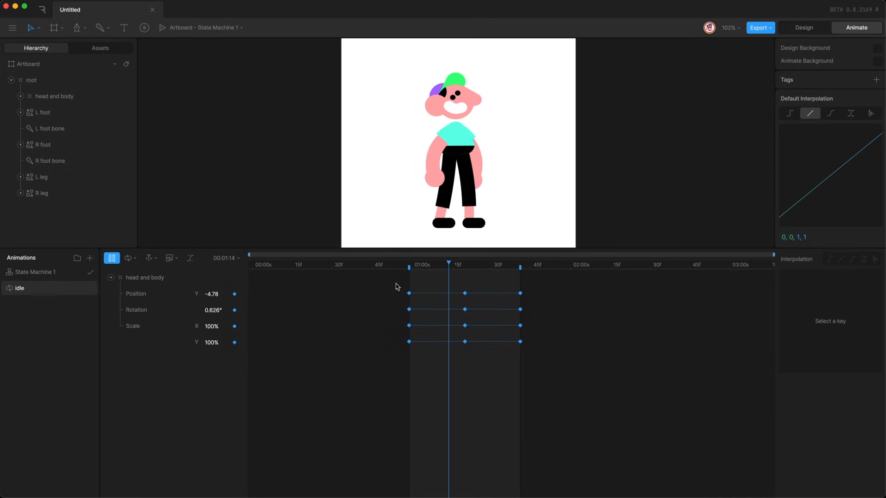
drag(395, 286, 576, 387)
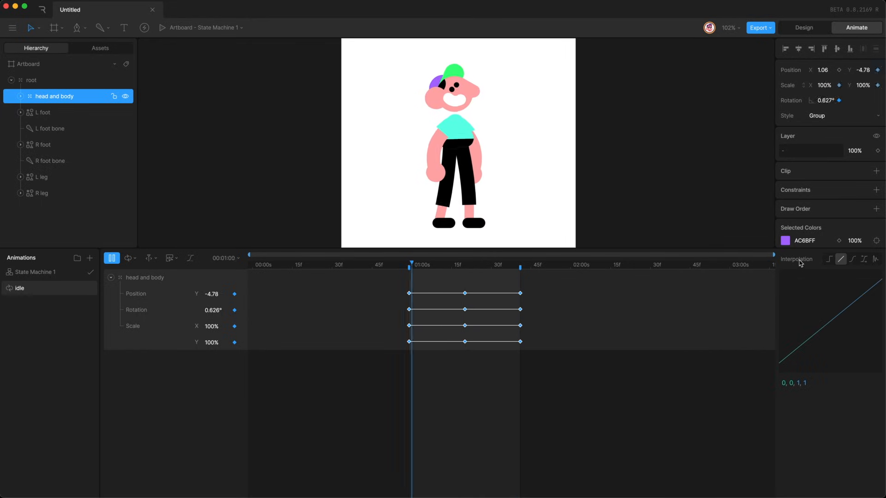
click(852, 261)
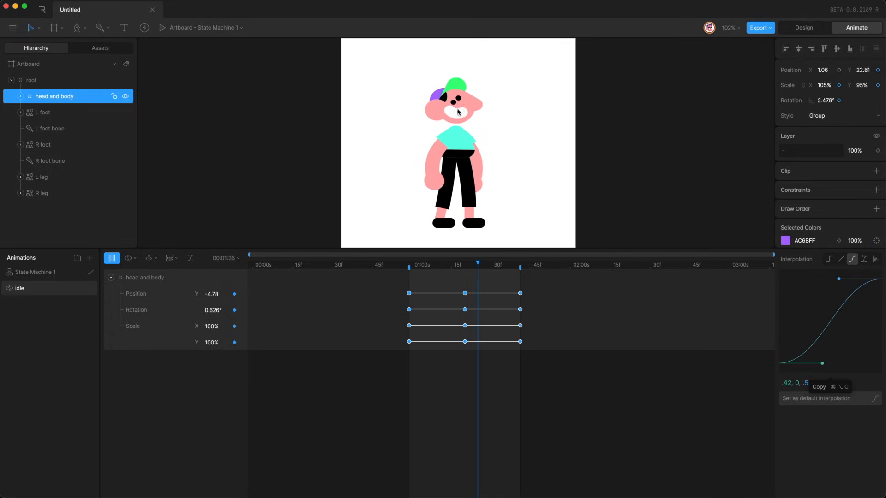
key(space)
Move the head and body scale keys one cycle earlier and paste a copy of them from 00:00:59 to 00:01:41.
drag(393, 325, 574, 381)
drag(465, 327, 354, 331)
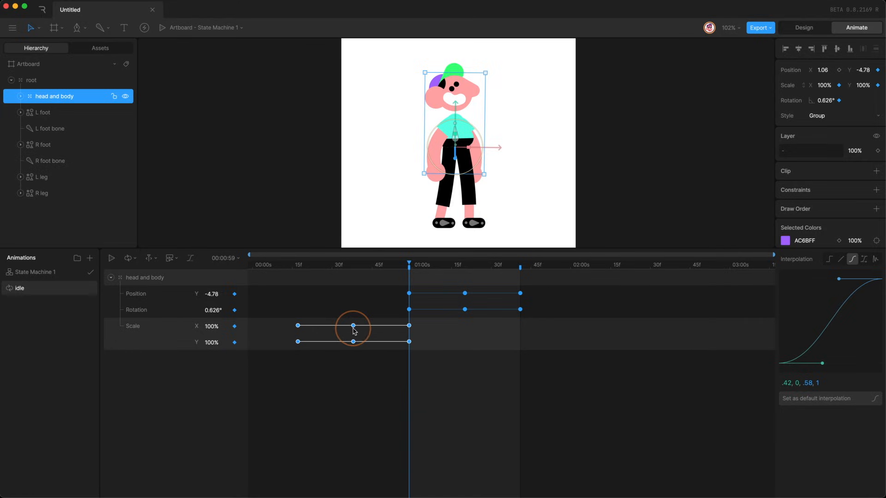
key(super+c)
key(super+v)
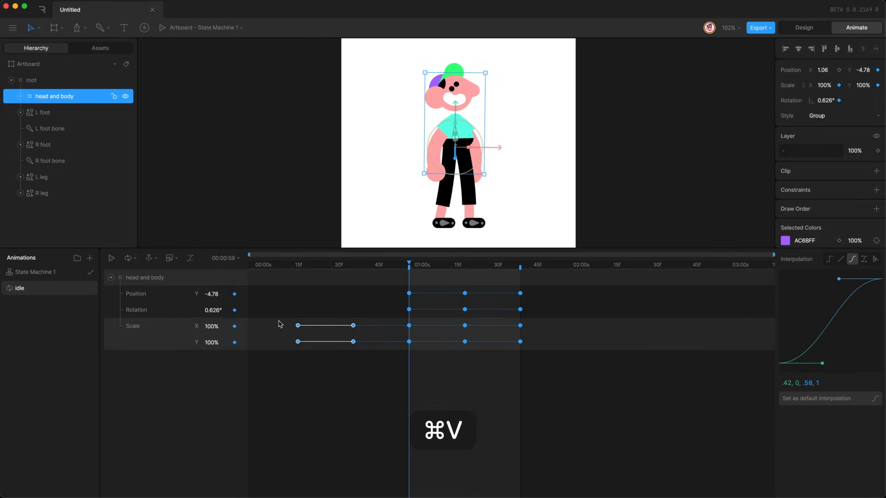
Shift all head and body scale keys about 8 frames later and preview the loop.
drag(278, 324, 618, 415)
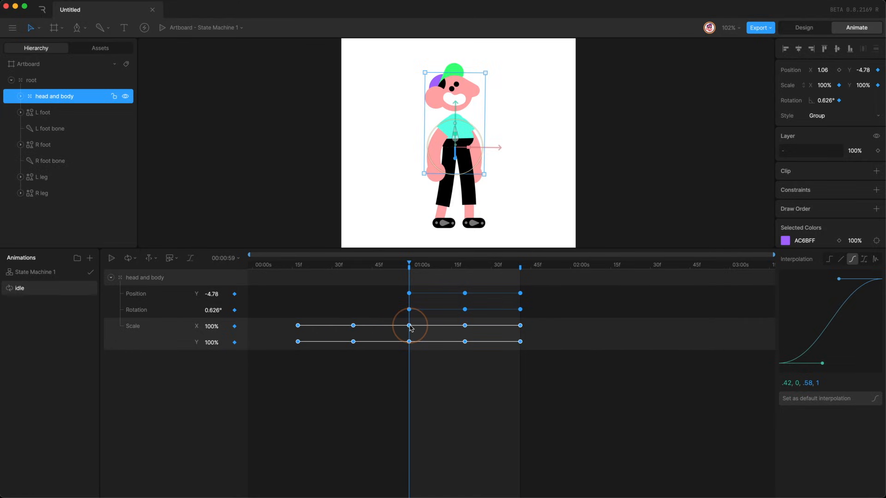
drag(410, 328, 431, 328)
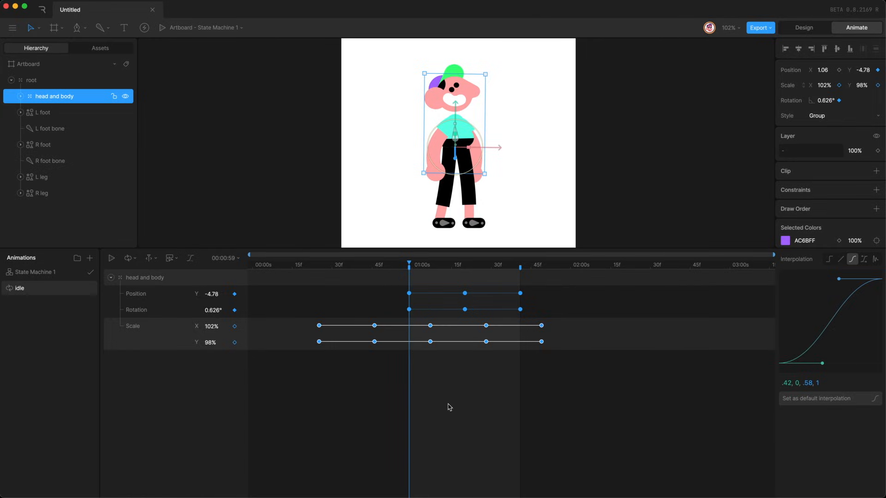
key(space)
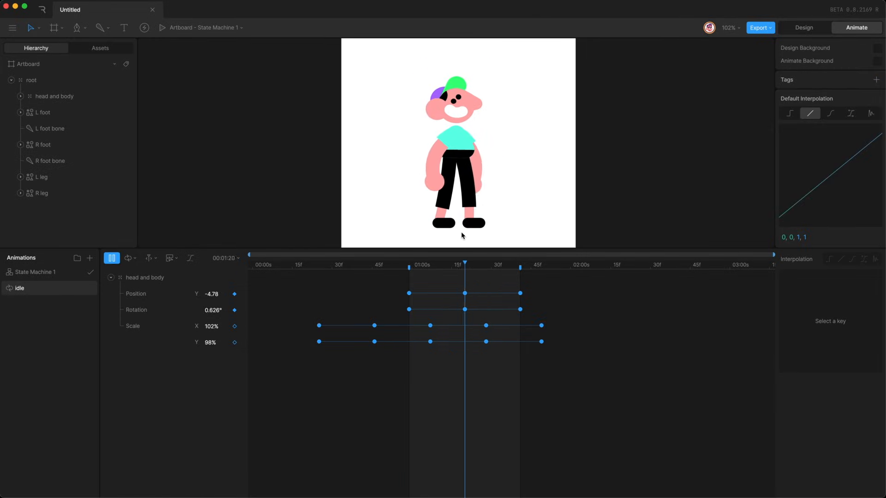
key(space)
Key the head group's Y position and rotation at 00:00:59 and show its keyed properties in the timeline.
click(20, 96)
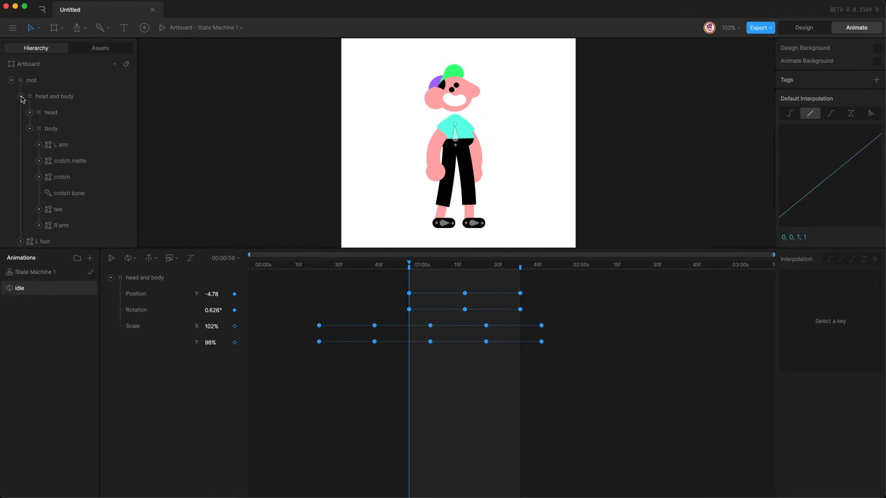
click(57, 114)
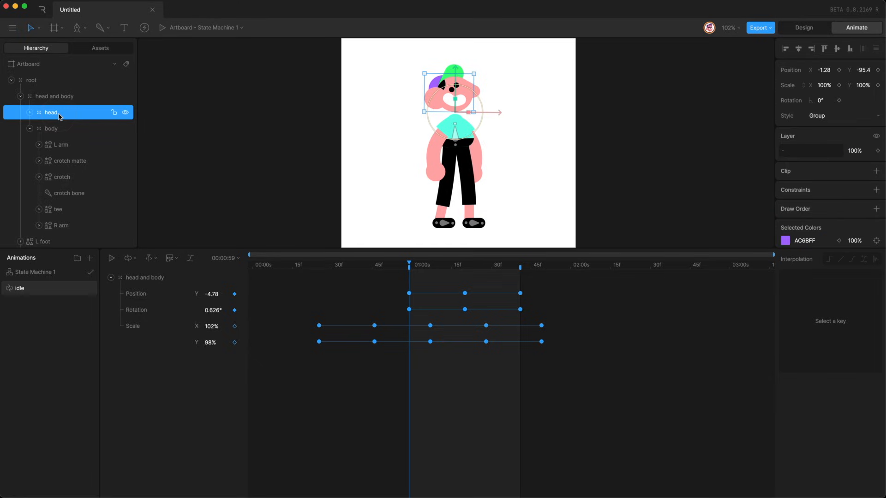
click(877, 71)
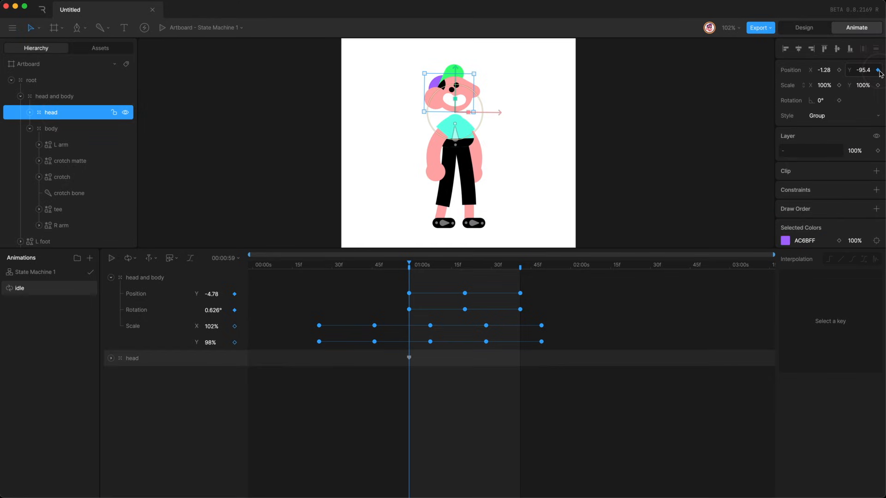
click(839, 100)
key(u)
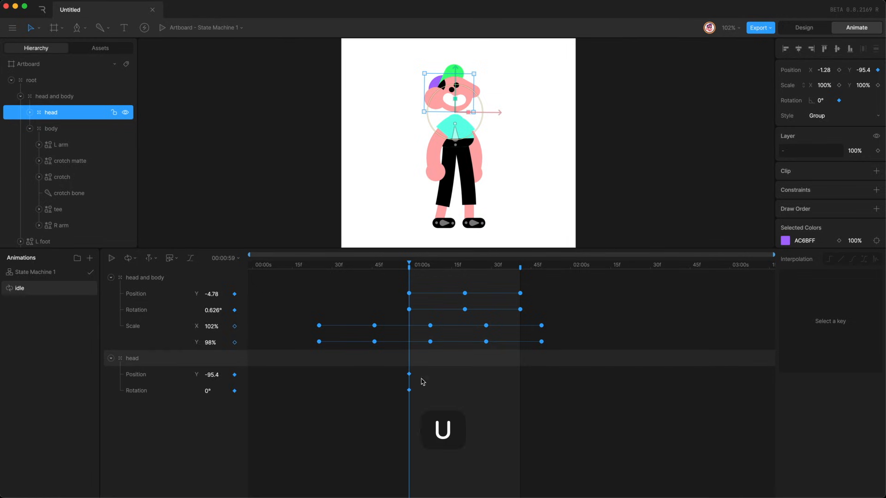
Key the head group's Y position at -78 at 00:01:20.
click(464, 269)
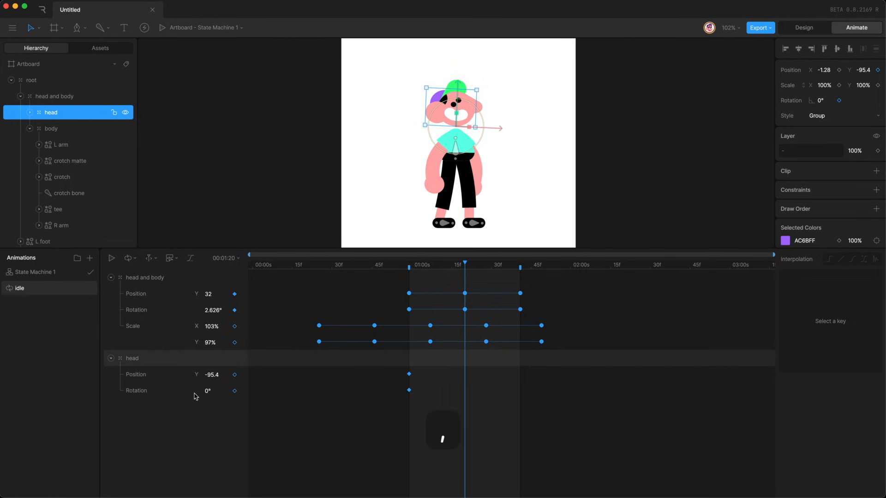
click(223, 376)
key(shift+Up)
key(shift+Up)
key(Down)
key(Down)
key(Down)
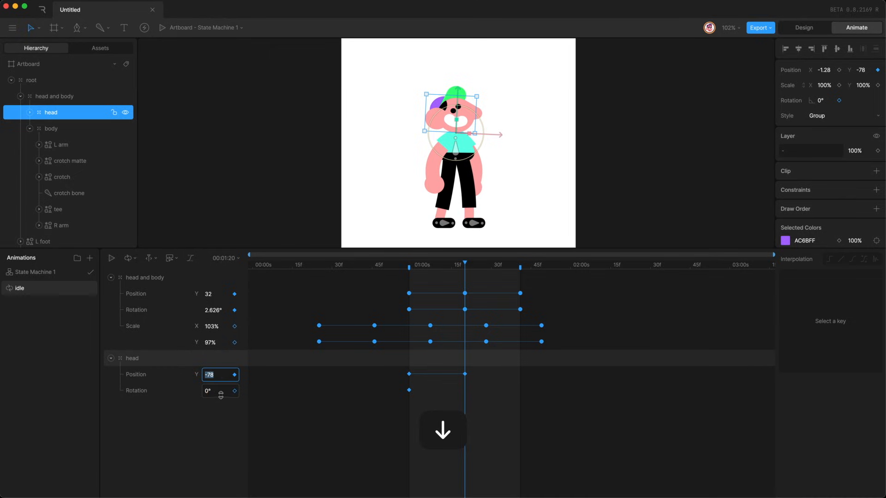
Key the head group's rotation at 7° at 00:01:20.
click(223, 395)
key(Up)
key(Up)
key(Up)
key(Up)
key(Up)
key(Up)
key(Up)
key(Return)
Copy the head group's starting position and rotation keys to the work area's end at 00:01:41.
click(520, 263)
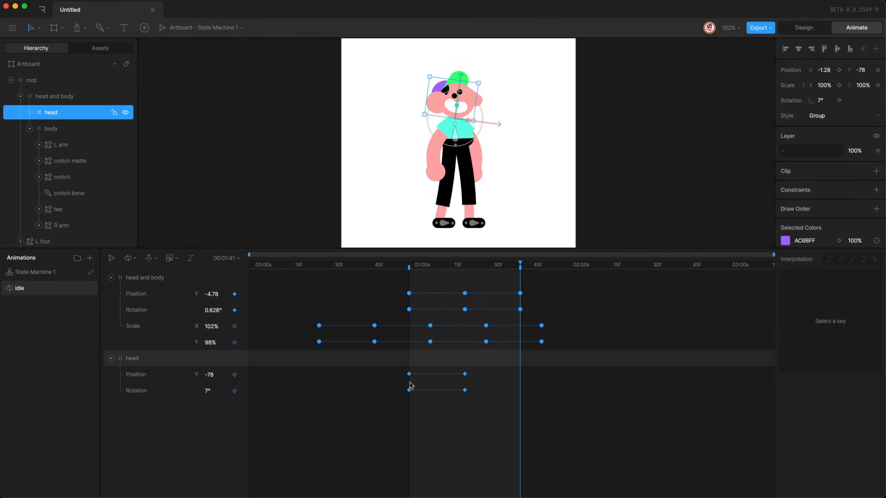
drag(388, 375, 439, 419)
key(super+v)
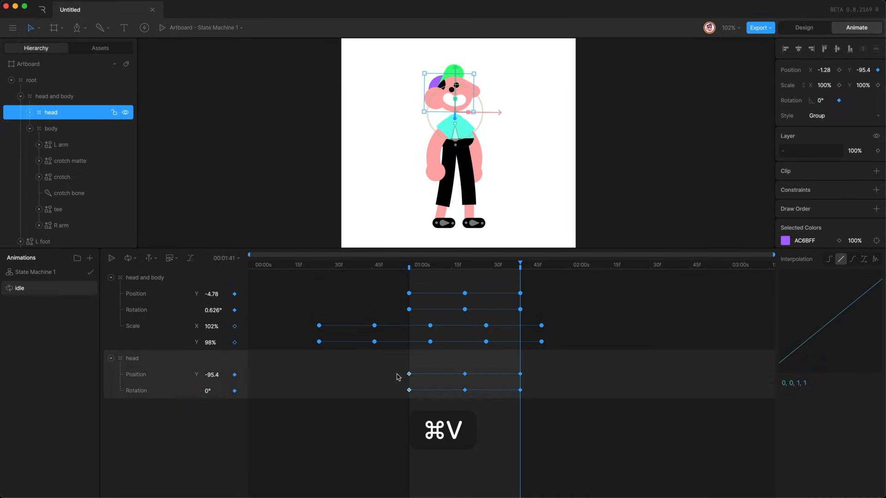
Apply cubic interpolation to all head position and rotation keys and preview the loop.
drag(397, 376, 590, 433)
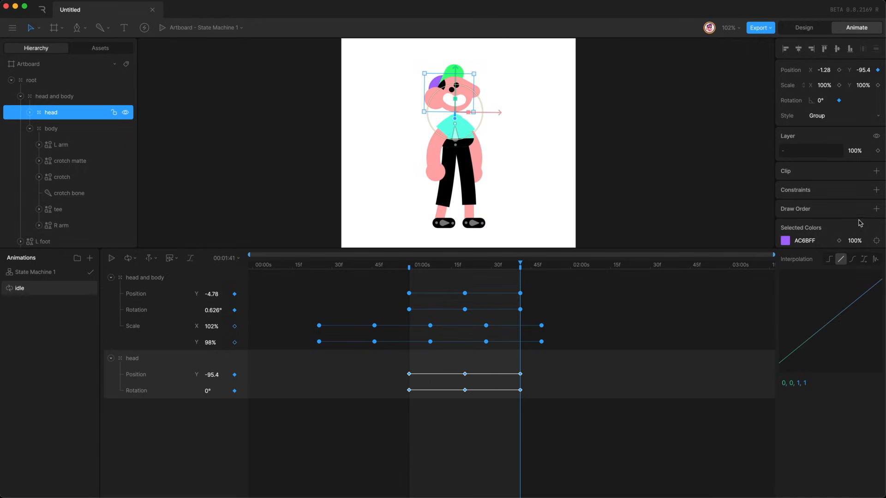
click(851, 259)
click(376, 410)
key(space)
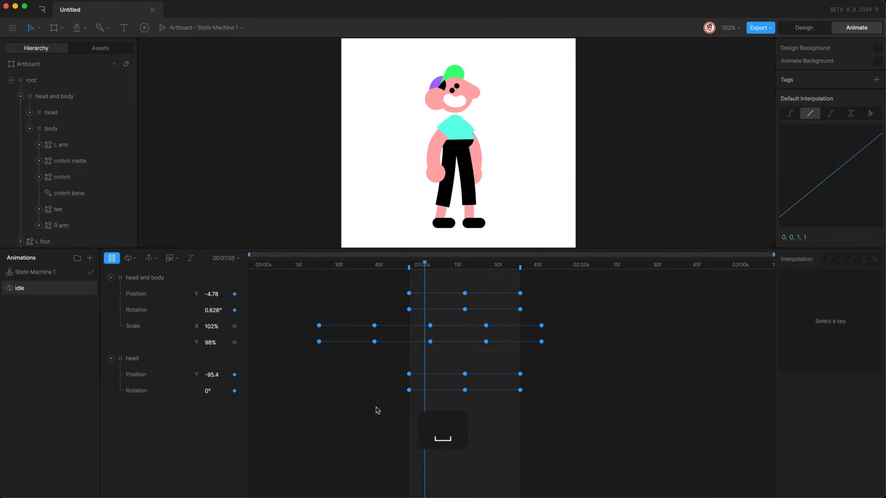
Duplicate the head keys from 00:01:41 onward, and shift the whole series earlier to line up with the head and body scale keys.
click(518, 266)
drag(399, 372, 544, 443)
key(super+c)
key(super+v)
drag(637, 366, 314, 451)
drag(632, 375, 542, 374)
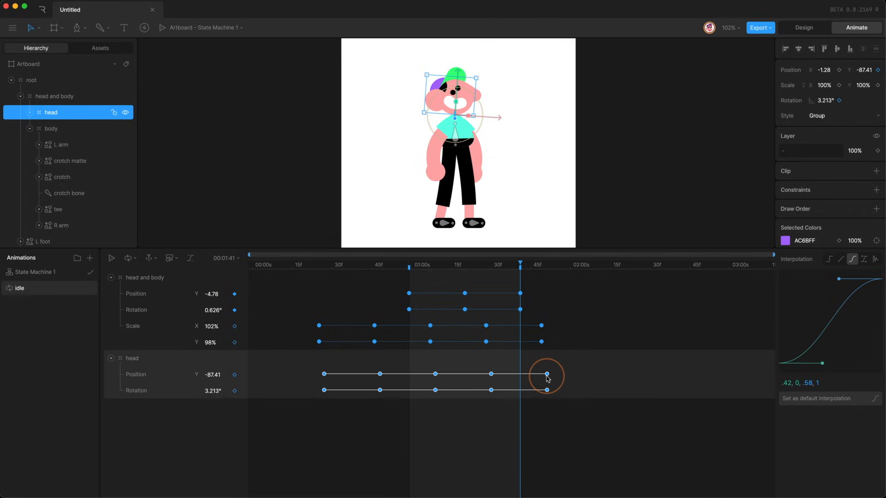
Offset the head group's rotation keys about 7 frames later while previewing the loop.
key(space)
drag(304, 389, 596, 423)
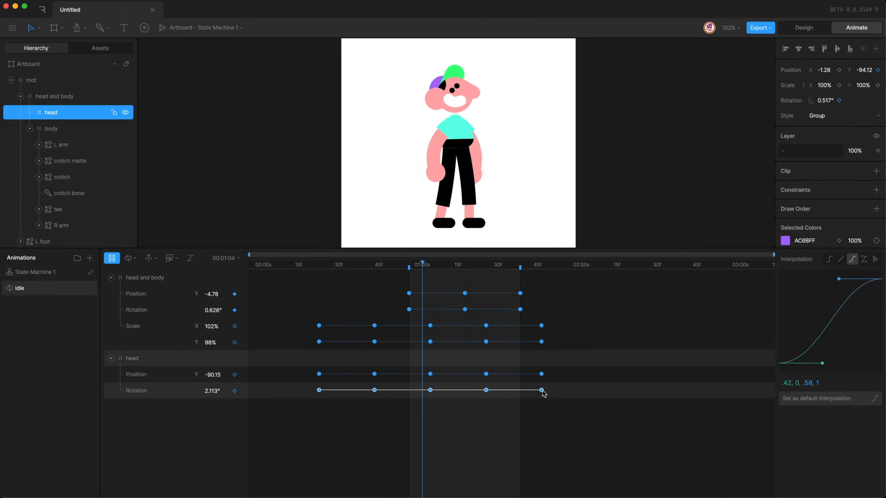
drag(541, 389, 559, 390)
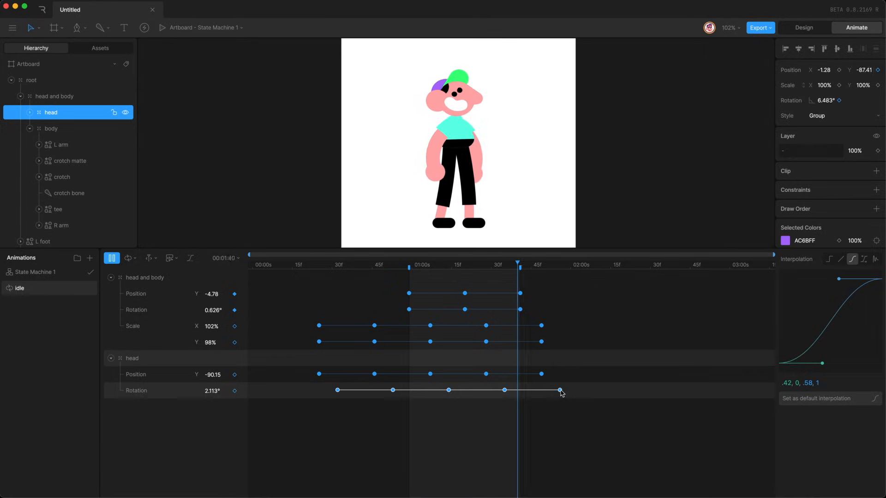
click(397, 303)
key(space)
Open the L arm's path for vertex editing at the work area's start, 00:00:59.
click(409, 265)
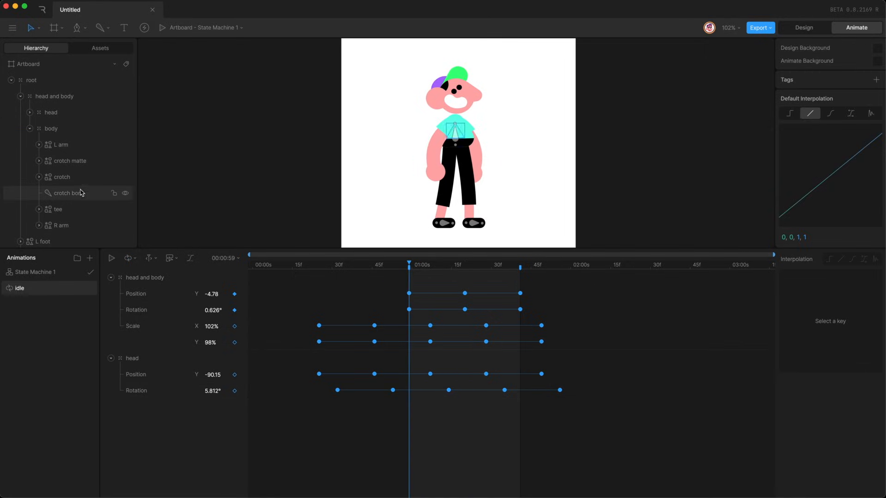
scroll(75, 203, down, 3)
scroll(77, 175, up, 3)
click(80, 146)
key(Return)
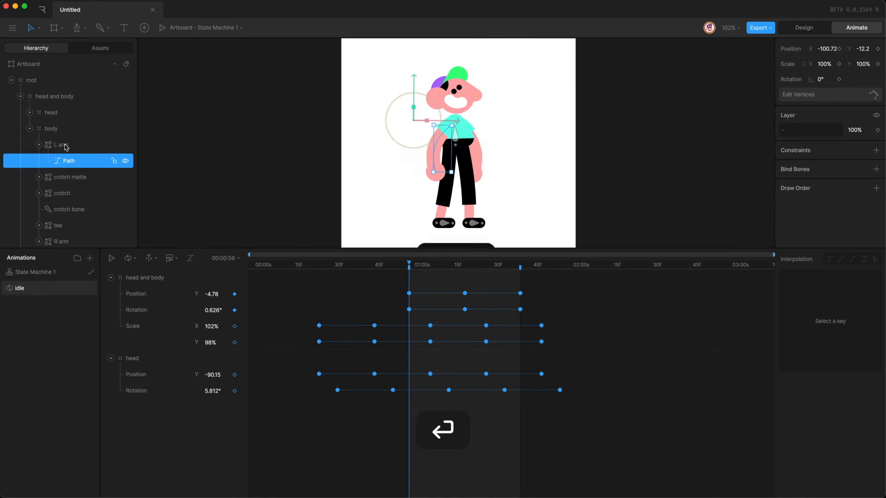
key(Return)
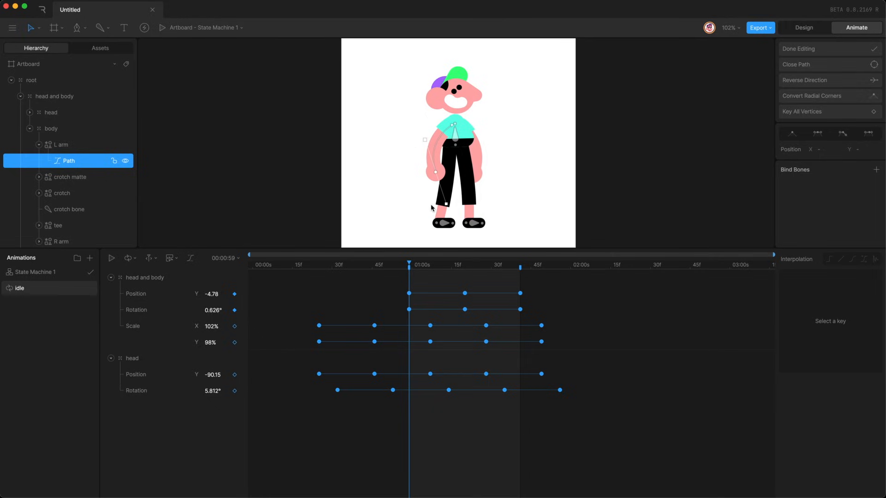
Try keying only the L arm's hand vertex by moving it outward at 00:00:59, and undo the change.
click(436, 173)
mouse_move(433, 173)
mouse_down()
mouse_move(423, 171)
mouse_move(431, 171)
mouse_up()
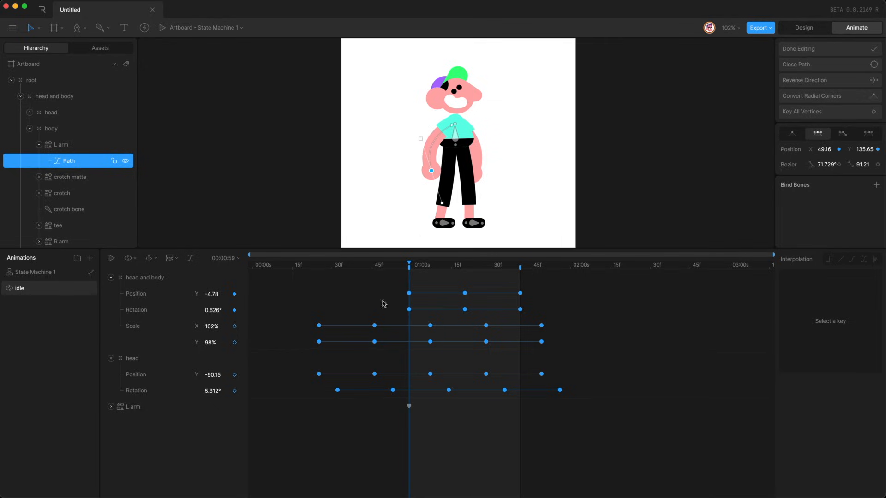
click(111, 407)
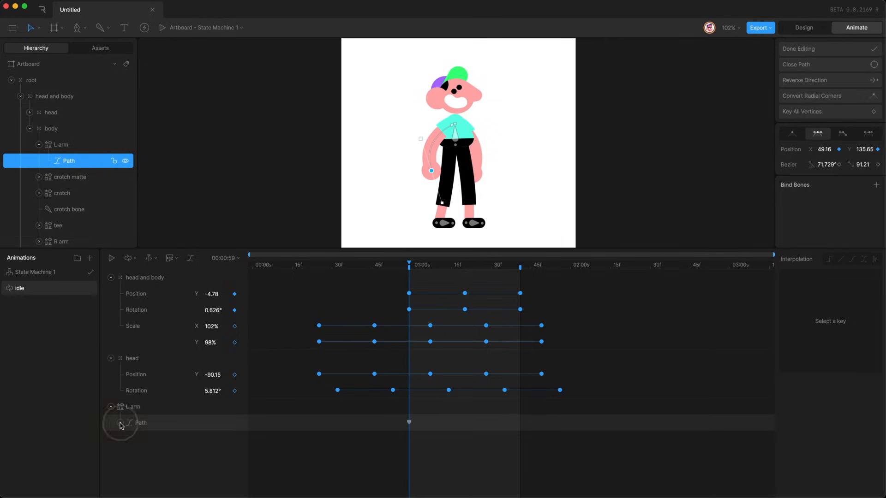
click(120, 424)
click(129, 439)
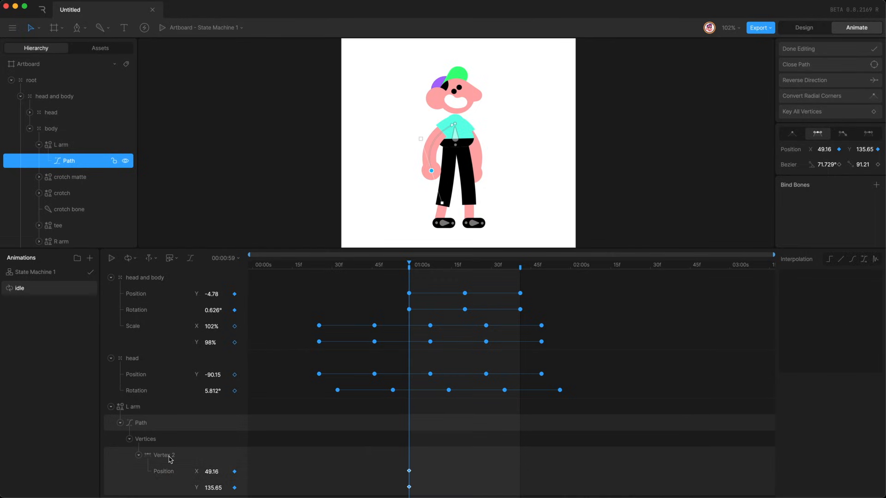
click(90, 161)
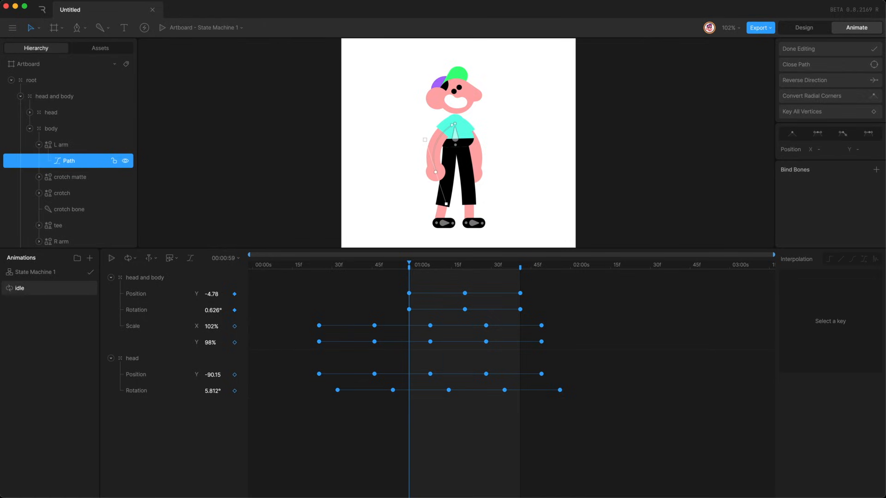
mouse_move(435, 174)
mouse_down()
mouse_move(415, 171)
mouse_move(423, 176)
mouse_up()
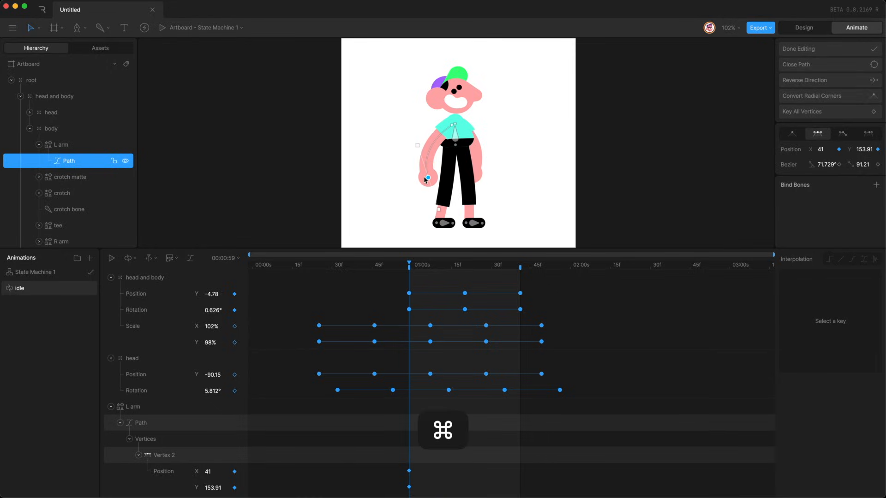
key(super+z)
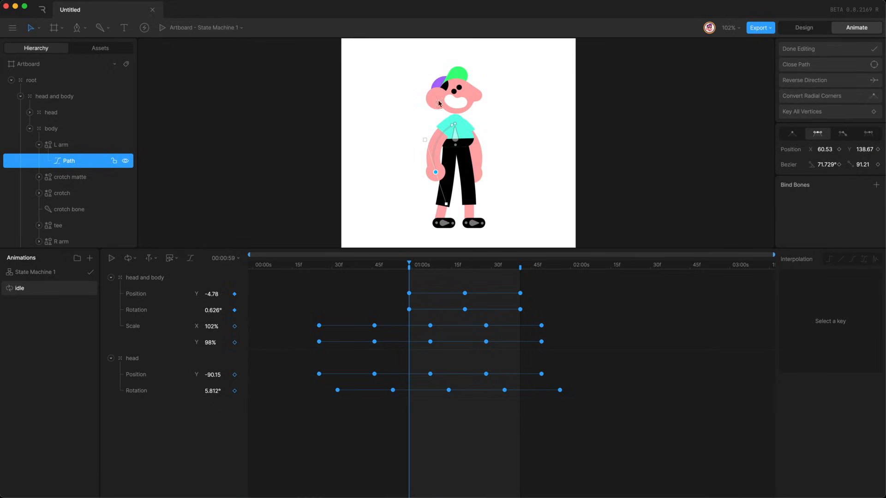
Key all vertices of the L arm's path at 00:00:59.
click(91, 159)
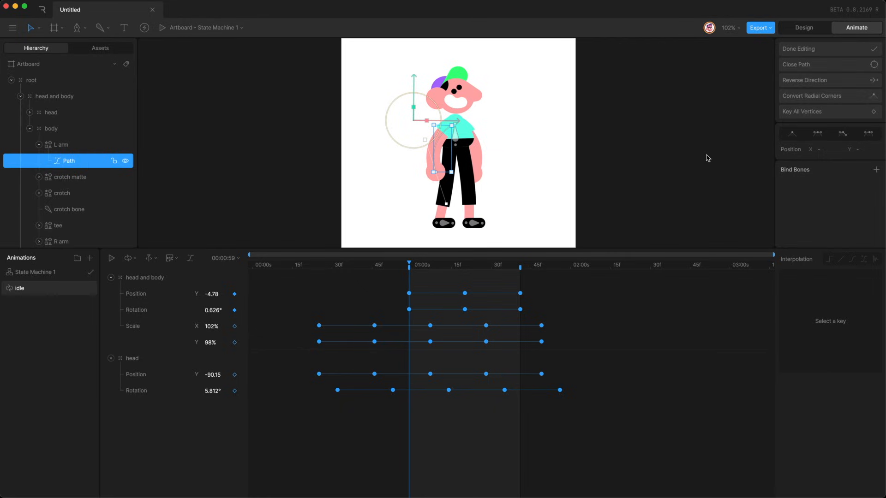
click(814, 115)
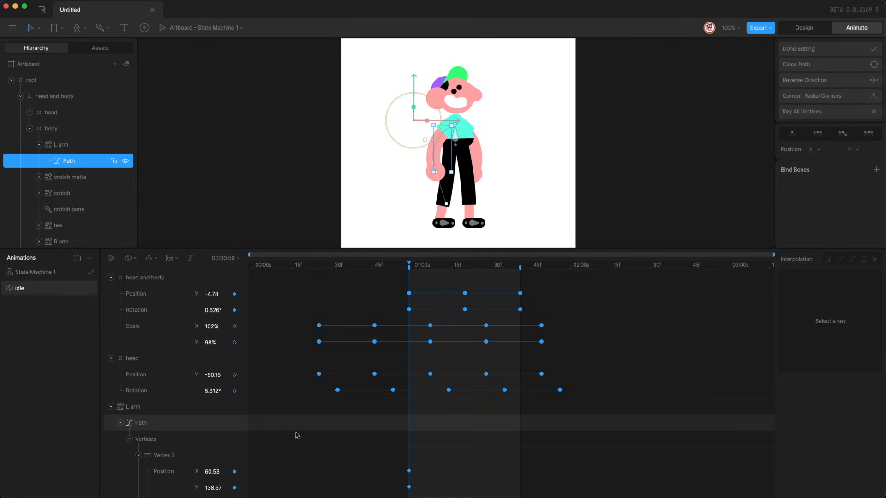
scroll(313, 465, down, 2)
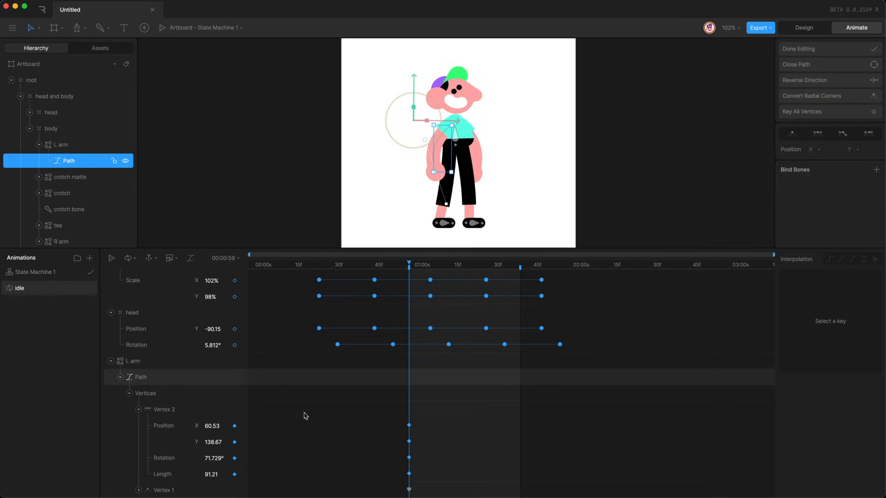
Set Vertex 2 of the L arm's path to X 60, Y 149, rotation 68.157° and length 93 at 00:00:59.
click(138, 490)
scroll(179, 486, down, 2)
drag(213, 407, 214, 427)
drag(212, 388, 213, 391)
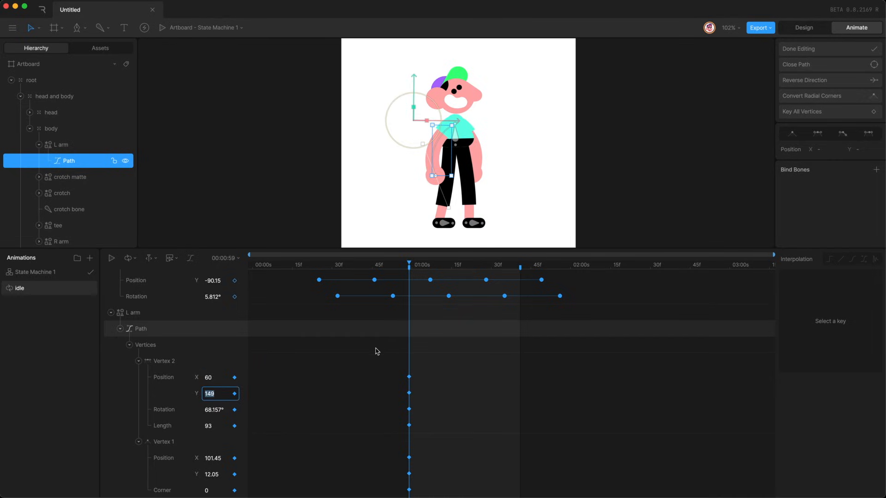
Bend the L arm path outward at 00:01:20, moving Vertex 2 to about X 62.84, Y 122.41 with a longer, rotated bezier handle.
click(120, 328)
click(409, 423)
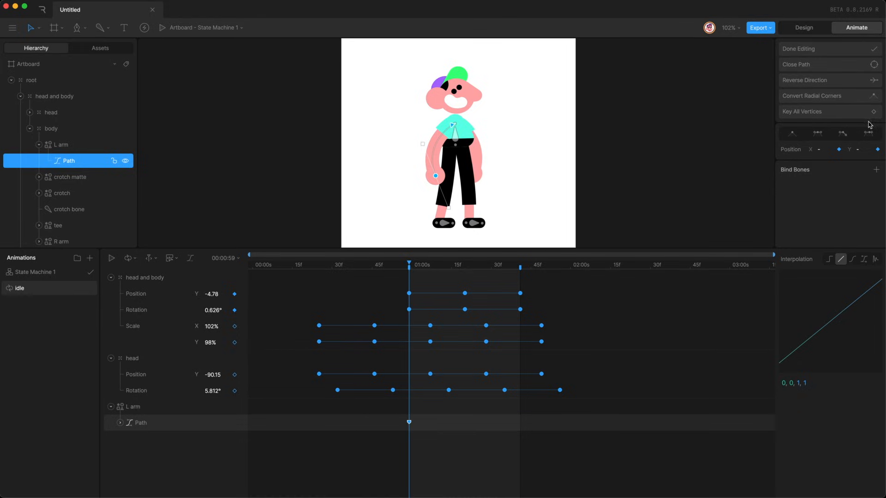
click(465, 263)
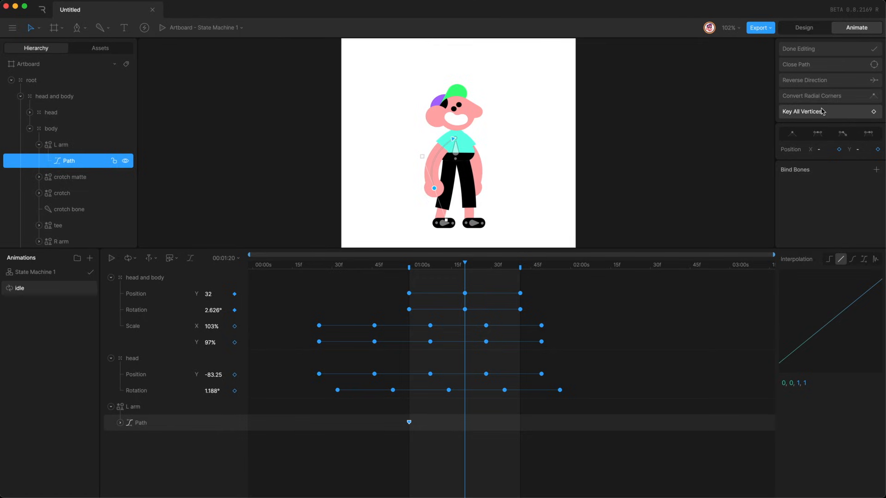
key(super+z)
drag(398, 178, 435, 179)
drag(422, 147, 399, 151)
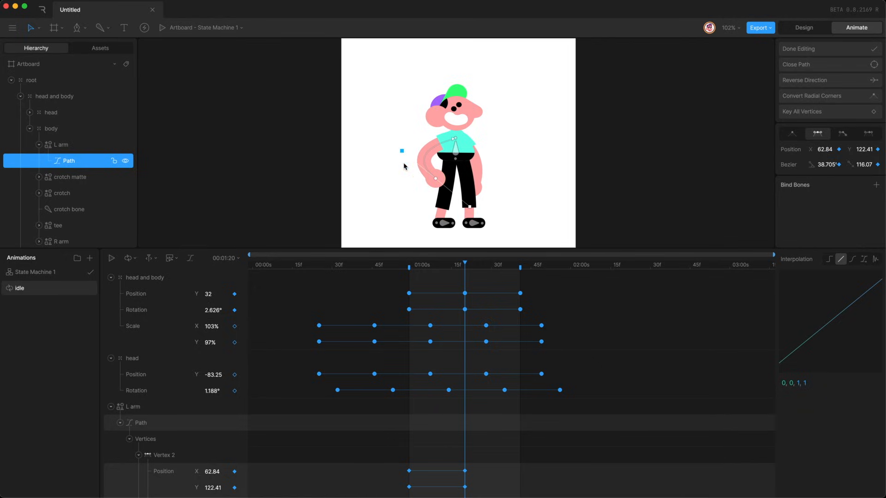
Duplicate the L arm path's vertex keys from 00:00:59 to 00:01:41.
drag(465, 264, 520, 264)
scroll(382, 434, down, 4)
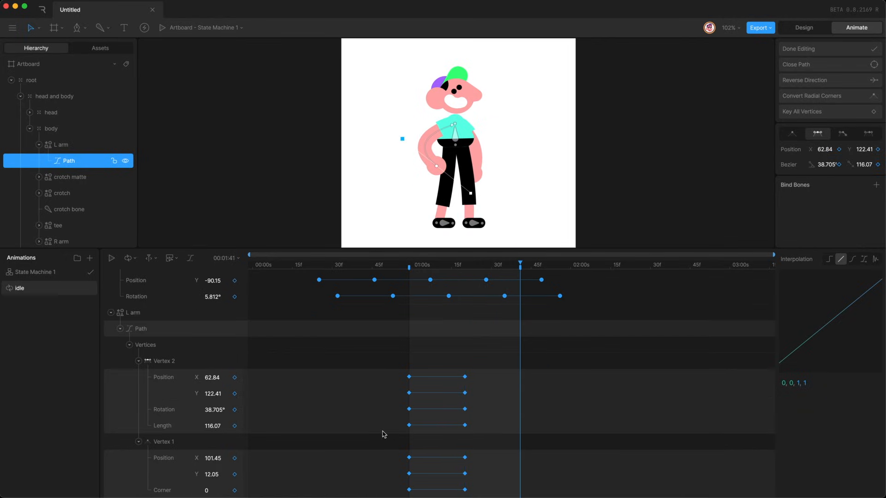
key(u)
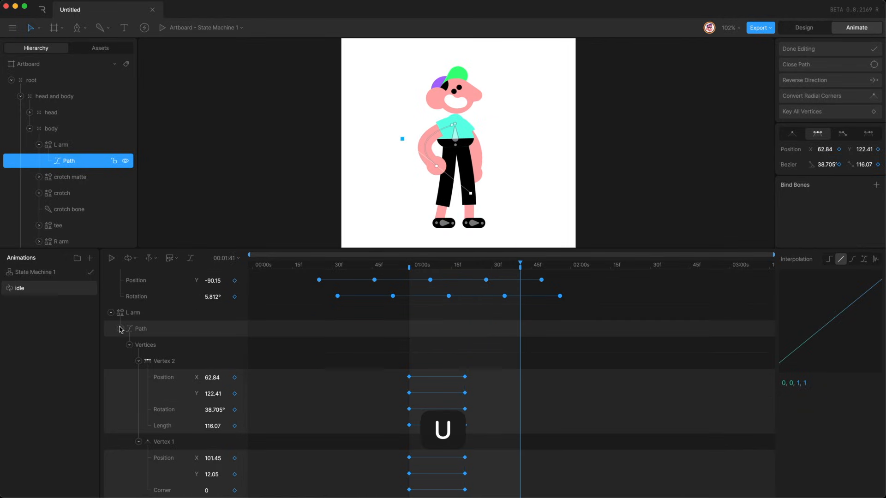
click(120, 328)
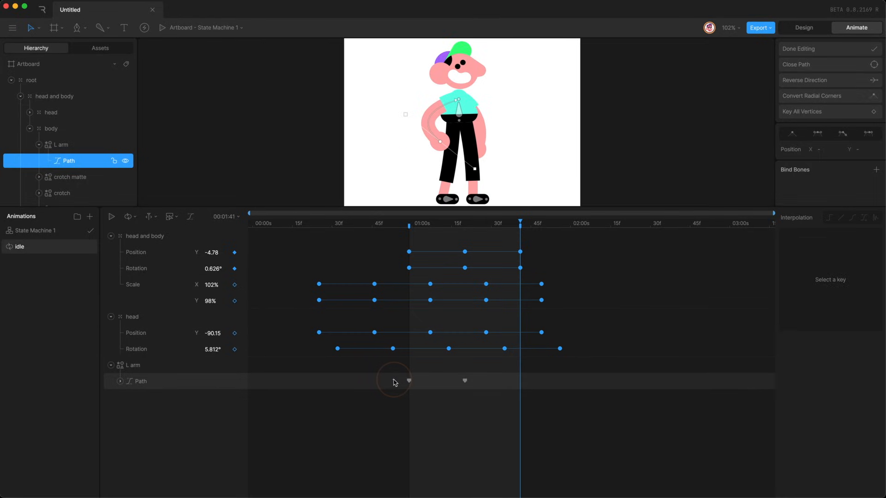
drag(392, 377, 421, 400)
key(super+v)
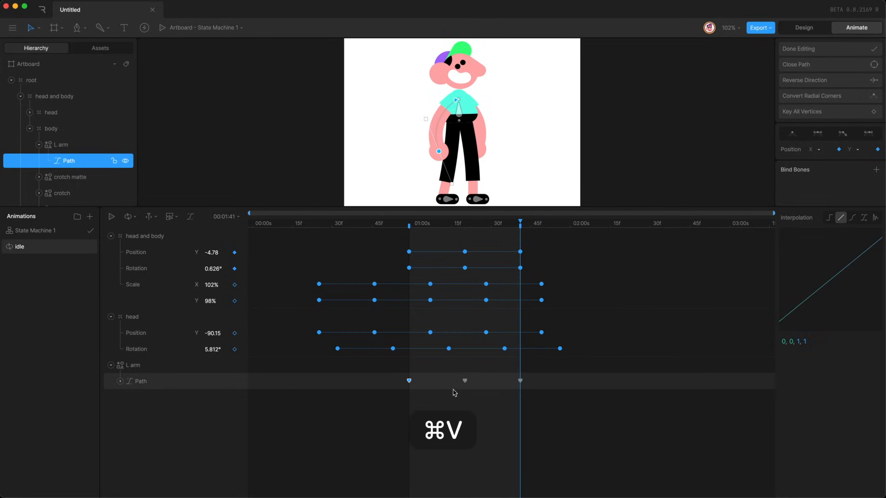
Apply cubic interpolation to all three L arm path keys, finish the vertex editing and preview the idle animation.
drag(398, 371, 537, 405)
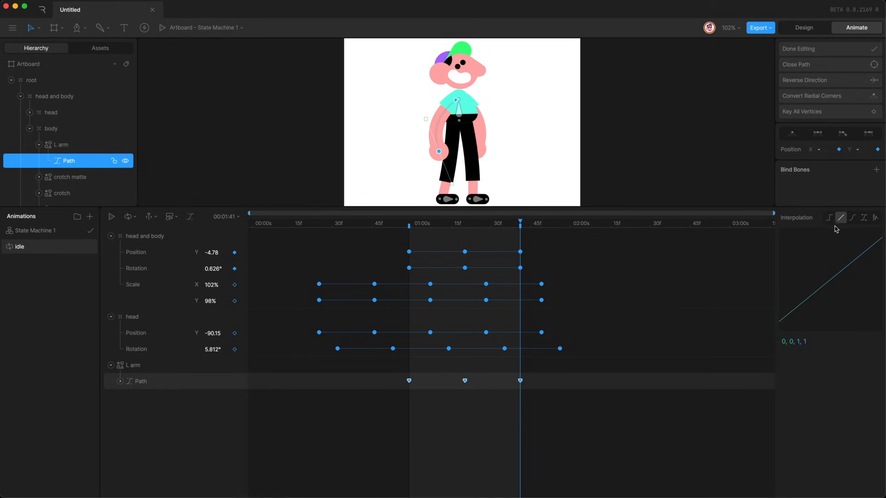
click(851, 219)
click(426, 450)
key(space)
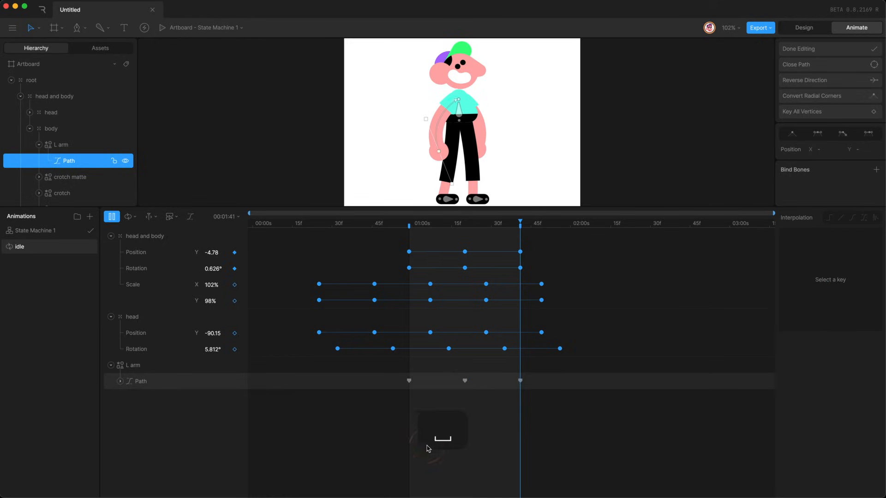
key(Return)
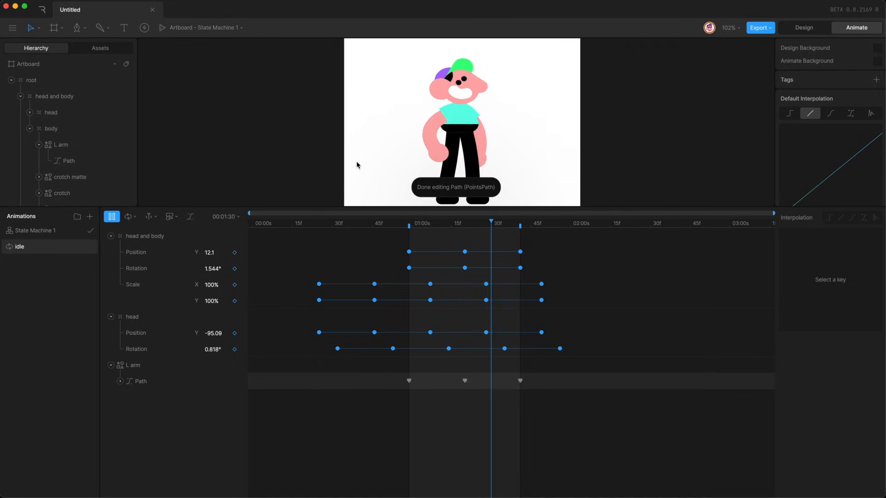
scroll(355, 164, right, 3)
key(space)
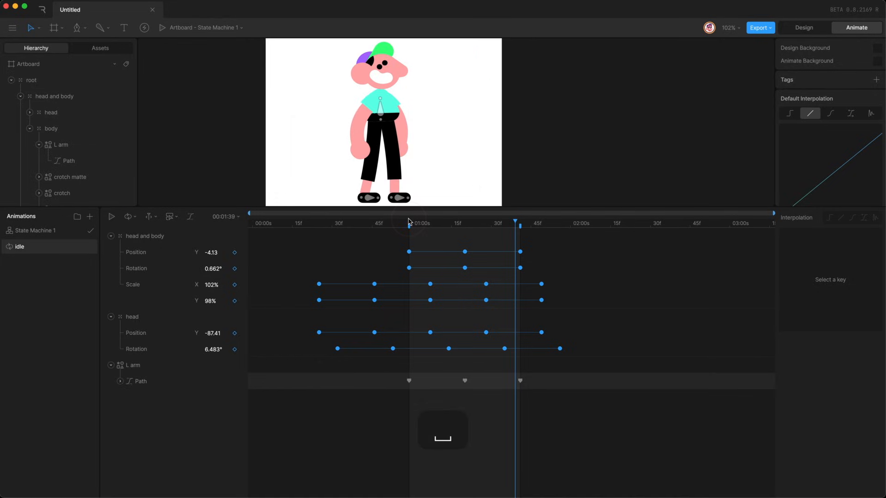
Open the R arm path for vertex editing and key all its vertices at 00:00:59.
scroll(79, 174, down, 3)
click(71, 138)
key(Return)
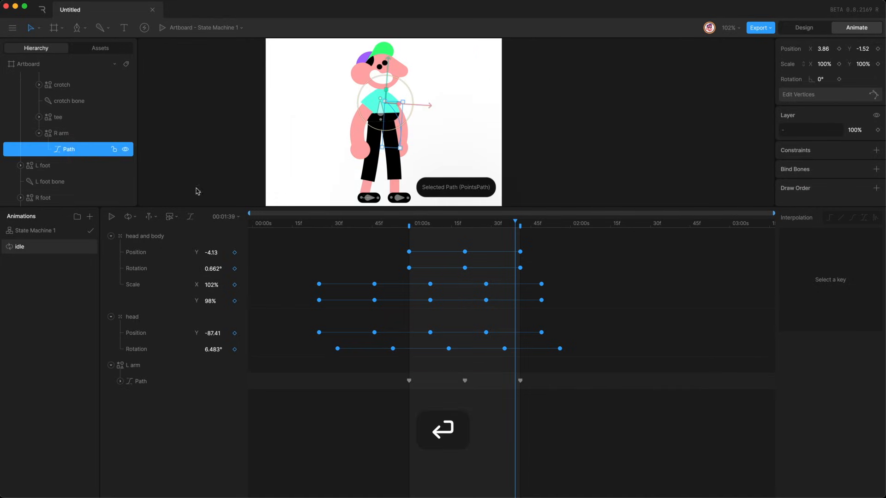
click(827, 113)
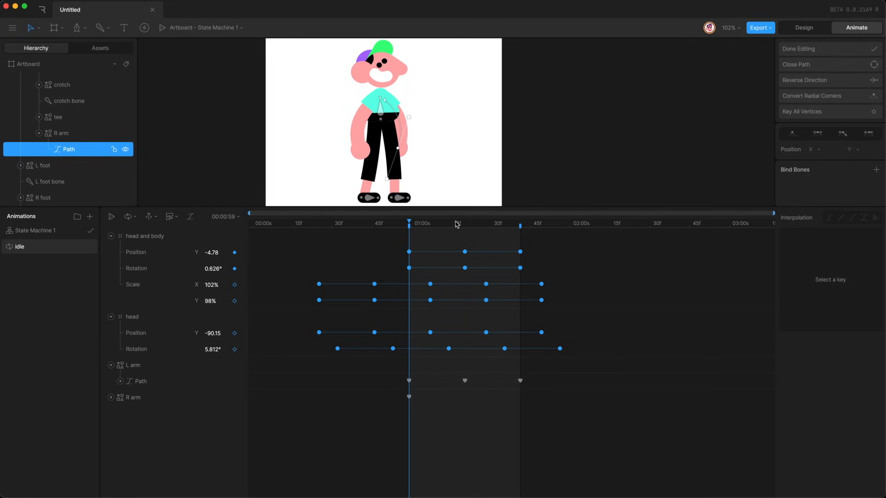
Key all R arm vertices at 00:01:20 and bend the arm outward, with Vertex 2 at about X 37.34, Y 96.85.
click(465, 225)
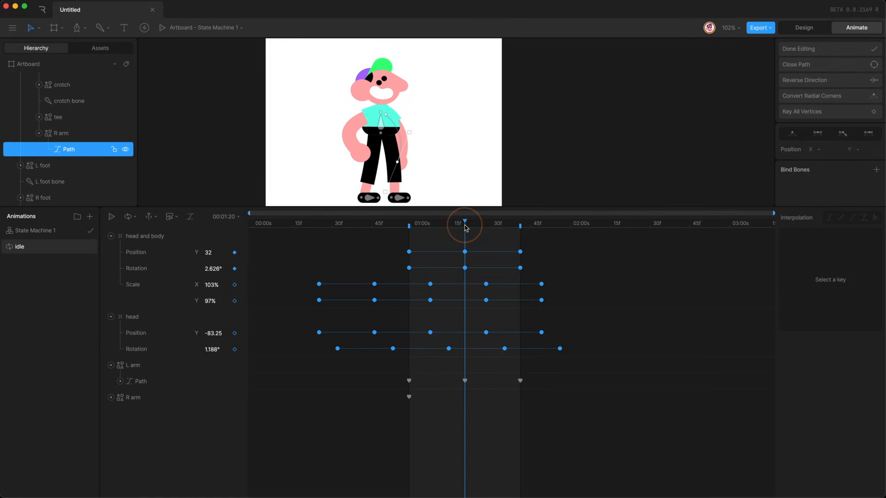
click(834, 111)
drag(396, 162, 435, 130)
click(409, 123)
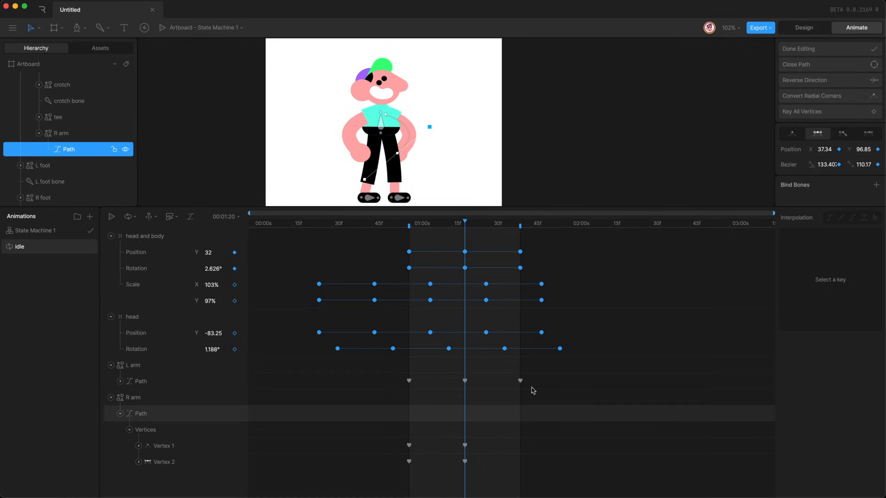
key(Return)
Duplicate the R arm path's Vertex 1 and Vertex 2 keys from 00:00:59 to 00:01:41.
click(520, 224)
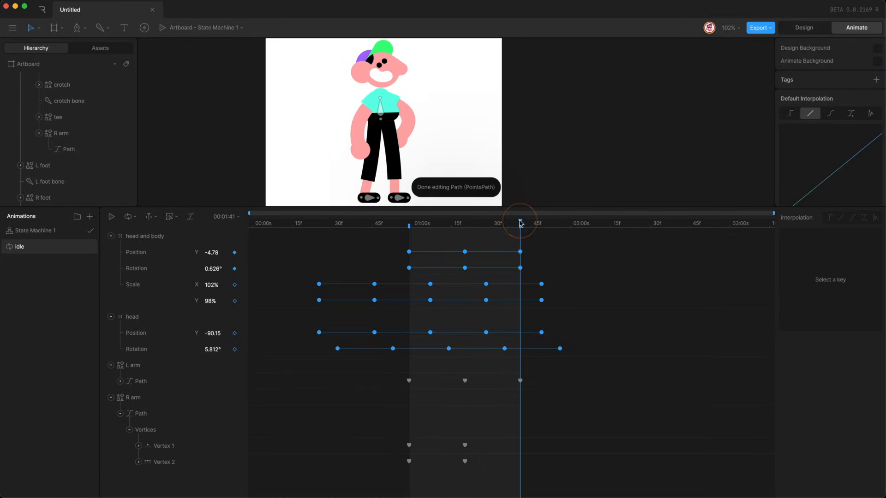
drag(402, 445, 427, 480)
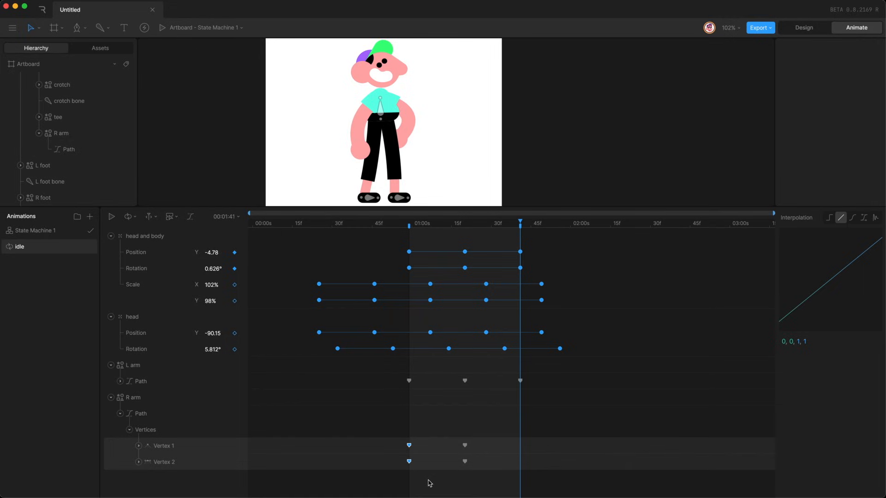
key(super+c)
key(super+v)
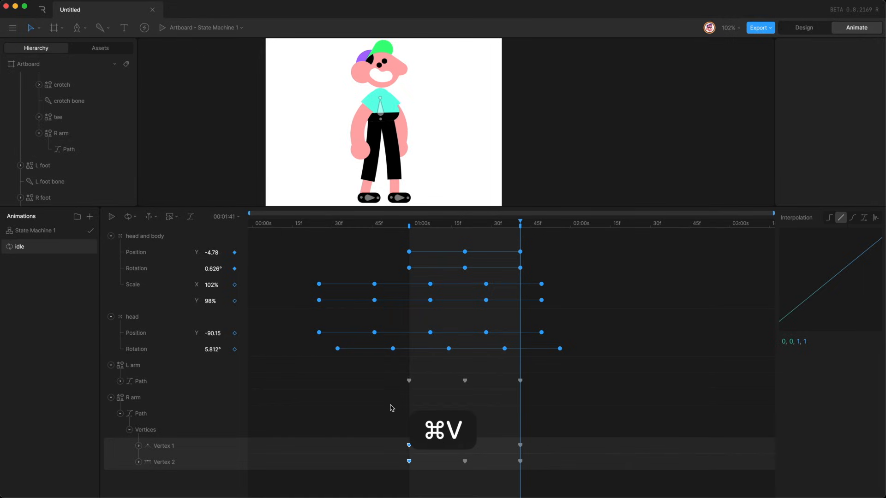
Apply cubic interpolation to the R arm vertex keys and preview the idle animation.
click(852, 217)
click(603, 369)
key(space)
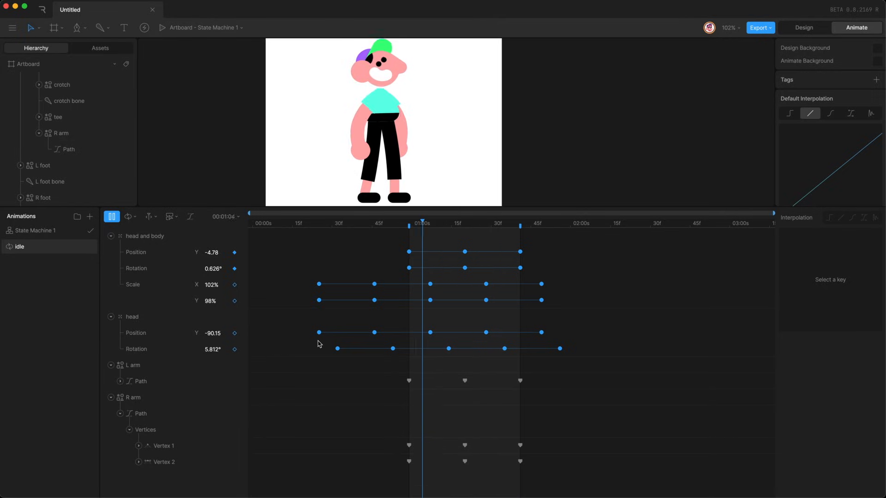
key(space)
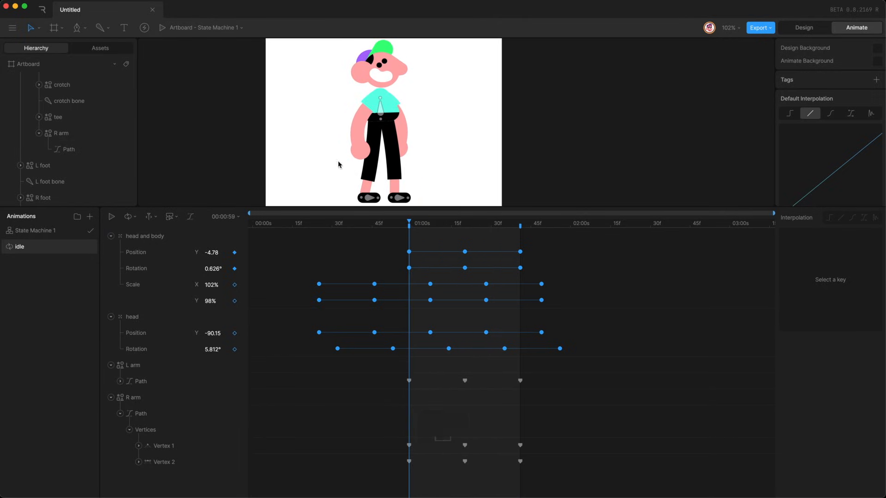
Key all L leg path vertices at 00:00:59 and bend the knee inward at 00:01:20, moving Vertex 2 to about X -39.34, Y 217.77.
scroll(79, 140, down, 2)
click(65, 183)
key(Return)
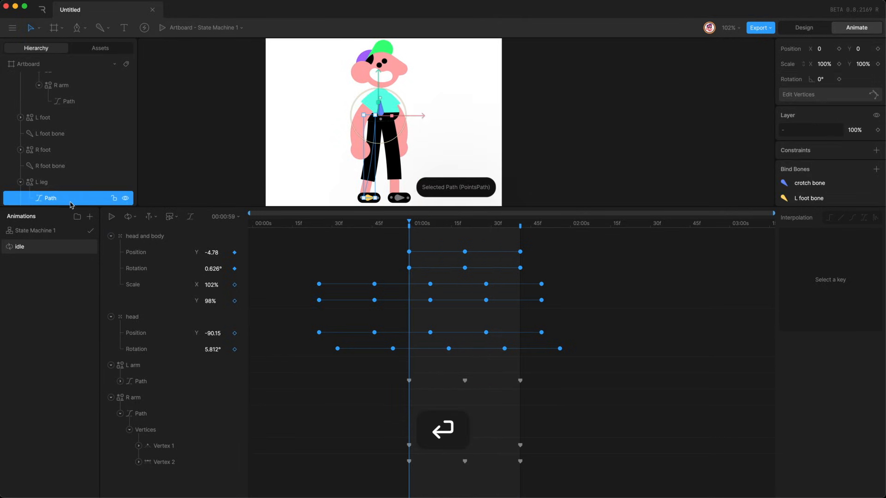
key(Return)
click(815, 113)
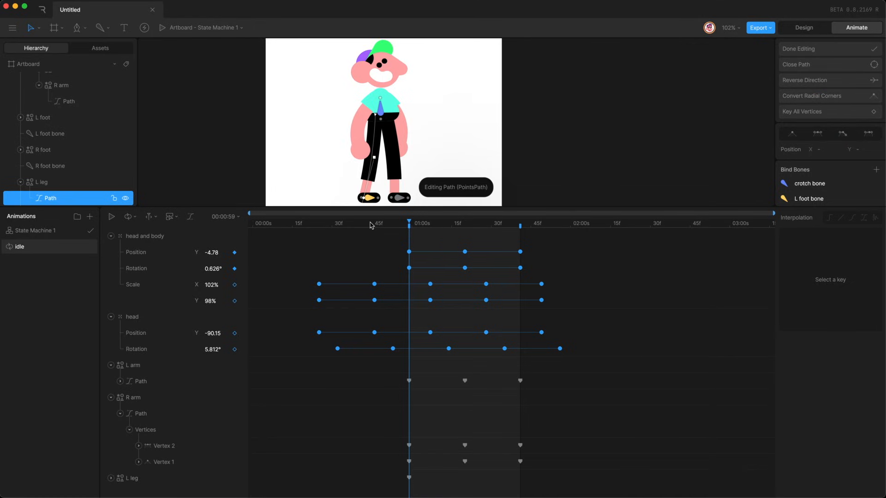
click(462, 225)
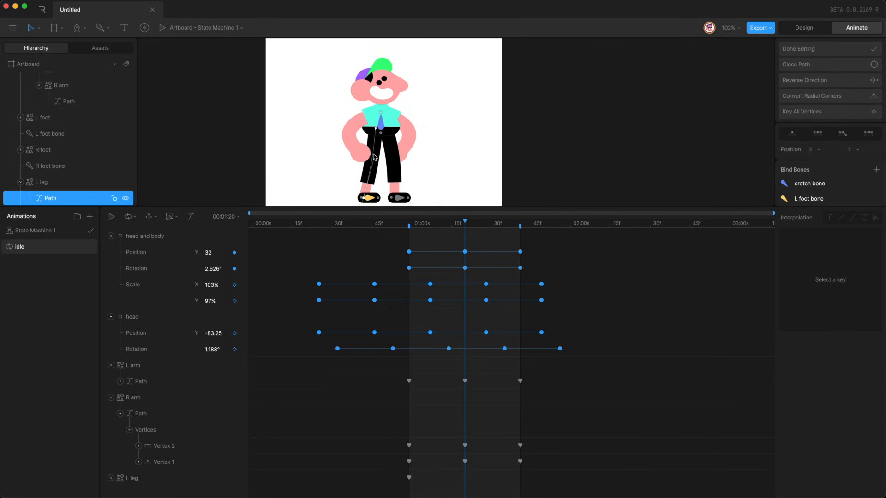
drag(374, 157, 392, 167)
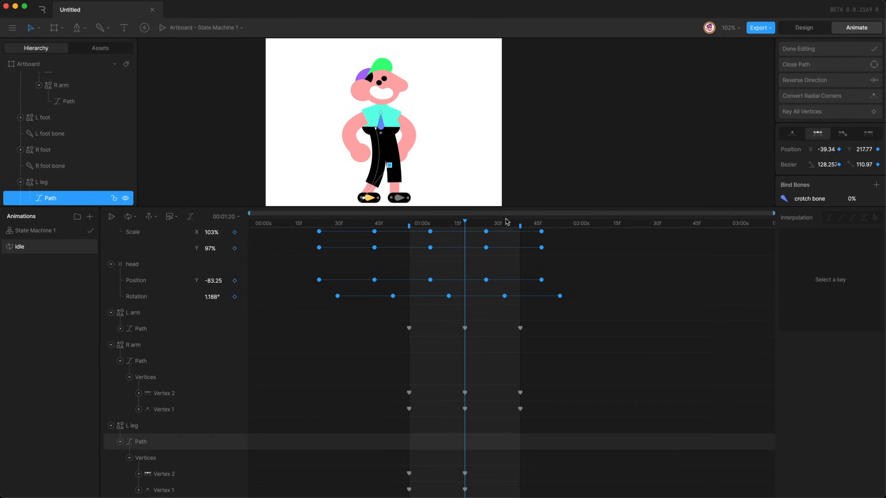
Duplicate the L leg path's Vertex 1 and Vertex 2 keys from 00:00:59 to 00:01:41.
click(521, 224)
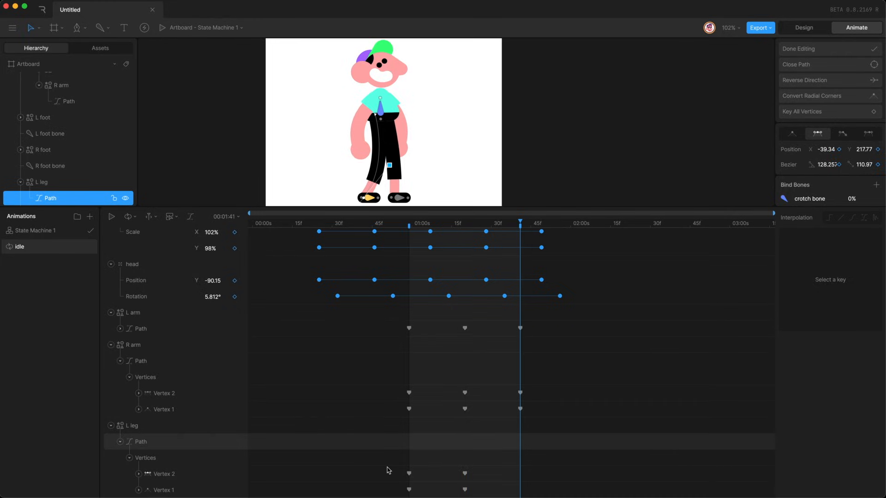
drag(388, 471, 425, 496)
key(super+c)
key(super+v)
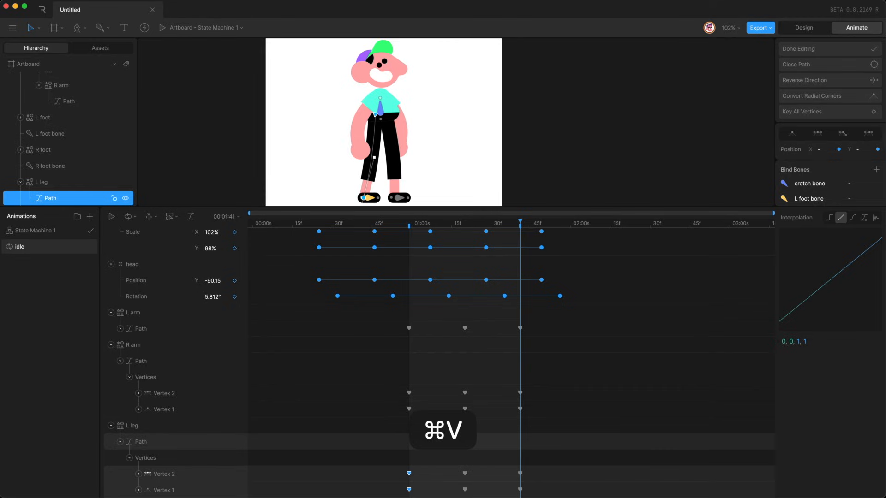
Apply cubic interpolation (.42, 0, .58, 1) to all L leg vertex keys, preview the animation and finish editing the path.
drag(392, 465, 535, 493)
key(space)
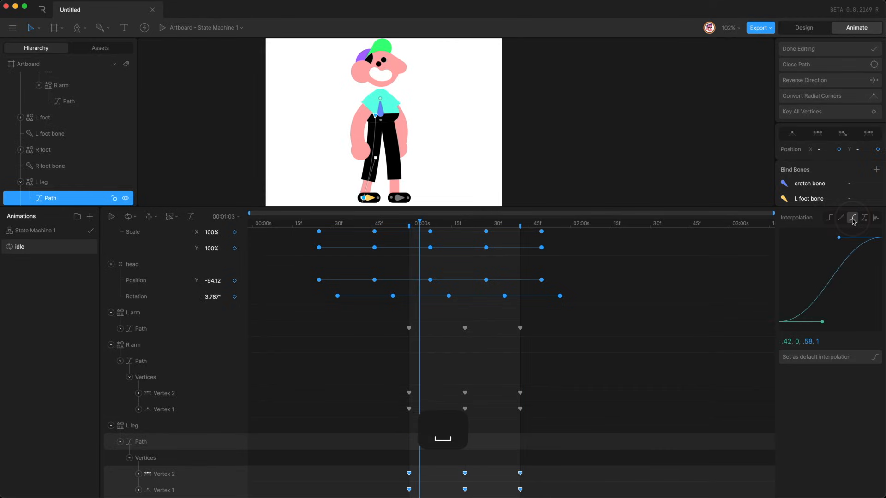
key(Escape)
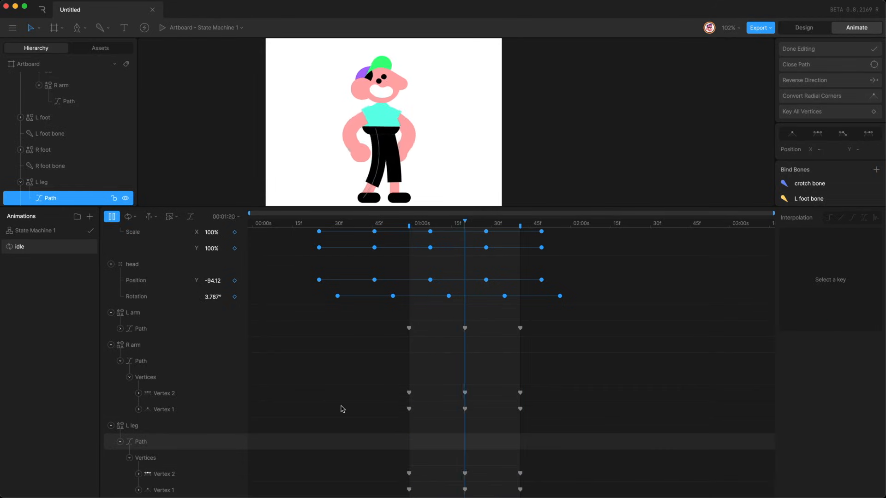
key(Return)
scroll(79, 182, down, 1)
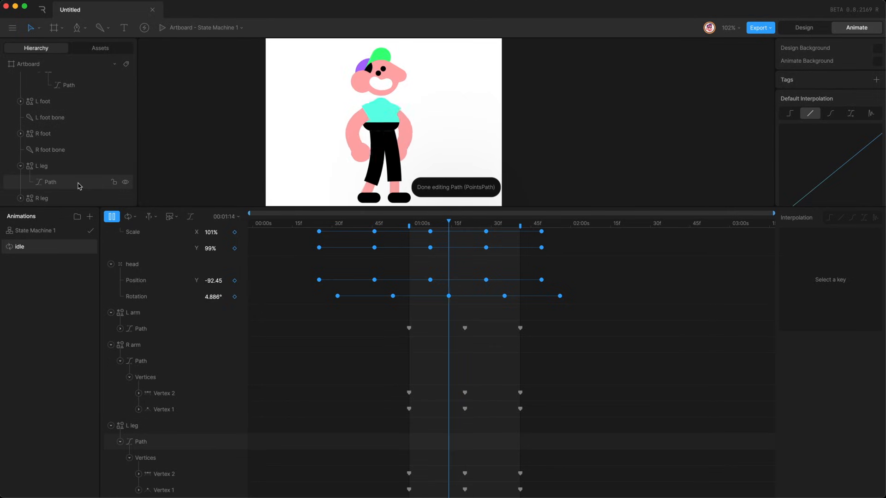
key(space)
Open the R leg path for vertex editing and key all its vertices at 00:00:59.
click(50, 199)
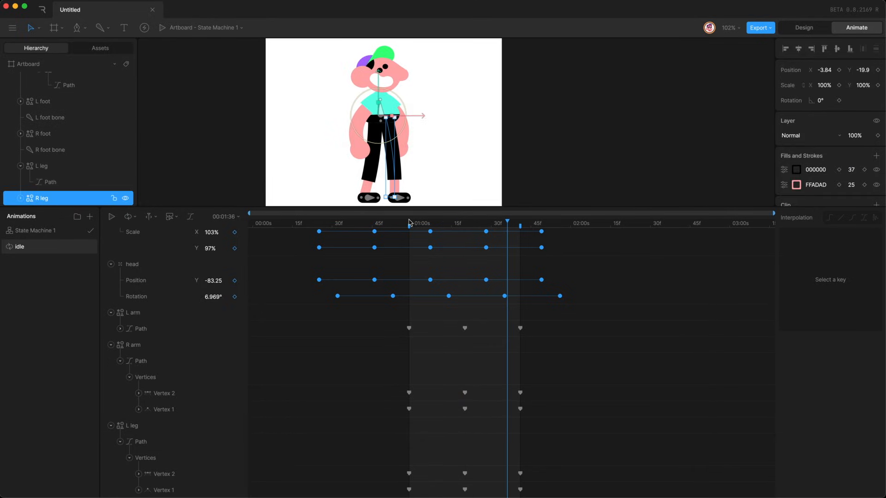
key(Return)
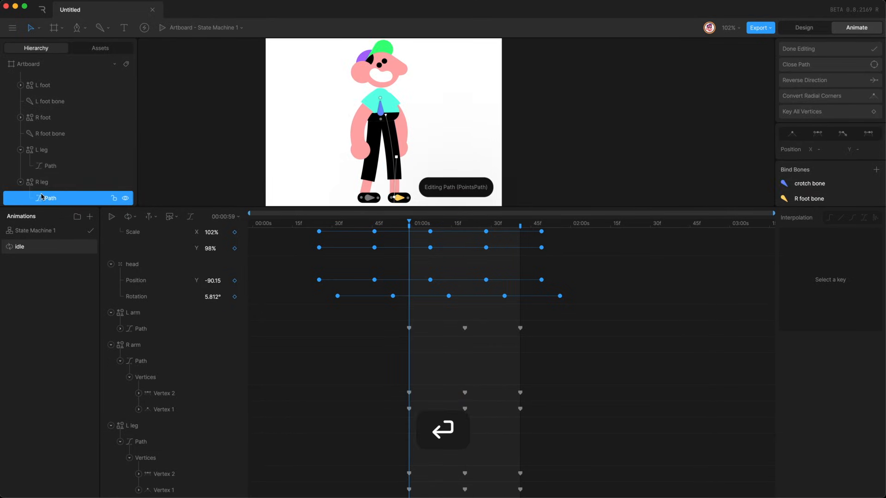
scroll(333, 442, down, 1)
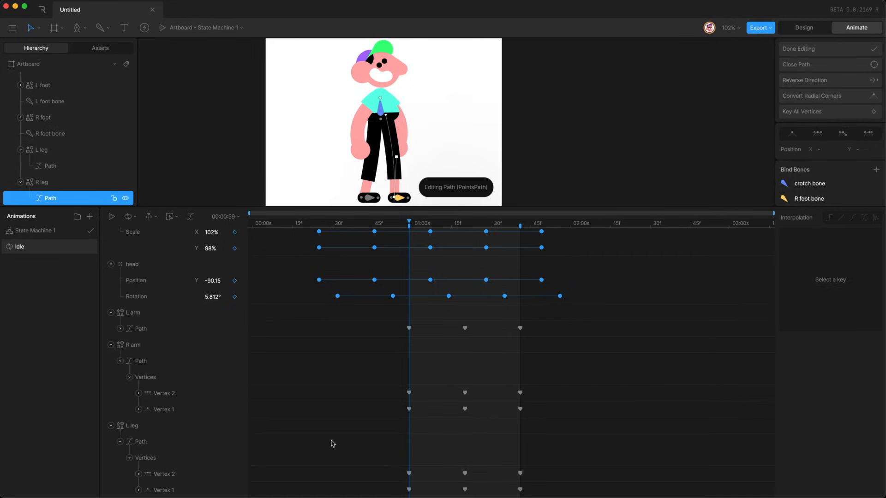
Key all R leg vertices at 00:01:20, bend the knee outward away from the other leg and finish editing the path.
click(459, 226)
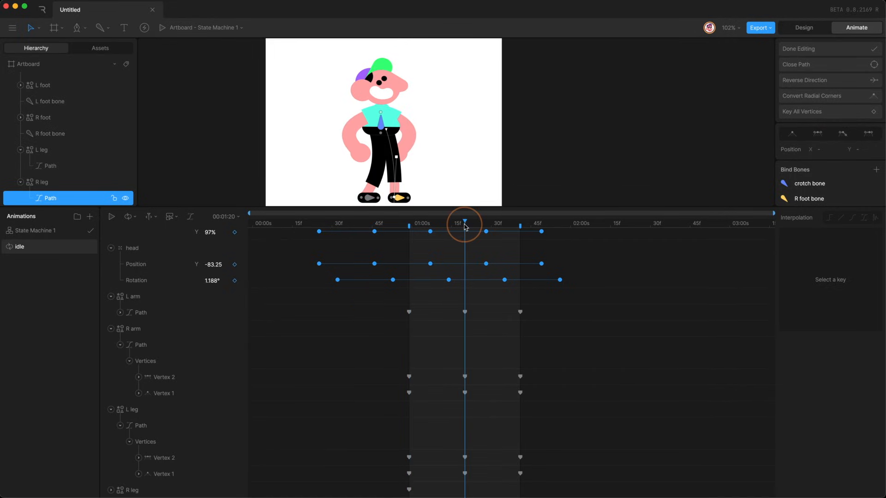
click(845, 111)
drag(398, 158, 414, 155)
key(Return)
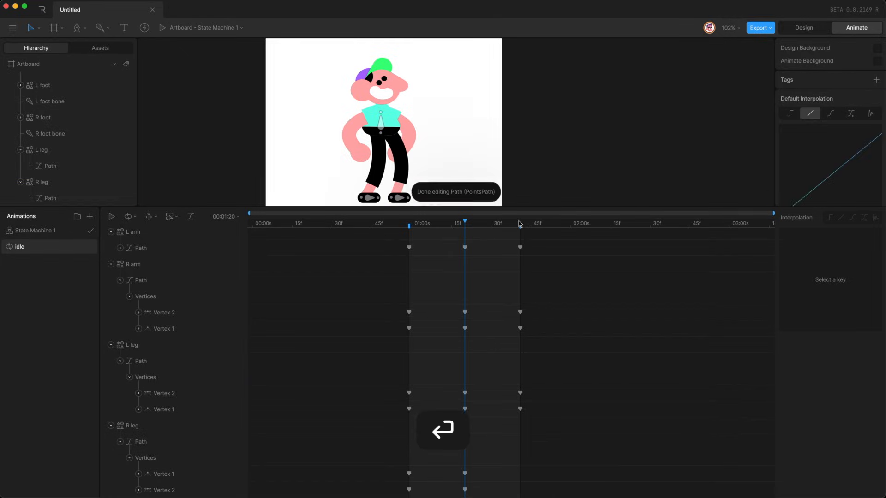
Duplicate the R leg vertex keys from 00:00:59 to 00:01:41 and apply cubic interpolation (.42, 0, .58, 1) to all R leg vertex keys.
click(520, 224)
drag(390, 467, 423, 490)
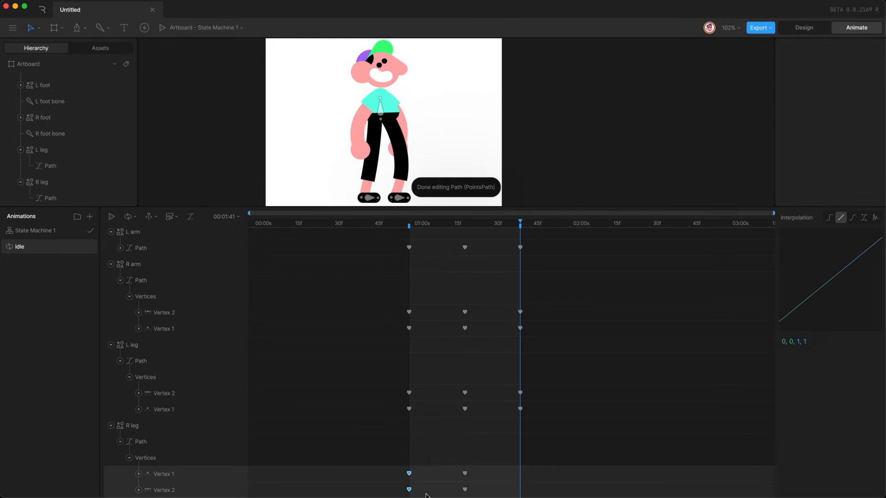
key(super+v)
drag(388, 465, 545, 496)
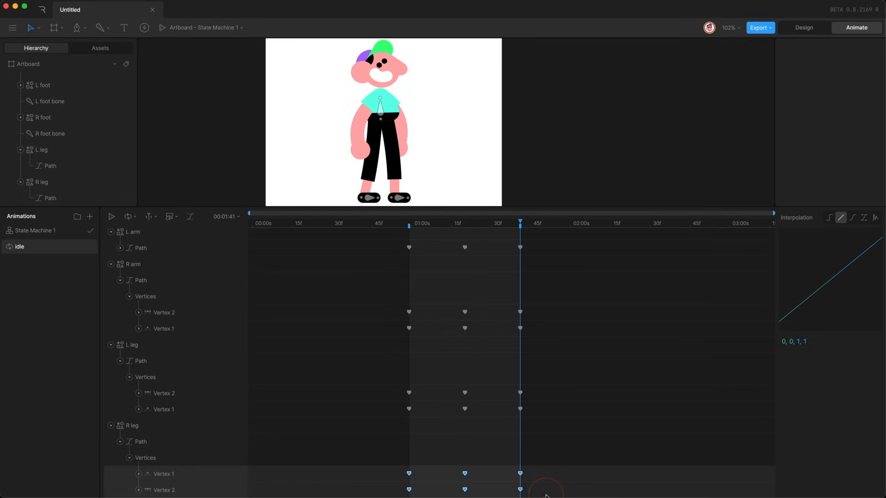
click(853, 218)
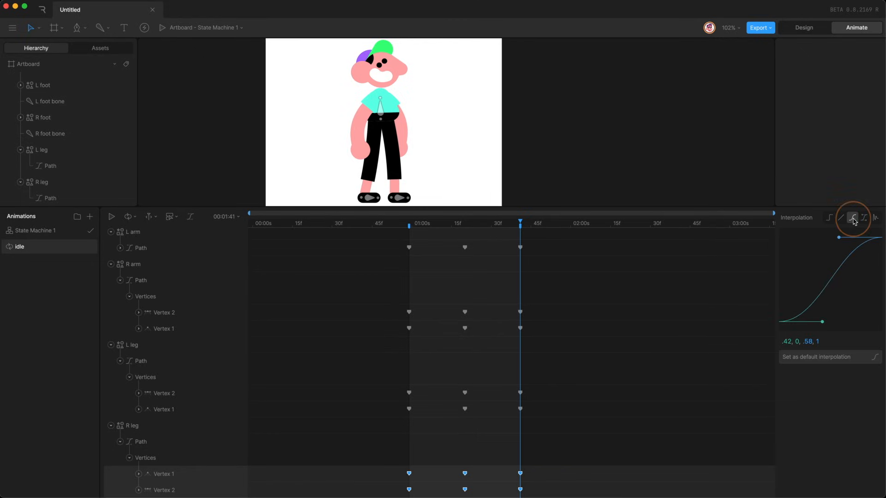
Preview the idle animation with the timeline rows collapsed and the whole artboard in view.
click(351, 426)
key(space)
key(u)
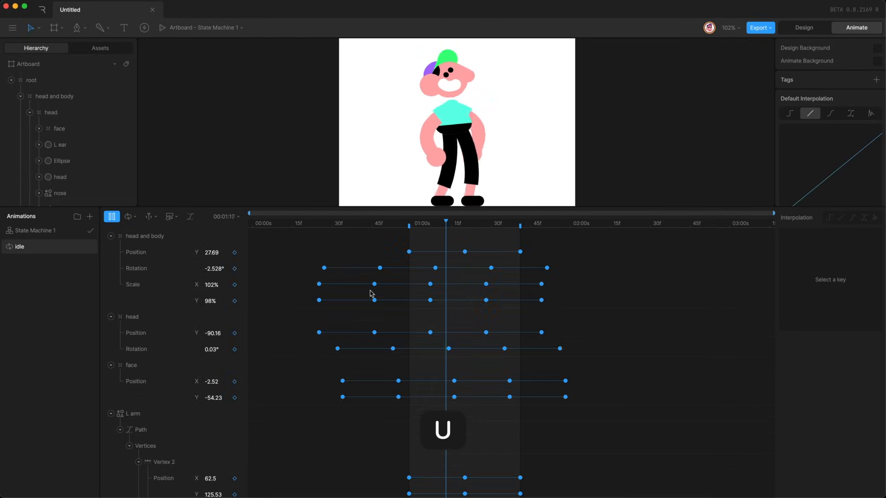
key(u)
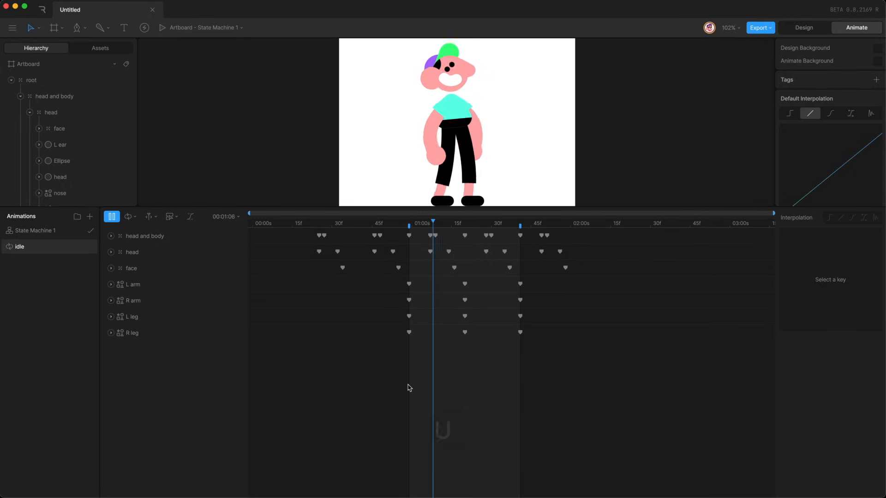
drag(436, 206, 437, 333)
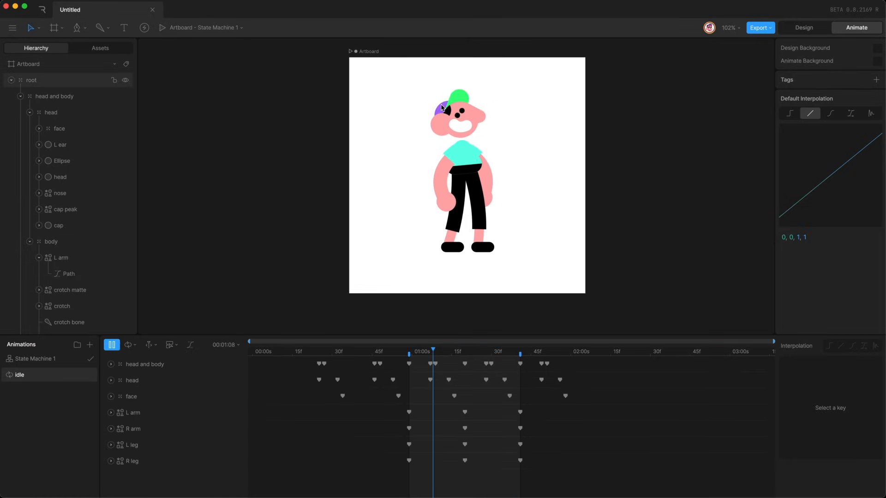
key(space)
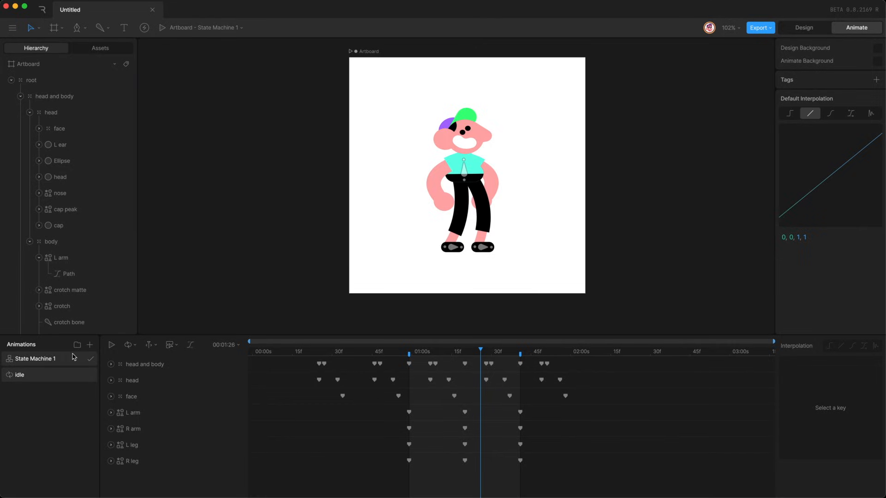
Add a new timeline animation named walk, place it below idle and set its playback to Loop.
click(90, 345)
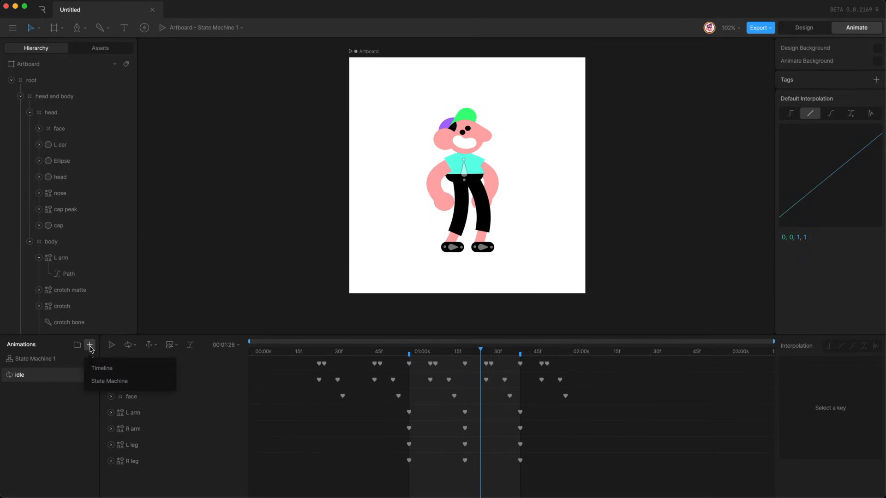
click(101, 370)
drag(29, 361, 29, 409)
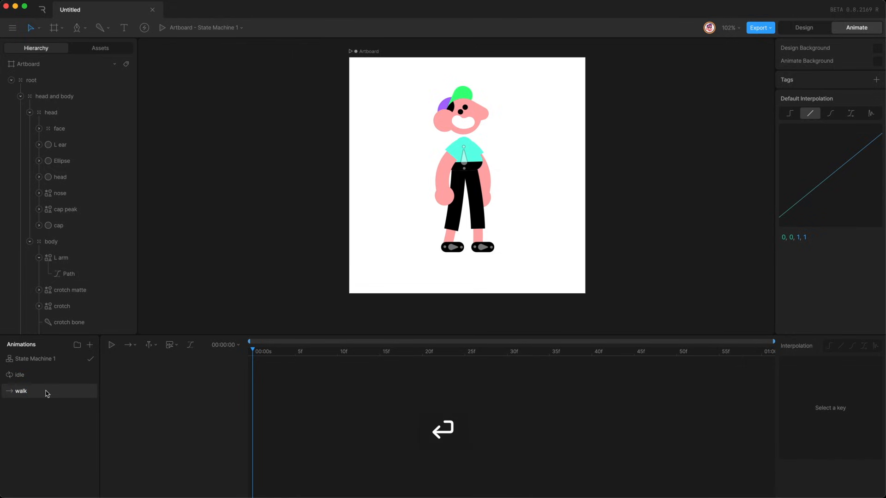
click(132, 349)
click(148, 381)
key(space)
Lengthen the walk timeline's duration and enable a work area running from 00:01:30 to 00:02:24.
click(240, 347)
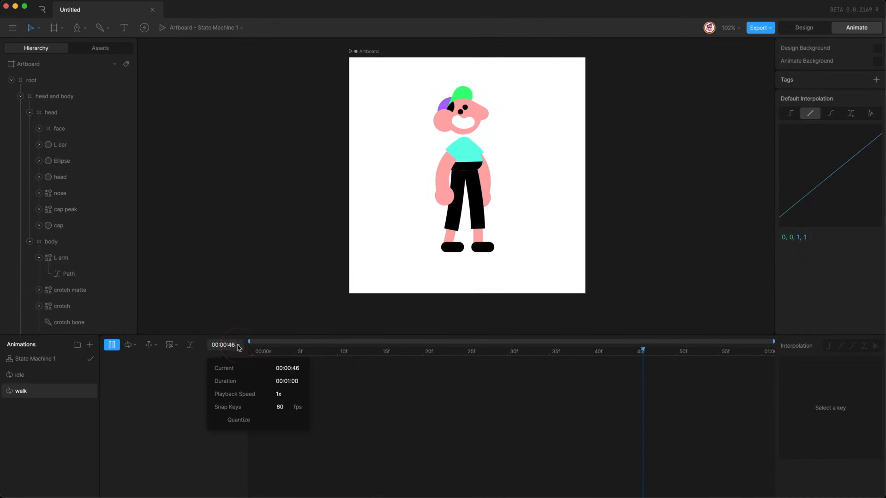
drag(288, 377, 787, 316)
click(130, 346)
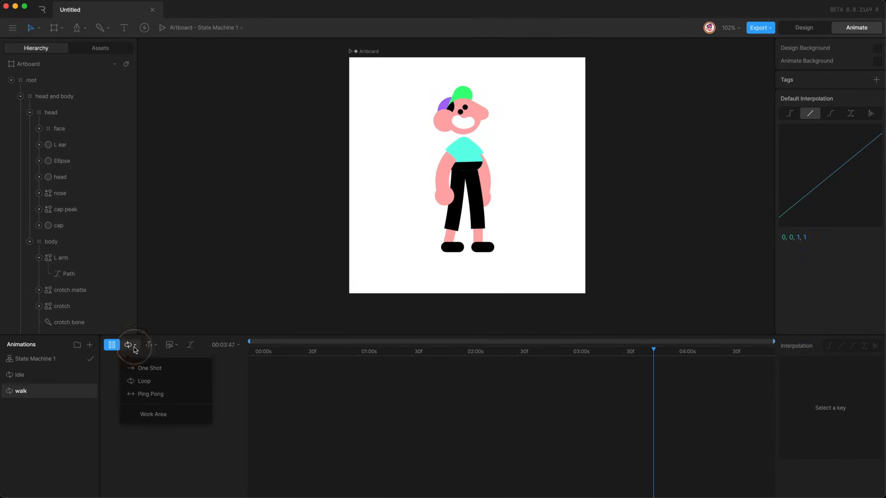
click(152, 412)
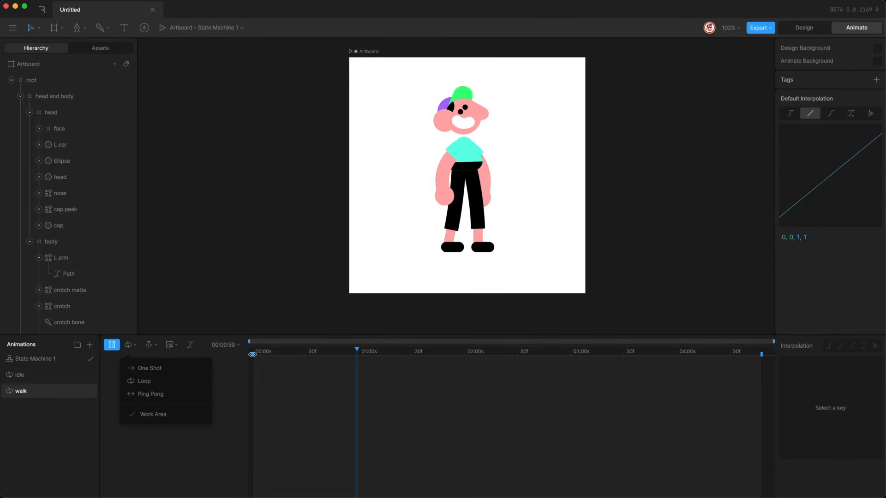
drag(252, 354, 412, 354)
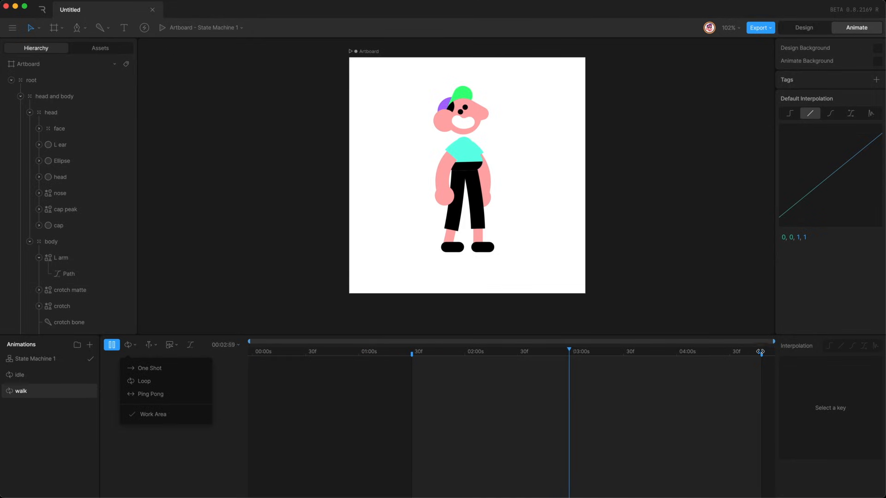
drag(761, 351, 516, 352)
drag(376, 335, 376, 231)
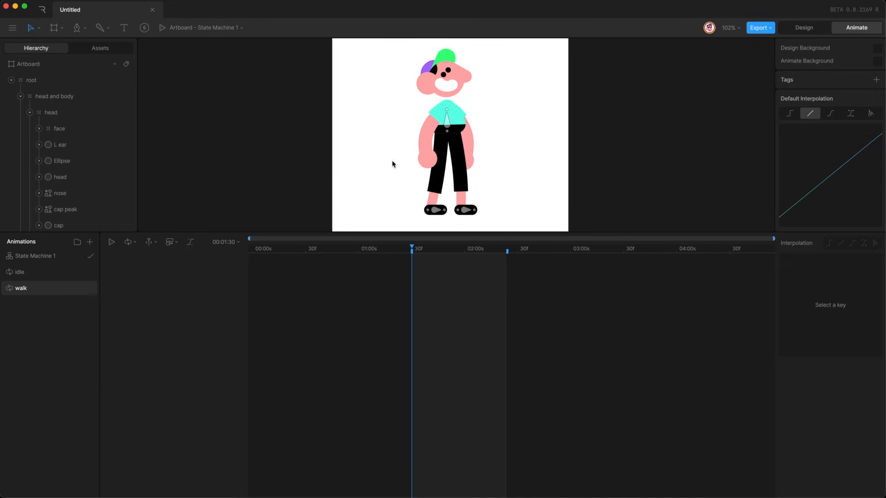
drag(330, 289, 414, 357)
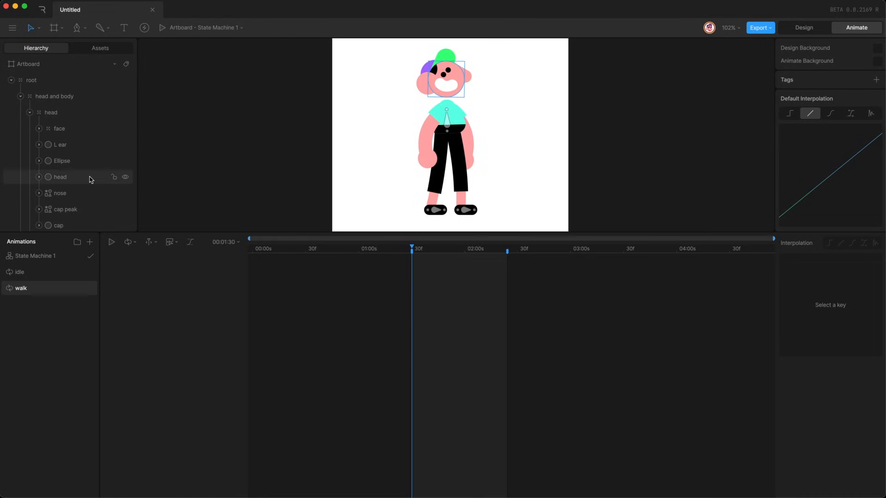
Key the head and body group's position, scale and rotation at 00:01:30 and reveal its keyed properties.
scroll(61, 188, down, 1)
scroll(61, 188, up, 1)
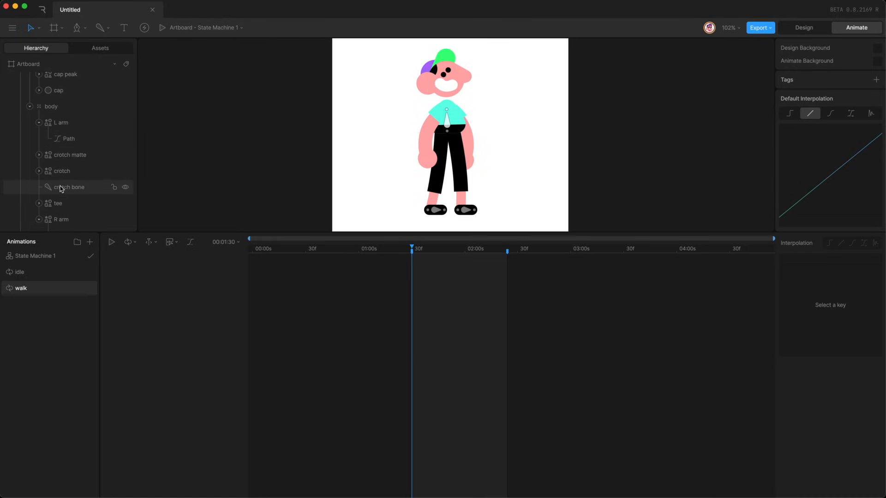
click(55, 96)
click(838, 70)
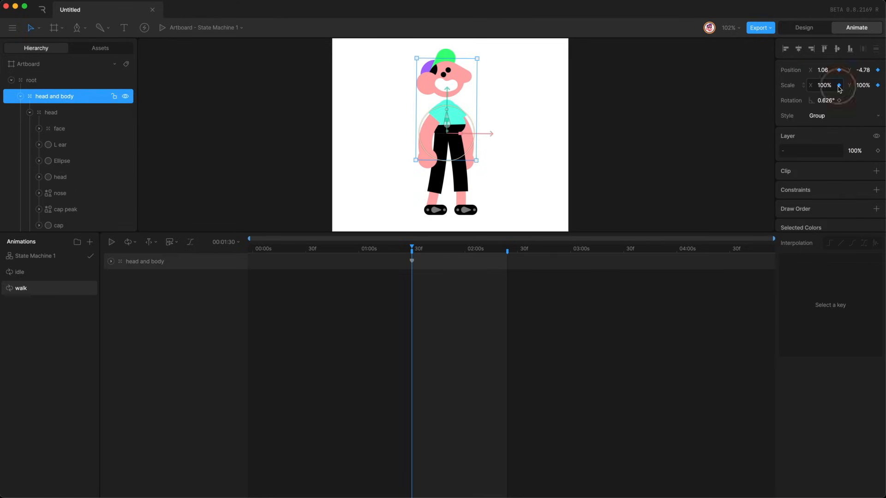
key(u)
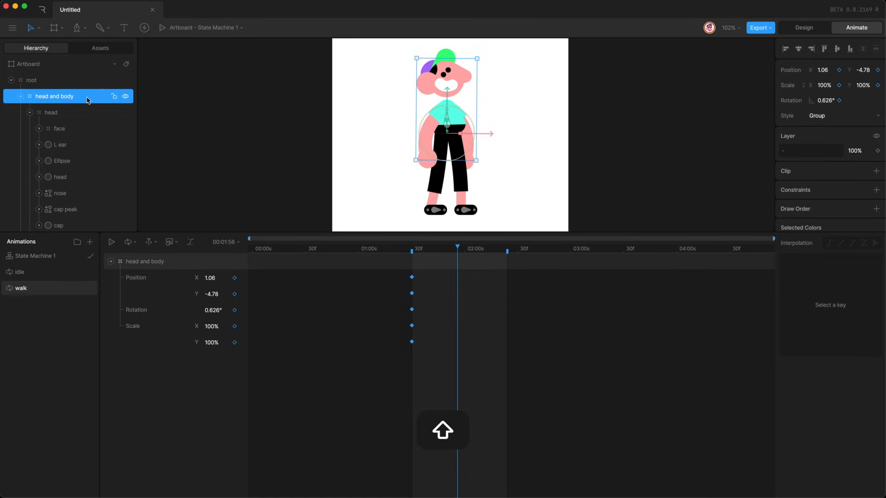
Key all head and body transform properties at 00:01:56, lowering position Y to 35.22 and setting rotation to 2.626°.
click(838, 70)
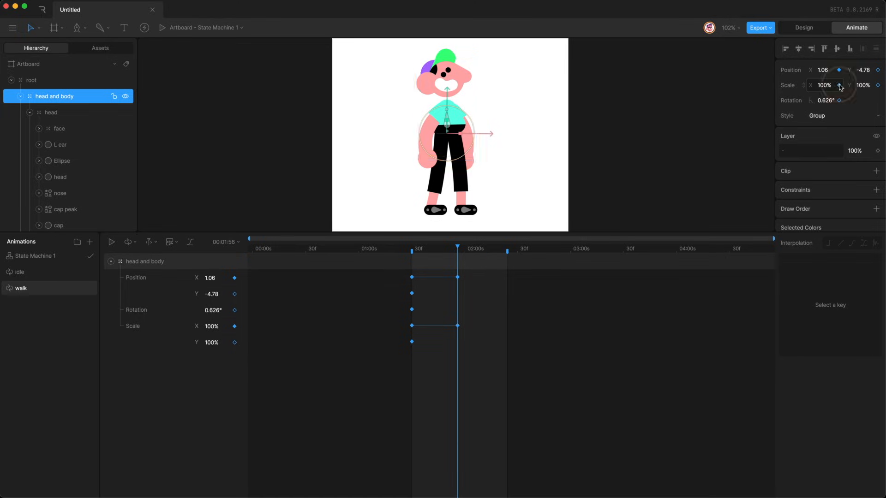
click(838, 85)
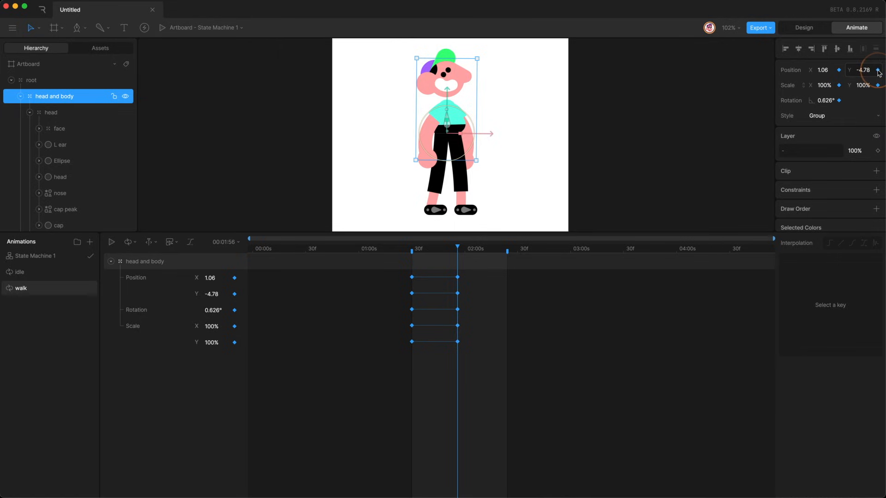
key(shift+Down)
key(shift+Down)
key(shift+Down)
key(shift+Down)
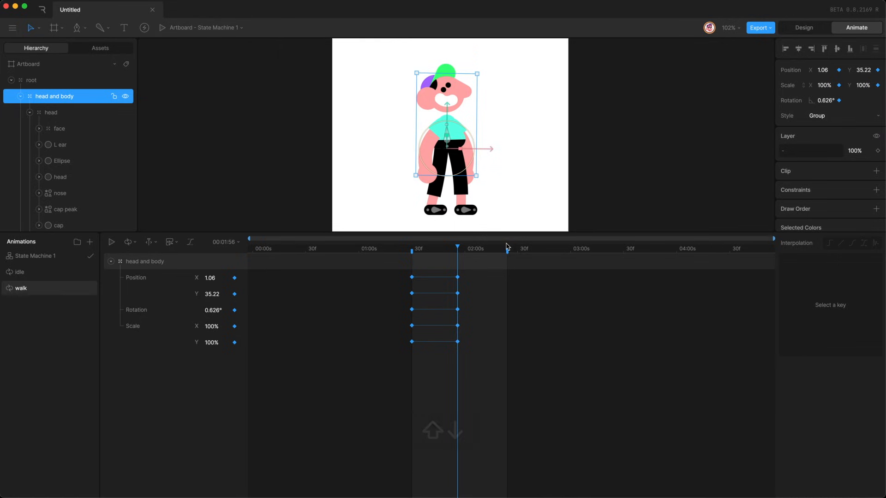
key(Up)
key(Up)
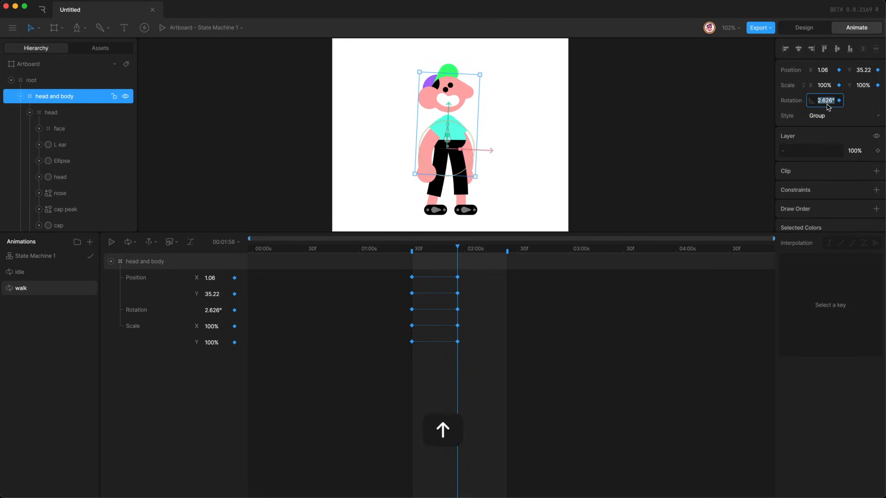
Squash the head and body group at 00:01:56 by setting scale X to 104% and scale Y to 96%.
click(824, 85)
key(Up)
key(Up)
key(Up)
key(Up)
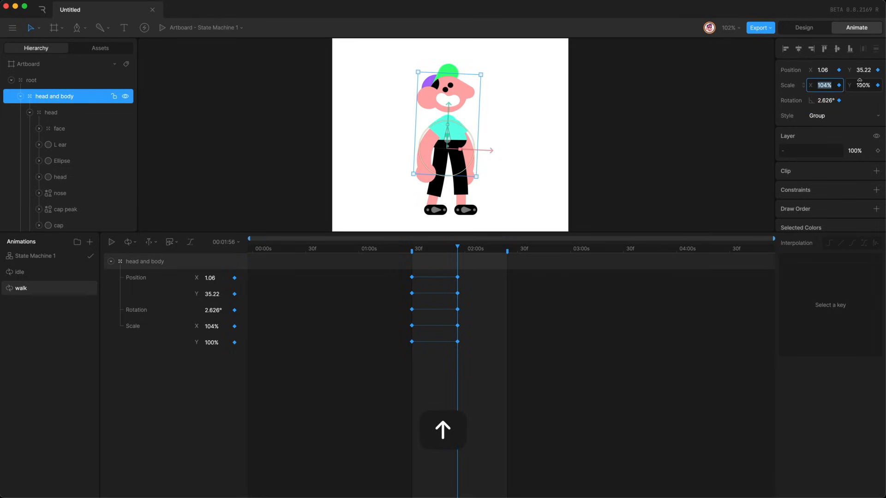
click(858, 85)
key(Down)
key(Down)
key(Down)
key(Down)
key(Down)
key(Up)
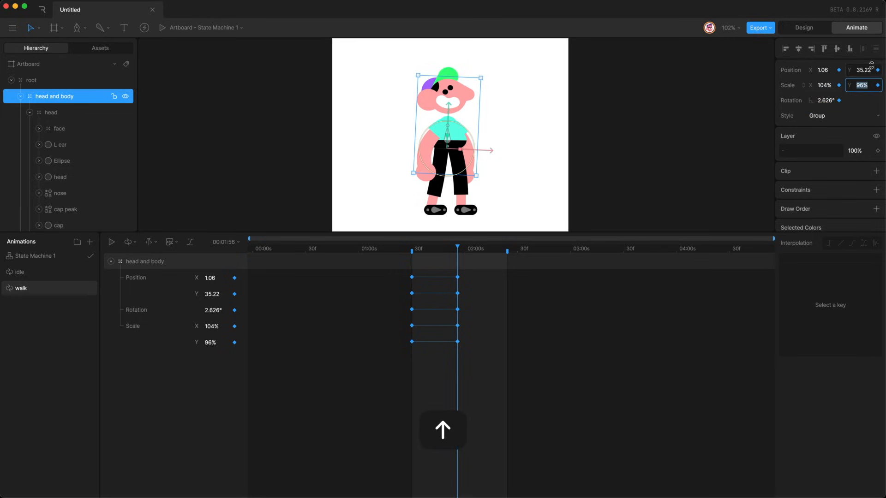
key(Return)
Lower the head and body group further at 00:01:56 by setting its position Y to 45.
click(863, 70)
key(shift+Up)
key(Down)
key(Down)
key(Up)
key(Up)
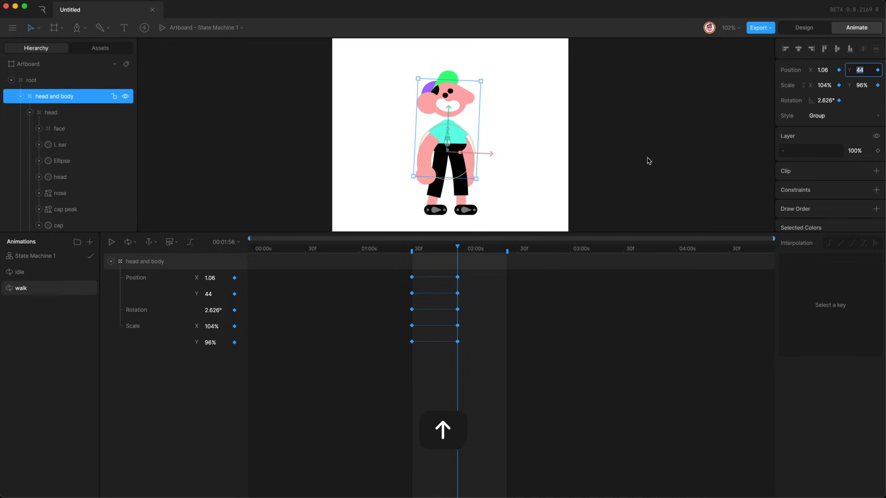
key(Return)
Duplicate the head and body keys from 00:01:30 to 00:02:24 and nudge the middle keys to the midpoint of the work area.
key(super+v)
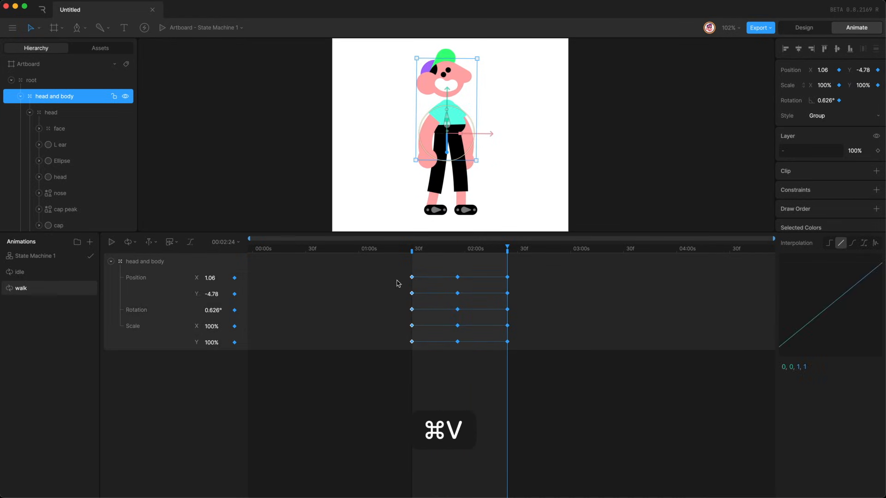
drag(441, 271, 469, 372)
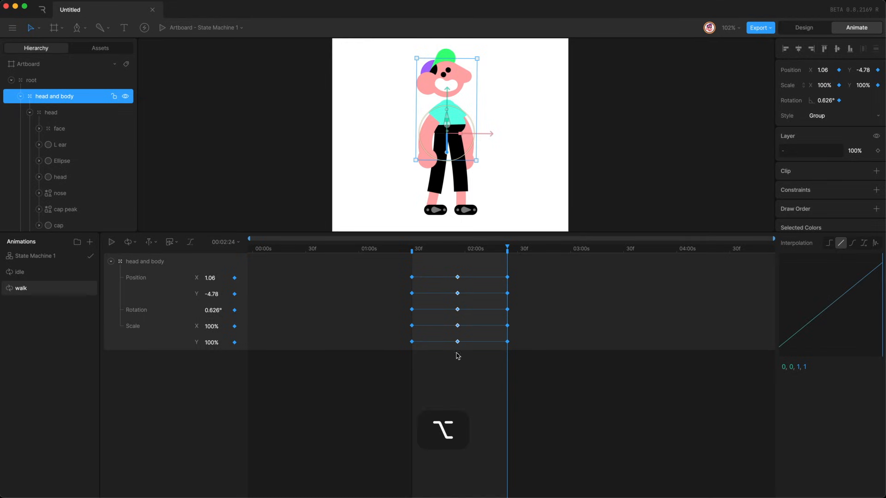
mouse_move(459, 345)
mouse_down()
mouse_move(468, 344)
mouse_move(458, 345)
mouse_up()
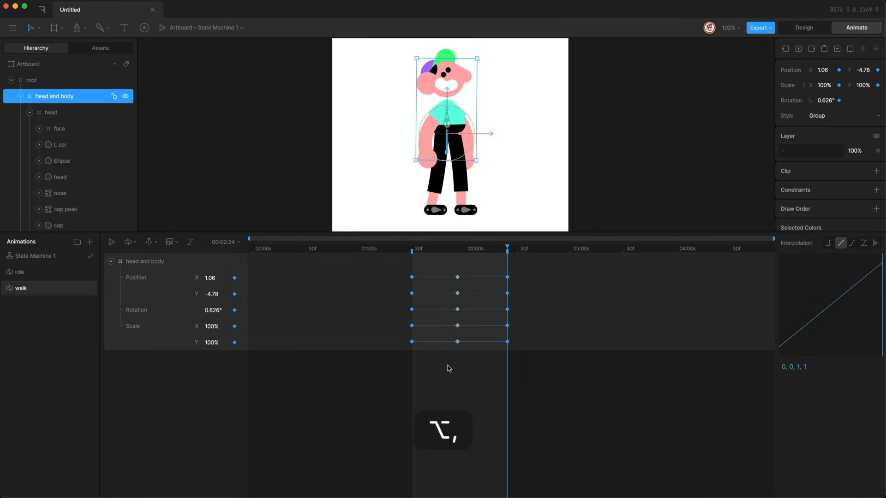
key(alt+comma)
key(alt+comma)
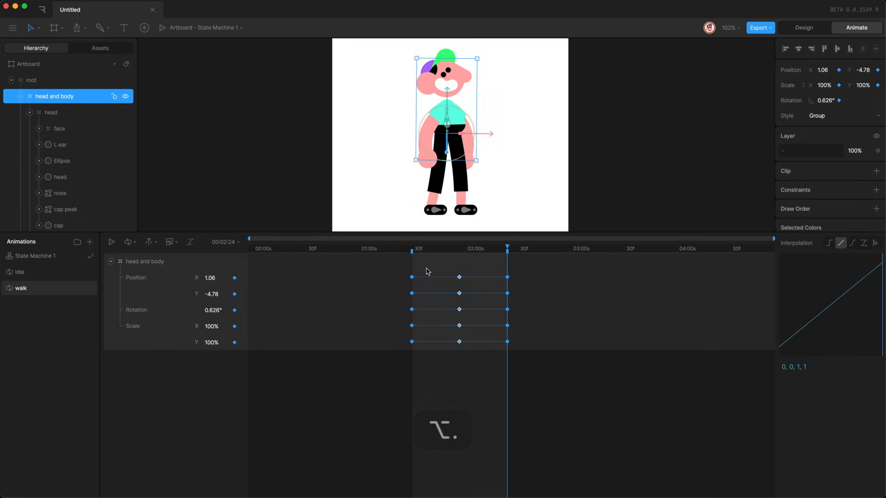
Apply cubic interpolation (.42, 0, .58, 1) to all head and body keys and preview the walk loop.
click(400, 279)
click(854, 244)
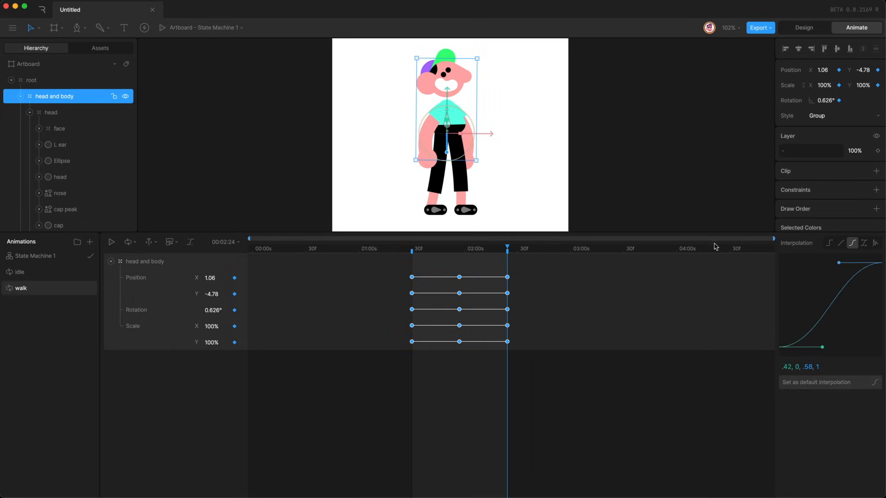
key(space)
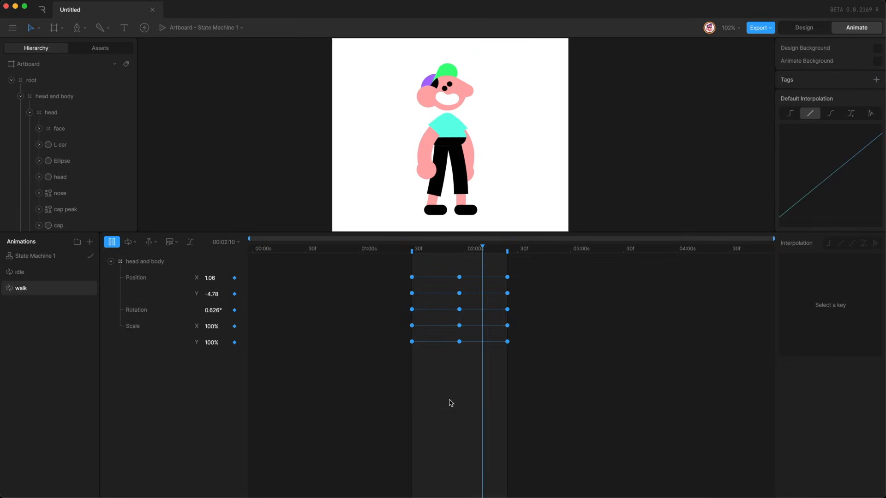
key(space)
Key the X and Y positions of the L and R foot bones at 00:01:30 and duplicate those keys to 00:01:53.
scroll(54, 184, down, 8)
click(61, 127)
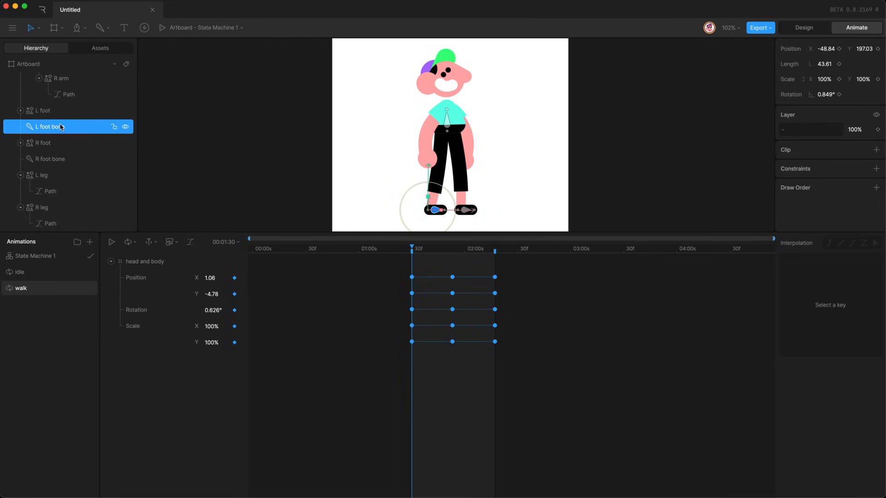
super+click(55, 163)
click(838, 49)
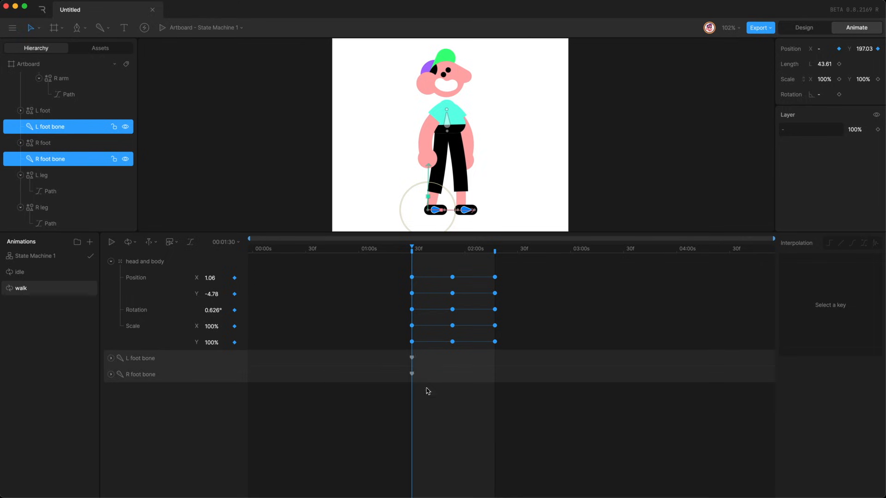
key(u)
click(453, 249)
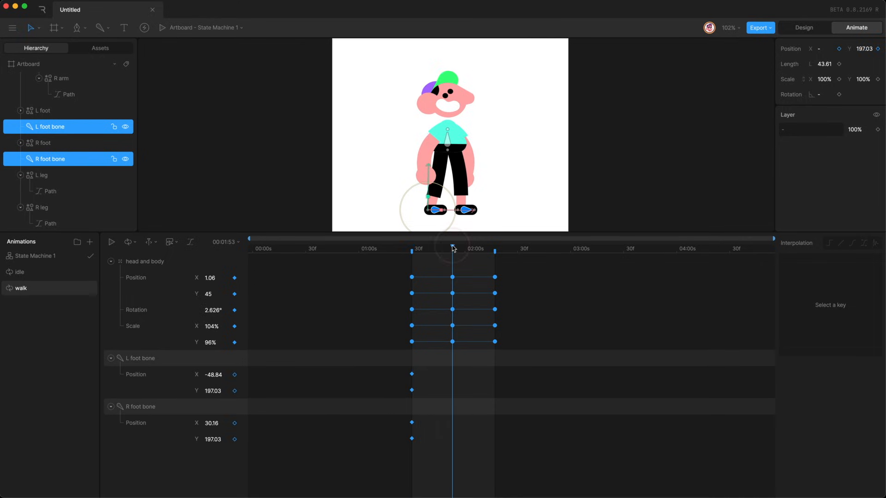
key(super+v)
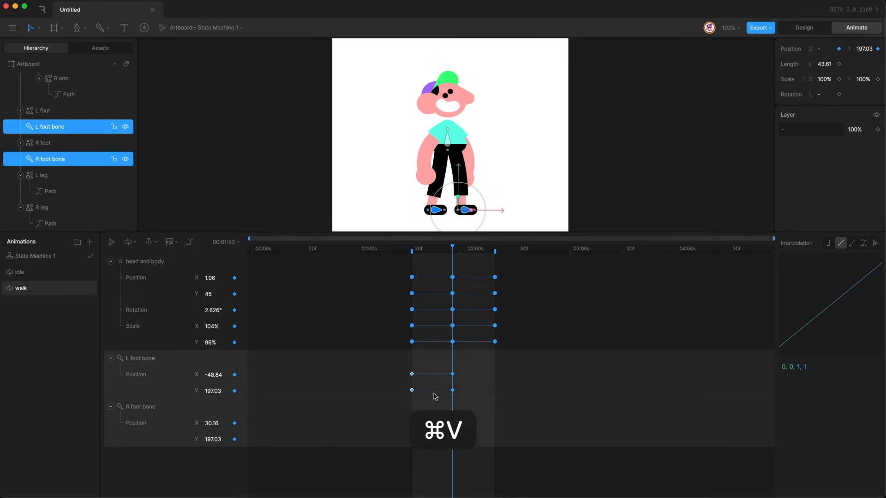
Paste the L and R foot bone position keys at 00:02:17, and return to the middle keys at 00:01:53.
click(495, 249)
key(super+c)
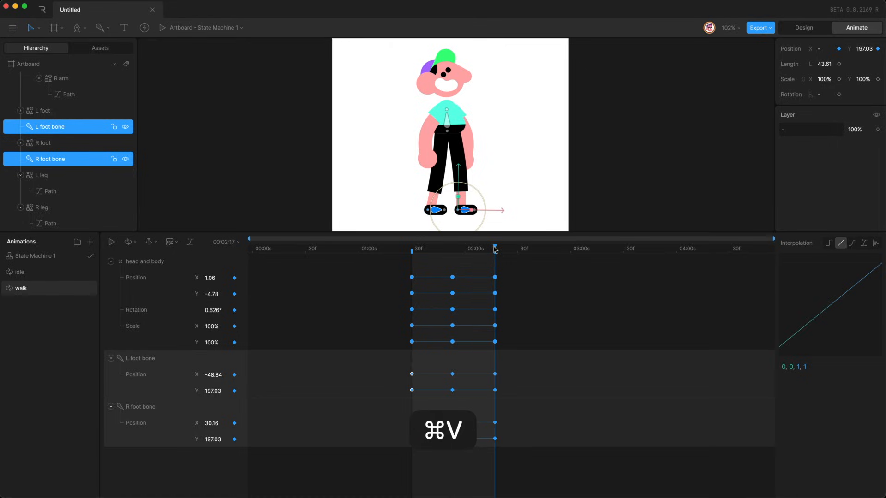
click(340, 399)
click(454, 249)
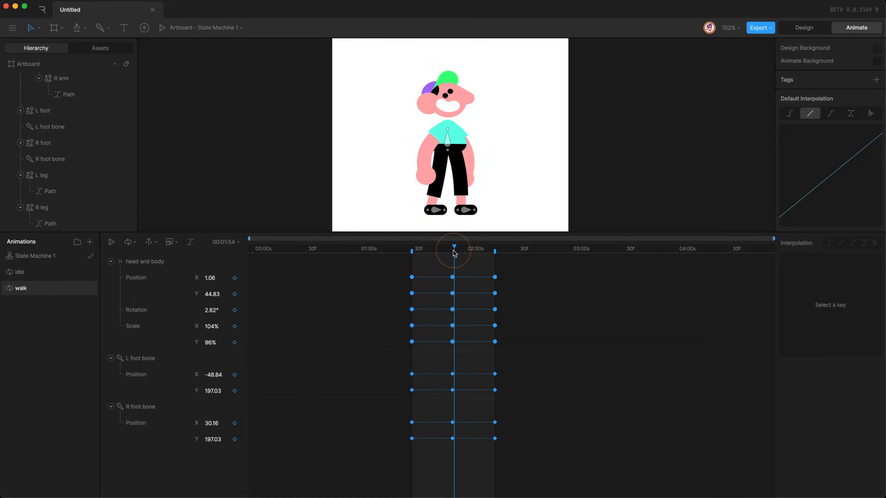
key(comma)
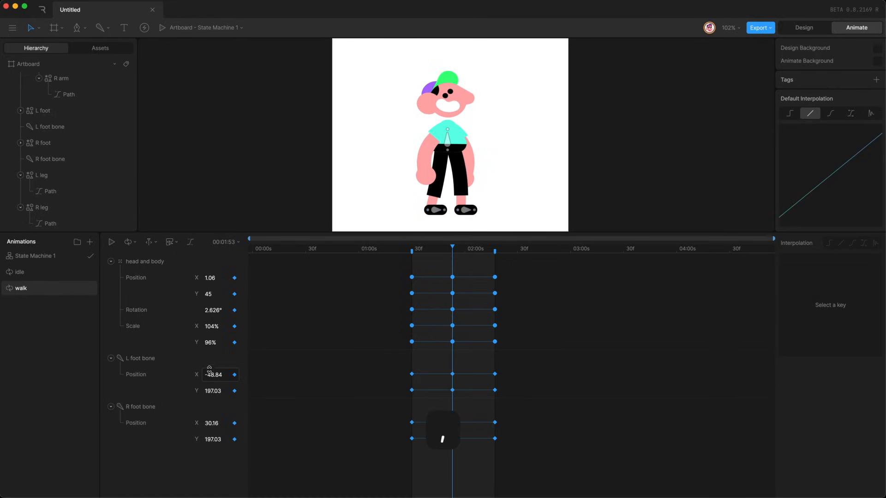
Cross the feet at 00:01:53 by setting position X to 21 for the L foot bone and -50 for the R foot bone.
click(209, 372)
key(shift+Up)
key(shift+Up)
key(shift+Up)
key(shift+Up)
key(shift+Up)
key(shift+Up)
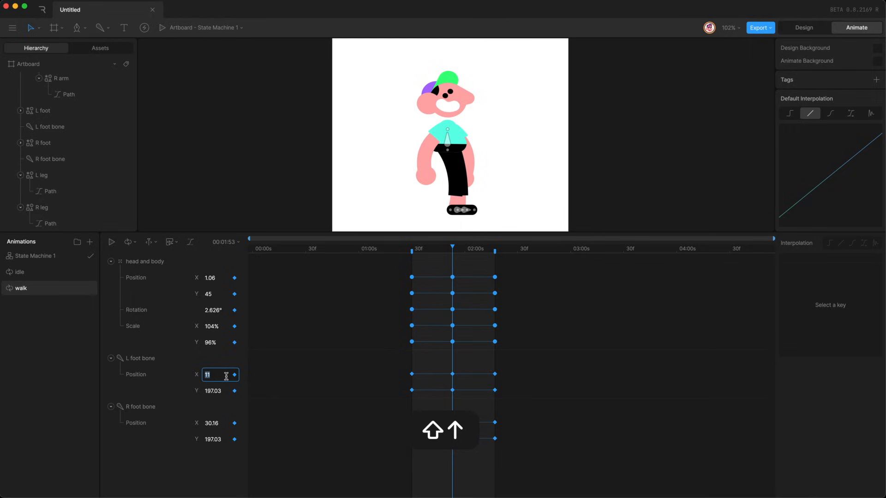
click(212, 422)
key(shift+Down)
key(shift+Down)
key(shift+Down)
key(shift+Down)
key(shift+Down)
key(shift+Down)
key(shift+Down)
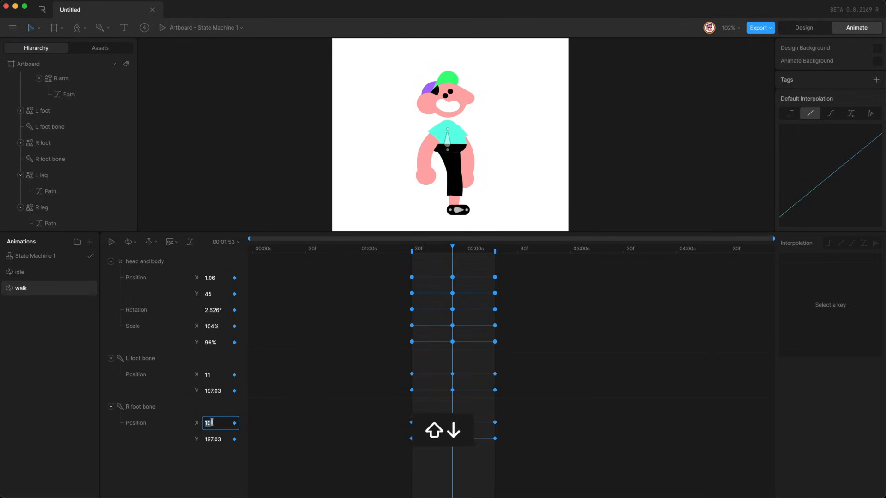
Spread the feet at 00:01:30 and 00:02:17 with position X -79 for the L foot bone and 60 for the R foot bone, and preview.
click(412, 248)
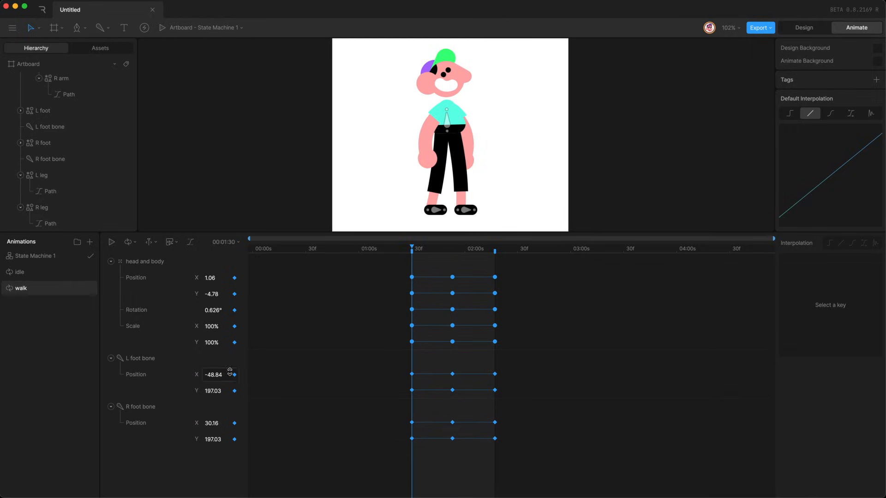
click(223, 373)
key(shift+Down)
key(shift+Down)
key(shift+Down)
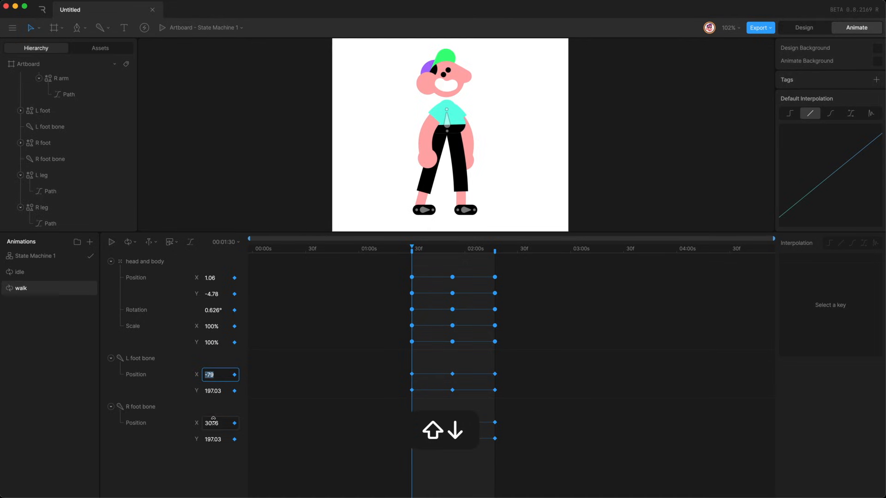
click(213, 421)
key(shift+Up)
key(shift+Up)
key(shift+Up)
scroll(372, 310, right, 3)
key(space)
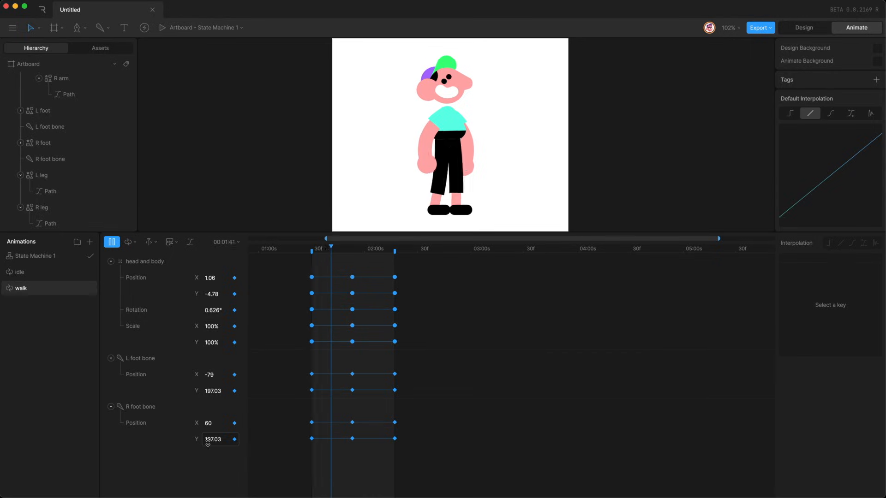
key(space)
Extend the work area end to 00:03:04 and repeat the head and body keys from 00:02:17 up to that end.
drag(394, 248, 477, 249)
click(396, 250)
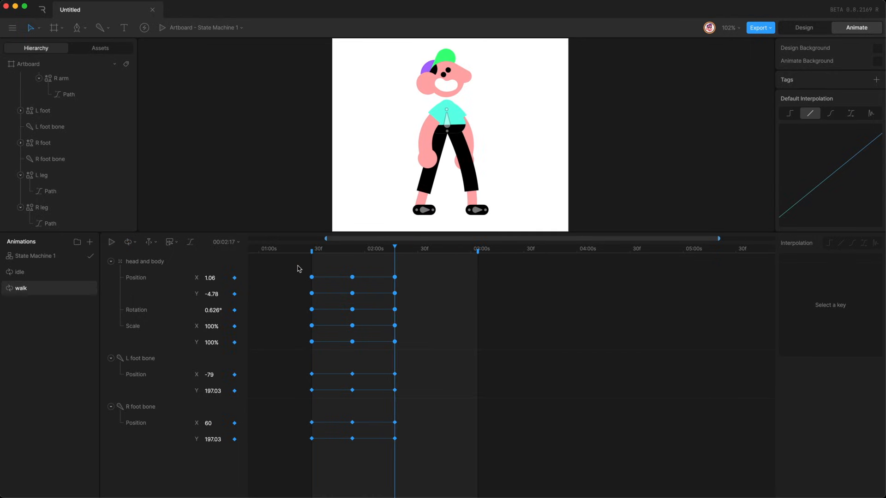
drag(301, 263, 419, 360)
key(super+v)
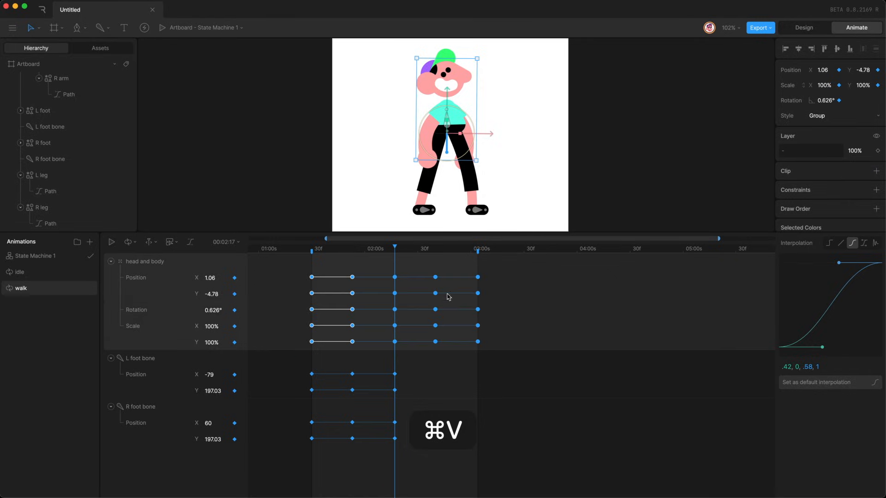
click(469, 269)
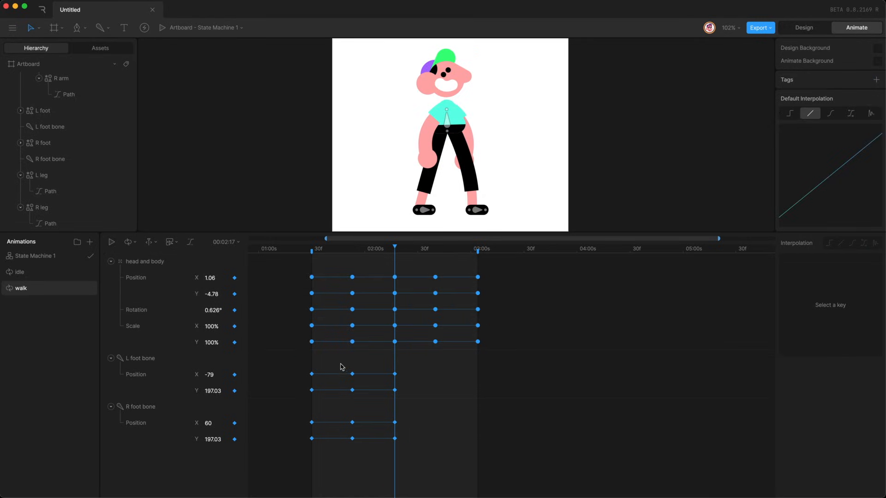
Retime the foot bone keys so the last ones sit at 00:03:04 and the middle ones at 00:02:17, and preview the loop.
drag(376, 365, 406, 461)
drag(394, 388, 478, 381)
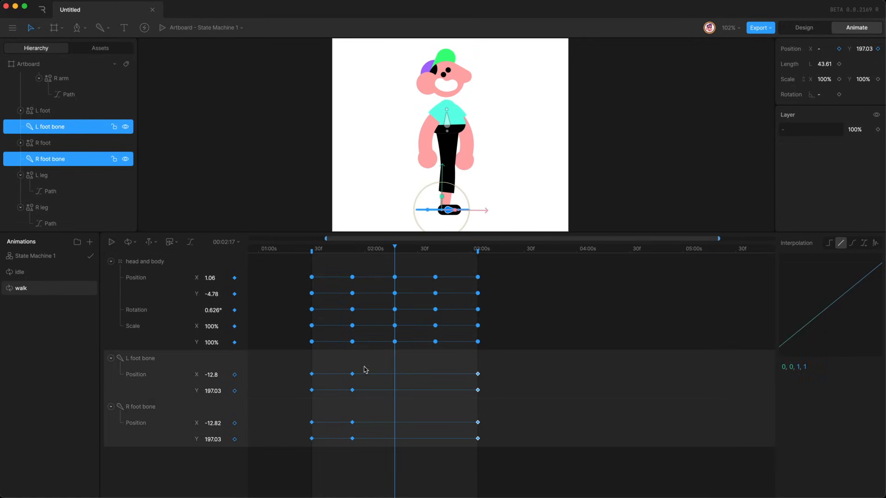
drag(344, 367, 396, 445)
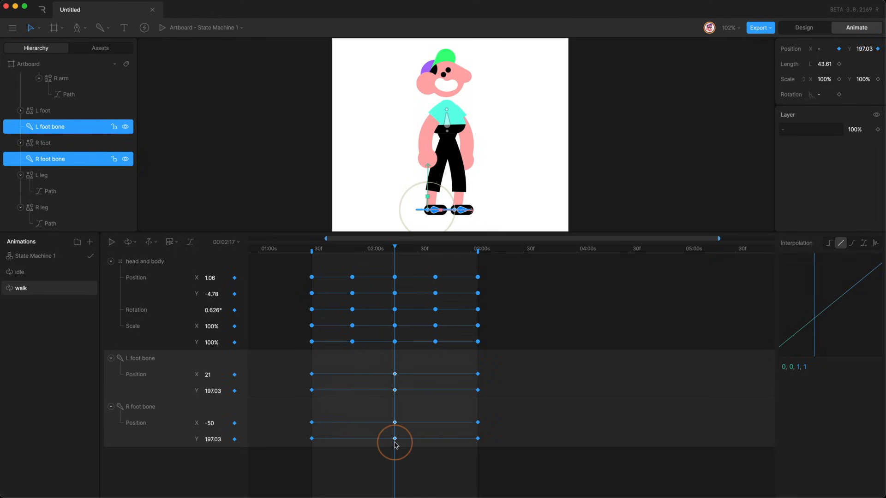
click(364, 405)
key(space)
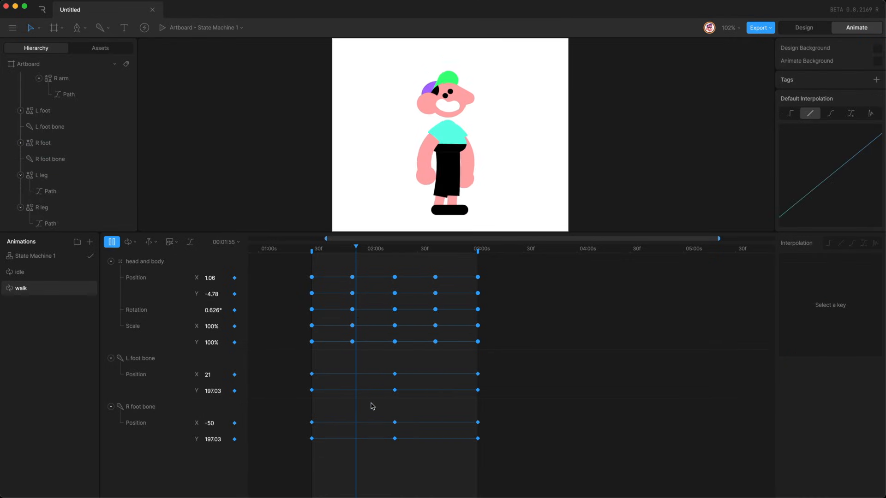
Shift the head and body keys earlier so the lowered pose starts at 00:01:30, delete the keys before the work area, and preview.
click(312, 249)
drag(287, 272, 437, 339)
drag(279, 269, 257, 344)
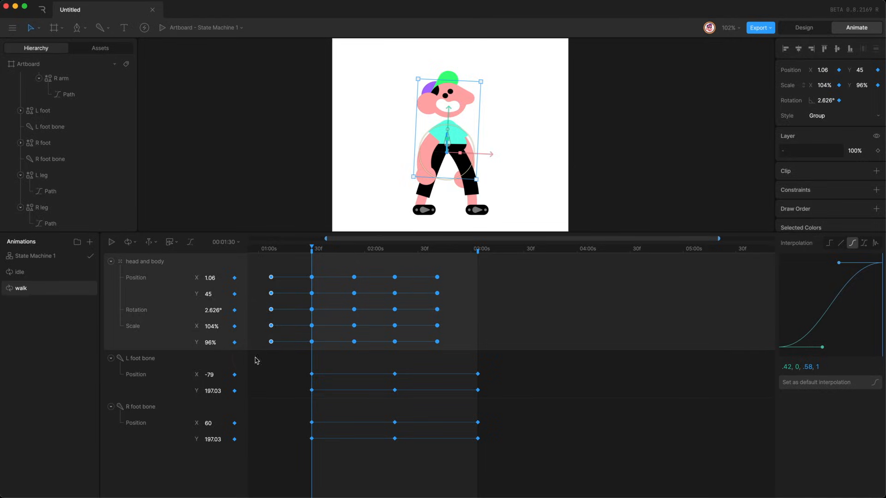
key(BackSpace)
key(space)
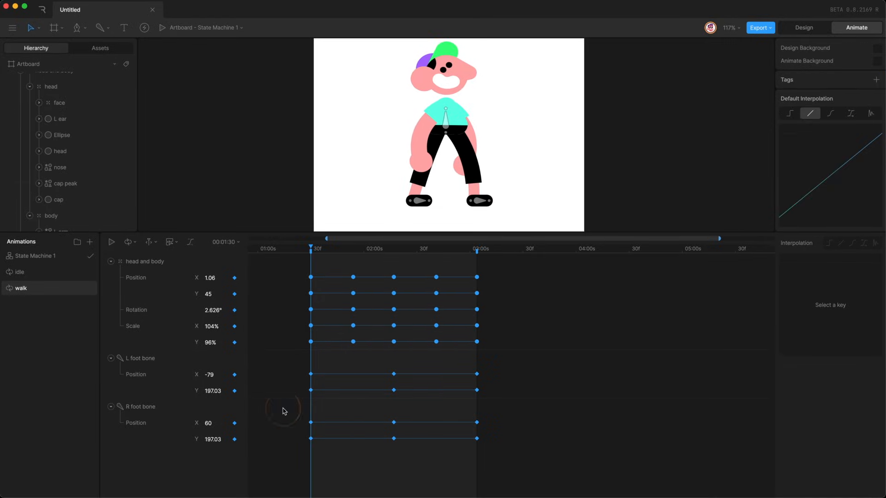
Delete all R foot bone position keys and preview the walk with only the left foot animated.
drag(299, 408, 518, 469)
key(BackSpace)
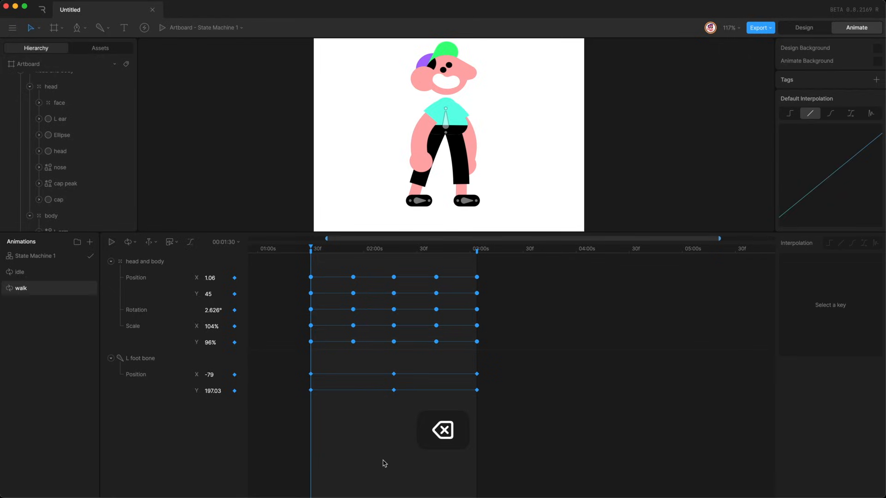
key(space)
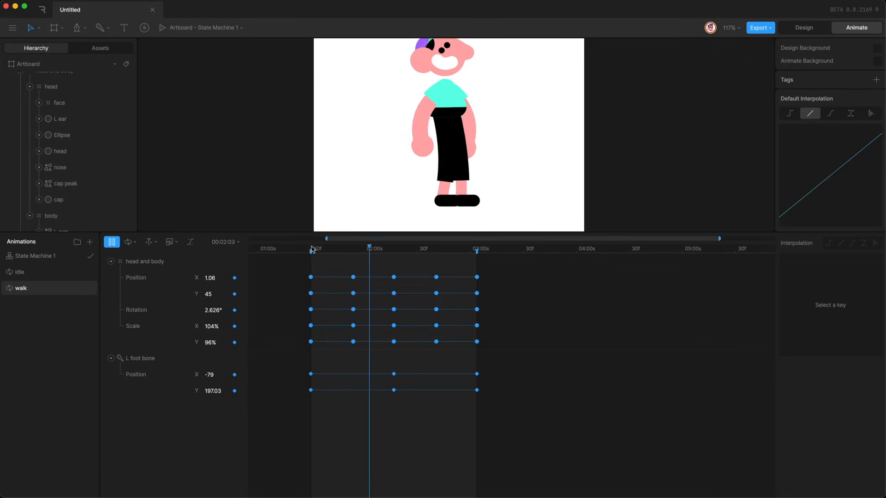
scroll(310, 249, left, 1)
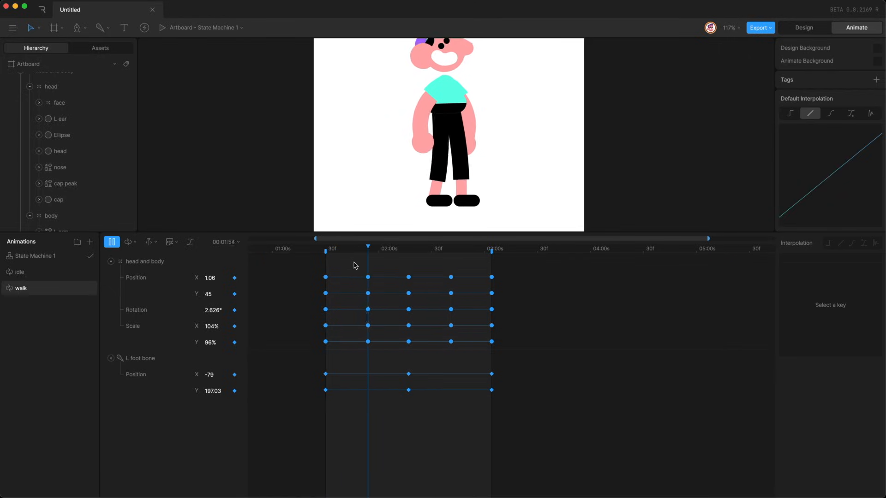
drag(358, 267, 559, 445)
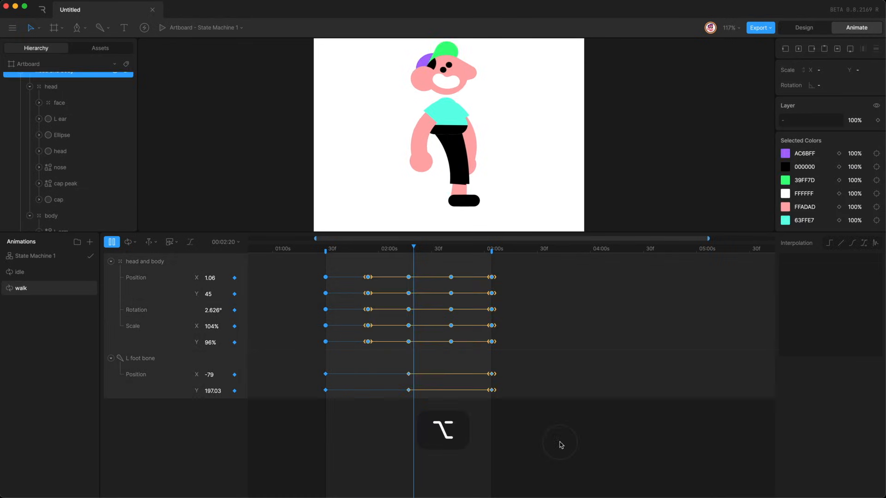
key(alt+period)
click(420, 418)
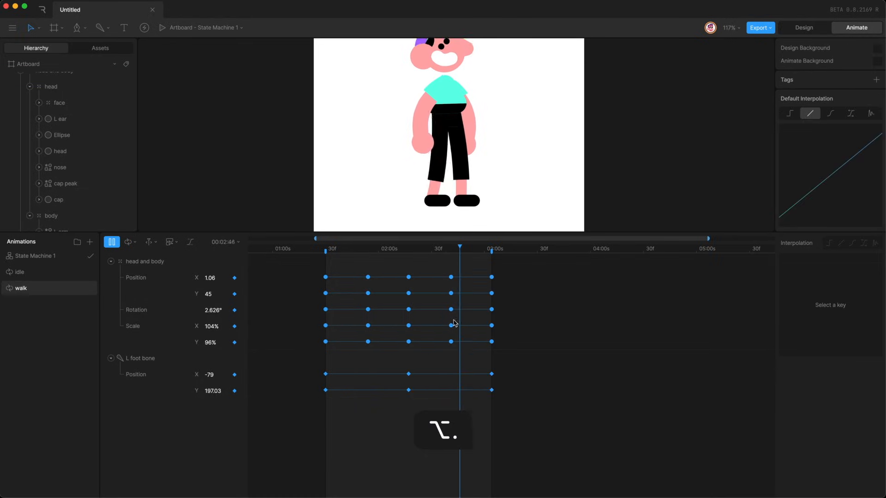
Set the walk animation's playback speed to 1.5.
scroll(366, 324, right, 2)
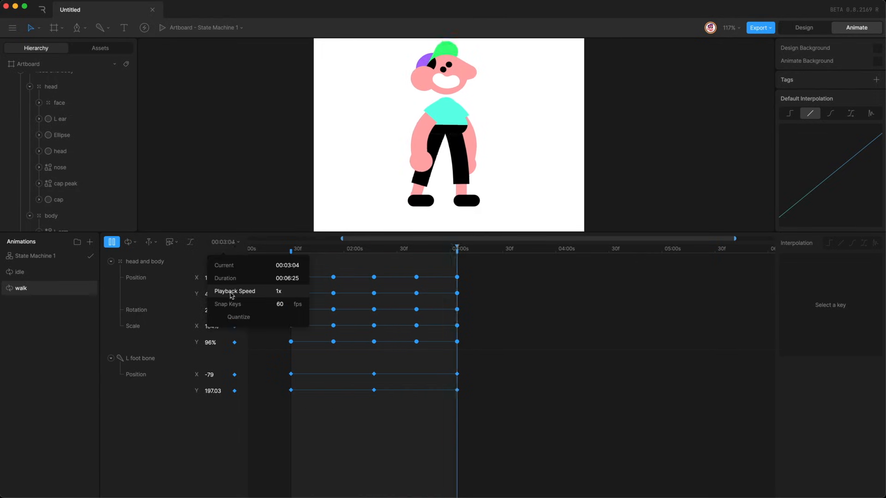
click(286, 290)
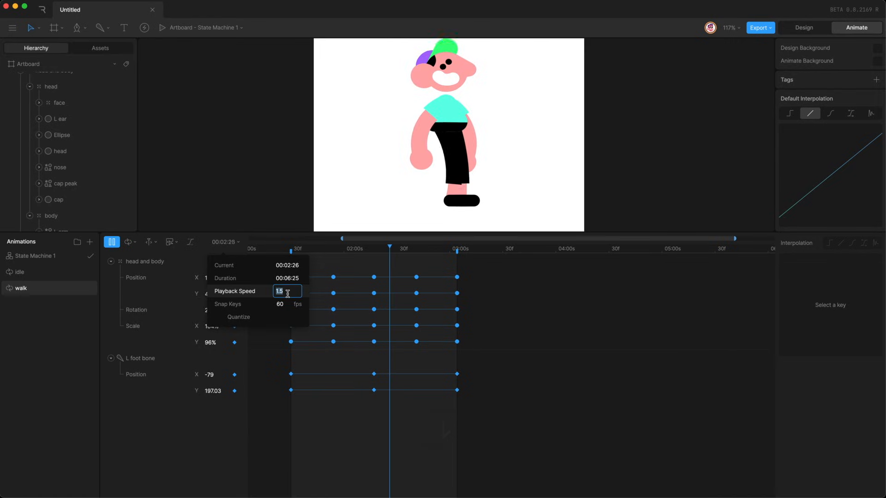
key(Return)
click(559, 348)
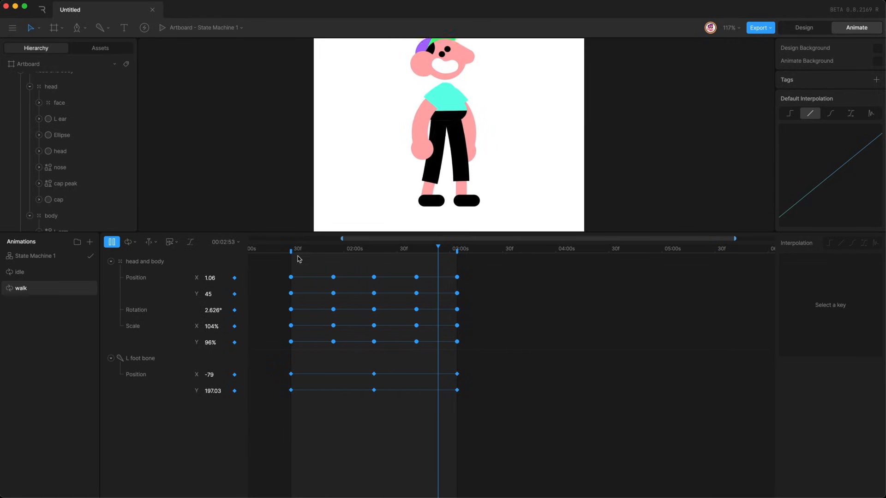
Lift the left foot at 00:01:54 by setting the L foot bone's position Y to 147.
drag(290, 250, 335, 257)
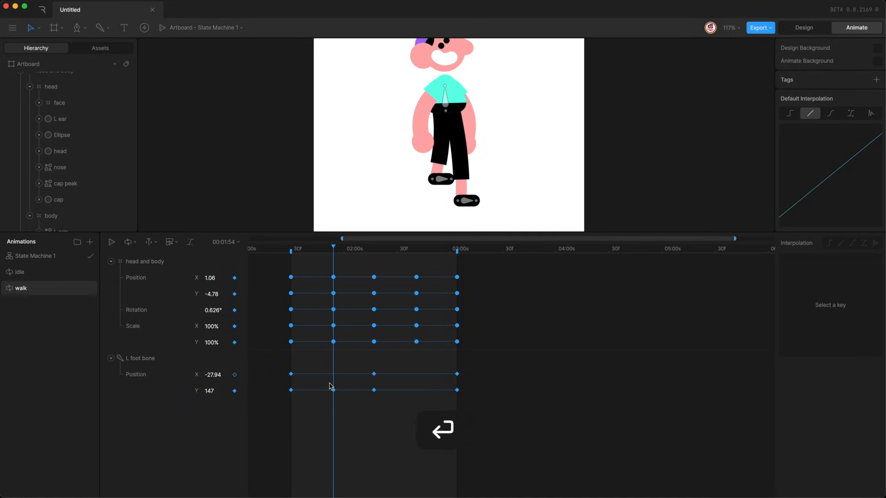
drag(374, 252, 333, 244)
Try rotating the L foot bone at 00:01:54 and undo the rotation.
scroll(59, 182, down, 5)
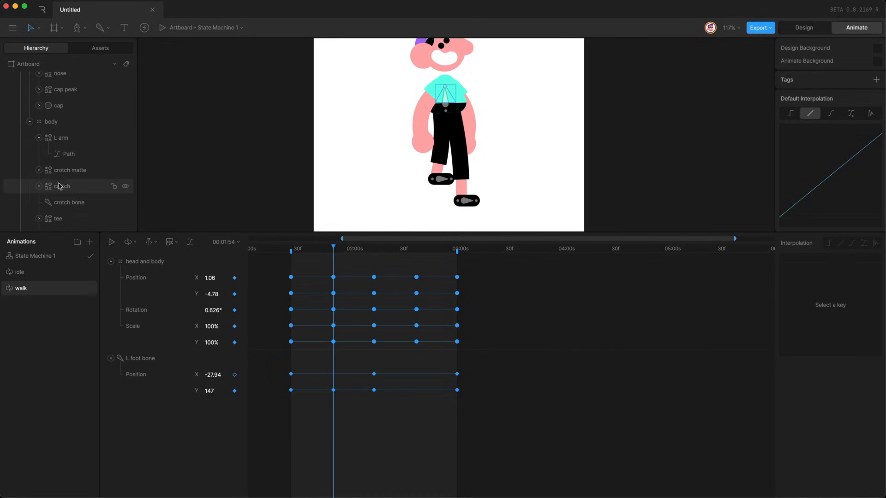
scroll(59, 186, down, 3)
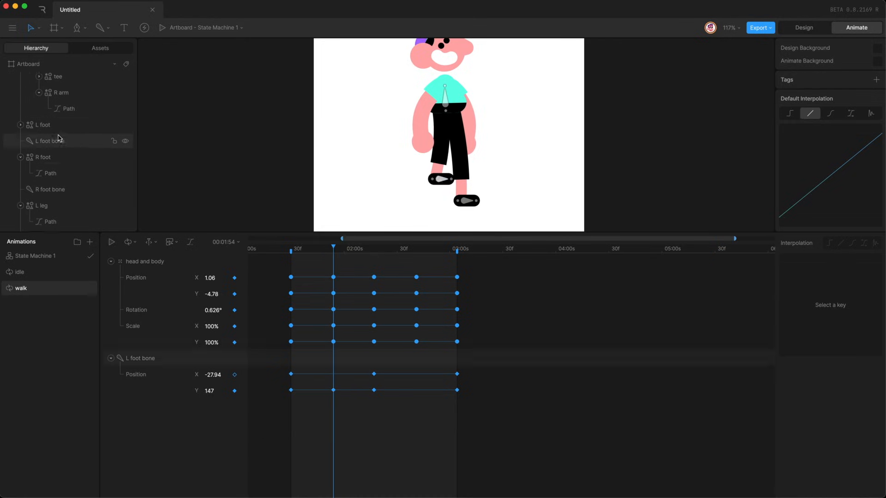
click(60, 141)
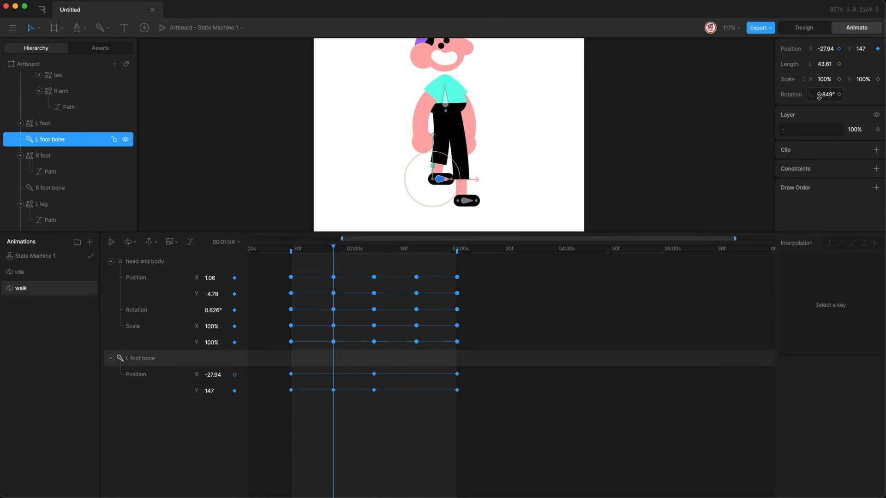
drag(829, 94, 842, 62)
key(super+z)
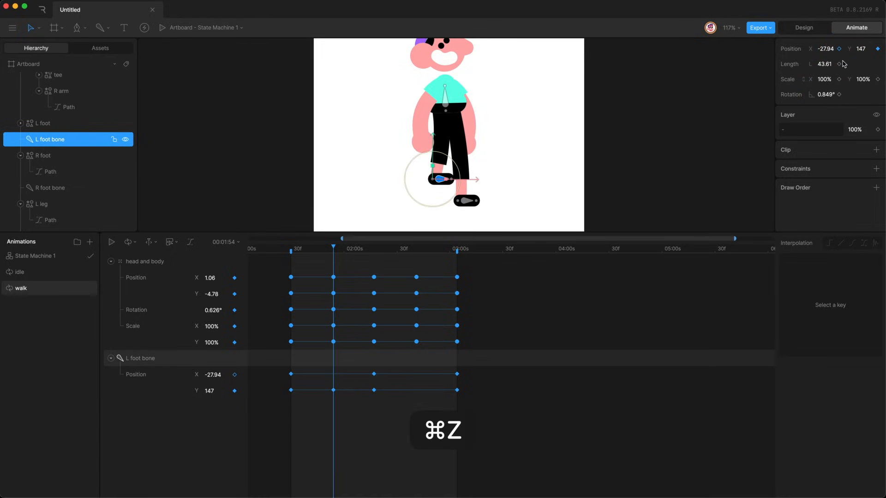
Open the L foot's path for vertex editing and key all its vertices at 00:01:54 and 00:01:30.
click(69, 122)
key(Return)
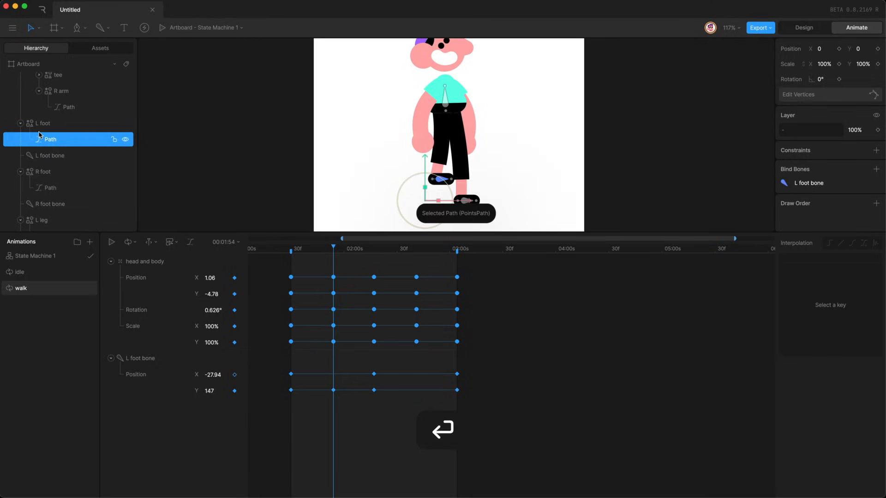
key(Return)
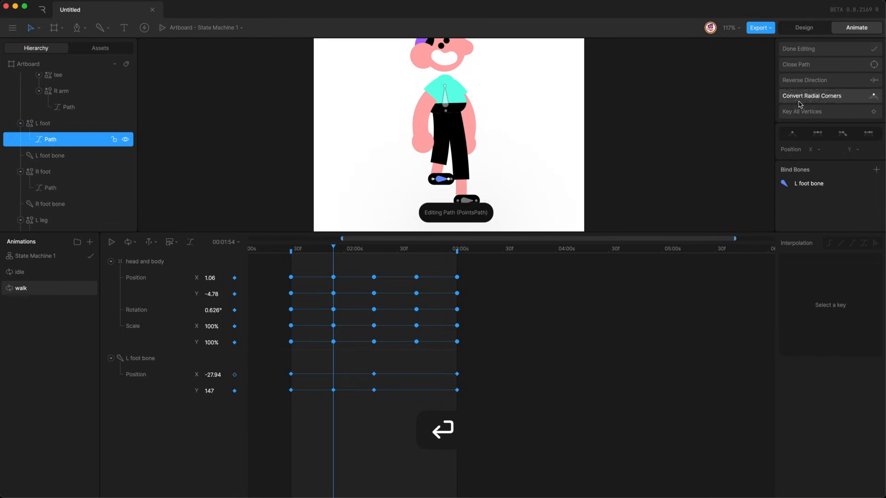
click(819, 112)
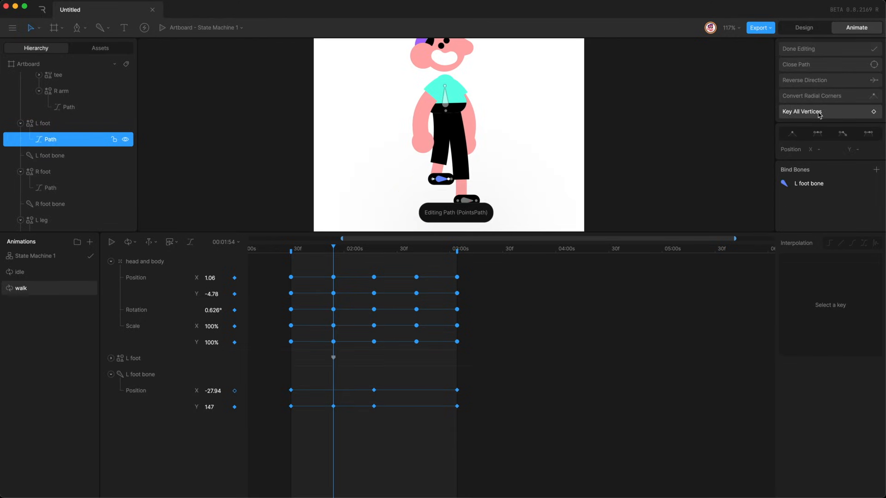
click(291, 244)
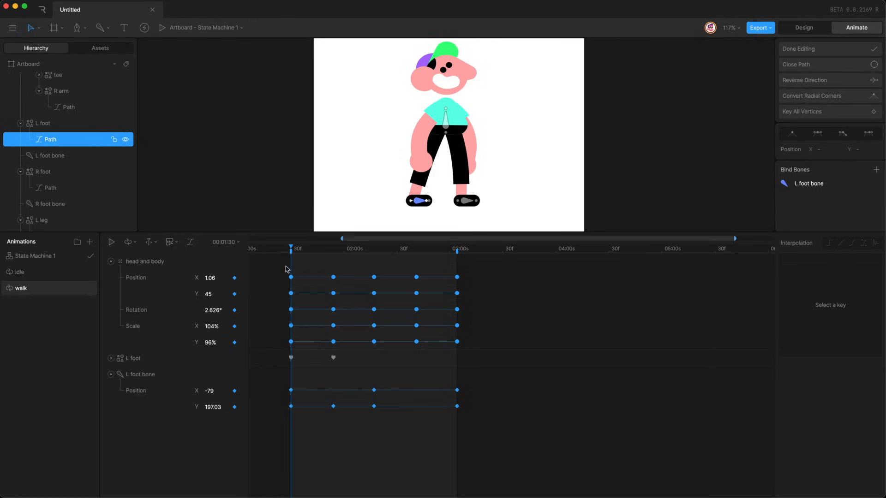
Tilt the lifted left foot's toe downward at 00:01:54 by moving its toe vertex to about X 8, Y 37.
drag(292, 249, 333, 247)
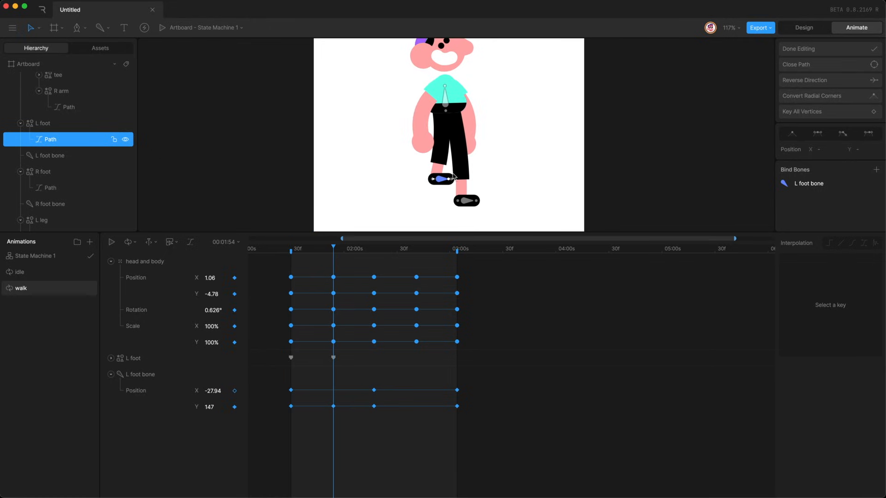
drag(449, 180, 435, 194)
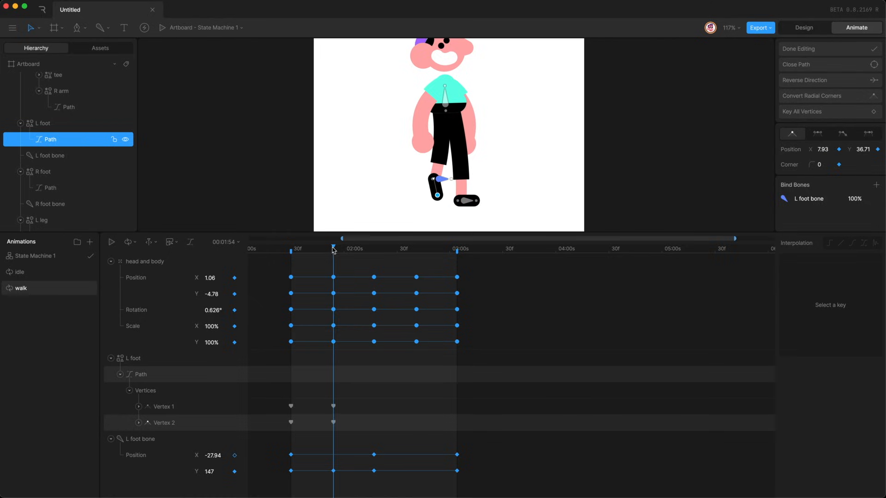
Key all L foot path vertices at 00:02:16 and lift the toe vertex to about X 24, Y -32.
drag(333, 249, 372, 251)
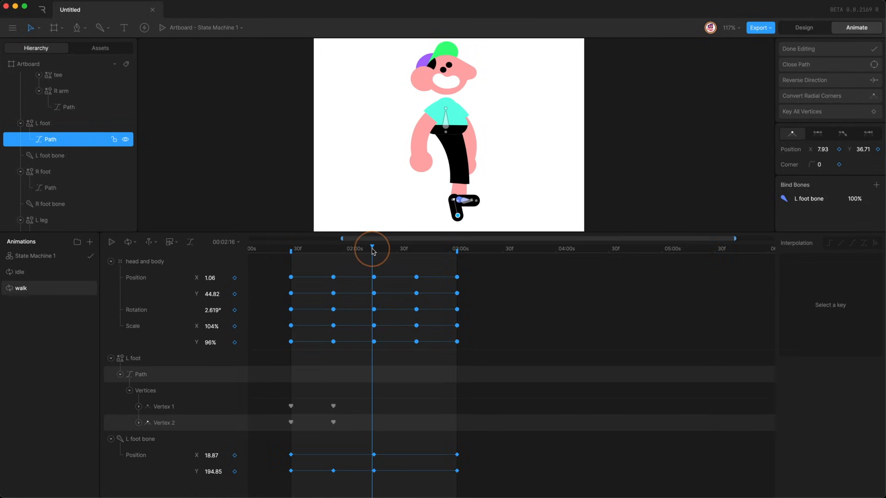
click(811, 112)
drag(458, 217, 477, 174)
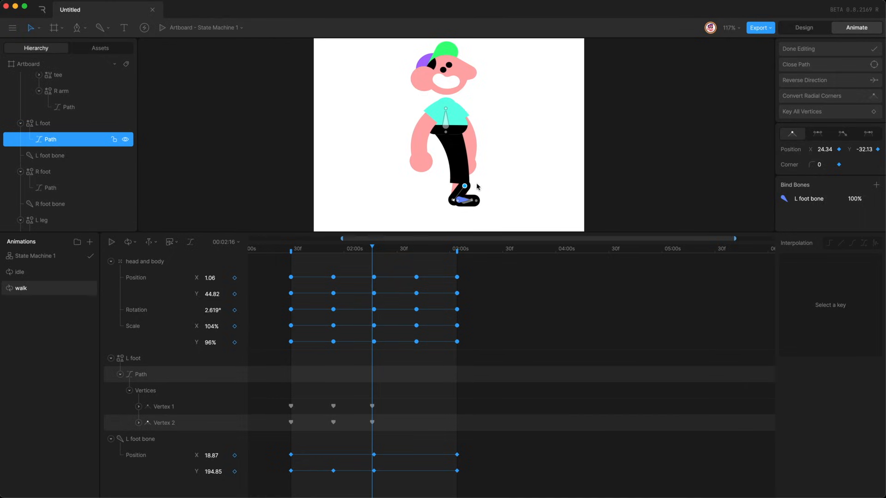
Copy the L foot's flat vertex keys from 00:01:30 to 00:02:19 and play back the walk.
key(period)
key(period)
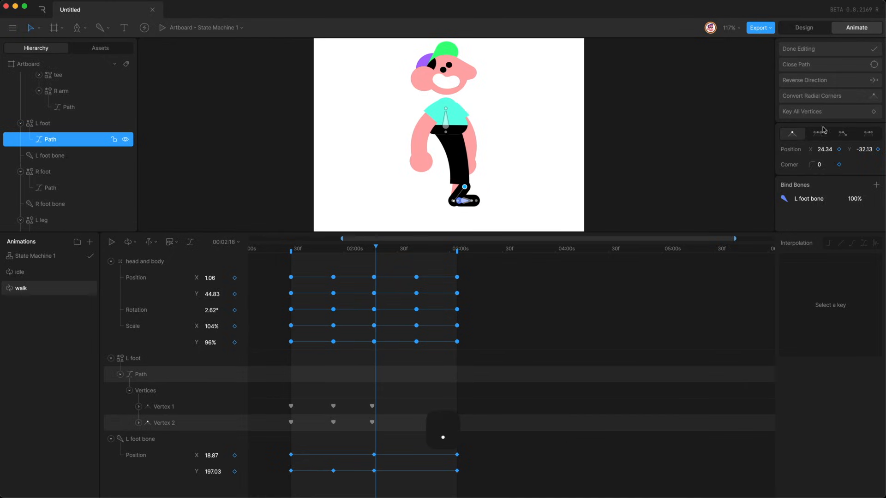
key(period)
drag(271, 401, 302, 431)
key(super+c)
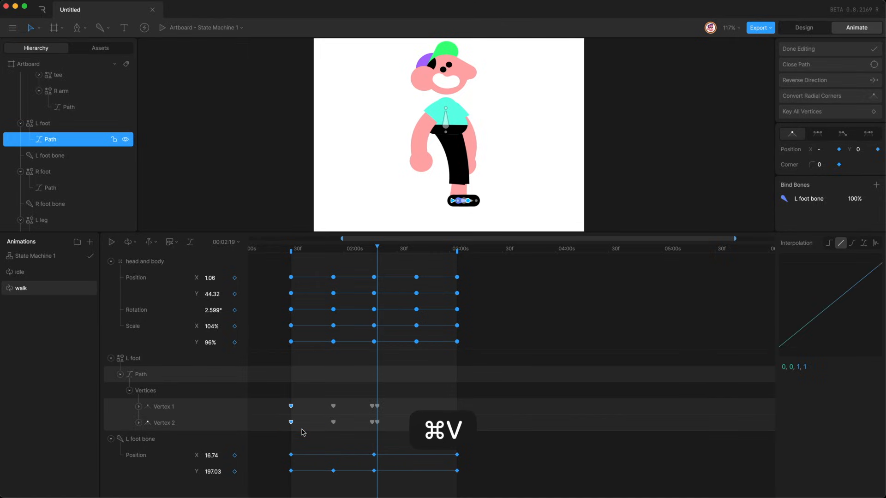
click(340, 403)
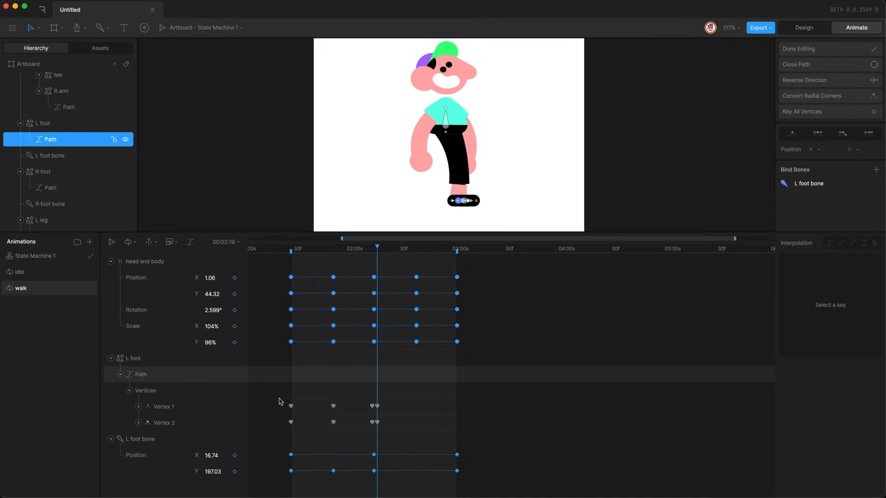
key(space)
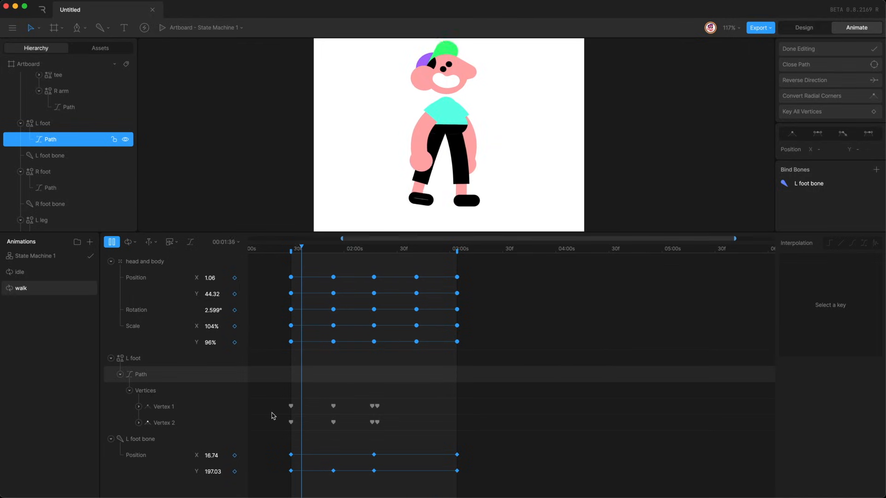
key(space)
Duplicate the head and body keys from 00:02:17 onward, pasting the copies starting at 00:03:04.
drag(374, 265, 505, 355)
key(super+c)
key(super+v)
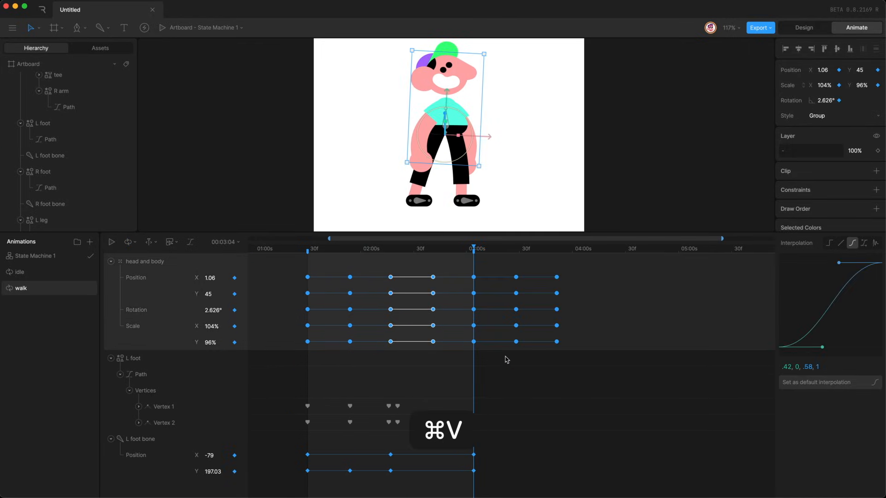
Shift all head and body keys earlier so the last set falls shortly after 00:03:04, and play back the walk.
drag(286, 267, 613, 367)
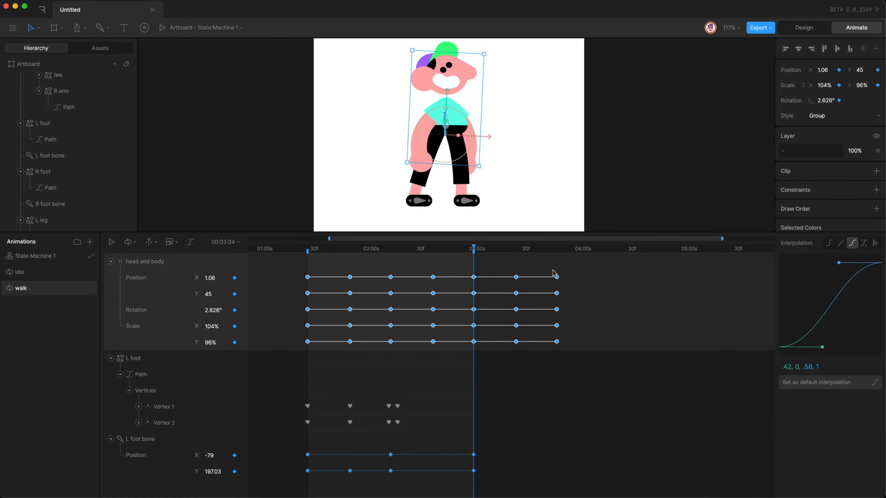
drag(558, 278, 490, 277)
key(space)
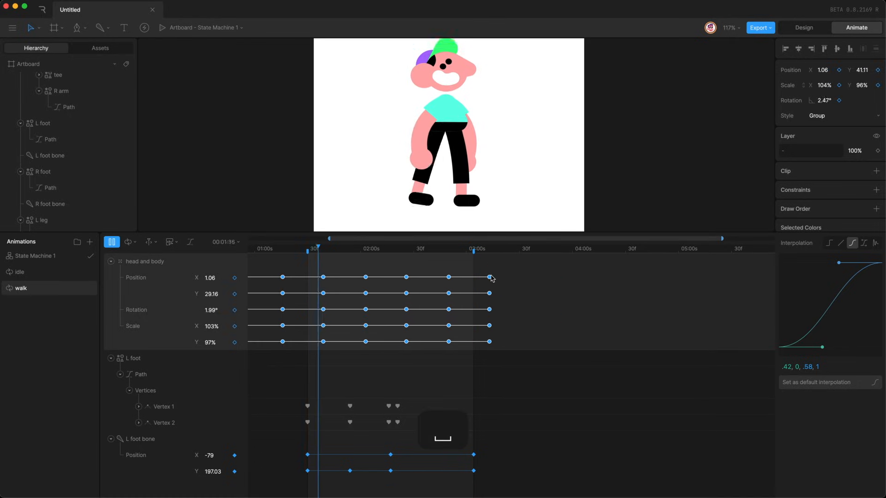
scroll(420, 275, left, 3)
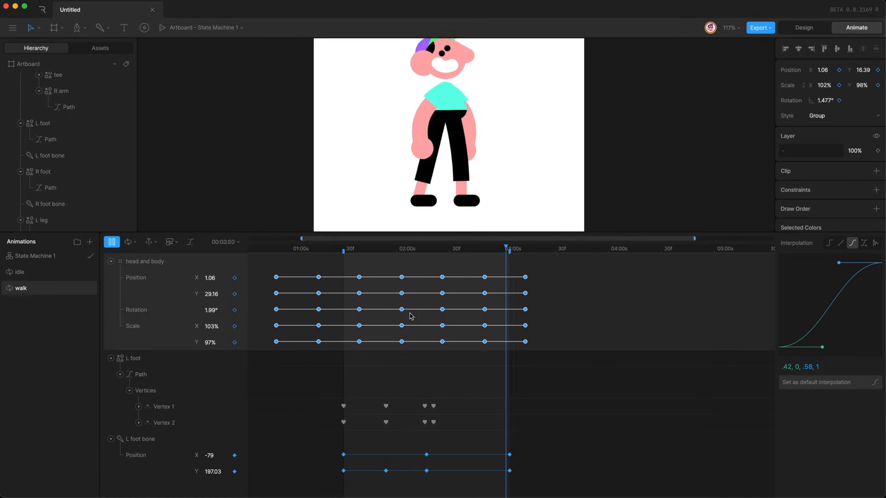
key(space)
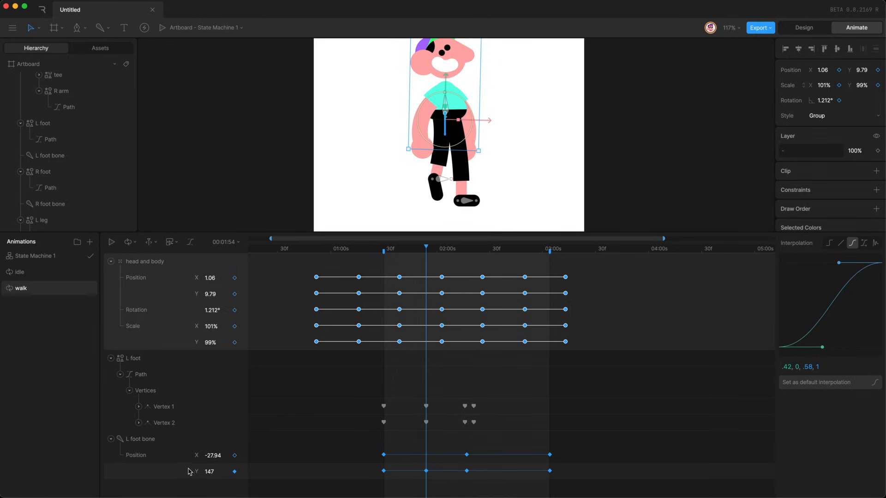
Raise the L foot bone at 00:01:54 by setting its position Y to 130, and play back the walk.
key(shift+Down)
key(shift+Down)
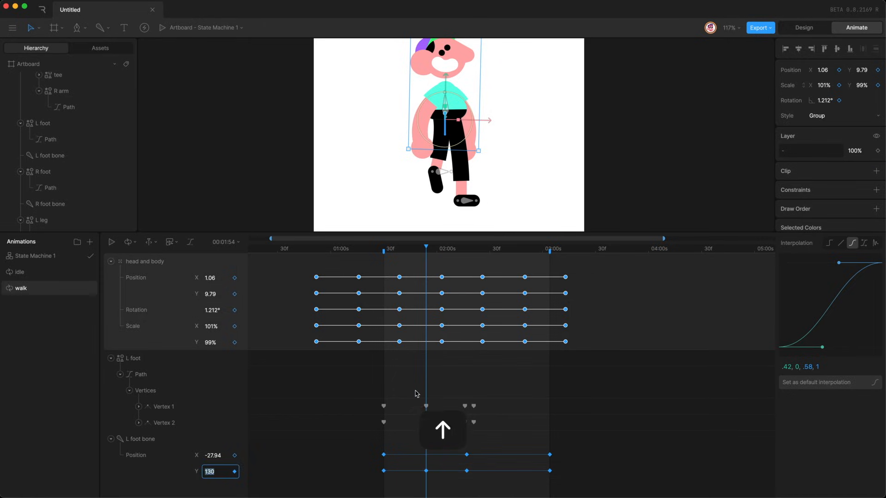
key(space)
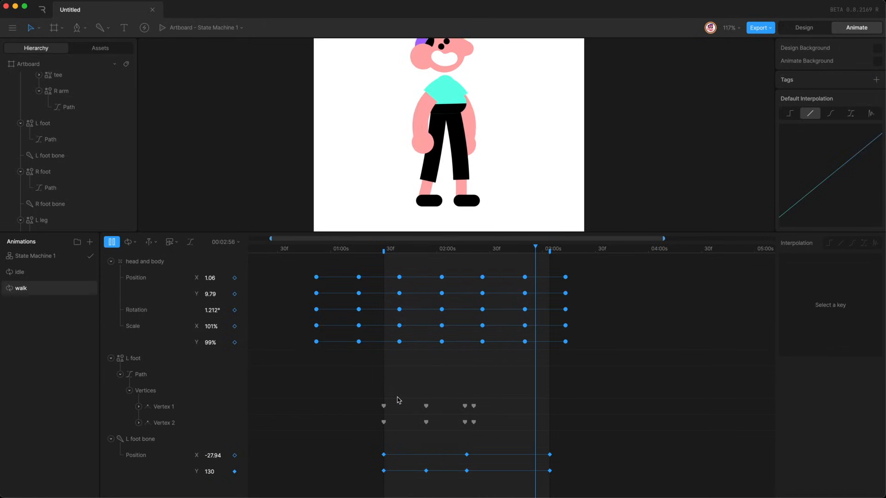
key(space)
Key the L leg path's vertices at 00:01:30 and straighten the leg by setting the lower vertex's handle to about 108°, length 104.
scroll(59, 128, down, 2)
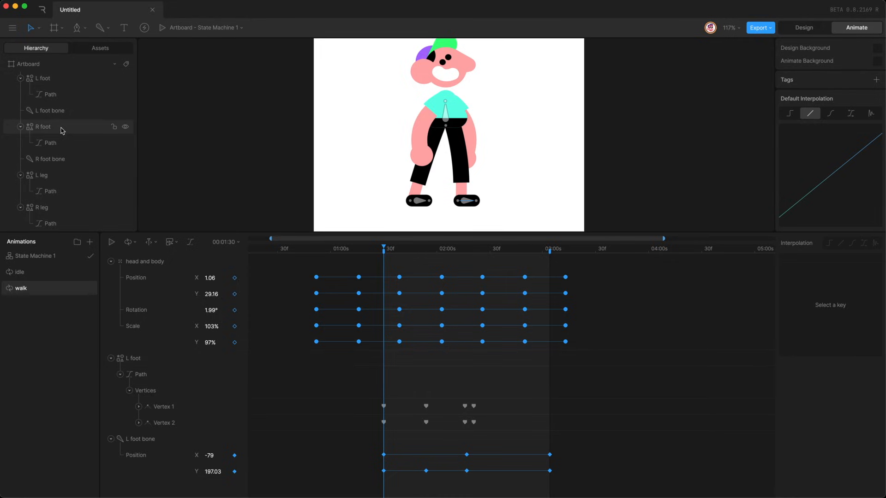
click(58, 191)
key(Return)
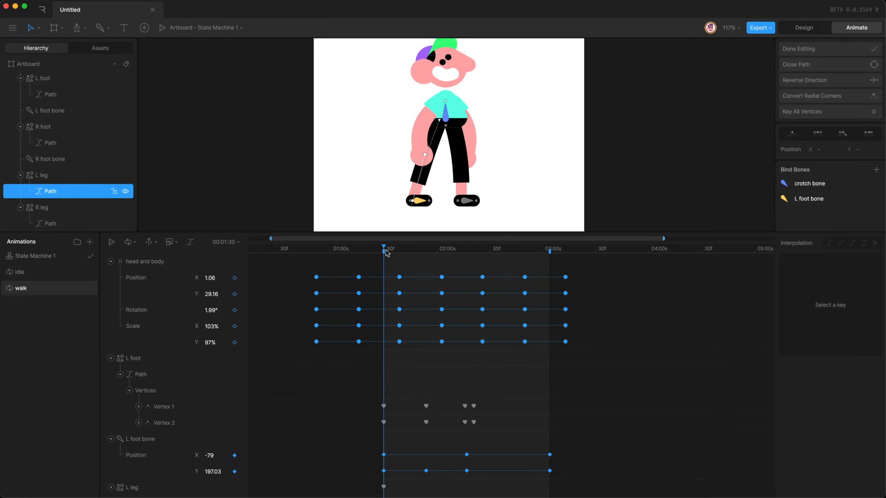
drag(424, 155, 429, 154)
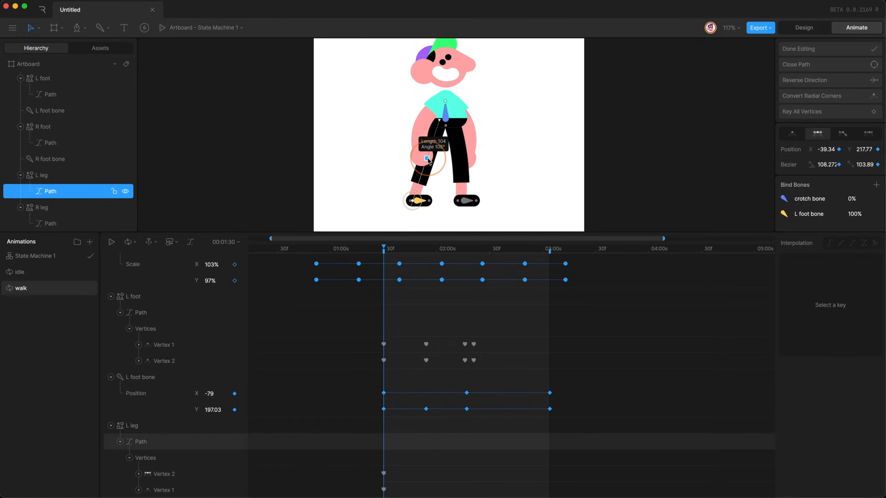
Key all L leg vertices at 00:01:54 and bend the knee forward with the lower vertex's handle at about 153°, length 151.
key(space)
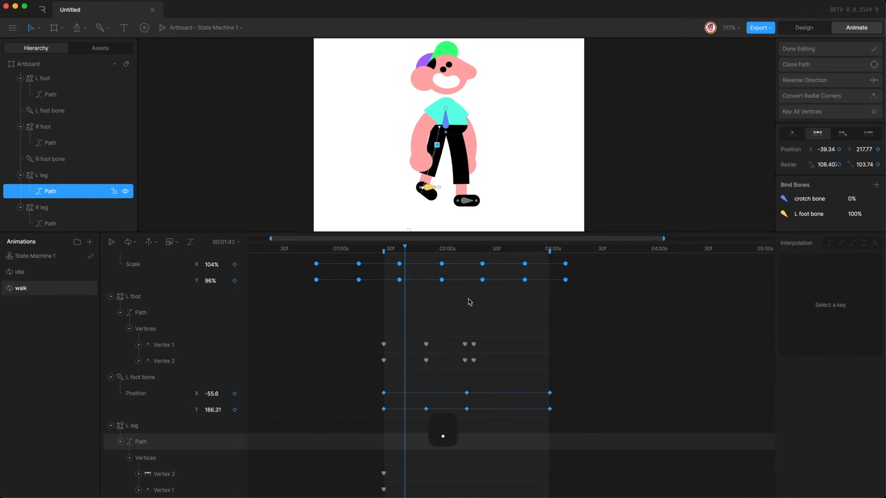
click(811, 109)
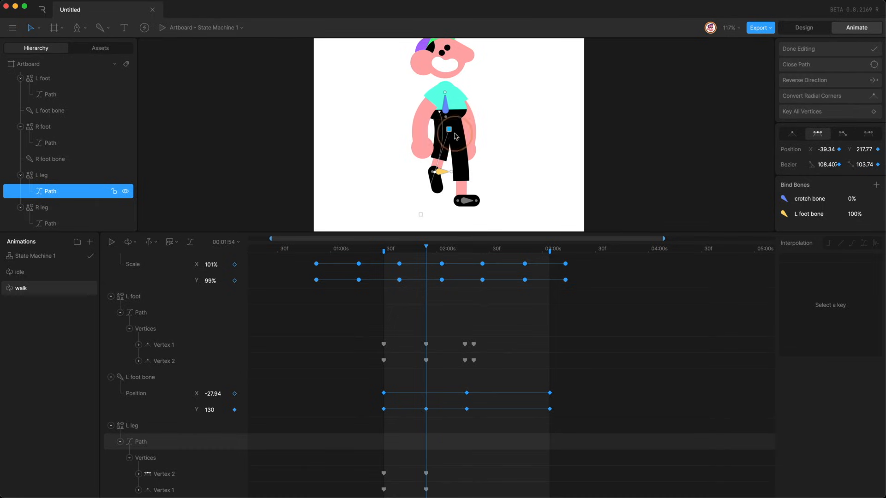
drag(456, 136, 495, 146)
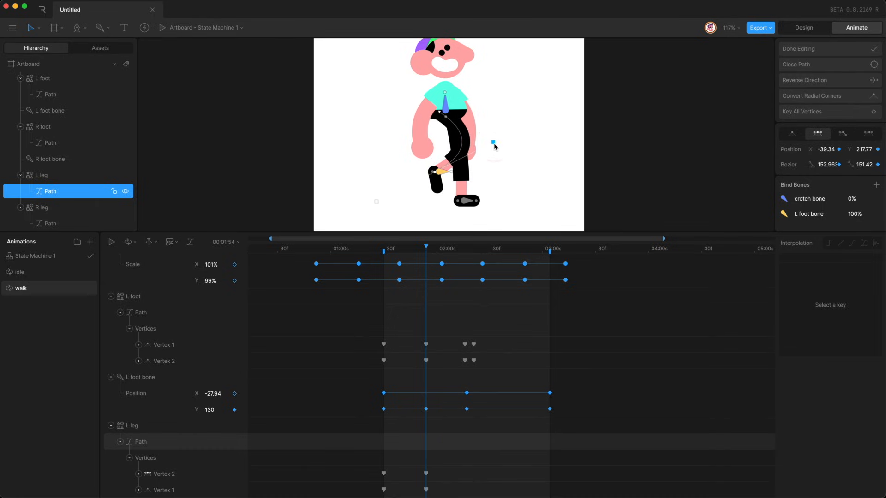
Key all L leg vertices at 00:02:17 and straighten the leg with the lower vertex's handle at about 77°, length 102.
key(space)
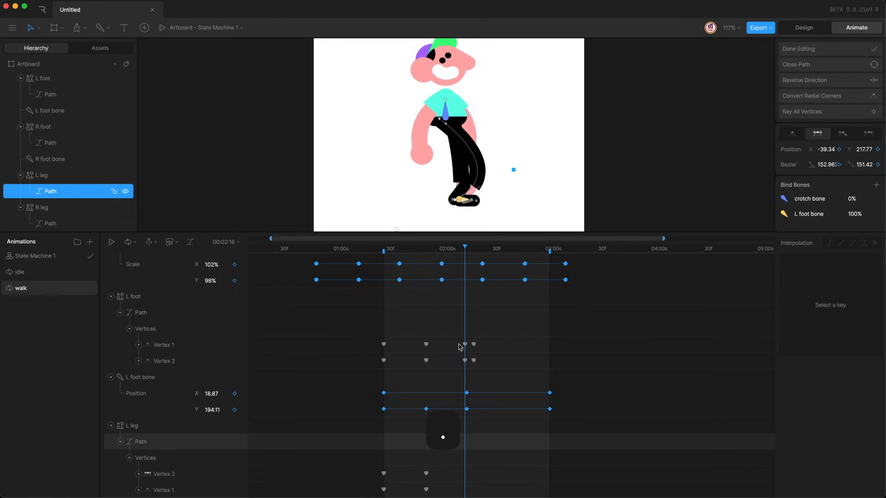
key(space)
click(824, 112)
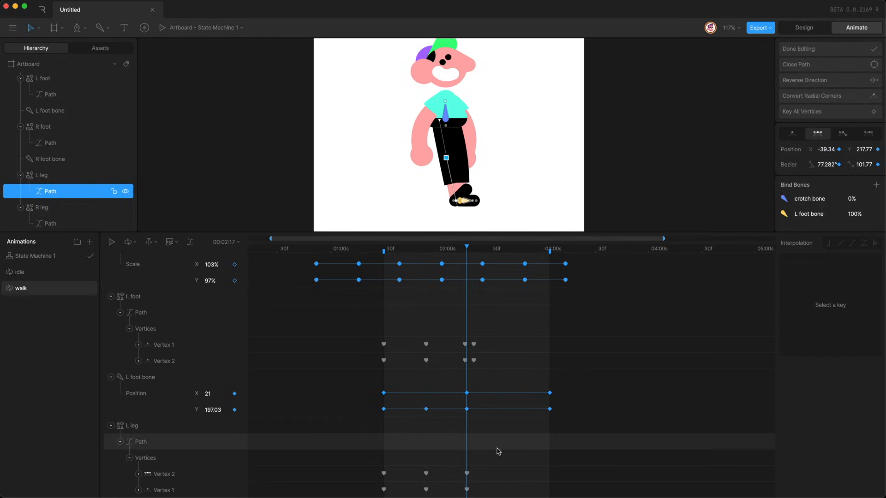
Copy the L leg's vertex keys from 00:01:30 to the loop end at 00:03:04 and play back the walk.
scroll(499, 451, right, 1)
drag(456, 248, 538, 257)
drag(361, 468, 389, 495)
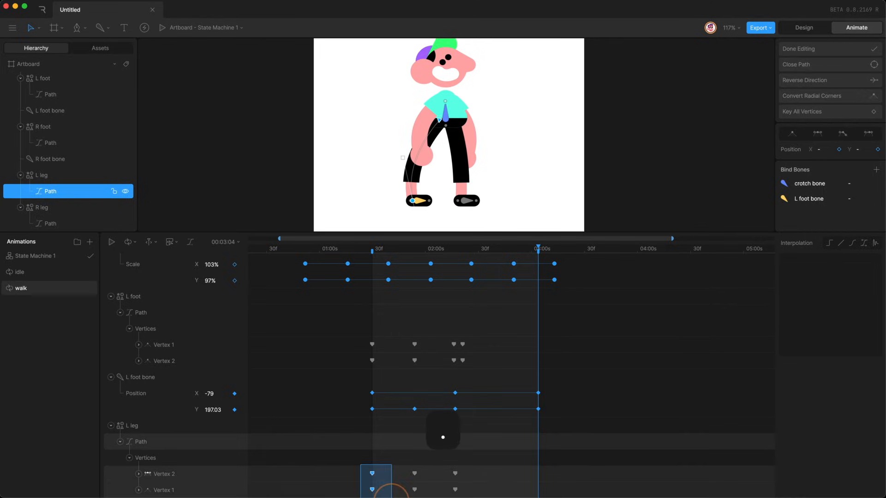
scroll(387, 426, right, 4)
key(super+c)
key(super+v)
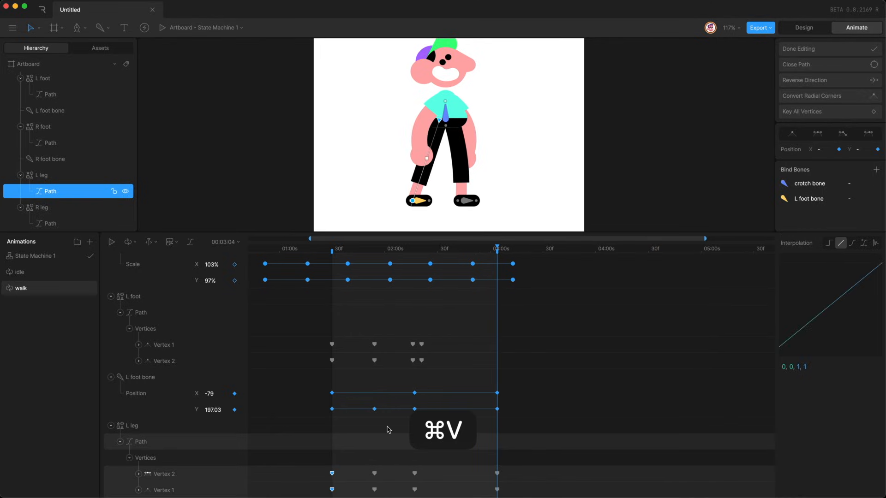
click(446, 467)
key(space)
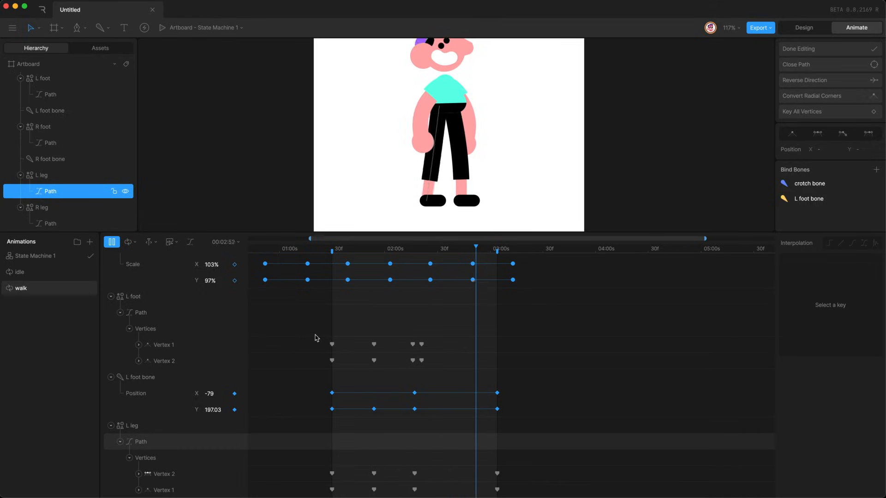
Key all L foot vertices at 00:02:07, move the toe vertex to about X 33, Y 18, and play back the walk.
drag(331, 251, 398, 274)
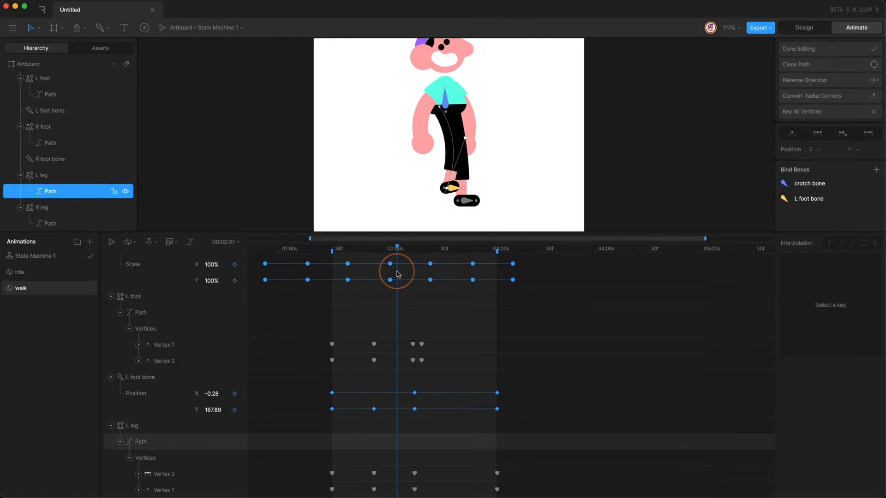
click(60, 95)
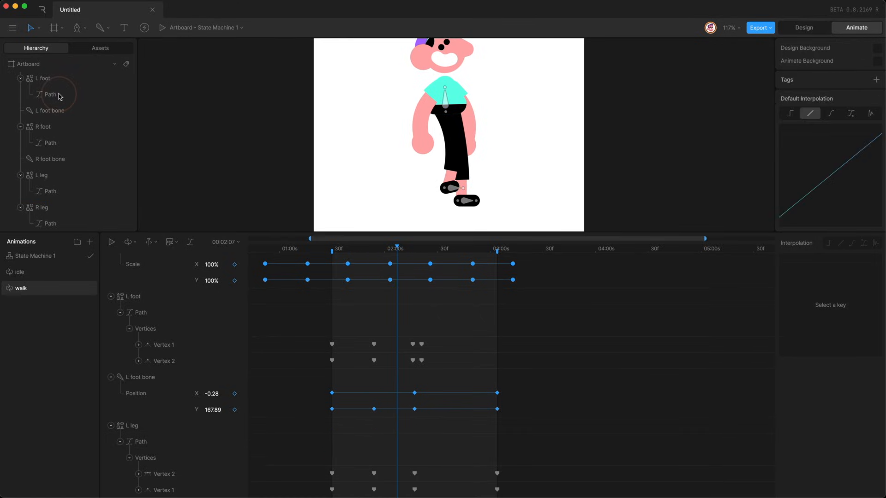
key(Return)
click(801, 111)
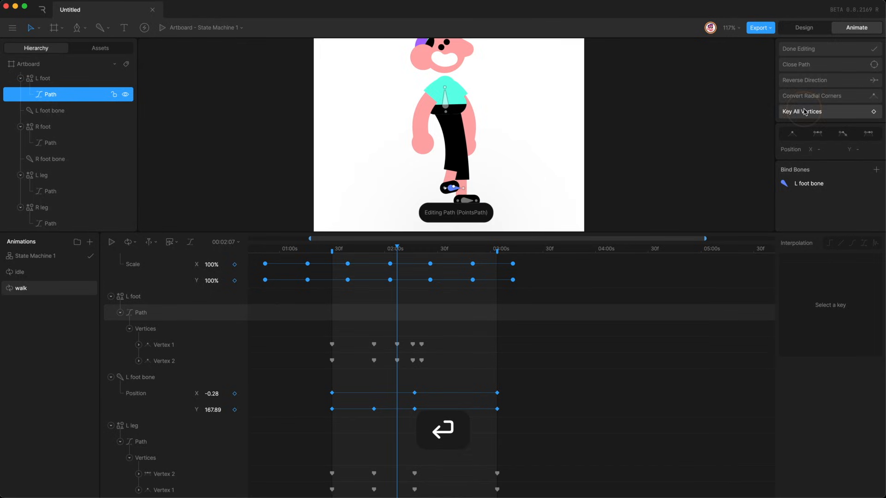
click(454, 187)
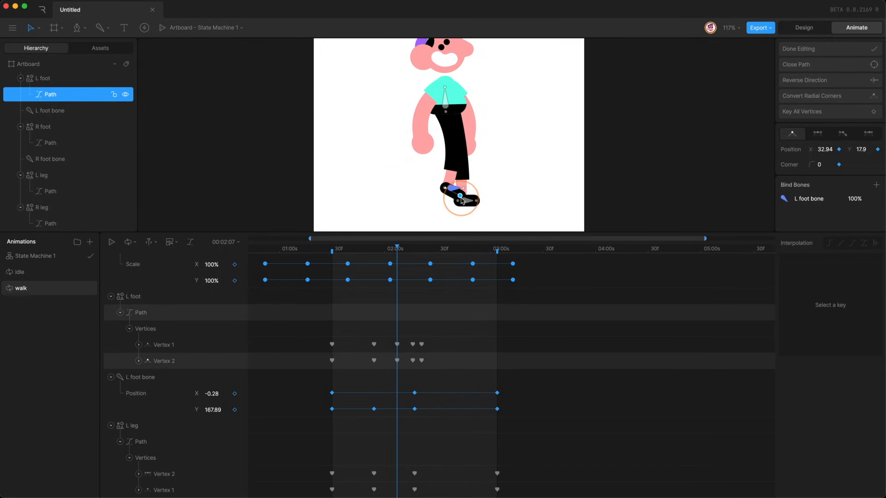
key(Return)
key(space)
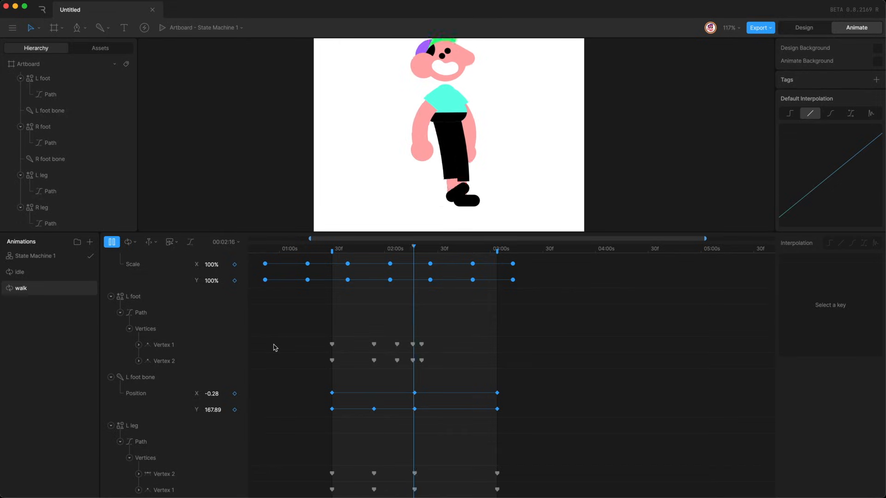
Copy all L foot bone position keys onto the R foot bone starting at 00:01:30 and play back the walk.
scroll(422, 69, up, 2)
scroll(422, 69, left, 2)
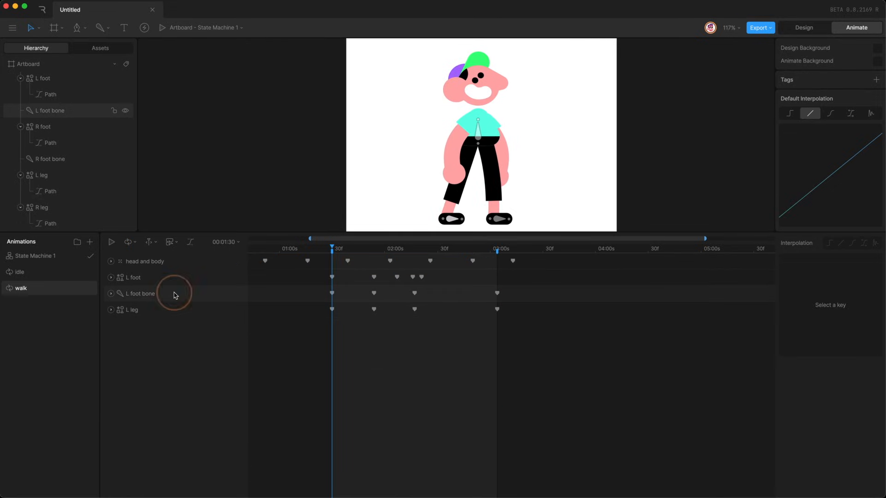
click(175, 296)
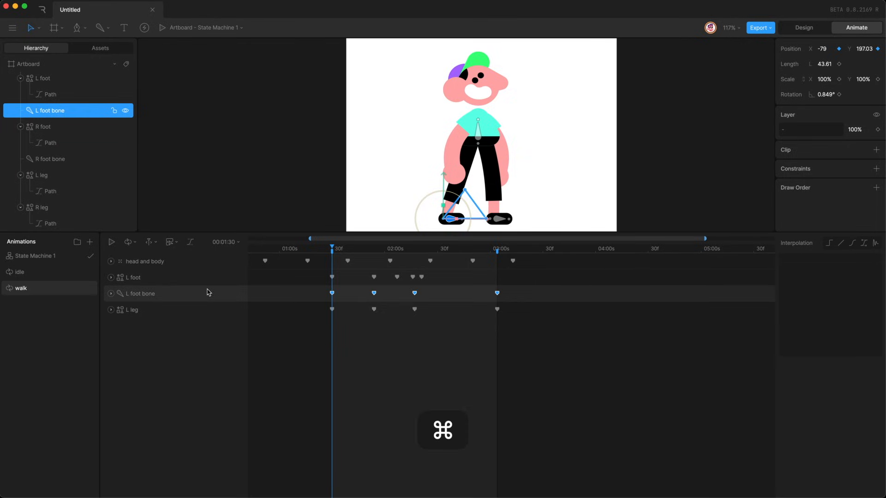
click(69, 159)
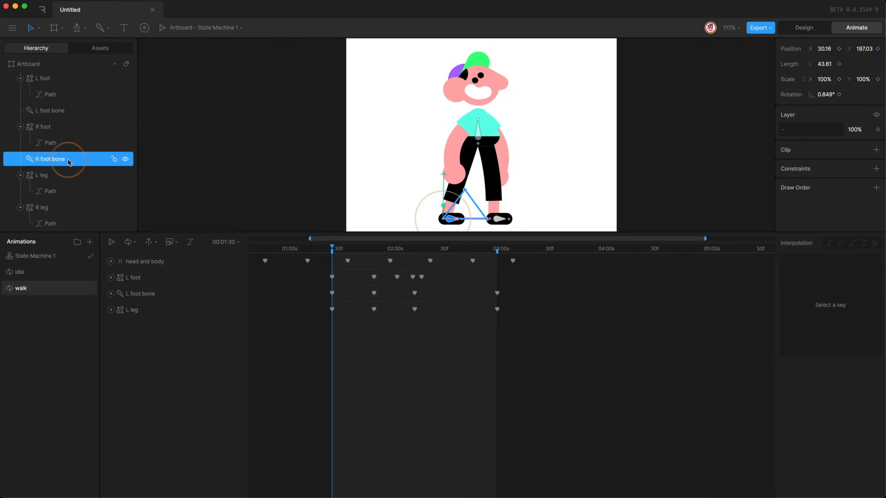
click(80, 158)
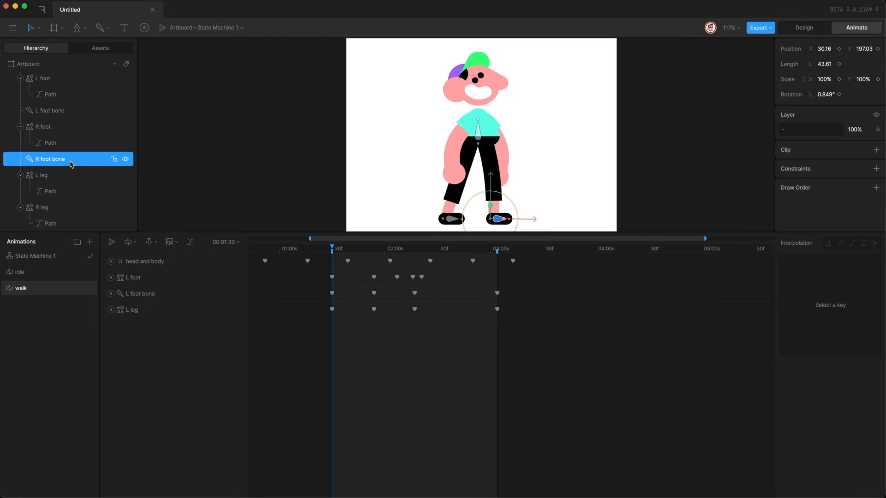
key(super+v)
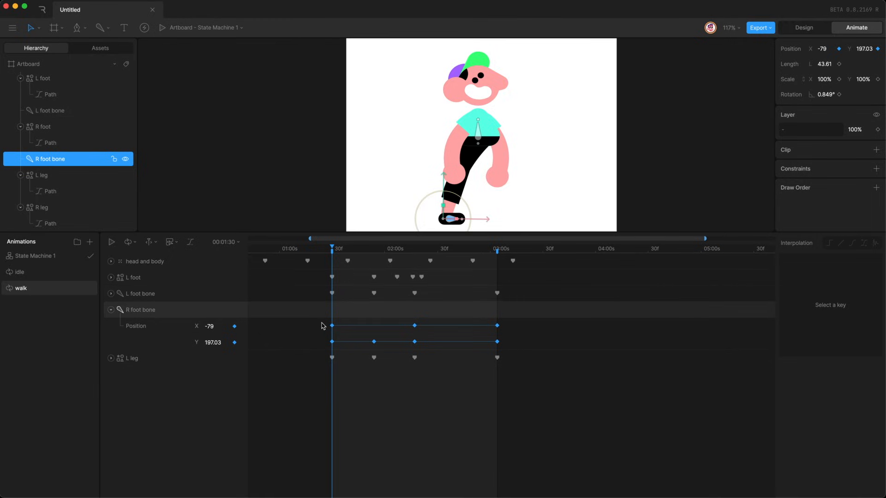
key(space)
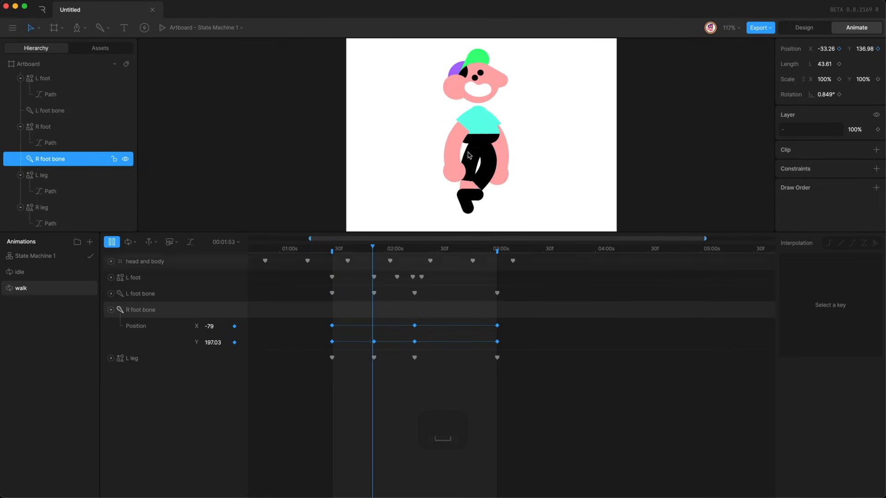
Copy all R foot bone position keys to the loop end at 00:03:04, shift the whole set half a loop earlier, and play back the walk.
drag(330, 249, 499, 256)
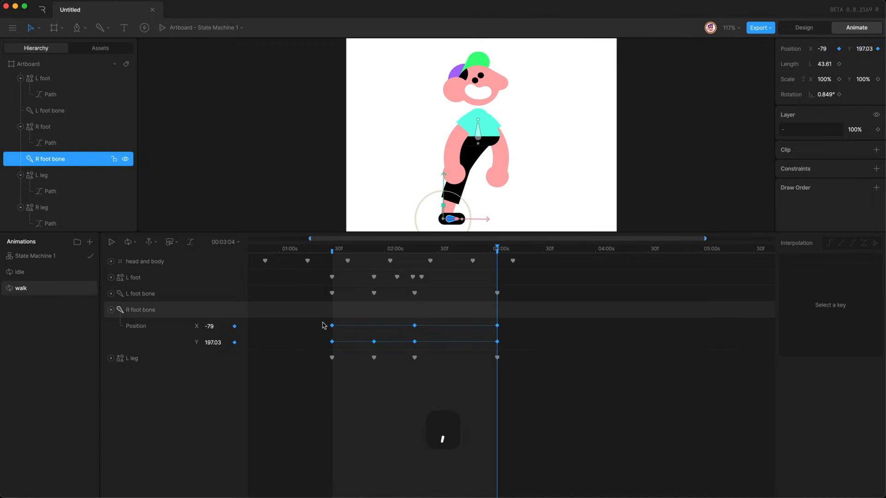
drag(323, 321, 507, 347)
key(super+v)
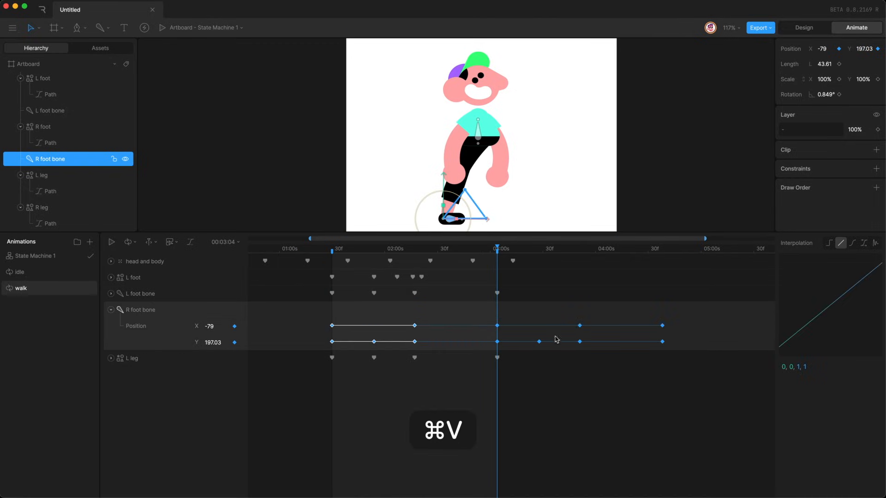
drag(681, 317, 291, 347)
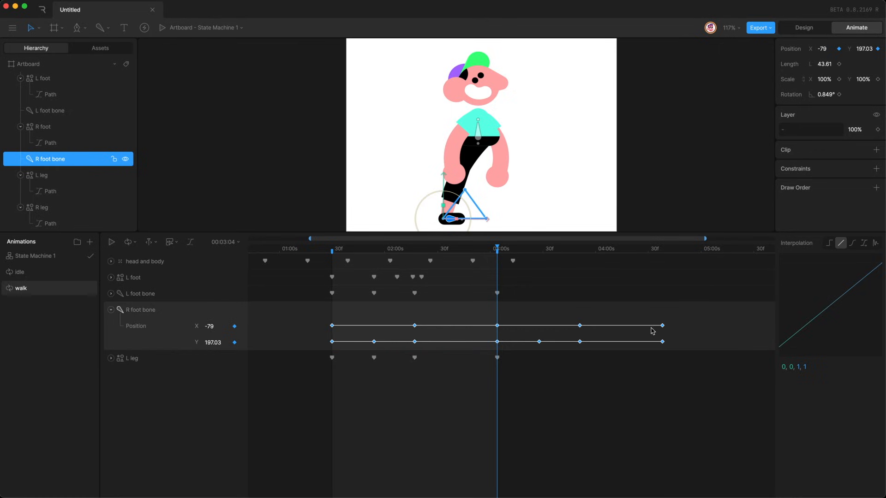
drag(662, 326, 602, 324)
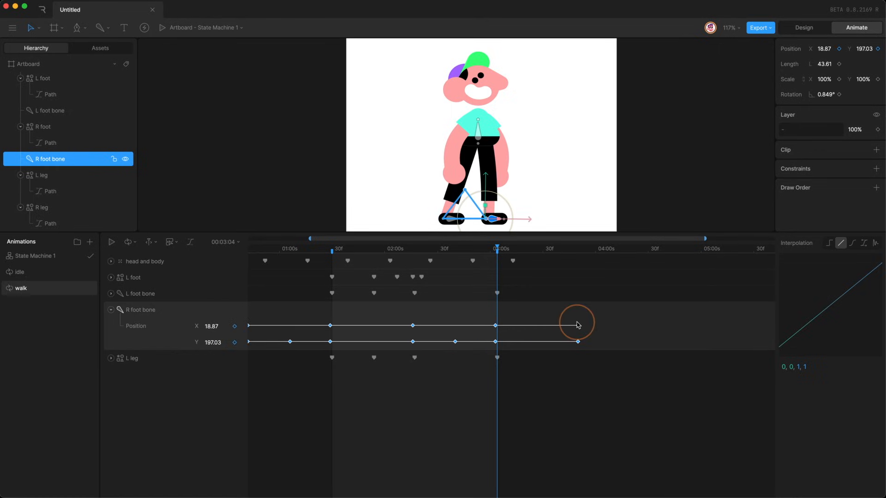
click(398, 315)
key(space)
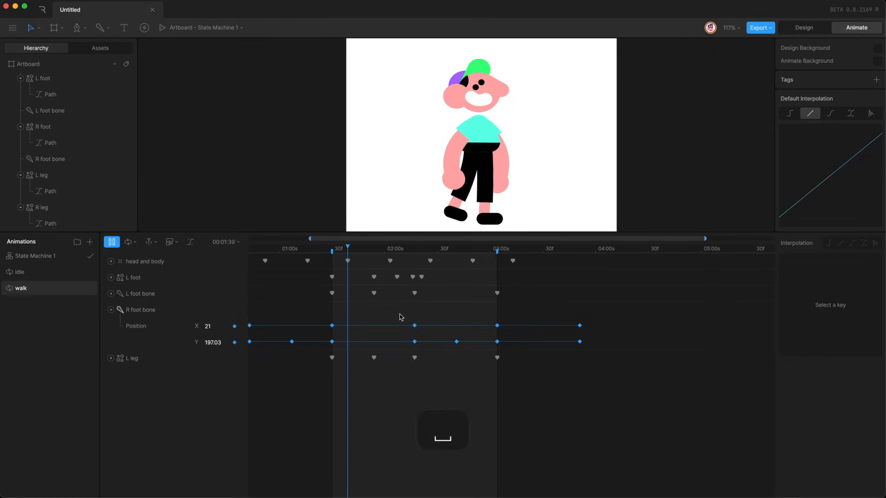
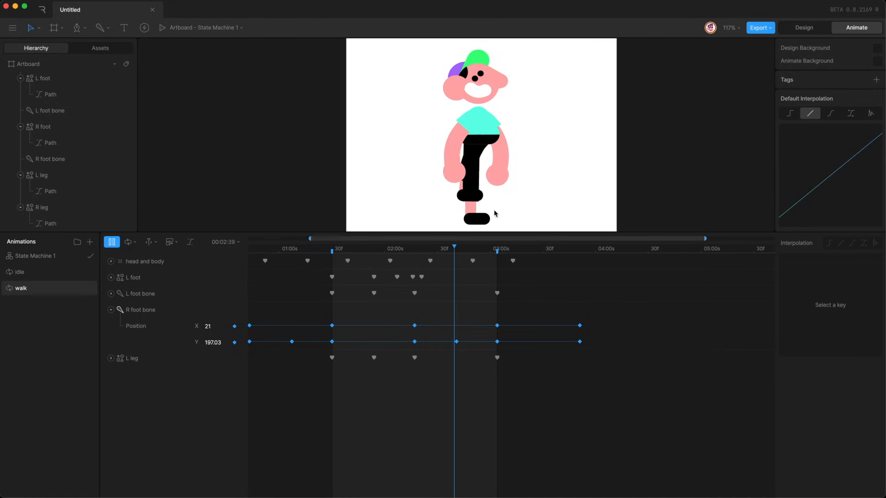
Set the R foot bone's X position to 51 at 00:01:30 and 00:03:04 and to -49 at 00:02:17, and play back the walk.
key(space)
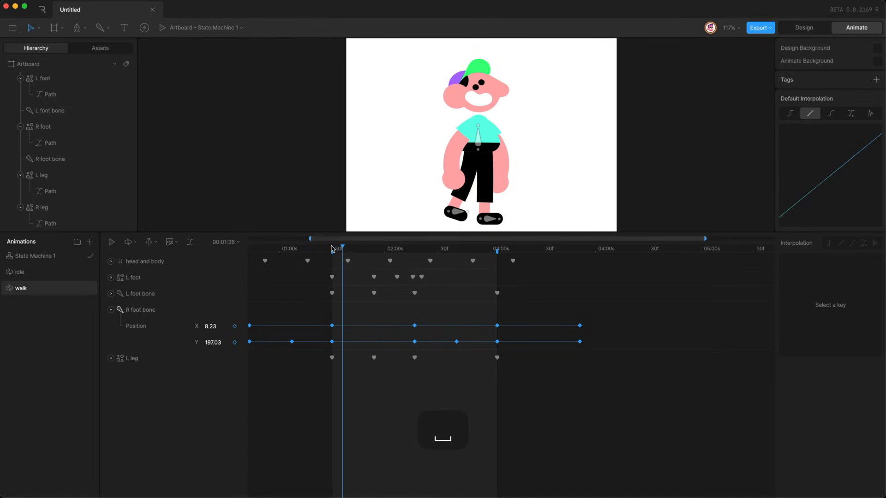
click(332, 249)
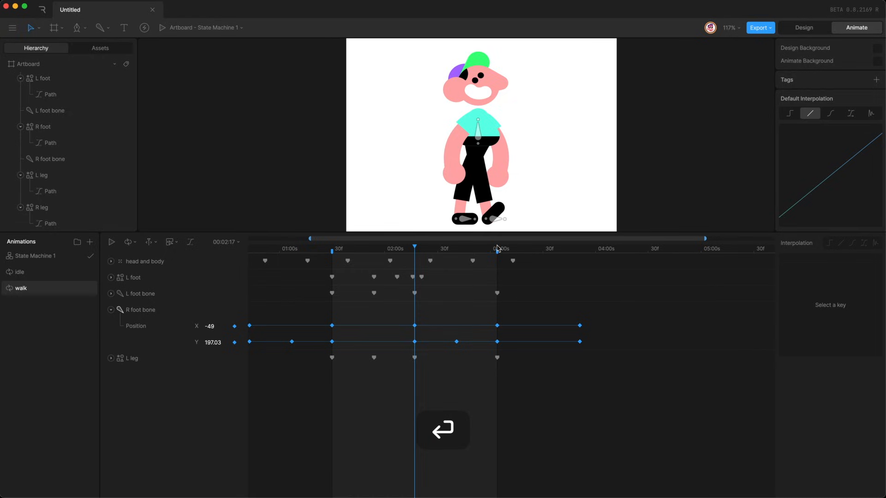
click(214, 325)
key(shift+Up)
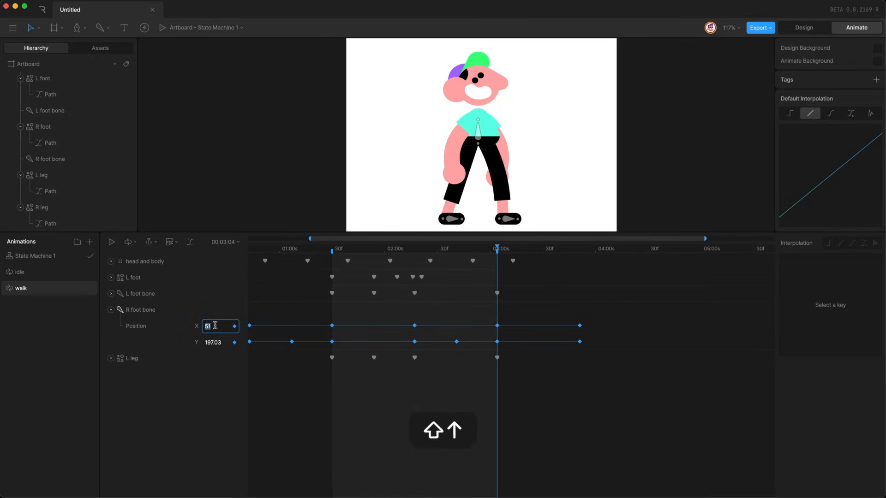
key(space)
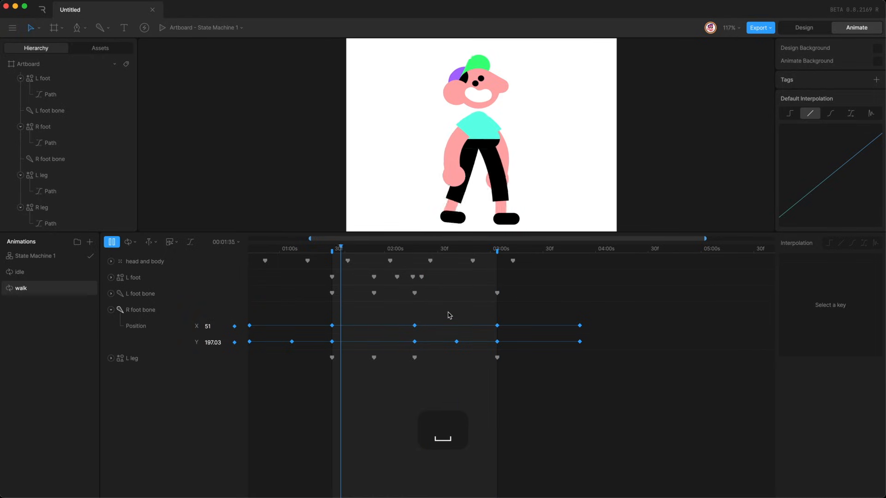
Move the R foot between L leg and R leg in the hierarchy and play back the walk.
drag(379, 245, 431, 251)
click(71, 126)
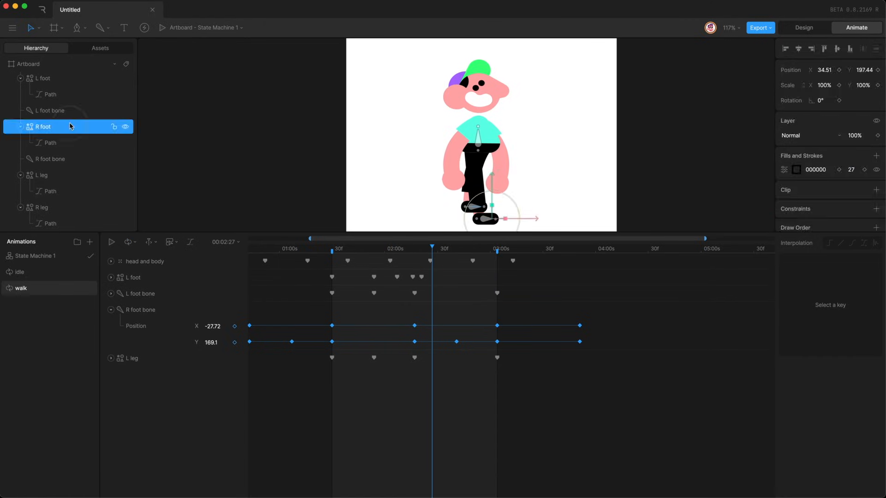
click(20, 207)
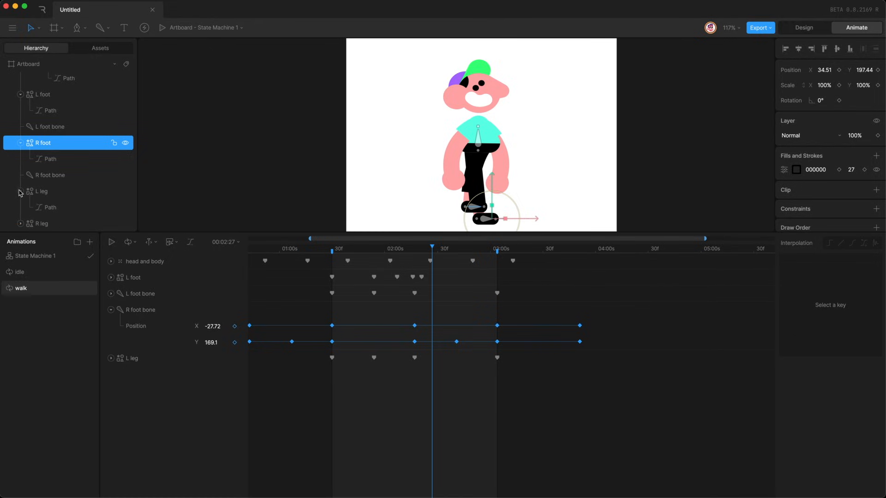
click(20, 191)
drag(63, 210, 62, 214)
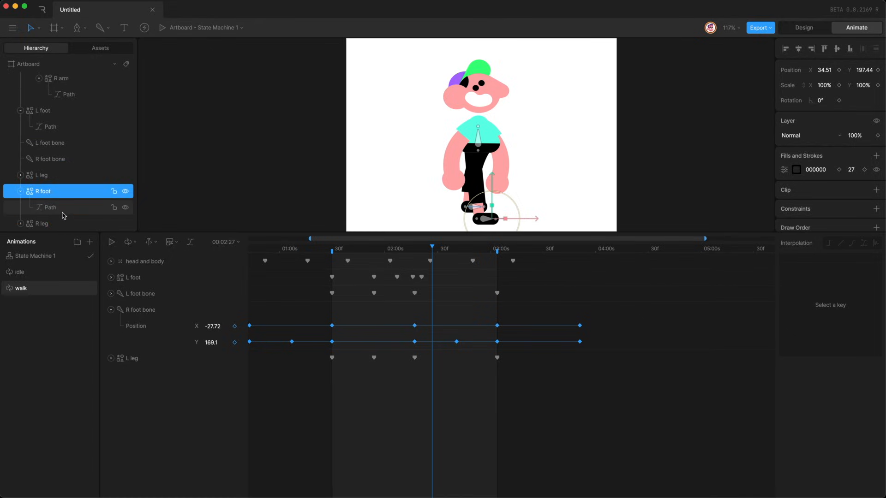
key(space)
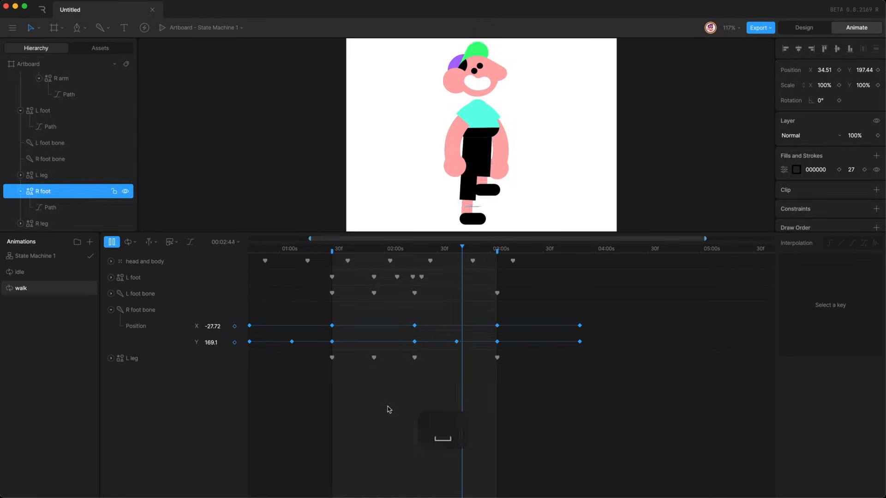
key(space)
Edit the R foot path's vertices and key all of them at 00:01:30 and 00:02:17.
scroll(83, 115, up, 3)
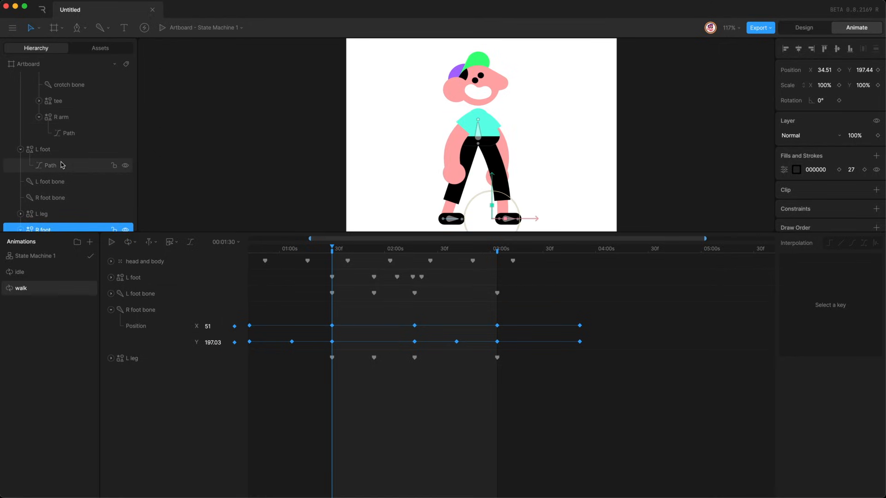
scroll(53, 216, down, 2)
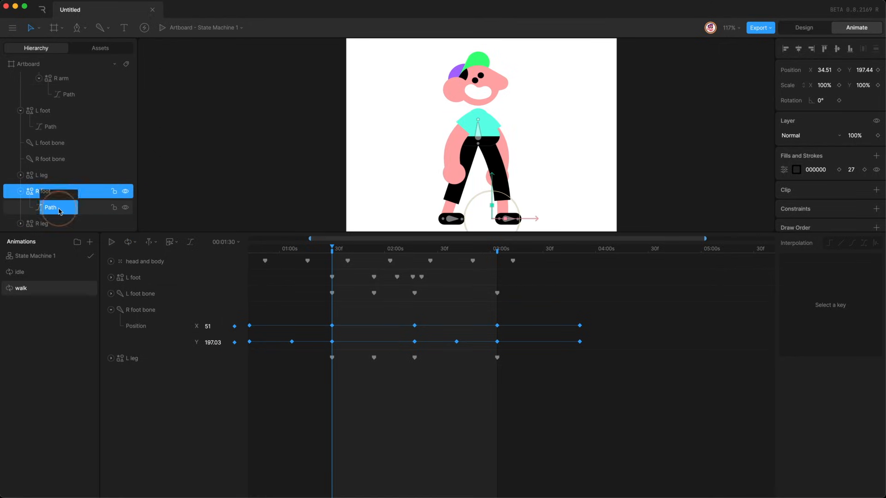
click(59, 207)
key(Return)
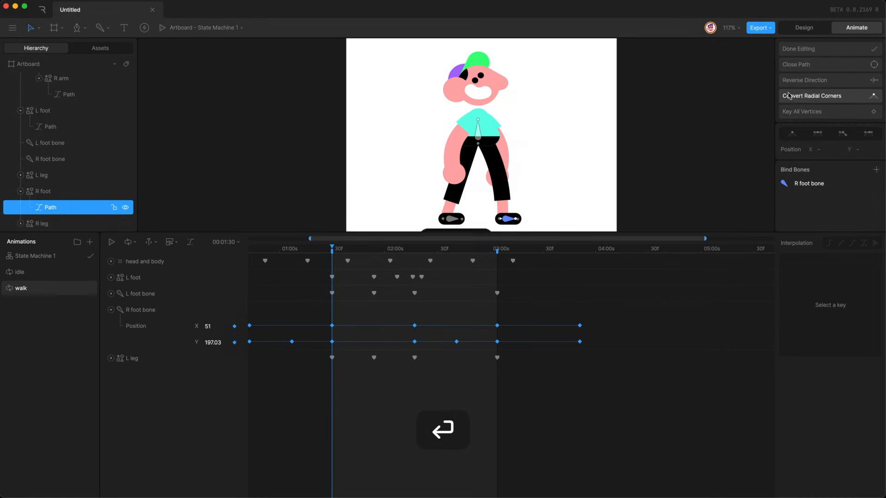
click(829, 115)
drag(332, 249, 457, 250)
scroll(390, 136, right, 4)
click(779, 113)
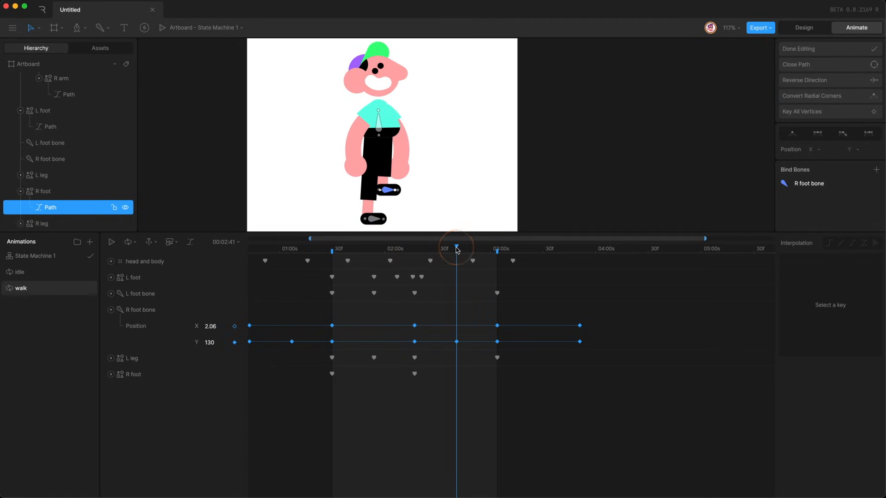
Key all R foot vertices with the toe at about X 25.5, Y 35.94 at 00:02:41 and about X 30.44, Y -23.3 at 00:03:02.
drag(396, 191, 376, 213)
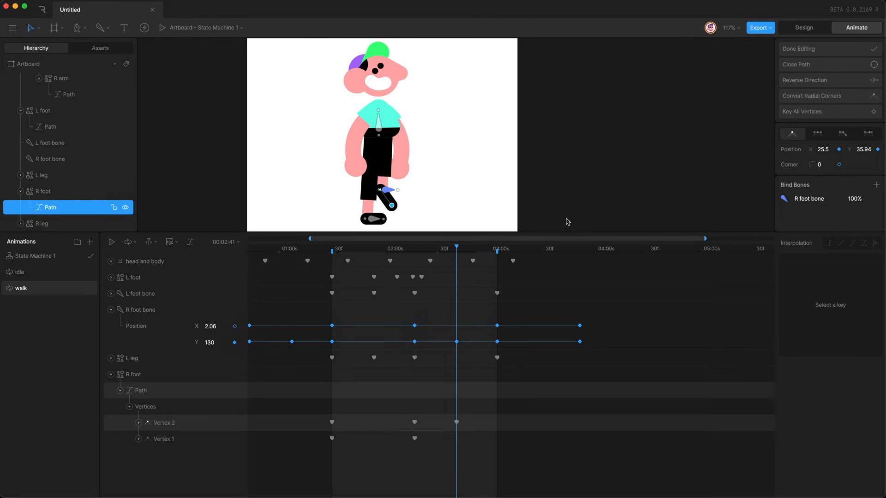
click(815, 112)
drag(457, 248, 494, 251)
click(803, 112)
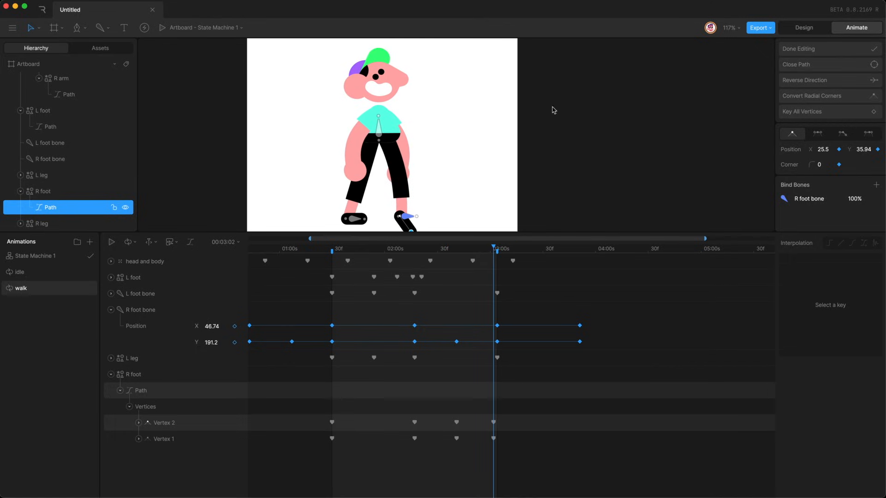
scroll(413, 229, down, 2)
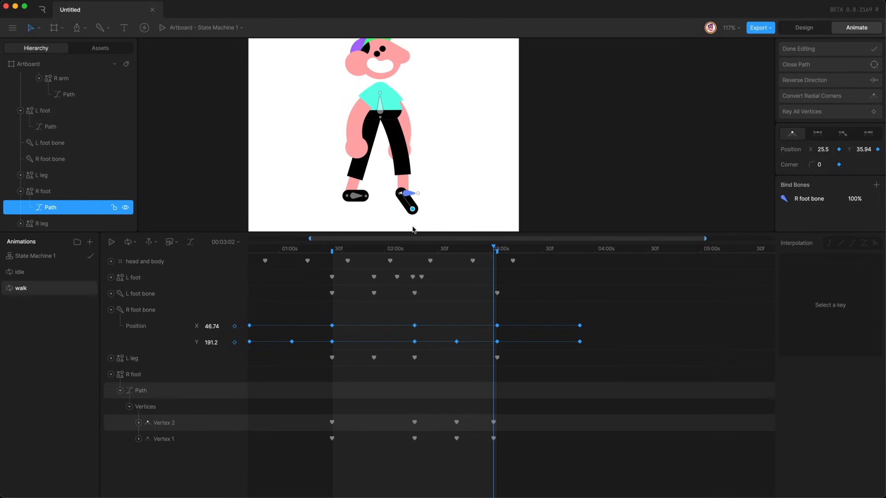
drag(413, 211, 418, 182)
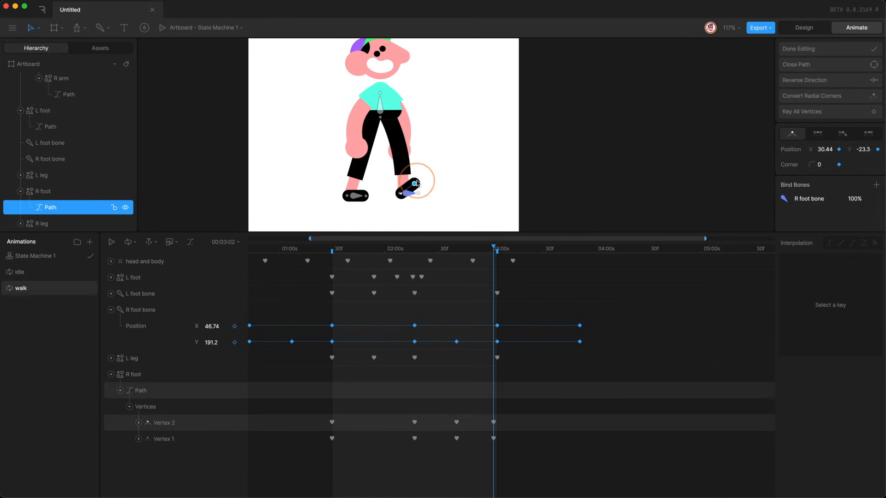
Copy the R foot's flat vertex keys from 00:01:30 to 00:03:07.
key(period)
key(period)
key(period)
key(period)
key(period)
key(period)
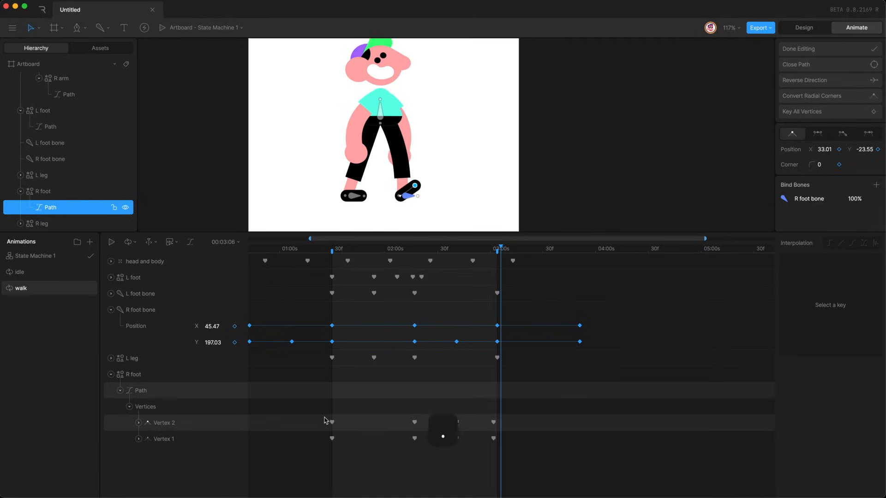
key(comma)
key(comma)
key(comma)
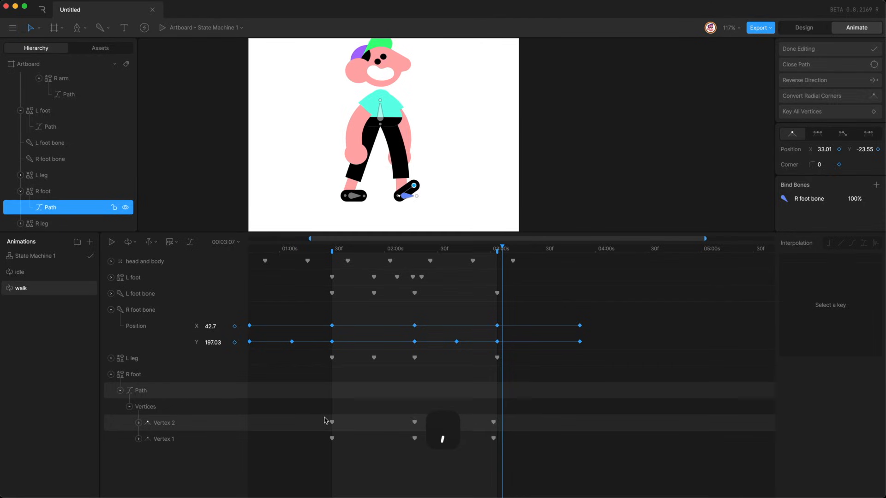
drag(324, 417, 339, 476)
key(super+v)
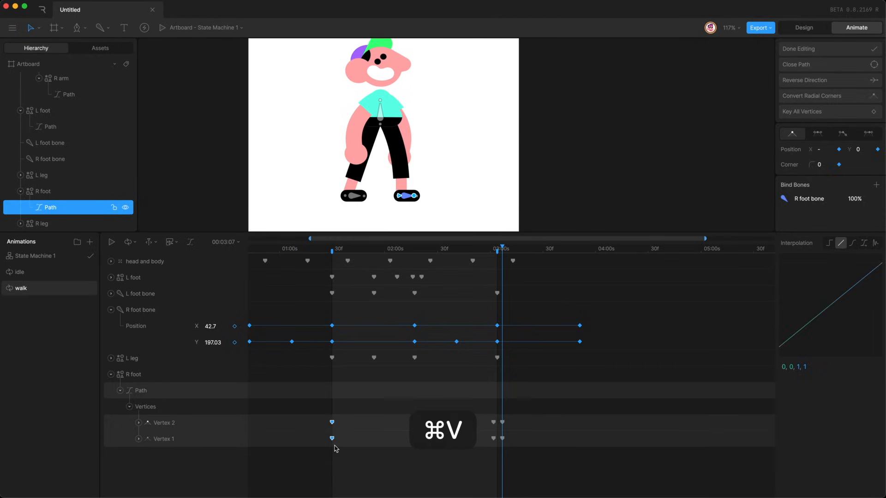
Replace the R foot's vertex keys at 00:01:30 with copies of the 00:03:02 and 00:03:07 keys, pasted starting at 00:01:28.
click(494, 249)
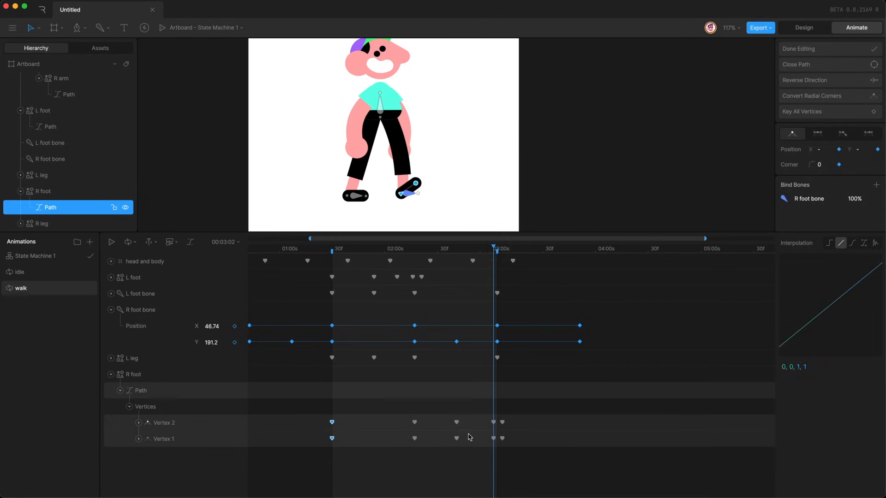
drag(482, 417, 526, 463)
key(super+c)
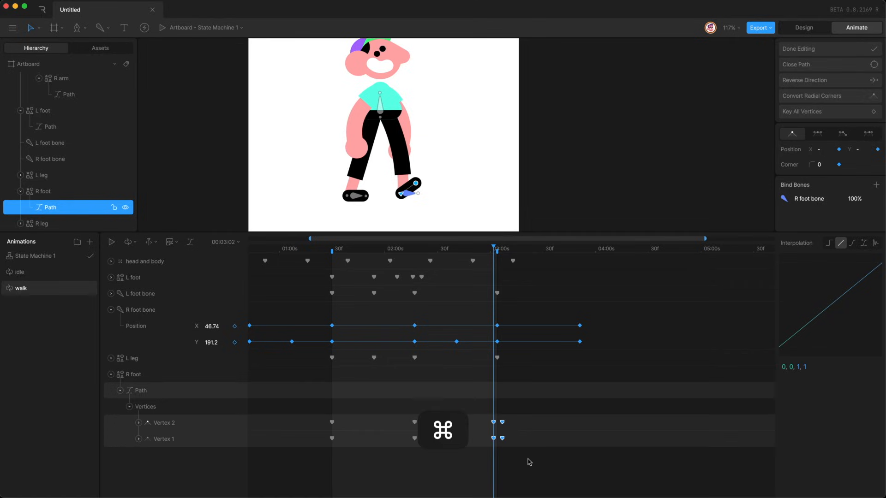
click(330, 249)
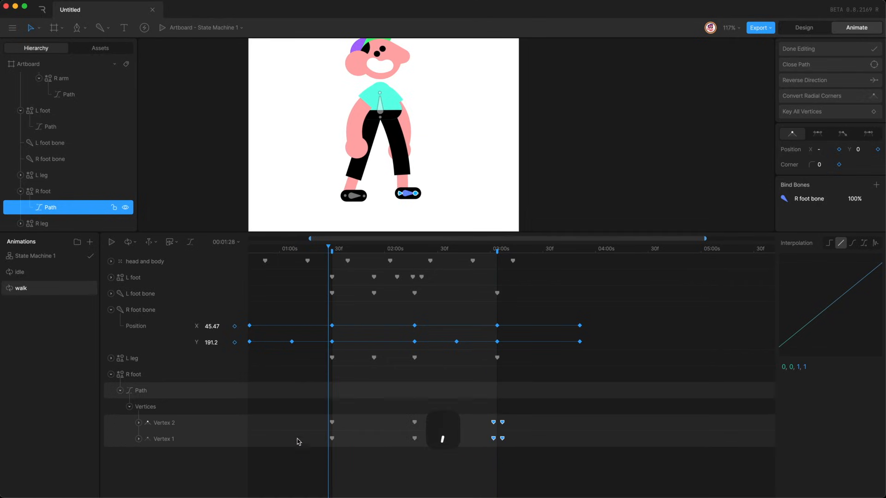
click(327, 421)
key(BackSpace)
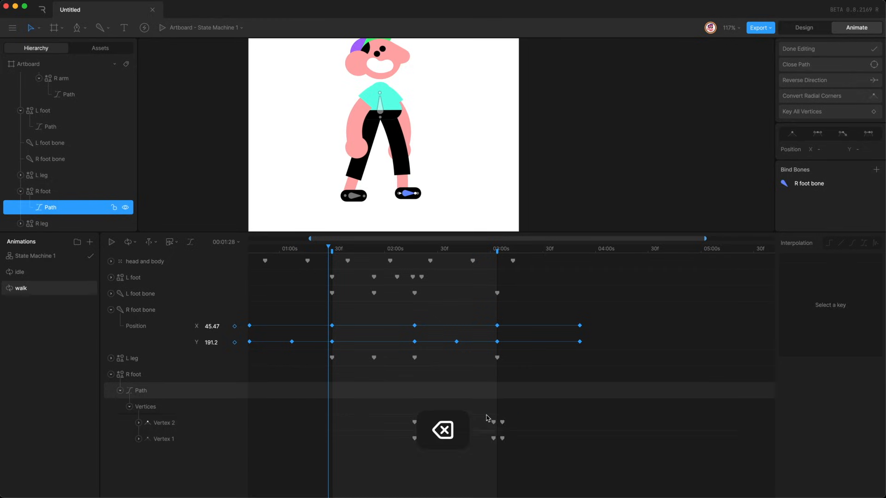
drag(487, 418, 525, 459)
key(super+v)
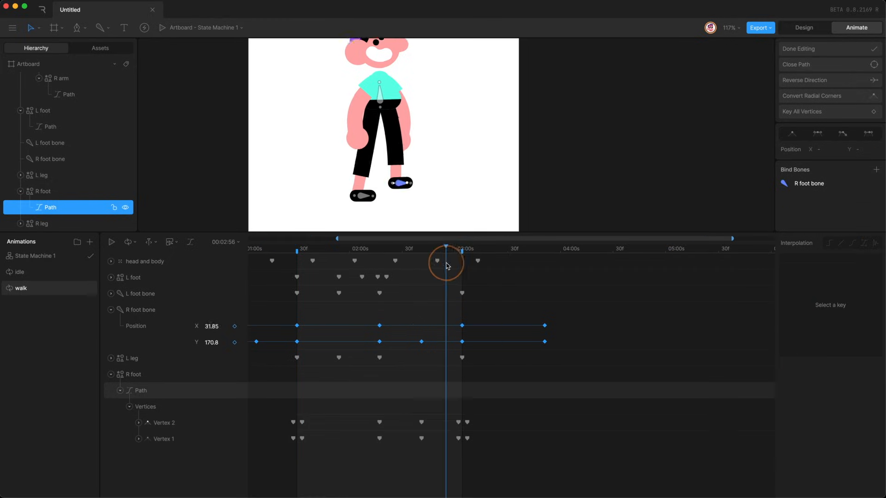
Key all R foot vertices at 00:02:53, move the toe vertex to about X 24.99, Y 25.97, and play back the walk.
drag(446, 263, 443, 261)
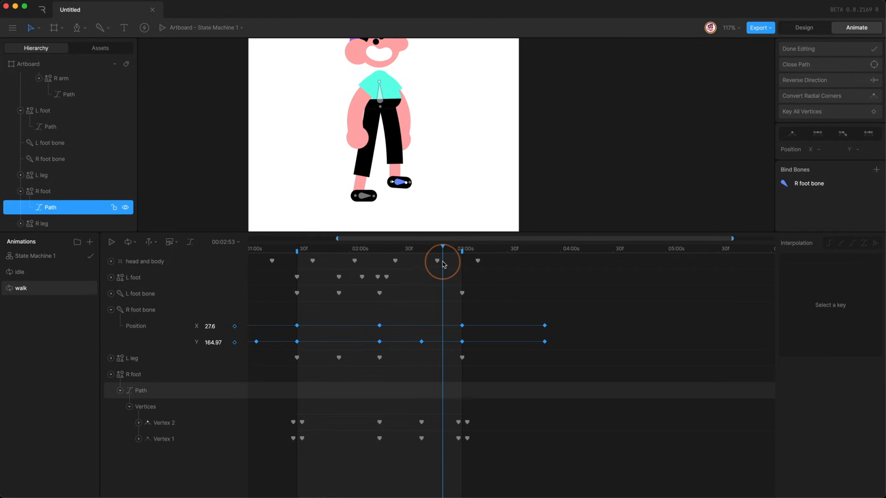
click(808, 112)
click(406, 184)
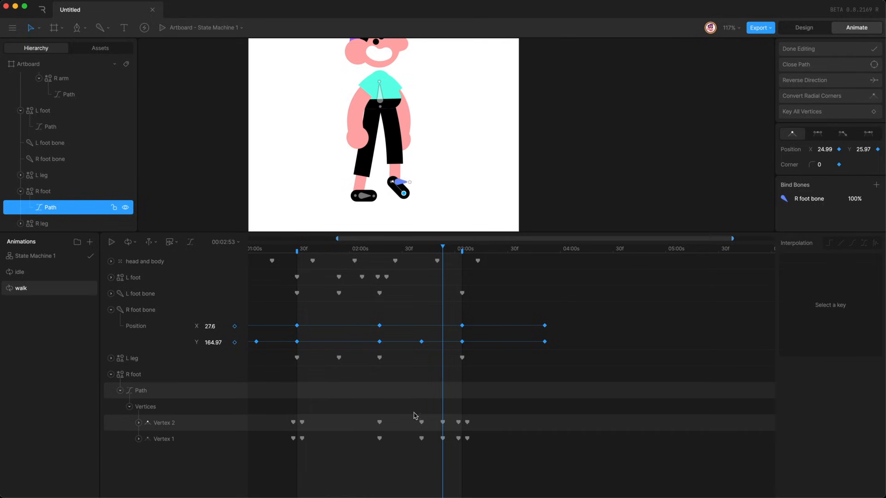
key(space)
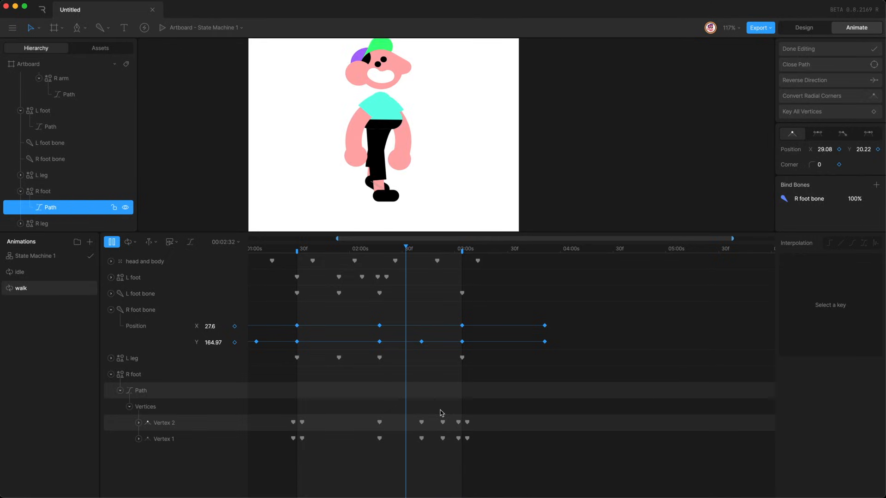
Shift the R foot's vertex keys at 00:02:53 about four frames earlier while the walk plays.
drag(434, 418, 455, 470)
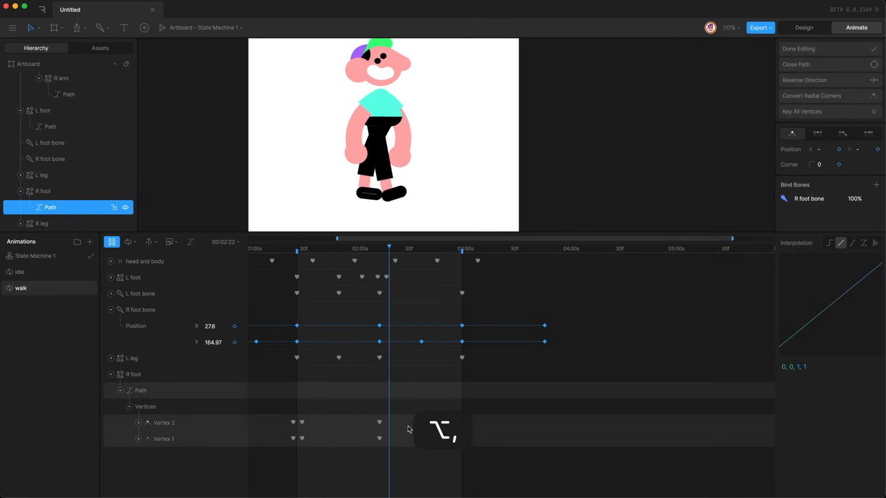
scroll(410, 424, right, 3)
key(alt+comma)
key(alt+comma)
key(alt+comma)
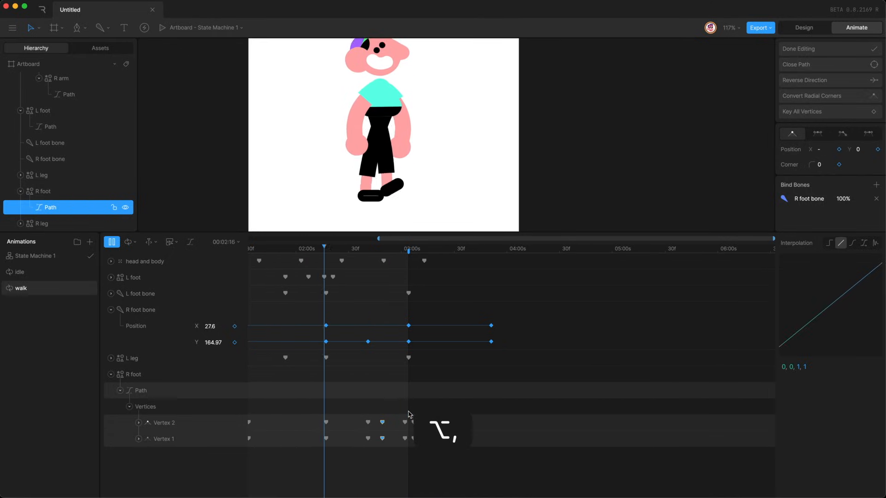
Key all of the R leg path's vertices at 00:02:17.
click(475, 392)
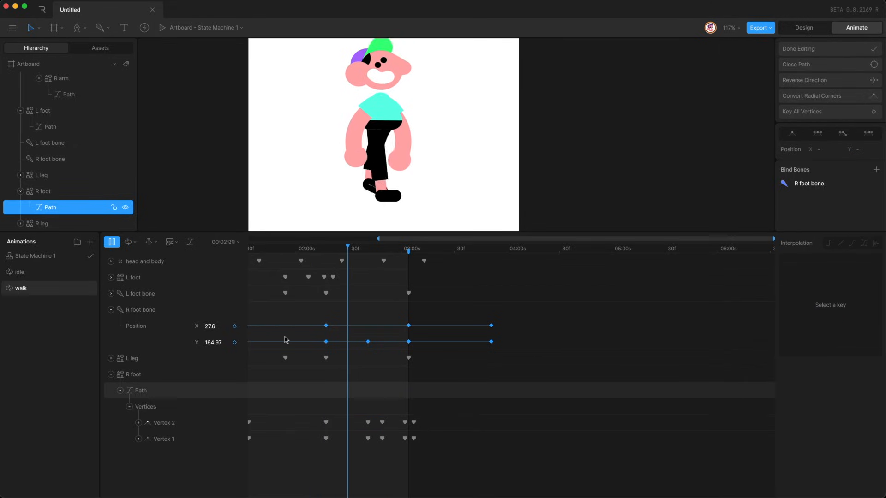
scroll(287, 340, left, 5)
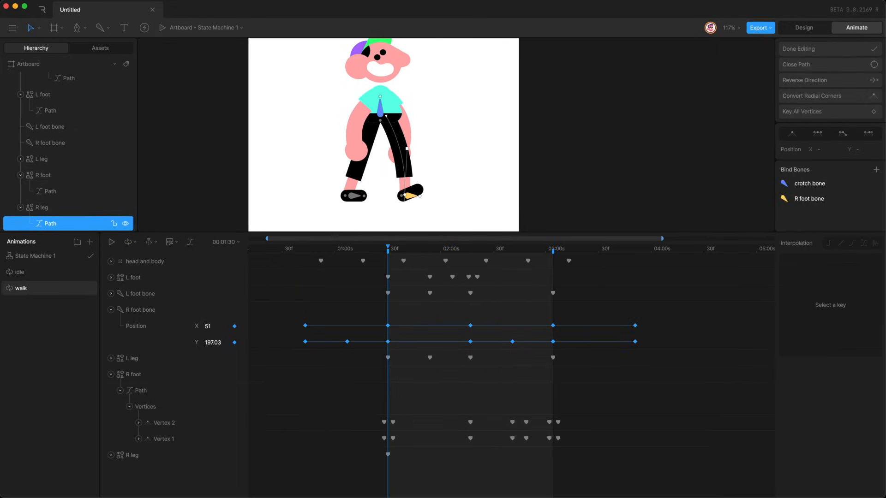
click(72, 223)
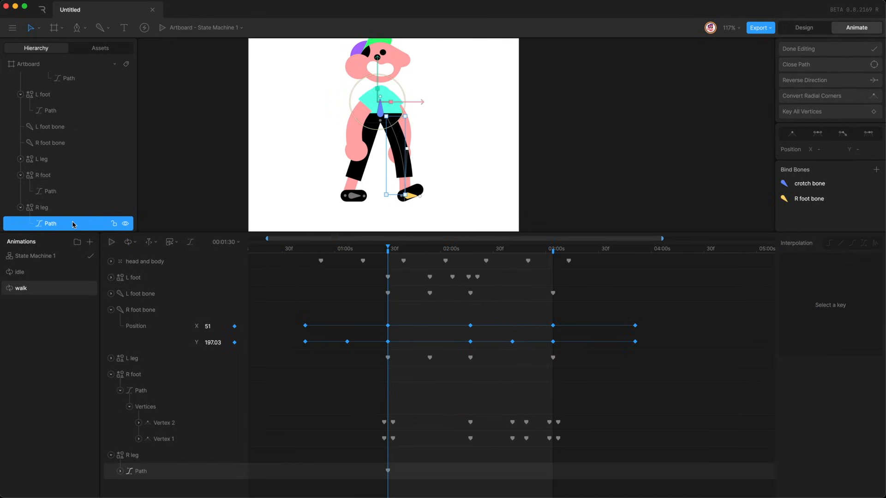
drag(387, 249, 470, 249)
click(808, 112)
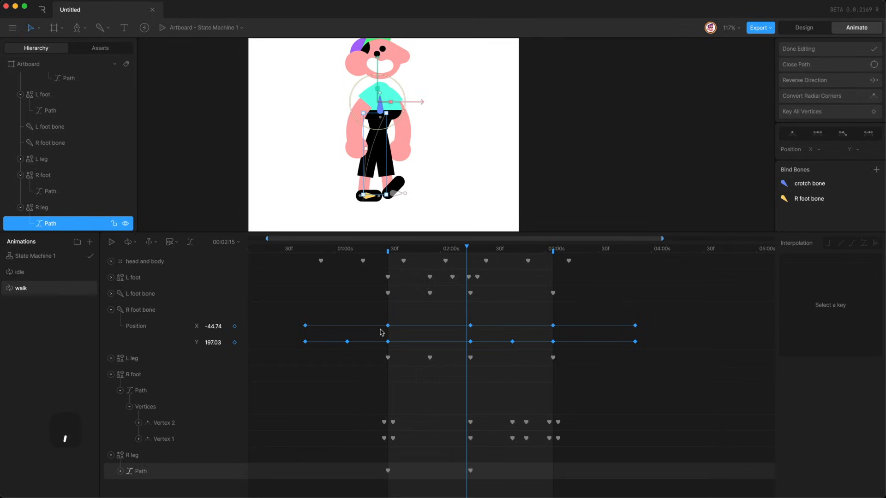
Step frame by frame back and forth before 00:02:17 to examine how the legs pass each other.
key(Left)
key(Left)
key(Left)
key(Left)
key(Left)
key(Left)
key(Left)
key(Right)
key(Right)
key(Right)
key(Right)
key(Right)
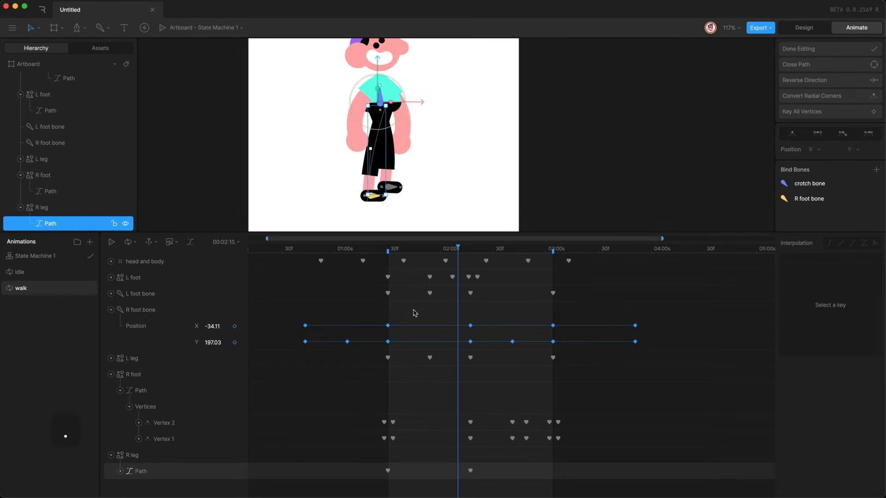
key(Left)
key(Left)
key(Left)
key(Left)
key(Left)
key(Left)
key(Left)
key(comma)
key(period)
key(period)
key(period)
key(period)
key(period)
key(period)
key(period)
key(period)
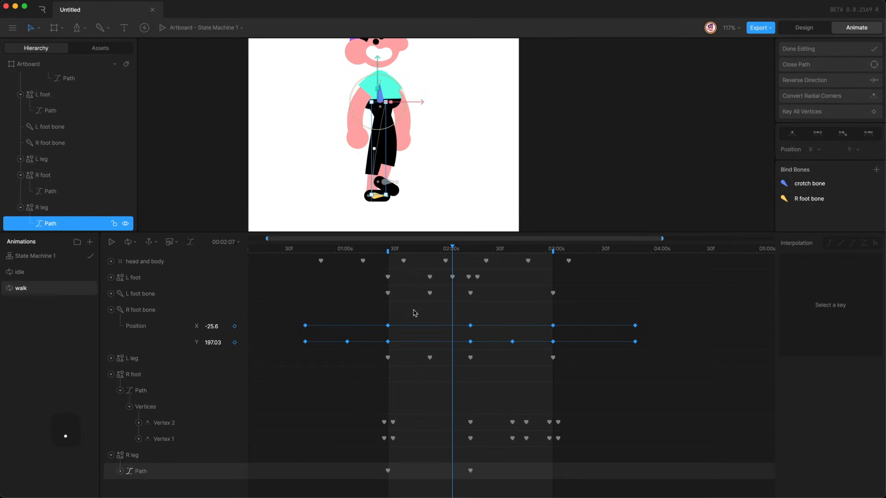
Key all R leg vertices at 00:02:41 and bend the knee forward, with Vertex 2's Bezier handle at about 153.89°, 144.99.
click(466, 246)
drag(468, 249, 513, 251)
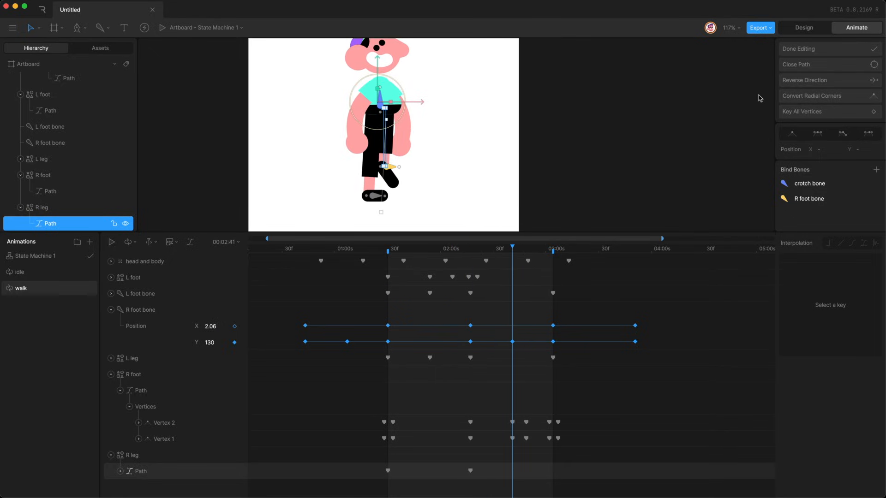
click(812, 112)
drag(387, 119, 446, 138)
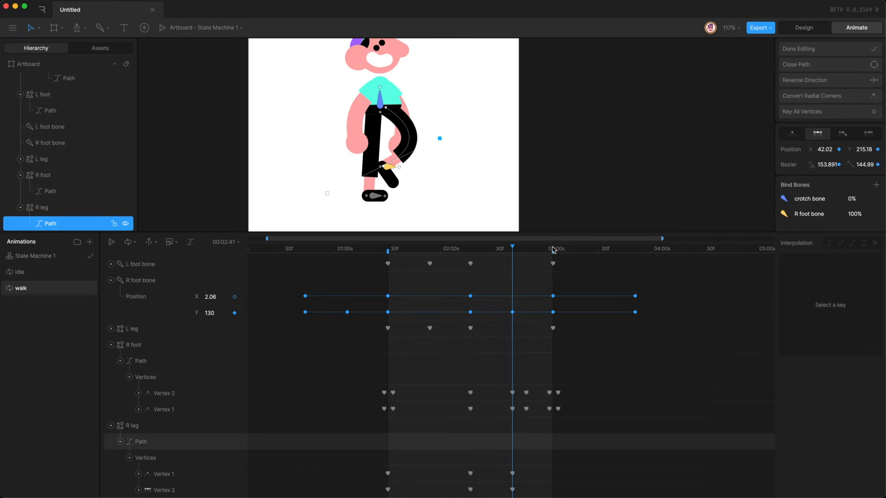
Key all R leg vertices at 00:03:04 and straighten the leg, with Vertex 2's Bezier handle at about 74.85°, 100.96.
scroll(466, 394, right, 1)
click(804, 114)
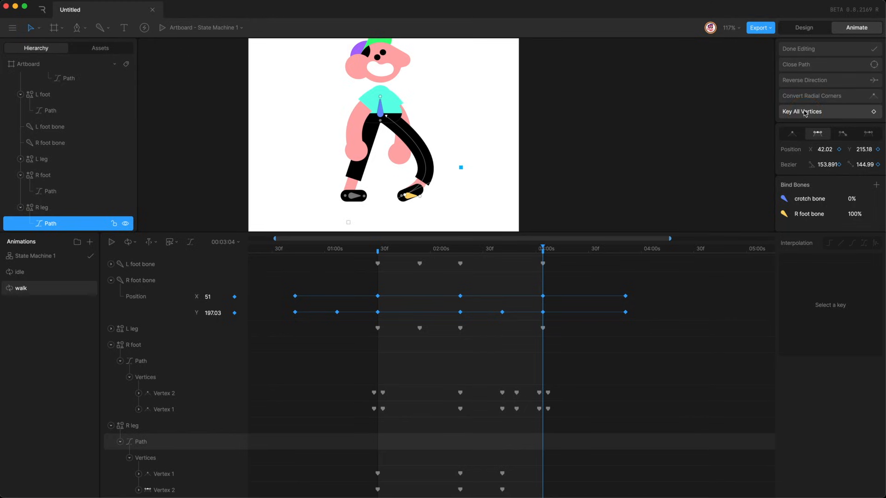
drag(462, 164, 389, 141)
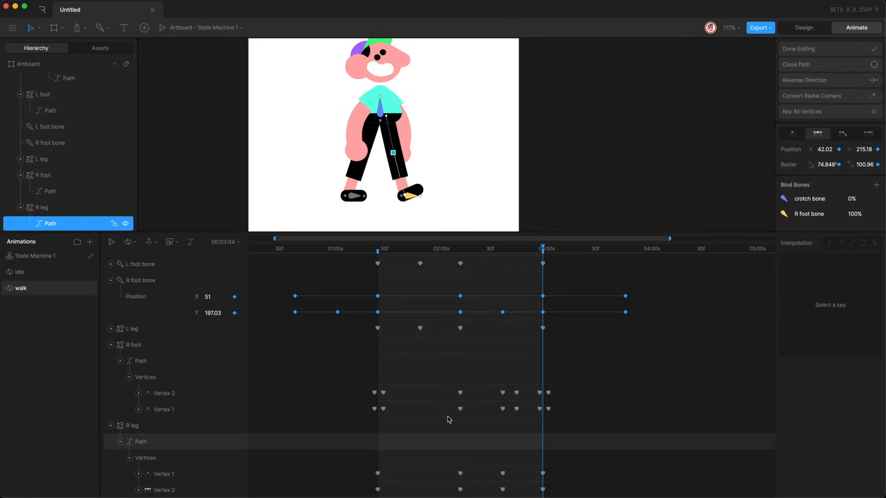
Copy the R leg's vertex keys from 00:03:04 to 00:01:30, finish editing the path and play back the walk.
scroll(390, 272, left, 2)
click(392, 249)
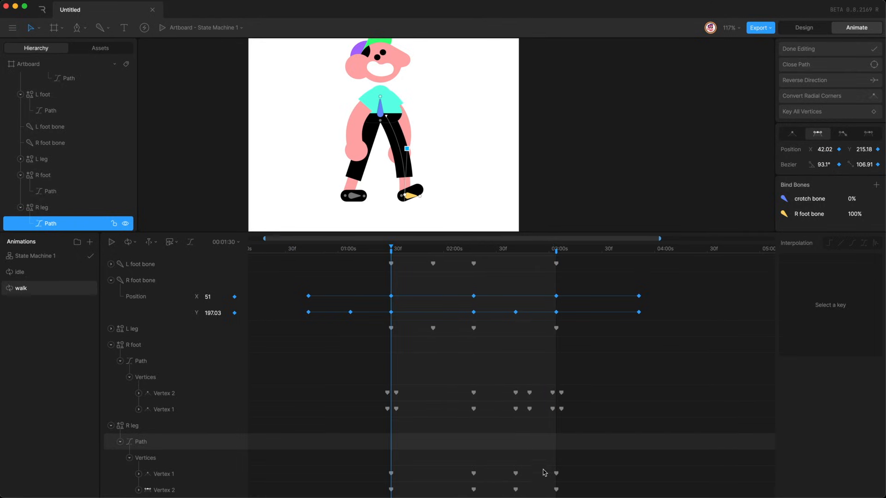
drag(545, 472, 572, 497)
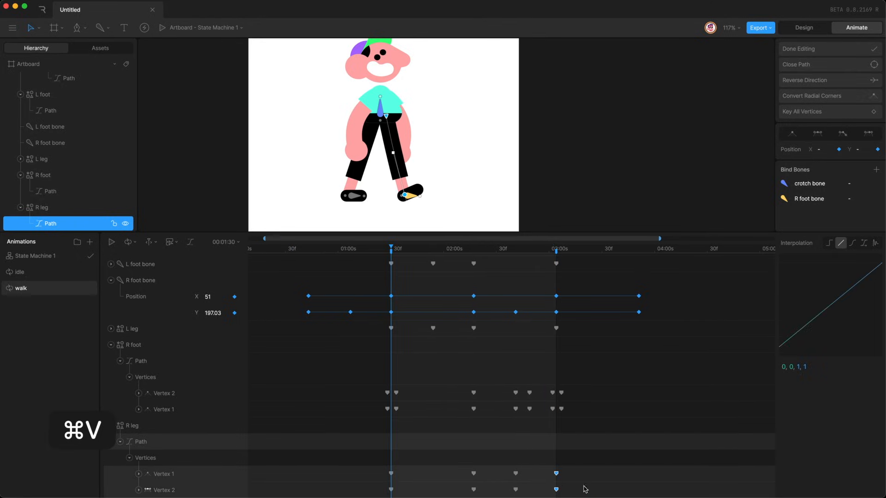
key(Return)
key(space)
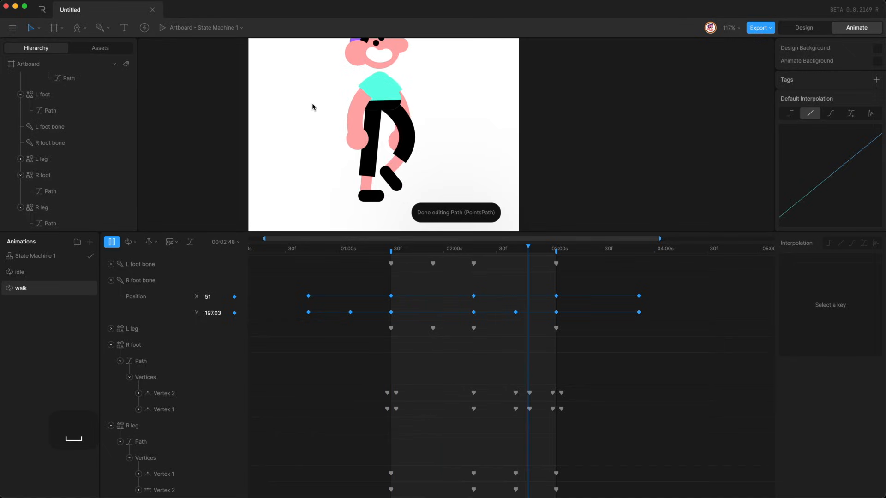
Reshape the R leg at 00:02:17 by moving Vertex 2's Bezier handle to about 116°, 108.95, and play back the walk.
drag(438, 251, 473, 266)
click(62, 224)
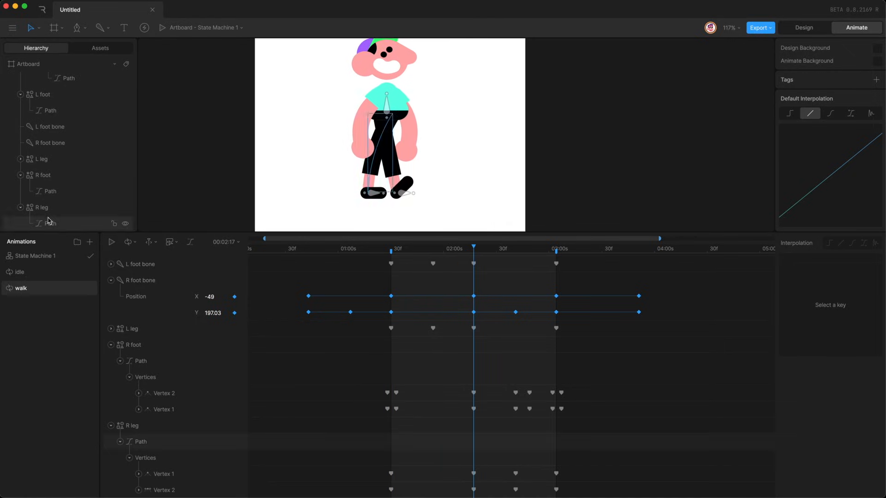
key(Return)
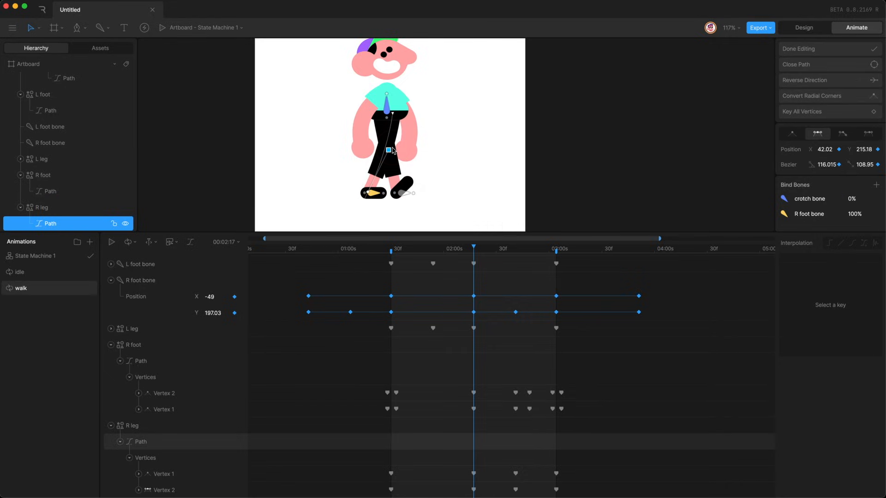
key(Return)
key(space)
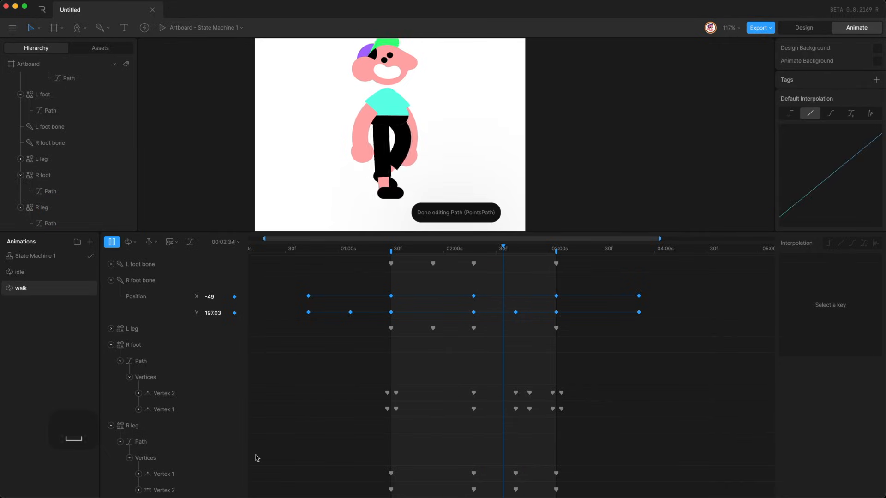
Key the L arm's rotation and all of its path vertices at 00:01:30.
scroll(362, 75, up, 2)
scroll(361, 75, left, 2)
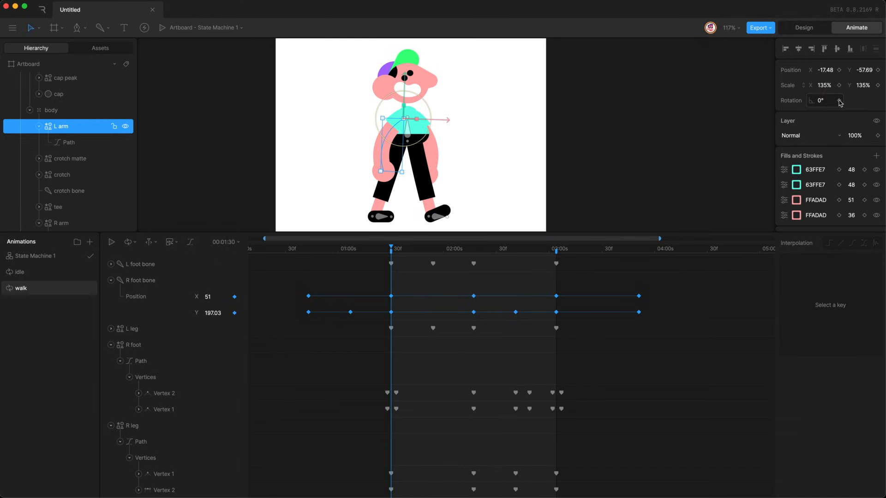
click(838, 100)
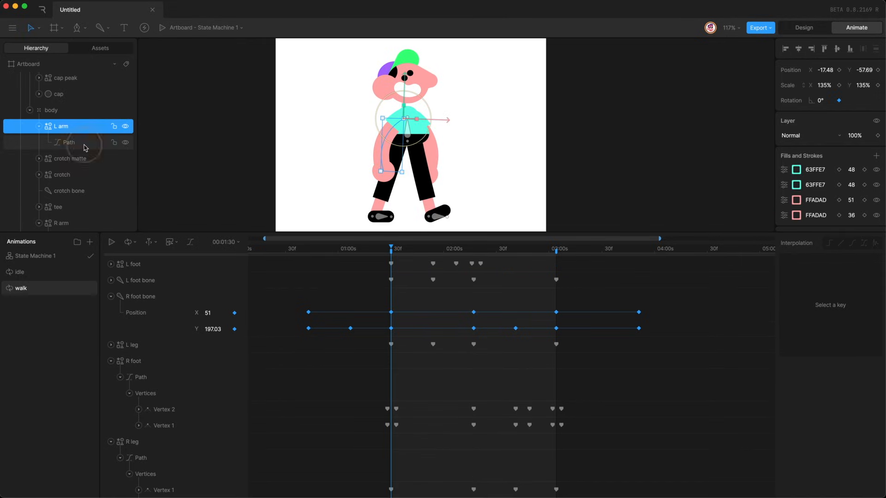
click(77, 144)
key(Return)
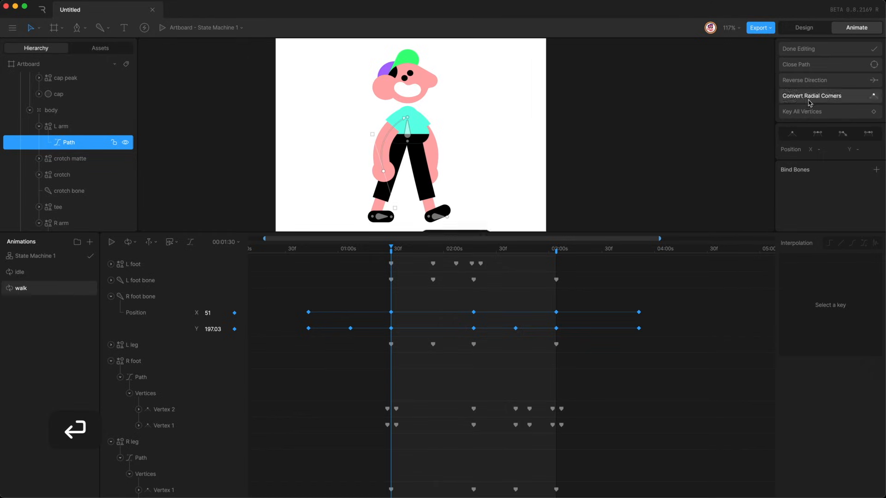
key(u)
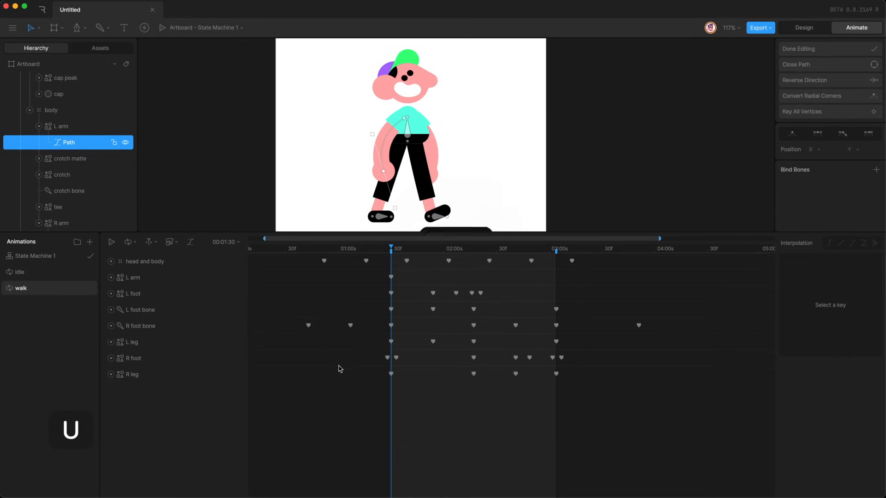
Swing the L arm forward by setting its rotation at 00:01:30 to -41°.
click(111, 278)
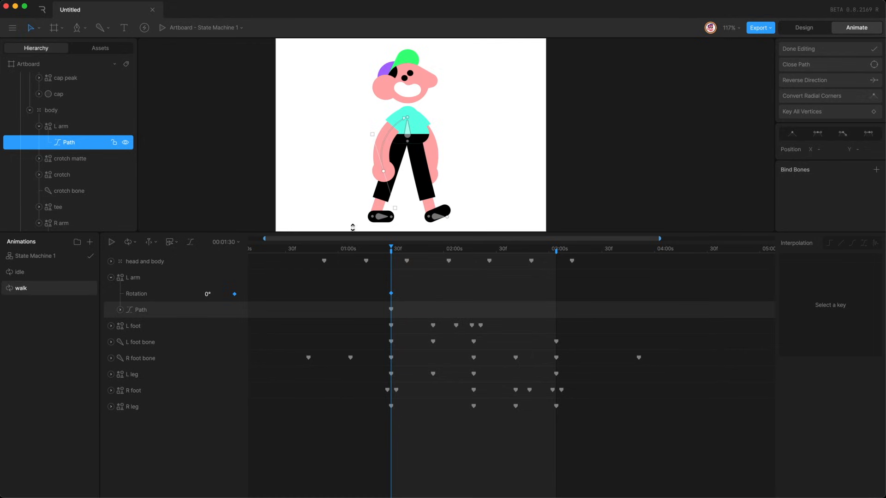
click(215, 293)
key(shift+Down)
key(shift+Down)
key(shift+Down)
key(shift+Down)
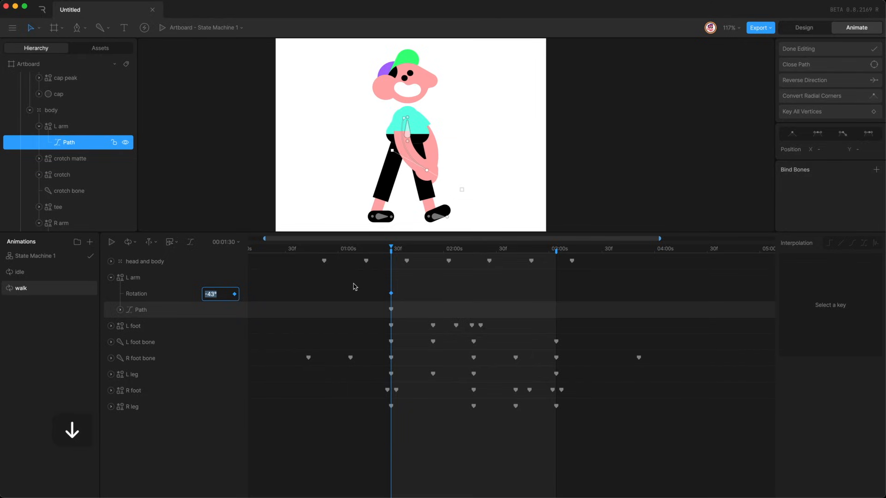
Swing the L arm back by setting its rotation at 00:02:17 to 19°.
click(474, 247)
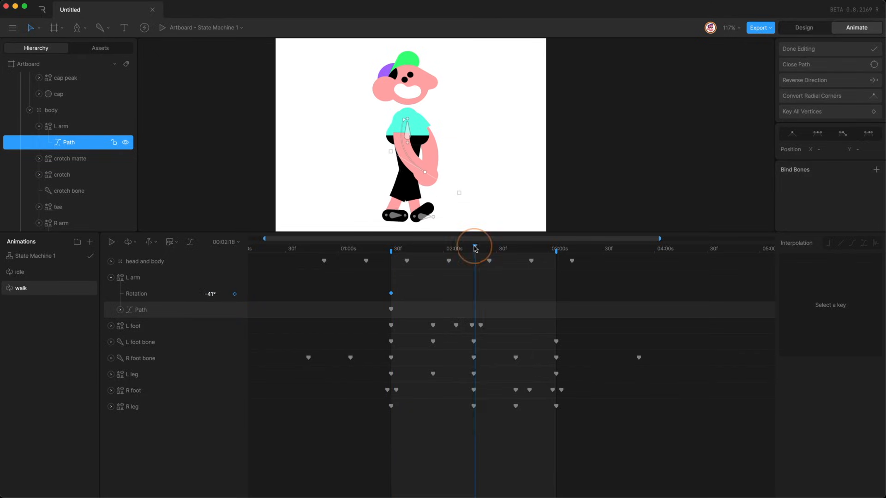
click(217, 294)
key(shift+Up)
key(shift+Up)
key(shift+Up)
key(shift+Up)
key(shift+Up)
key(shift+Up)
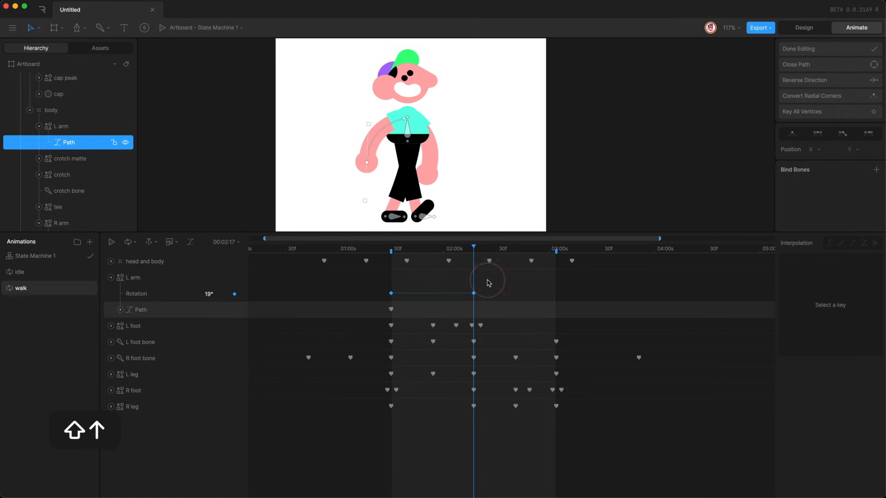
Copy the L arm's first rotation key to 00:03:04 and apply cubic interpolation (.42, 0, .58, 1) to all three rotation keys.
click(555, 248)
drag(373, 280, 607, 302)
key(super+c)
key(super+v)
click(853, 243)
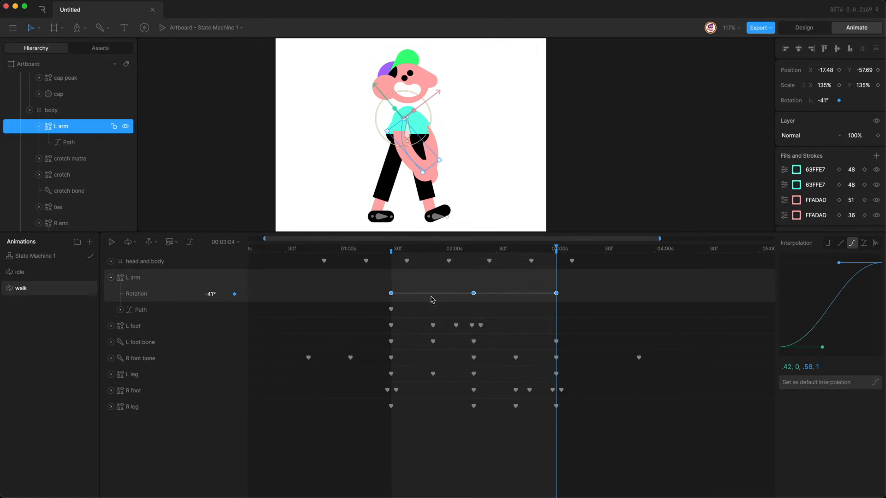
click(440, 311)
key(space)
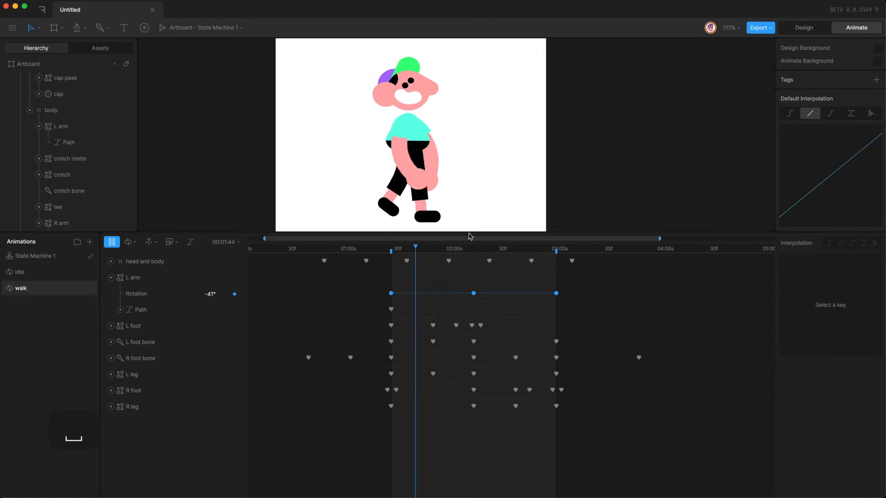
Key all L arm vertices at 00:02:17 and bend the elbow, with Vertex 2's Bezier handle at about 138.2°, 67.84.
click(69, 143)
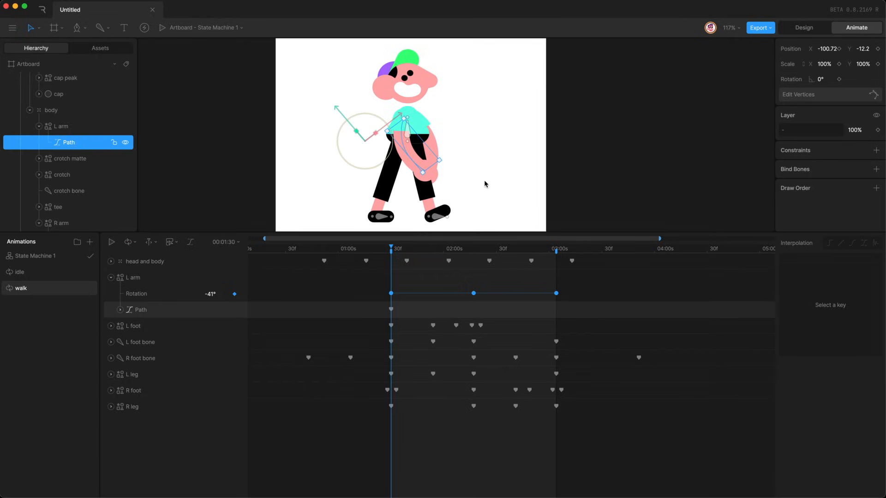
key(Return)
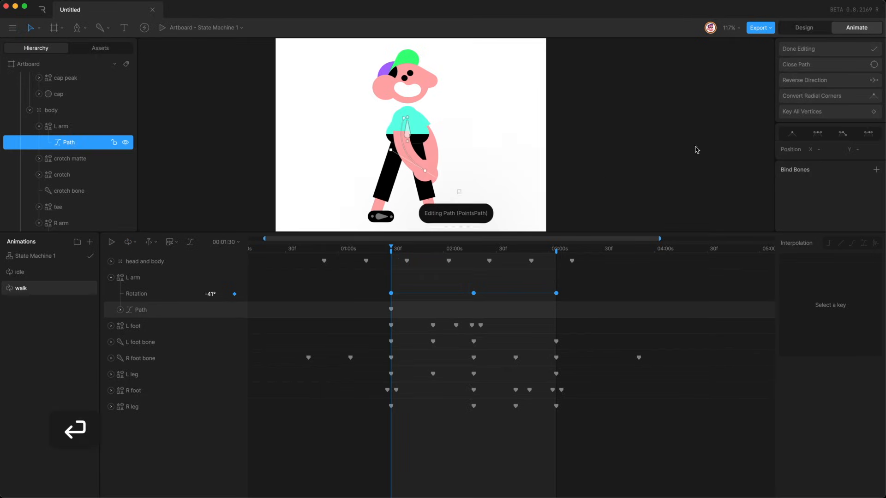
click(473, 249)
click(813, 111)
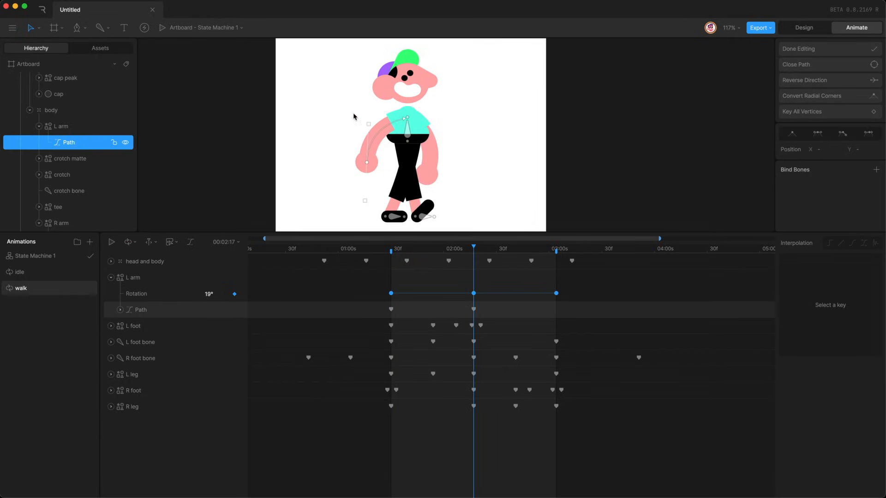
drag(369, 124, 398, 157)
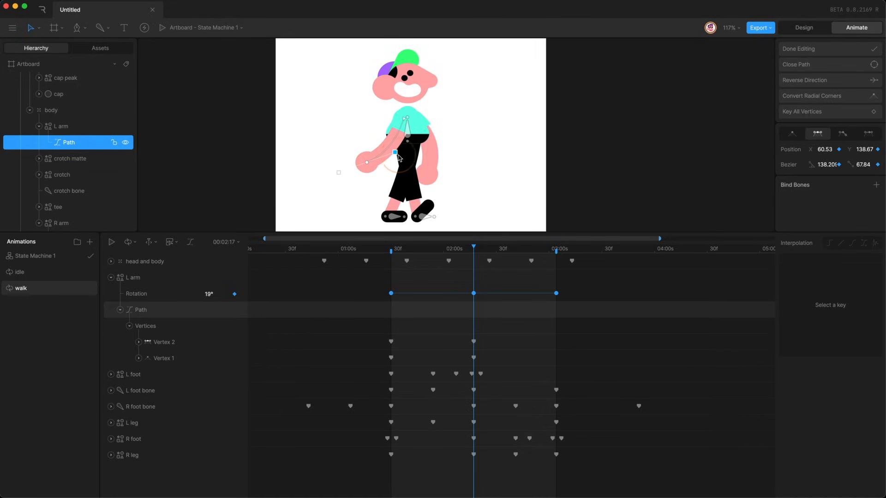
Apply cubic interpolation (.42, 0, .58, 1) to the L arm's vertex keys and paste a copy of the sequence starting at 00:03:04.
click(556, 249)
drag(367, 339, 407, 363)
key(super+c)
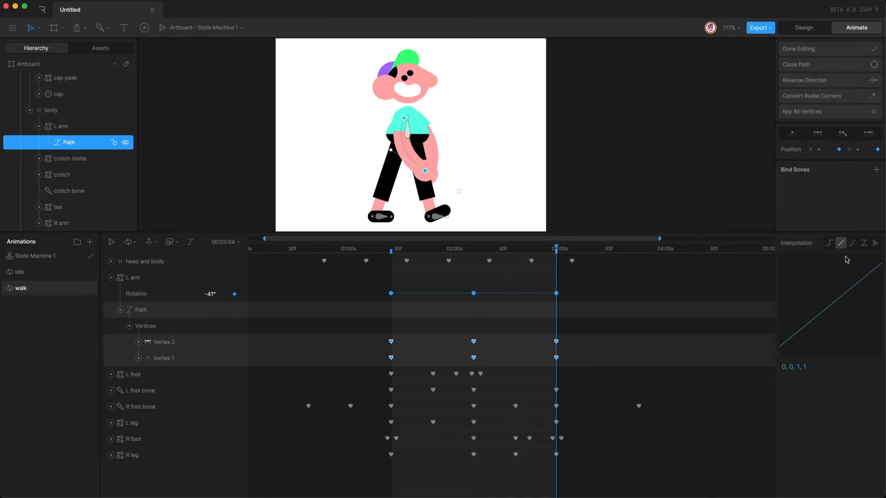
click(852, 243)
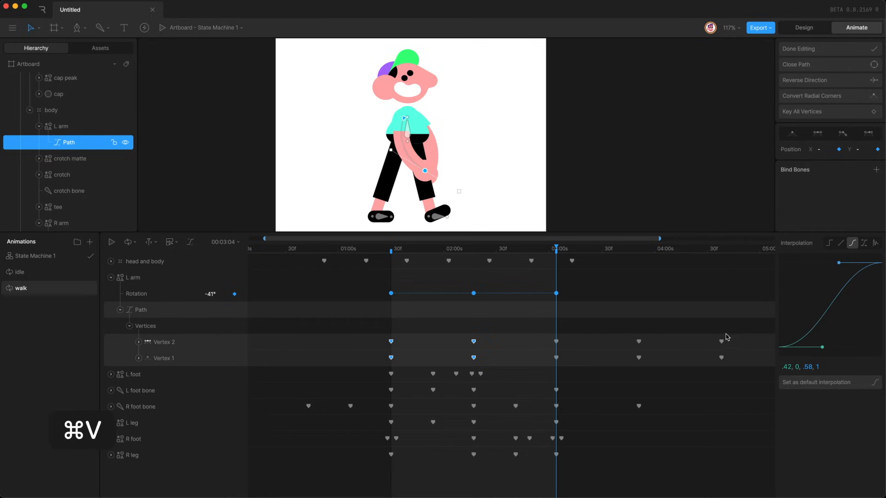
Shift all L arm vertex keys earlier during playback so the third pair sits at about 00:01:53.
drag(735, 350, 359, 366)
key(space)
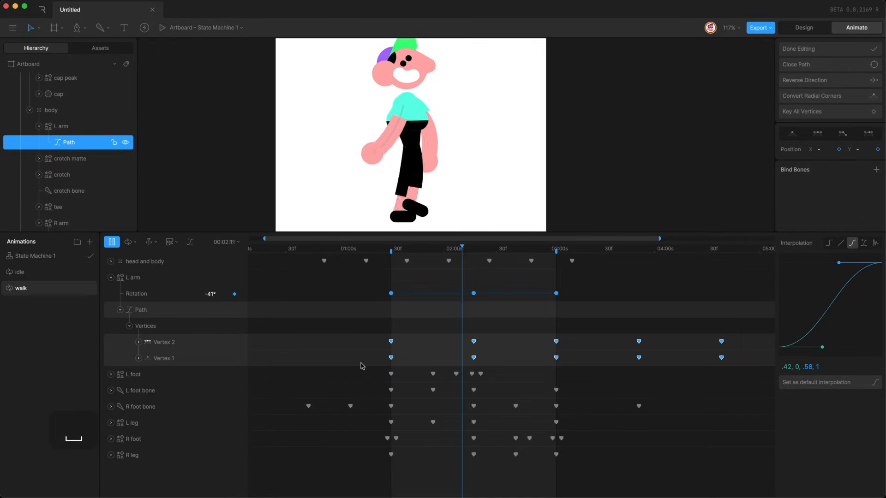
click(639, 342)
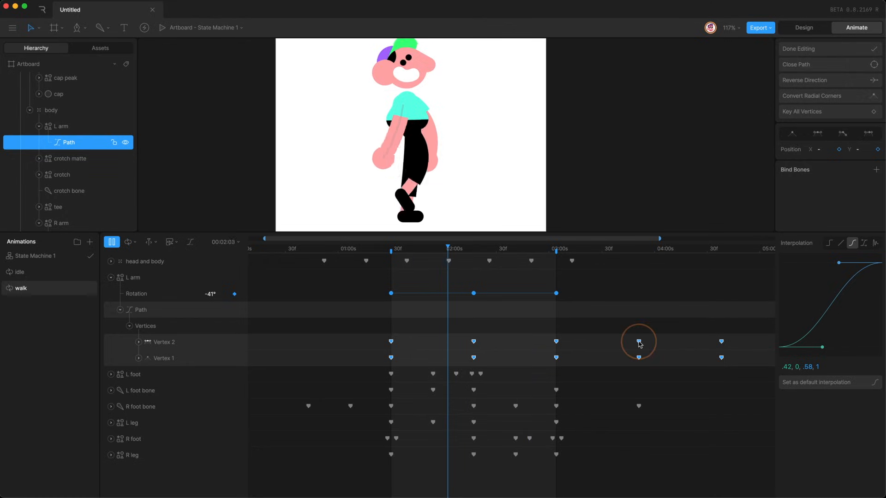
drag(640, 345, 253, 347)
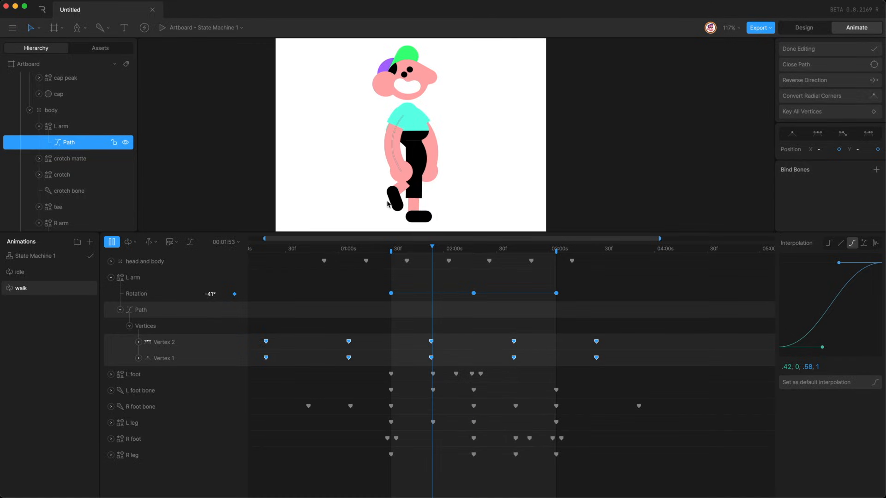
Key the R arm's rotation and all of its path vertices at 00:01:30.
click(391, 248)
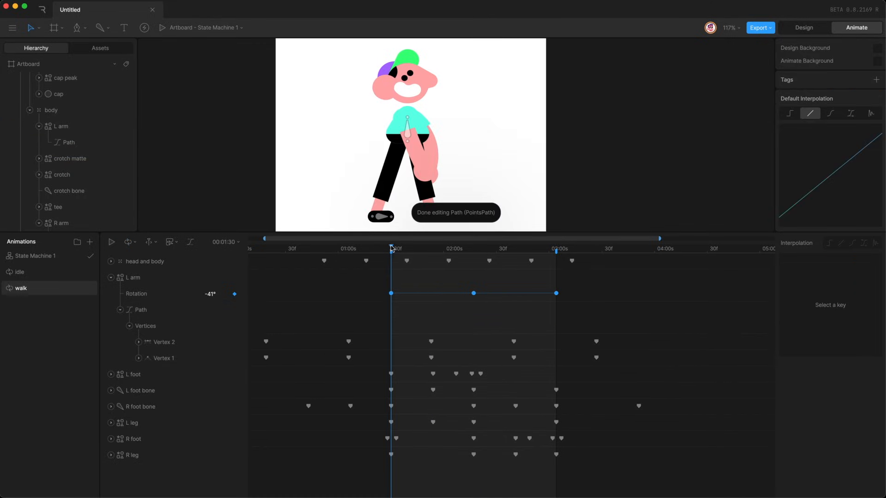
scroll(78, 185, down, 3)
click(82, 173)
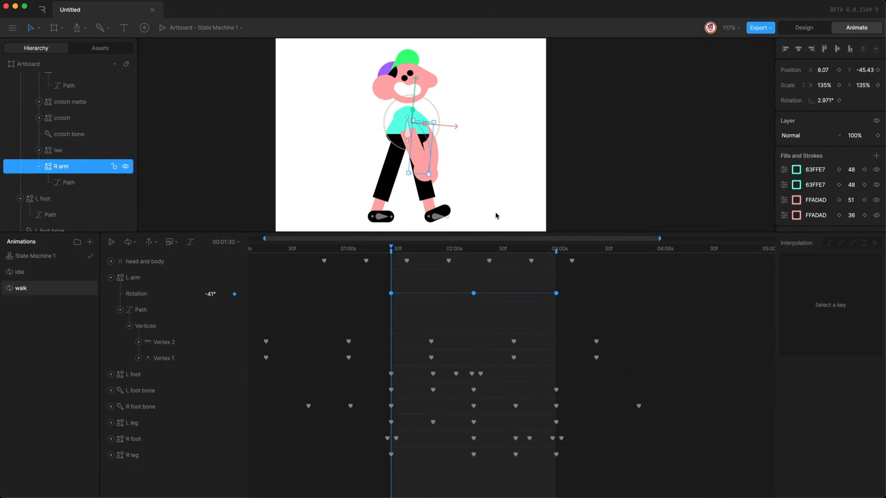
click(839, 101)
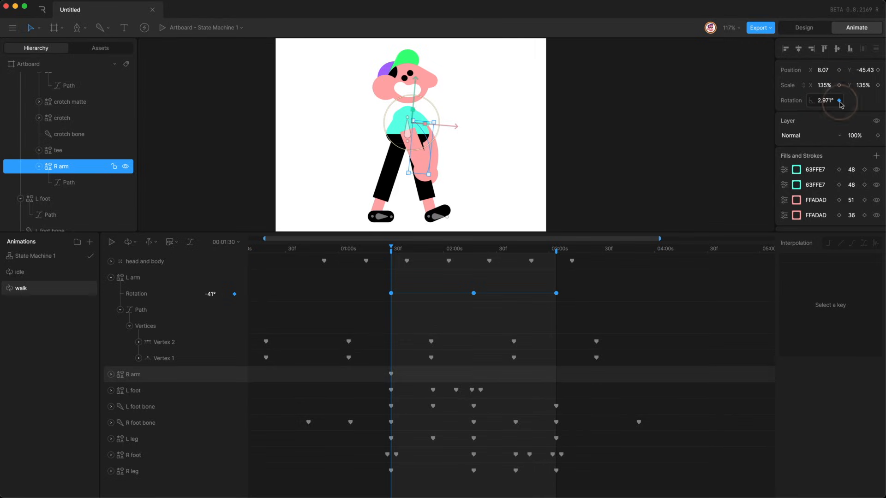
click(86, 186)
key(Return)
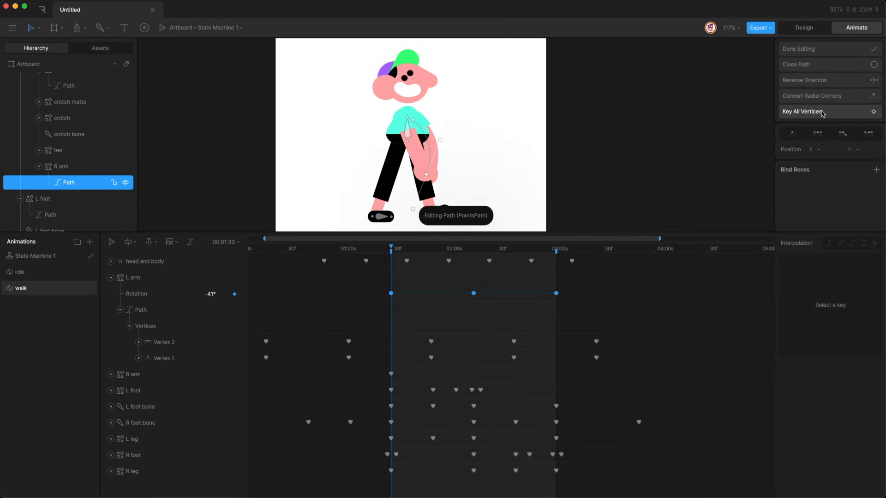
key(u)
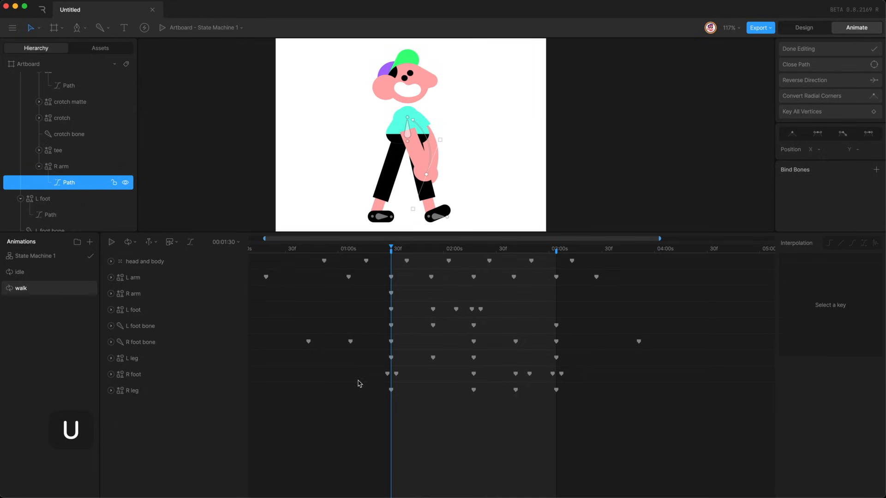
Set the R arm's rotation at 00:01:30 to 36.971° so it swings behind the body.
click(138, 296)
click(139, 296)
click(829, 100)
key(shift+Up)
key(shift+Up)
key(shift+Up)
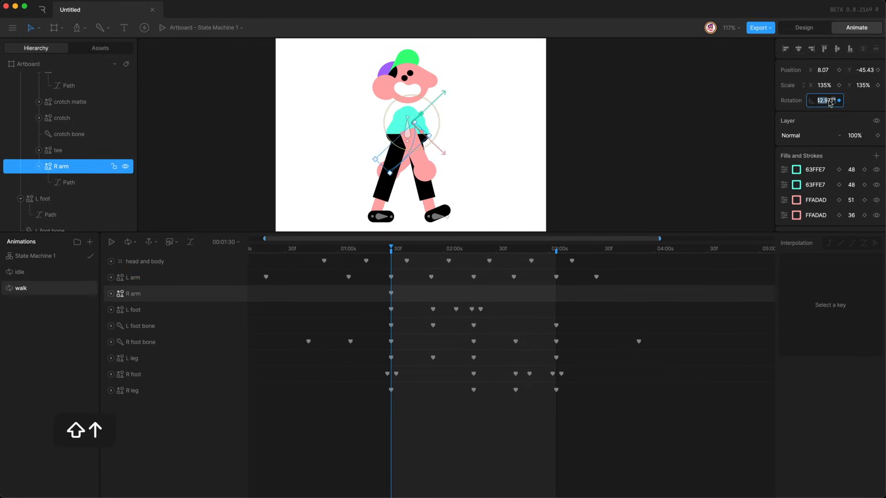
key(shift+Down)
key(shift+Down)
key(Up)
Set the R arm's rotation at 00:02:17 to -25.029° so it swings in front of the body.
click(476, 354)
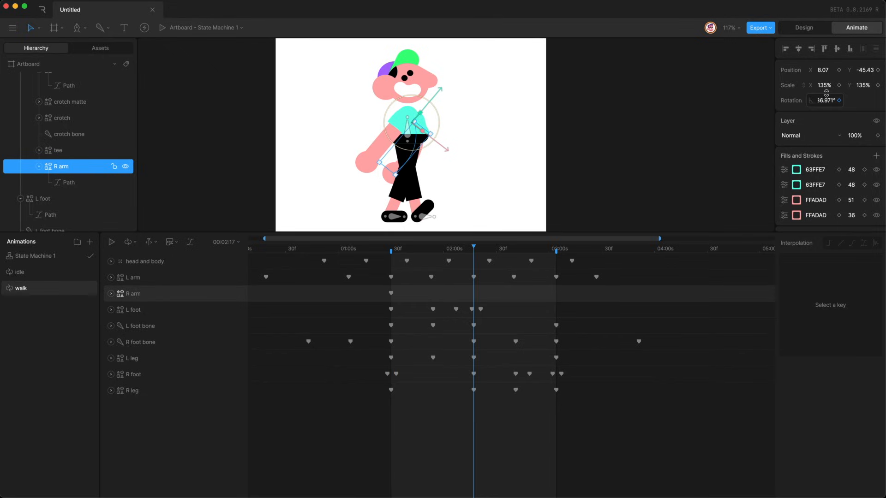
key(shift+Down)
key(shift+Down)
key(shift+Down)
key(shift+Down)
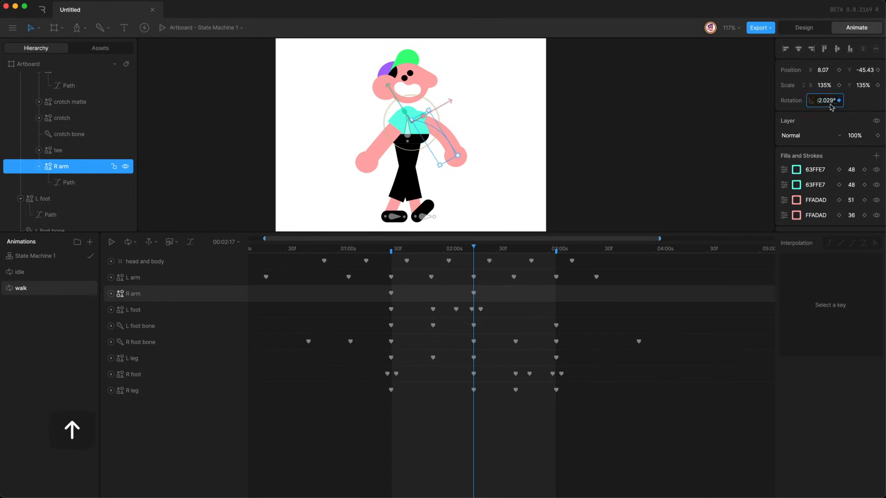
Copy the R arm's rotation and path keys from 00:01:30 to 00:03:04.
click(555, 248)
click(391, 293)
key(super+c)
key(super+v)
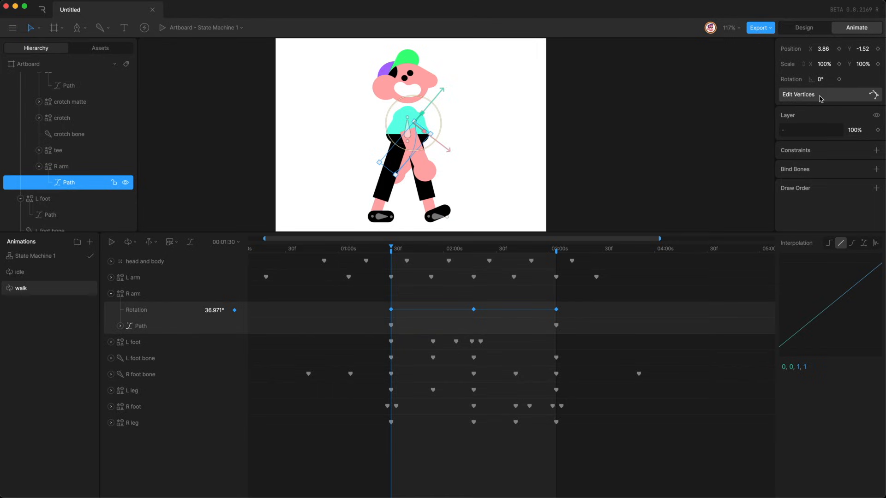
Key all R arm vertices at 00:01:30 and 00:02:17, bending the elbow at 00:02:17 with the hand vertex's Bezier handle.
key(Return)
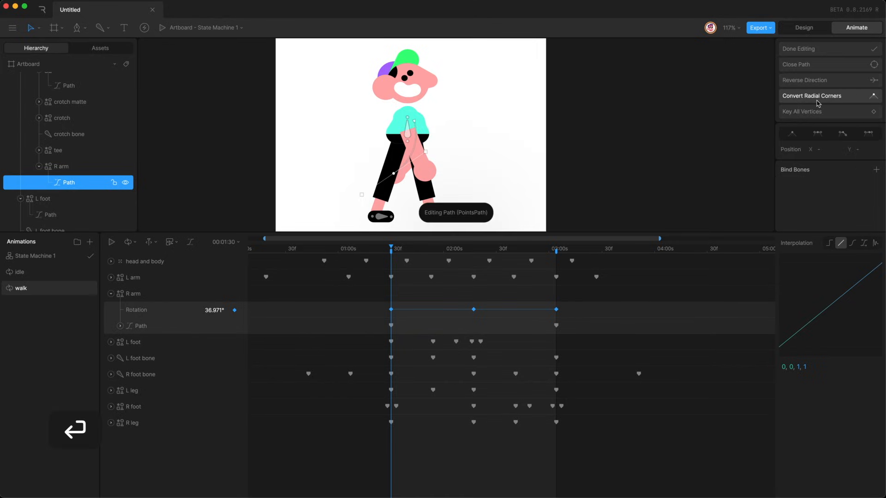
click(825, 112)
click(472, 245)
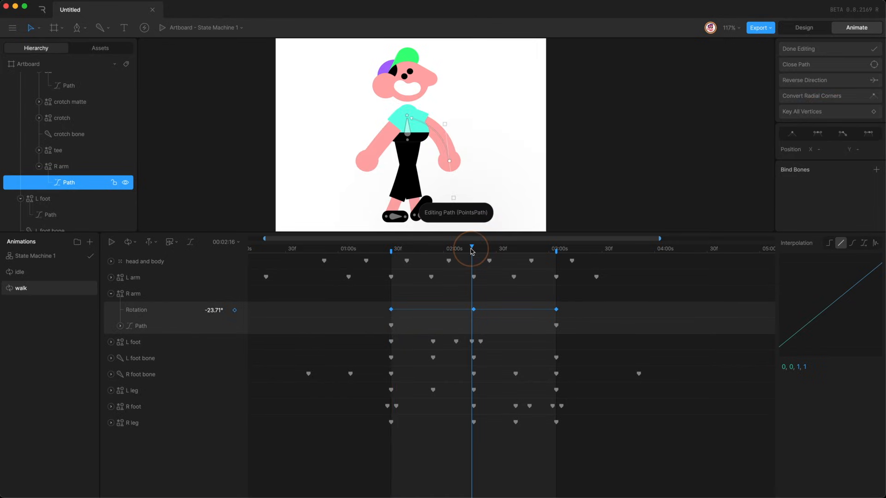
click(808, 111)
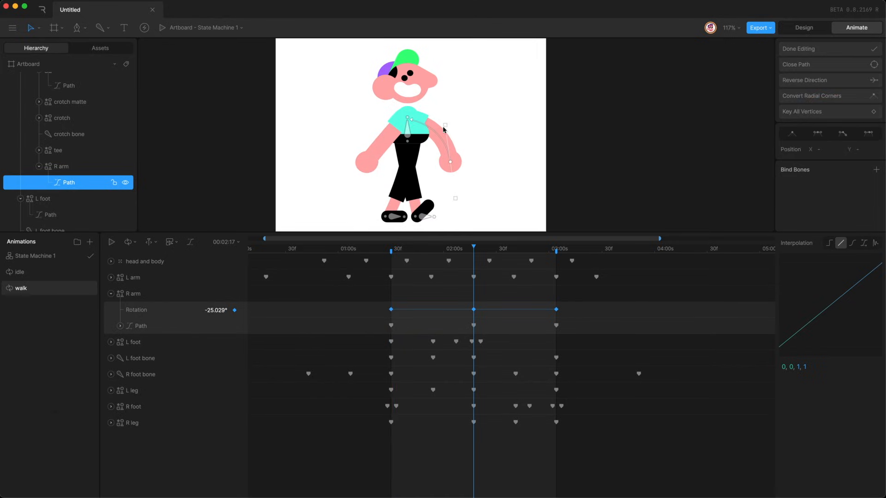
drag(445, 125, 418, 146)
Apply cubic interpolation (.42, 0, .58, 1) to the R arm's vertex keys and paste a copy of the sequence starting at 00:03:04.
click(556, 249)
drag(381, 357, 407, 379)
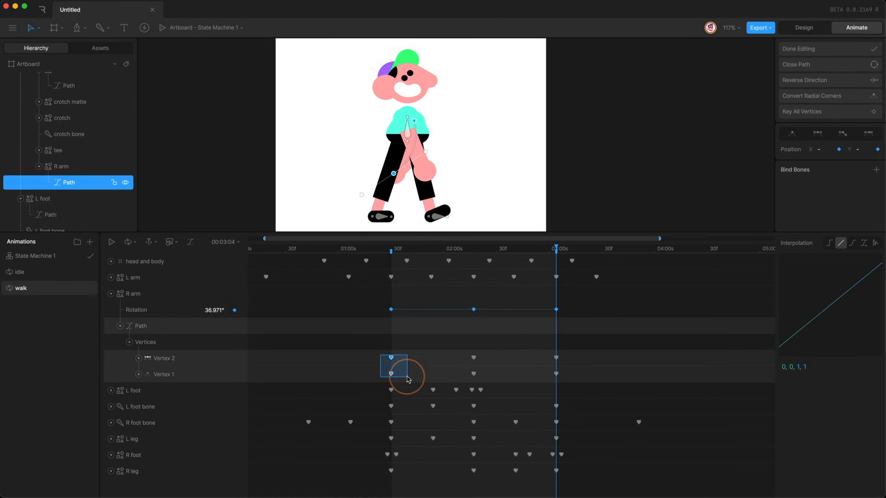
drag(376, 353, 578, 379)
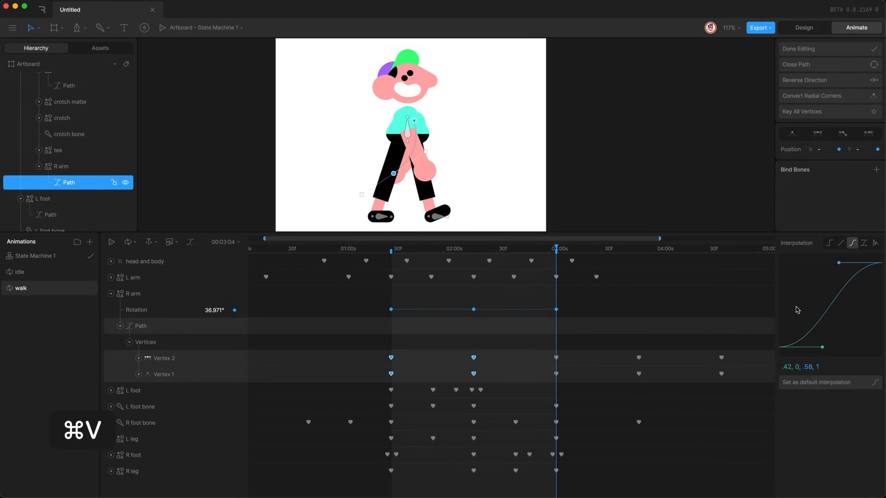
Shift all R arm vertex keys earlier so the third pair lines up with the second L leg key, and finish editing the path.
drag(730, 359, 356, 376)
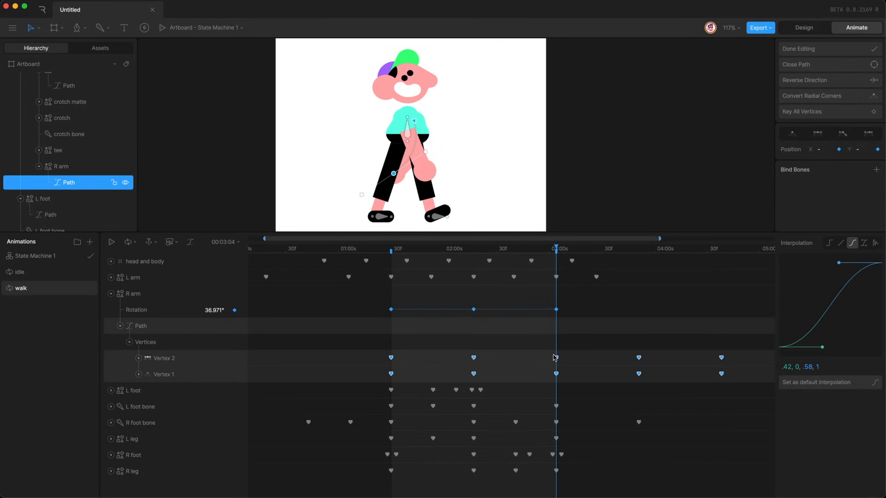
drag(557, 359, 433, 357)
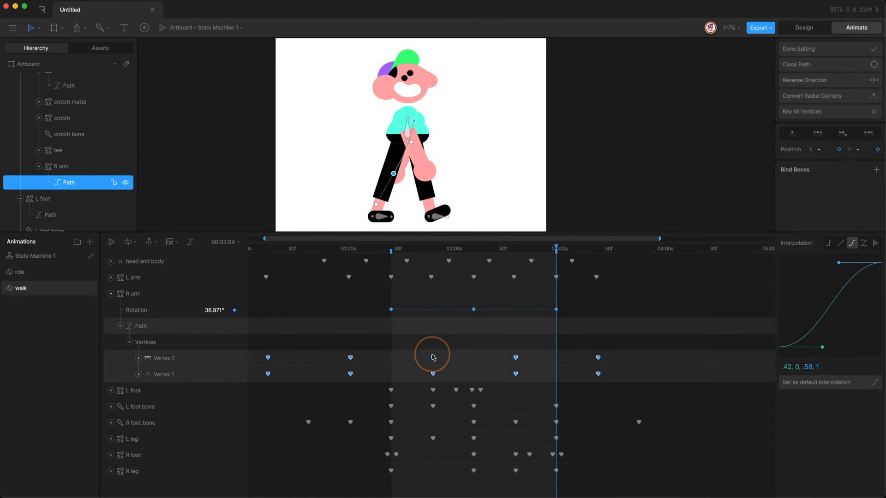
key(space)
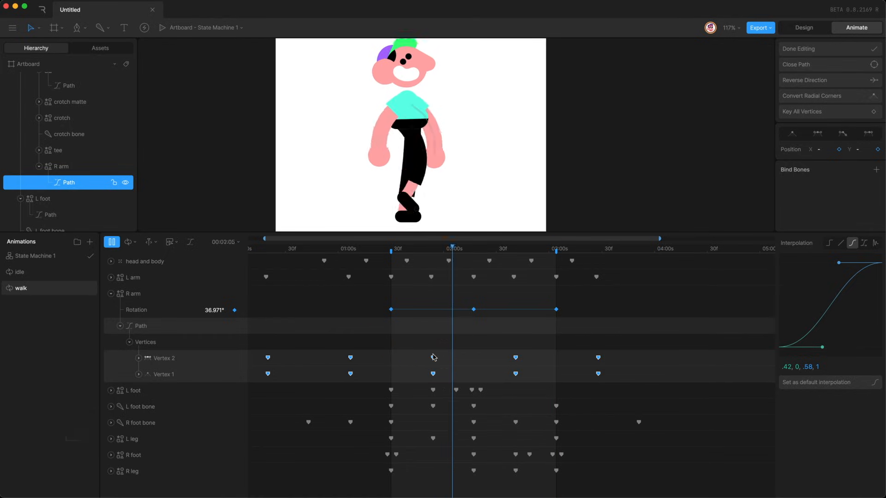
key(Return)
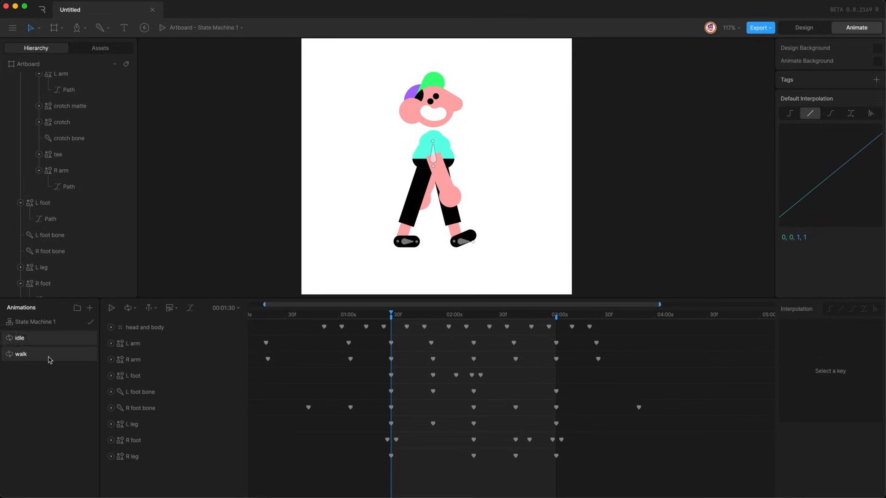
Play the idle and walk animations one after the other to compare them.
click(52, 343)
key(space)
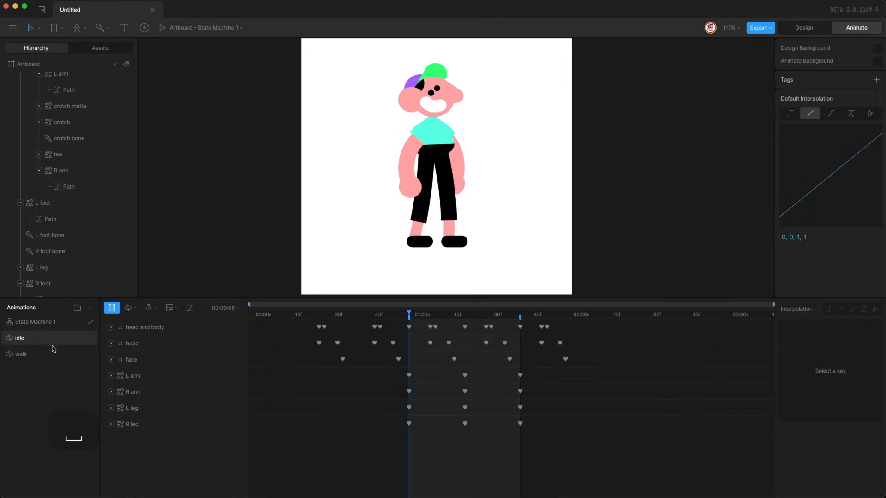
click(52, 358)
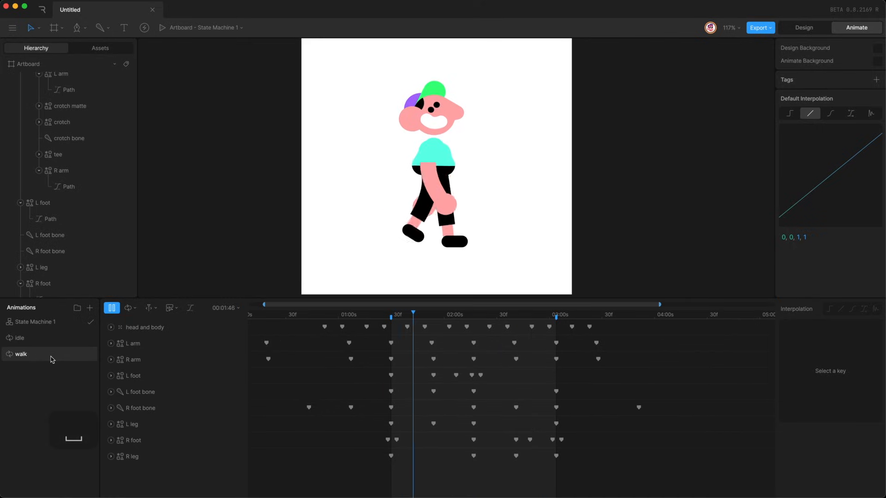
key(space)
Open State Machine 1 and move the Any State and Exit nodes away from the idle state.
click(49, 323)
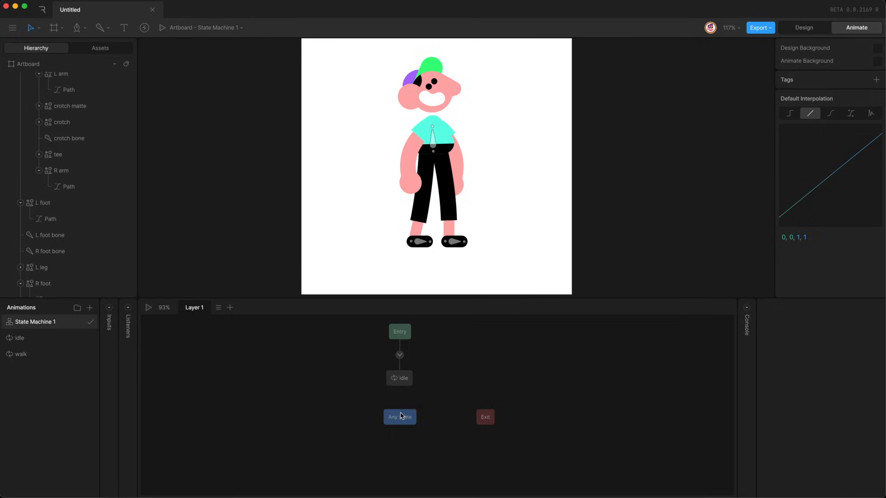
drag(401, 417, 191, 430)
drag(483, 417, 188, 457)
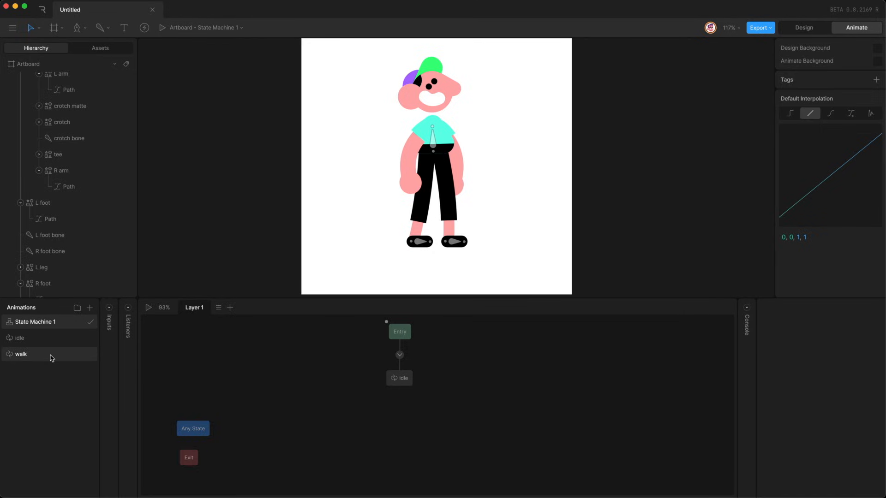
Add the walk animation as a state beside idle and create a transition from idle to walk.
drag(51, 358, 484, 379)
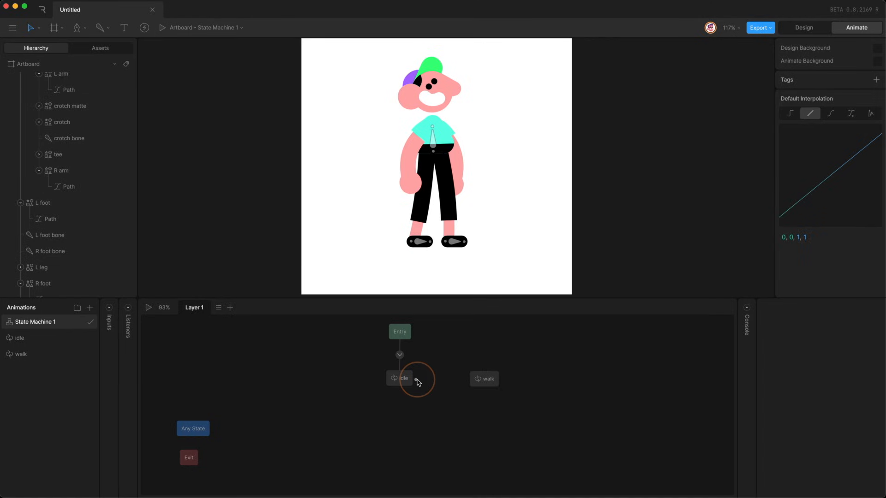
drag(416, 380, 515, 383)
click(491, 382)
click(443, 417)
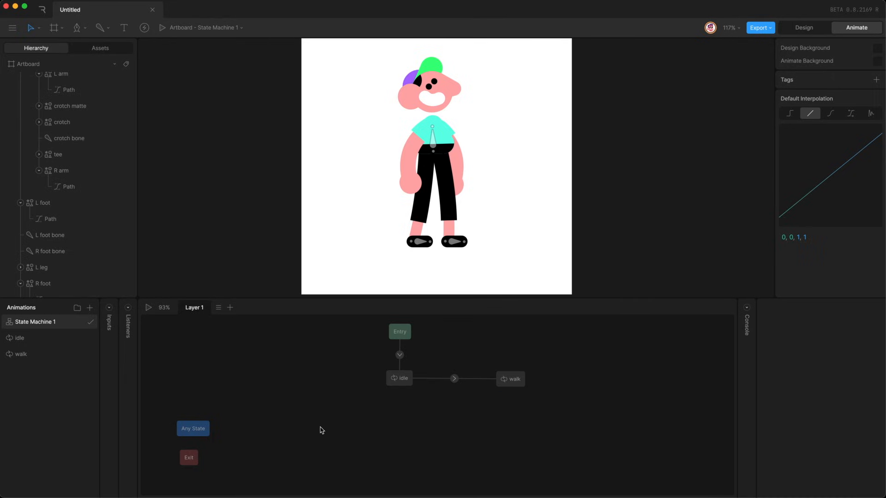
Play the state machine and inspect the Entry, idle and walk states and the settings of the idle to walk transition.
key(space)
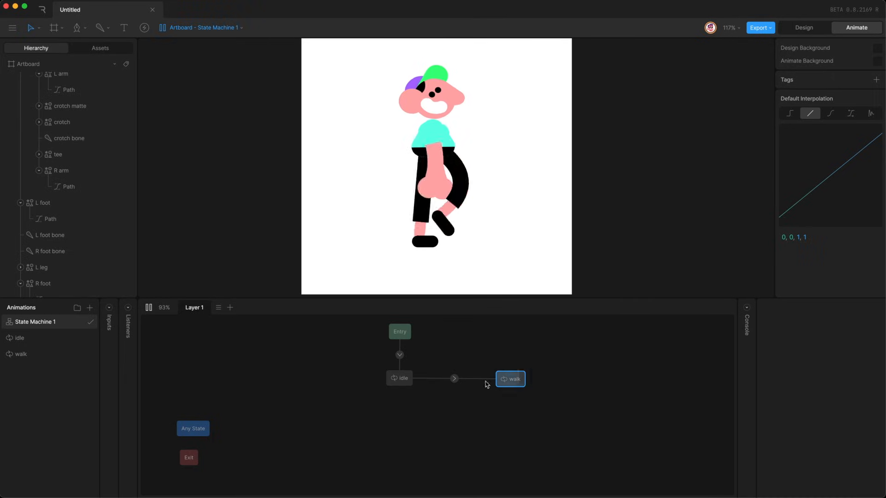
click(455, 379)
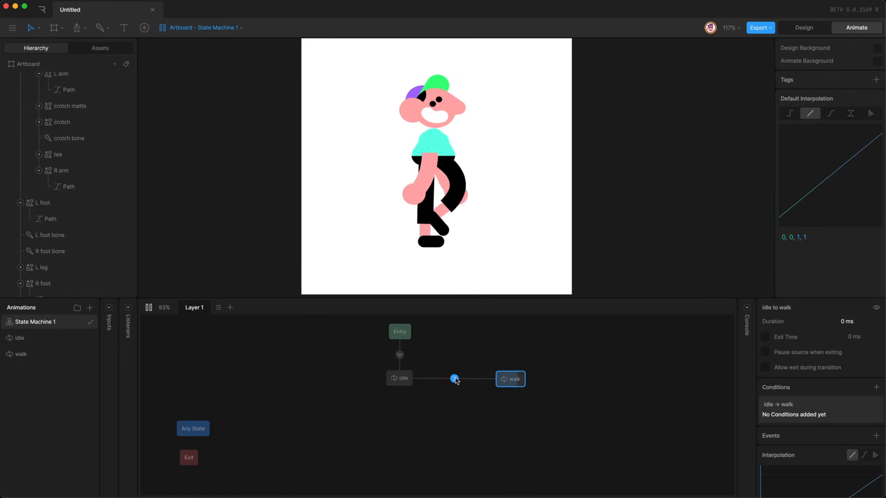
click(400, 379)
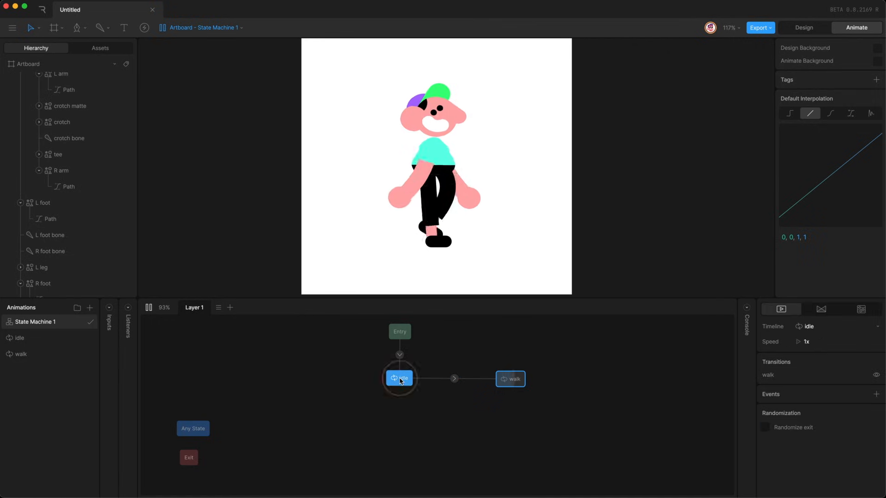
click(506, 379)
click(454, 378)
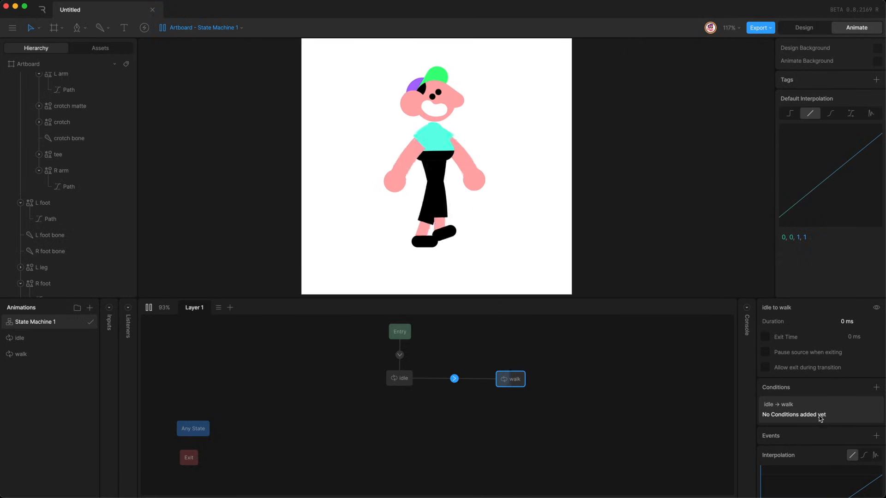
click(395, 351)
click(400, 334)
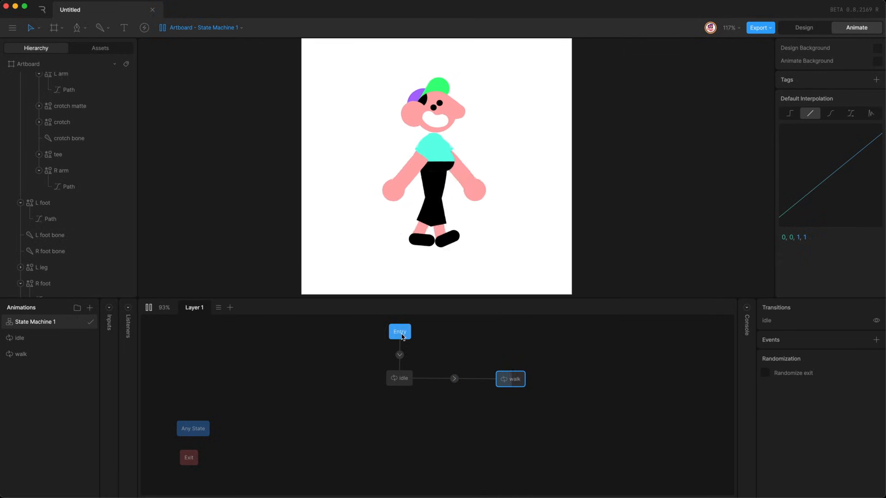
click(401, 380)
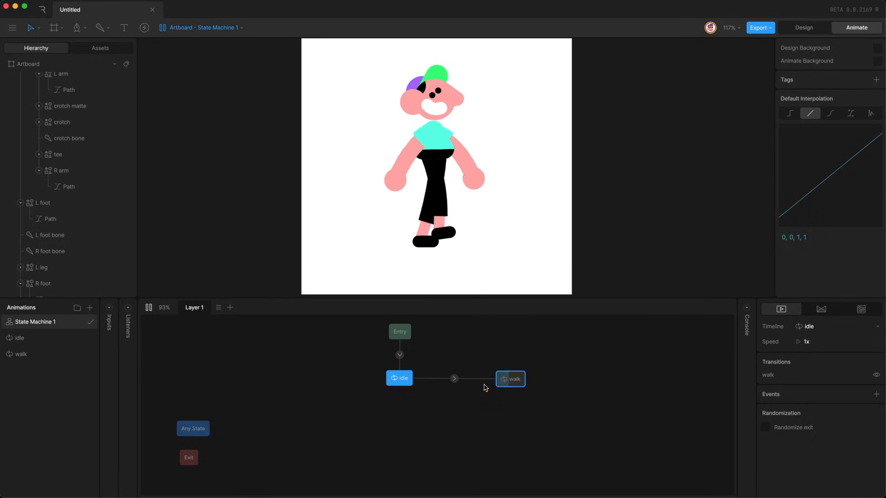
click(509, 379)
key(space)
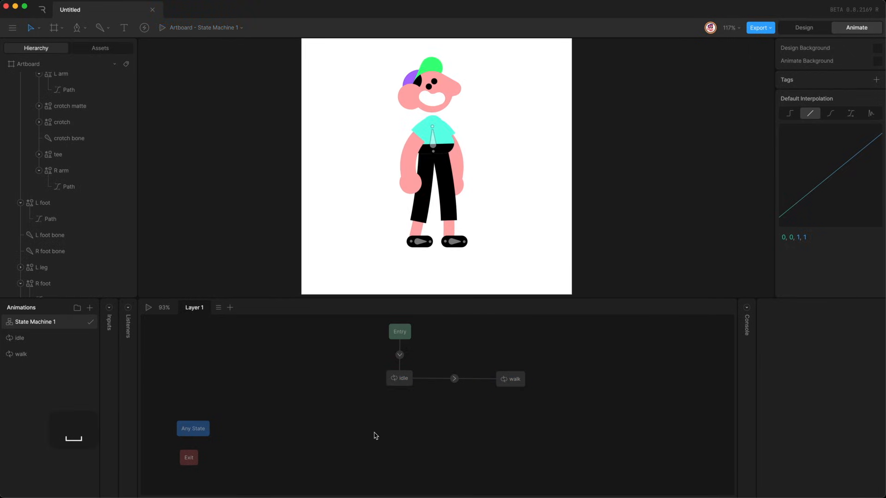
Add a number input to the state machine.
click(110, 309)
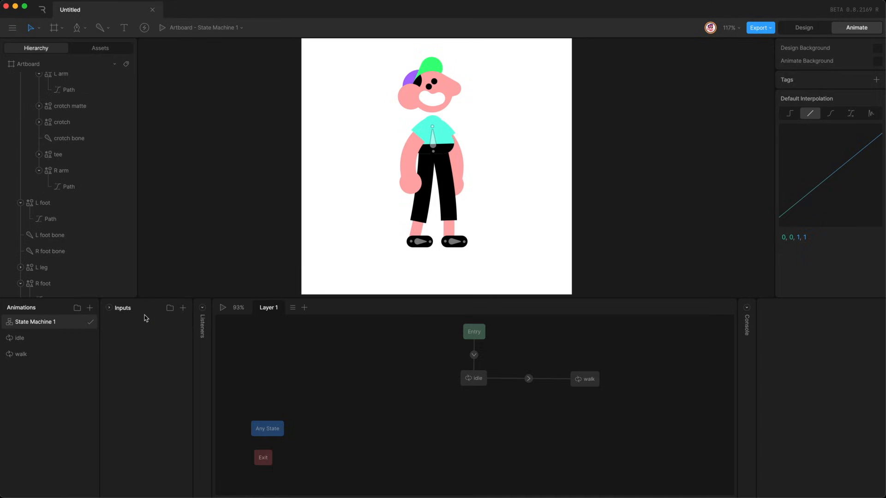
click(183, 309)
click(191, 333)
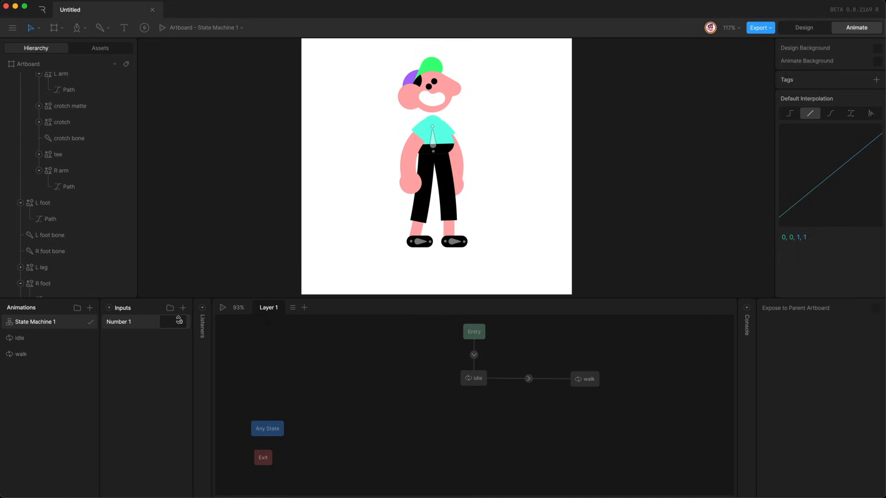
Add a condition to the idle to walk transition requiring Number 1 to equal 1.
click(528, 379)
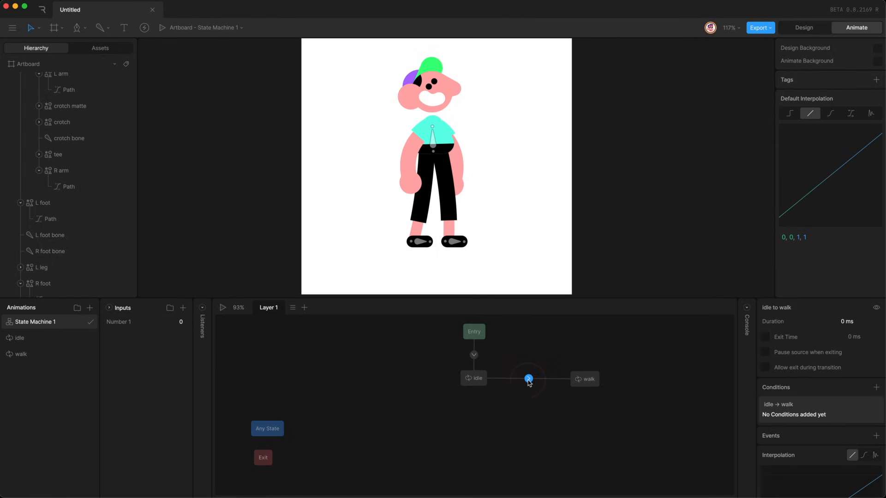
click(876, 387)
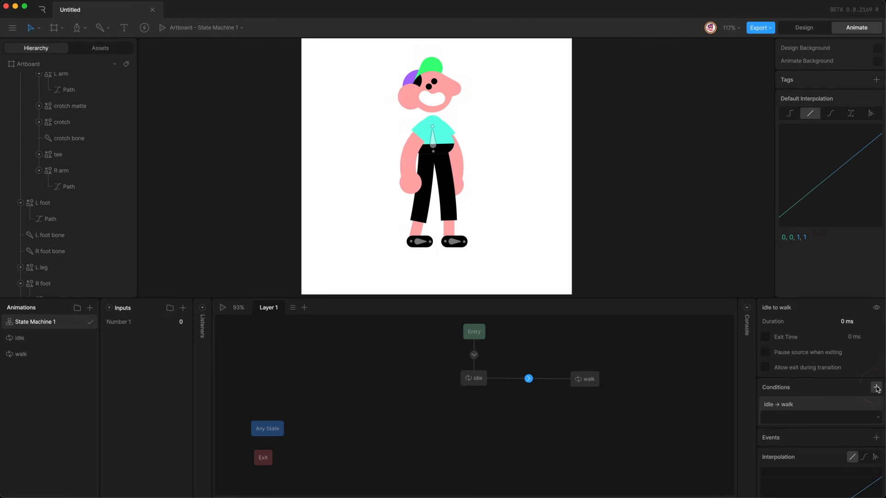
click(805, 418)
click(790, 432)
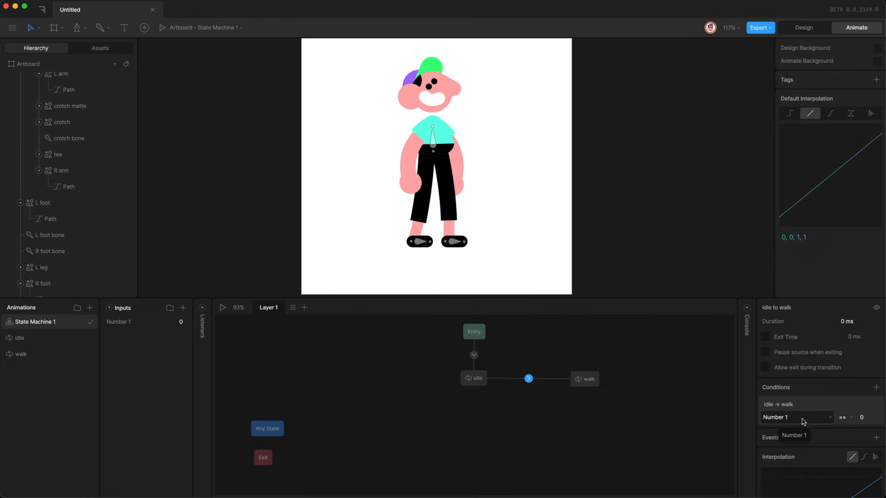
click(866, 418)
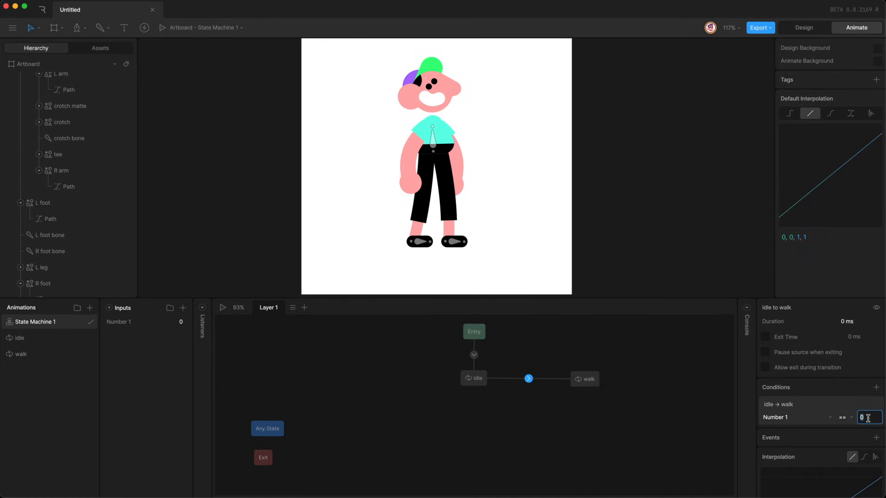
click(477, 380)
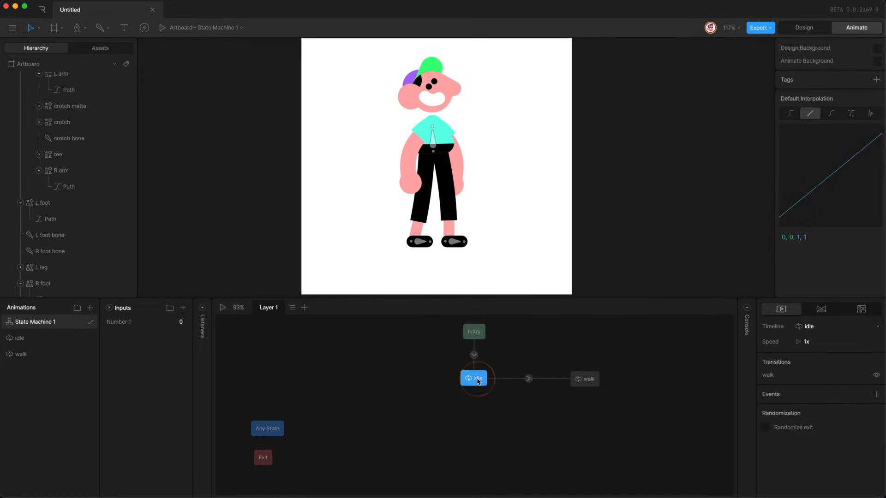
click(584, 382)
click(529, 379)
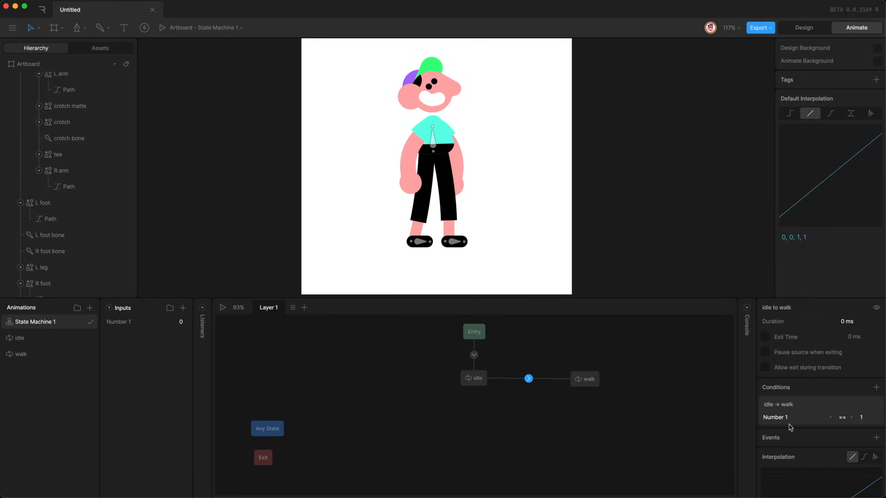
click(459, 421)
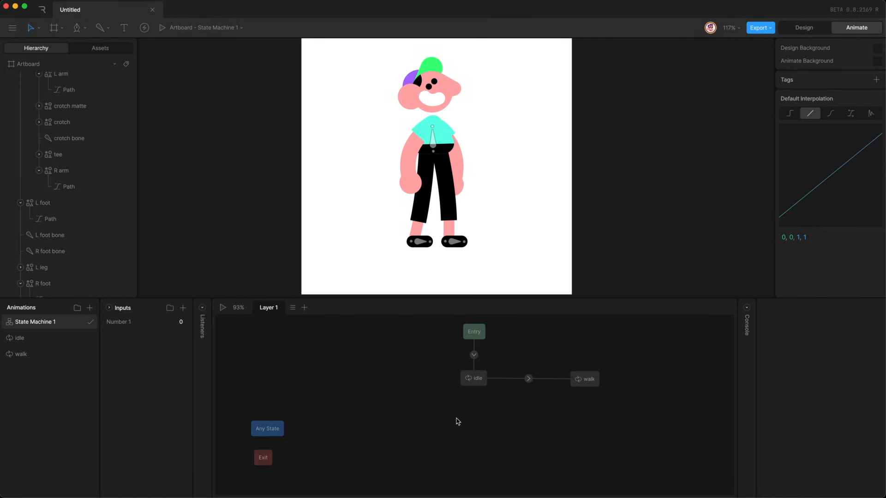
Play the state machine and set Number 1 to 1 to test the change from idle to walk.
key(space)
click(472, 383)
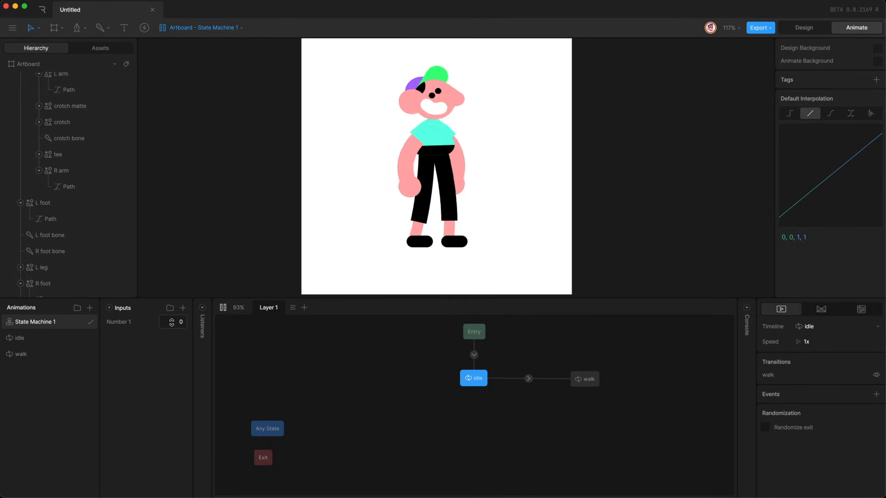
click(173, 321)
text(1)
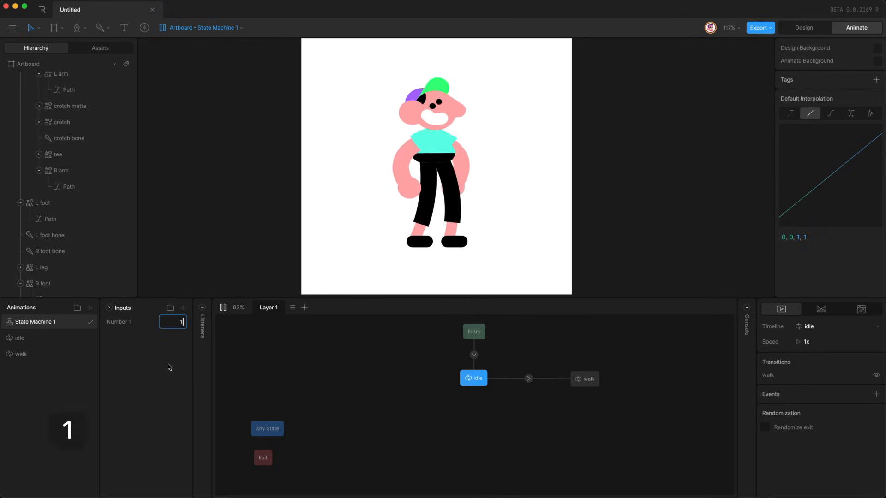
key(Return)
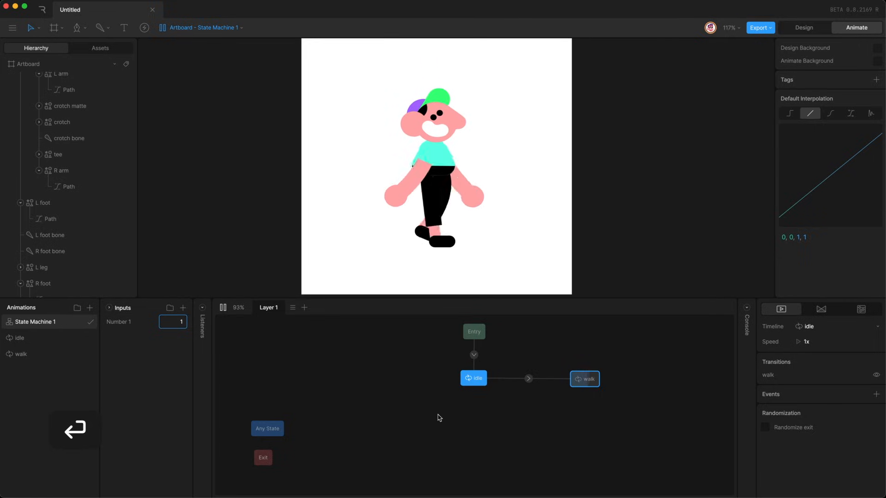
Create a return transition from walk to idle with the condition that Number 1 equals 0.
scroll(506, 408, right, 3)
click(454, 414)
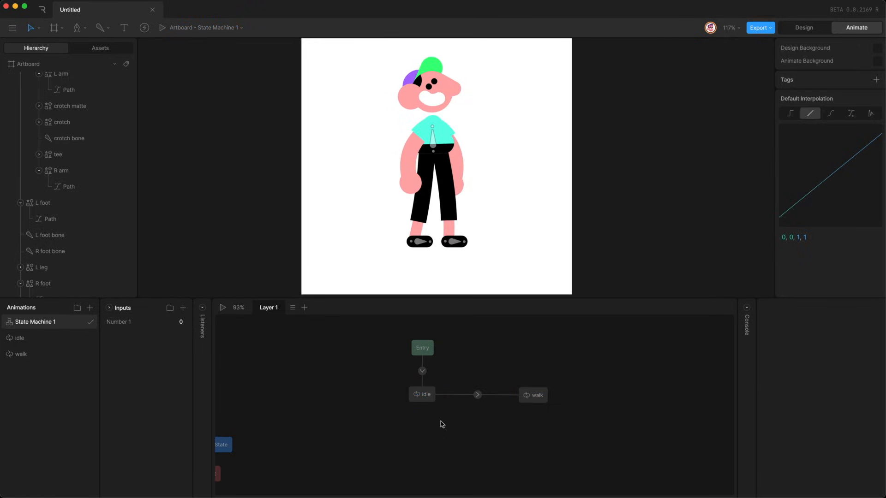
drag(514, 400, 427, 398)
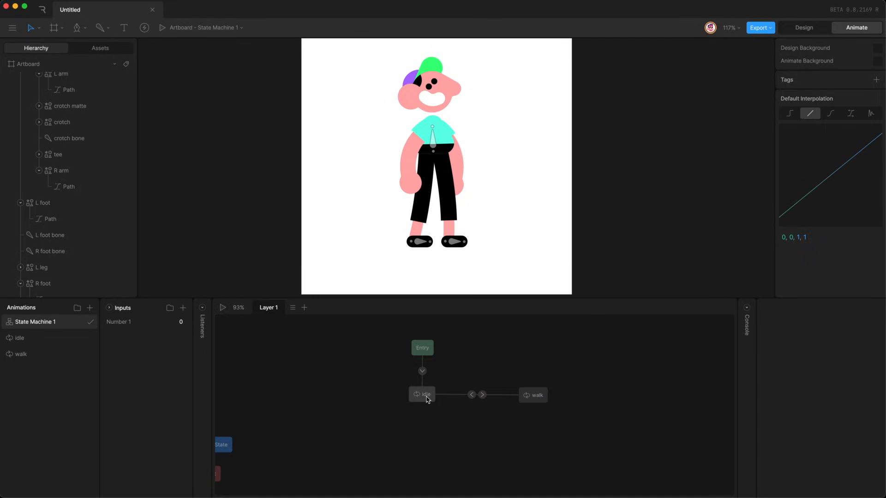
click(470, 395)
click(873, 390)
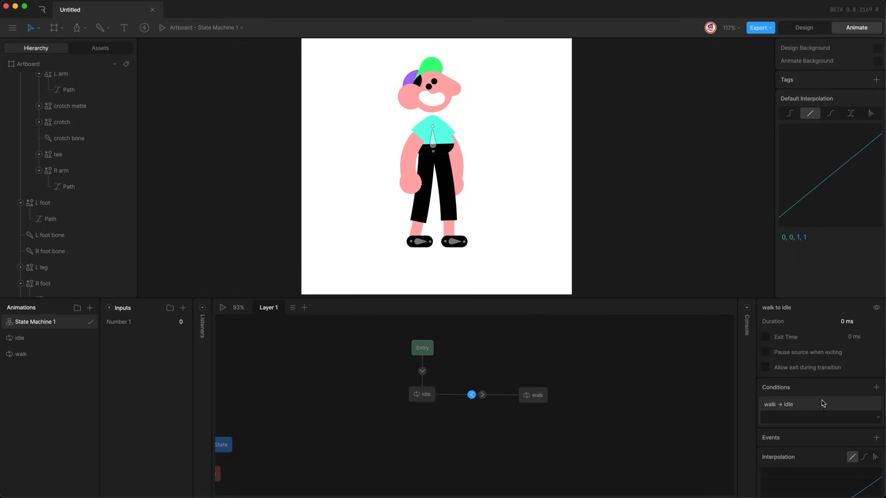
click(796, 418)
click(784, 437)
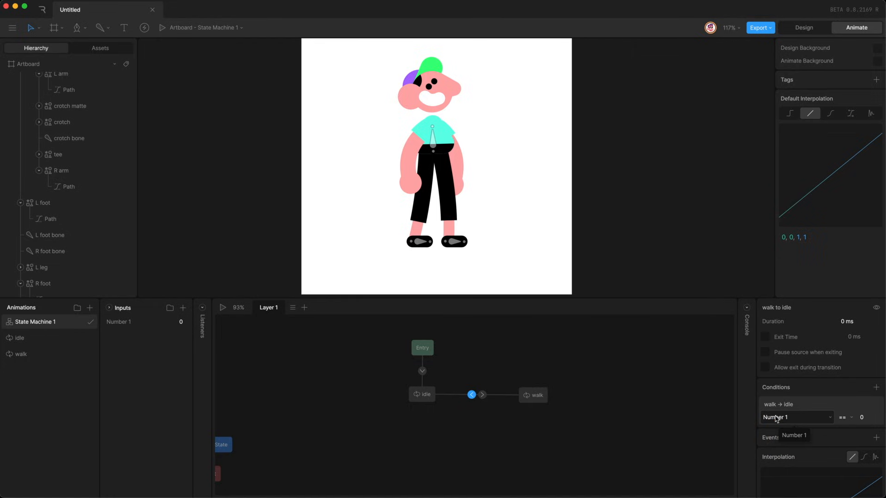
click(536, 398)
click(421, 397)
click(380, 385)
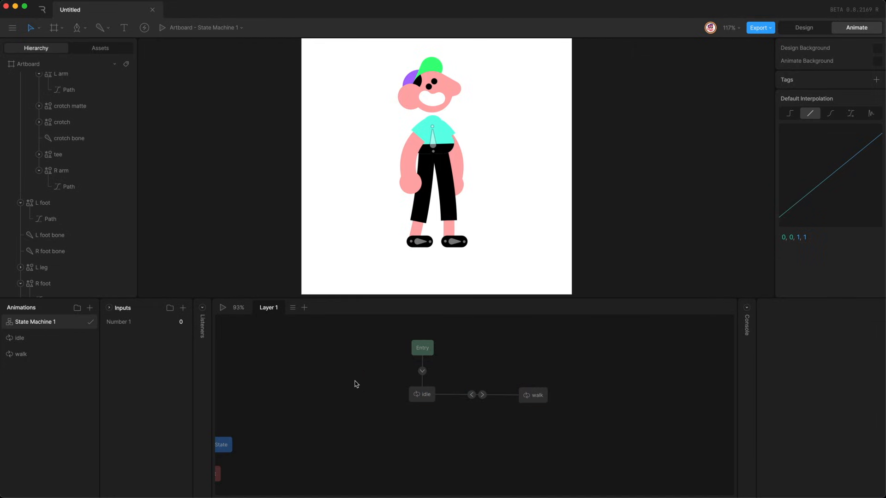
Play the state machine and switch Number 1 between 1 and 0 to test both transitions.
key(space)
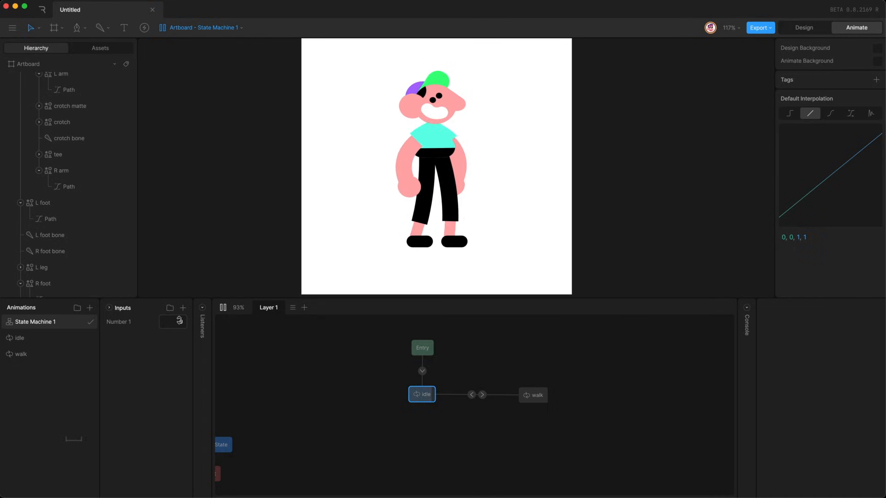
click(172, 322)
key(Up)
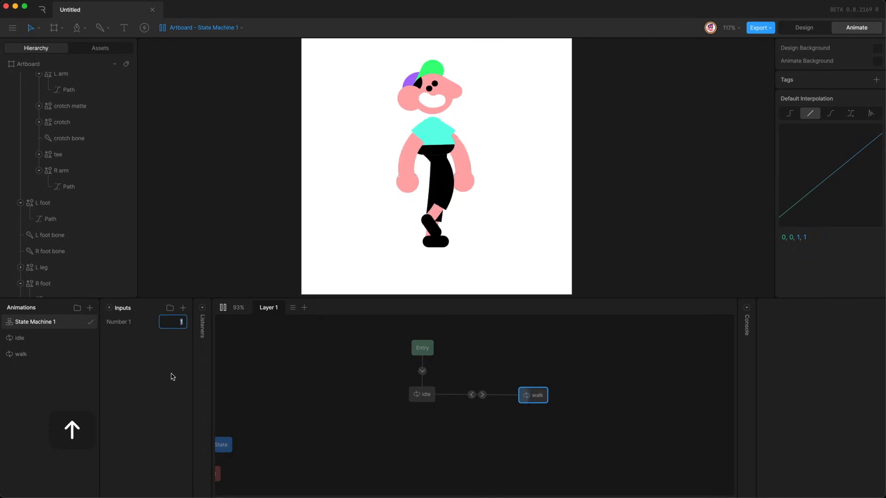
key(Down)
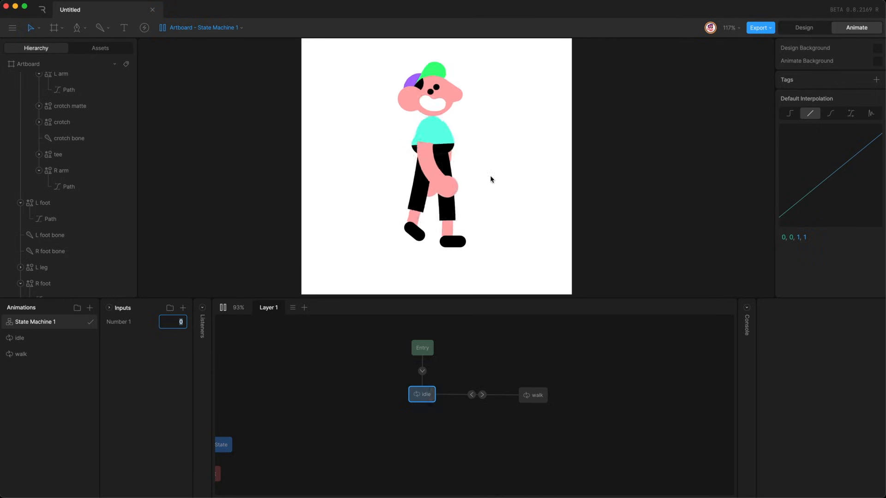
key(Up)
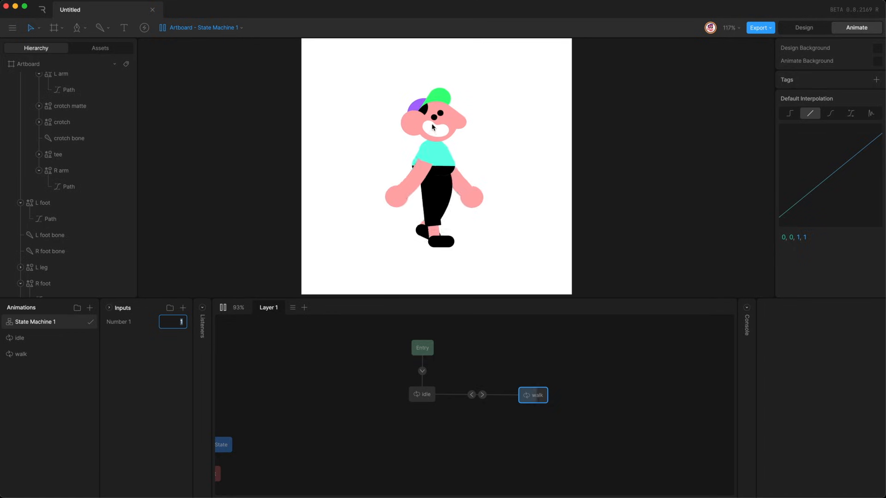
key(Down)
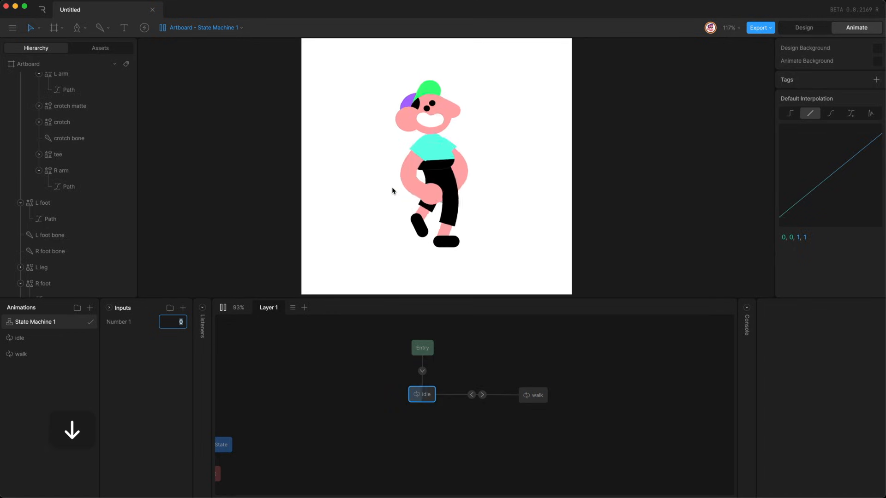
key(Return)
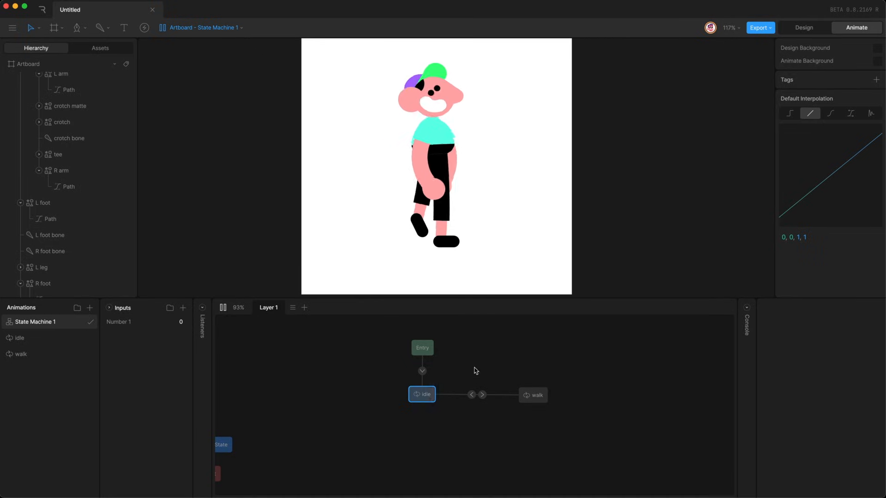
Examine the settings of the idle and walk states and stop the state machine's playback.
click(421, 395)
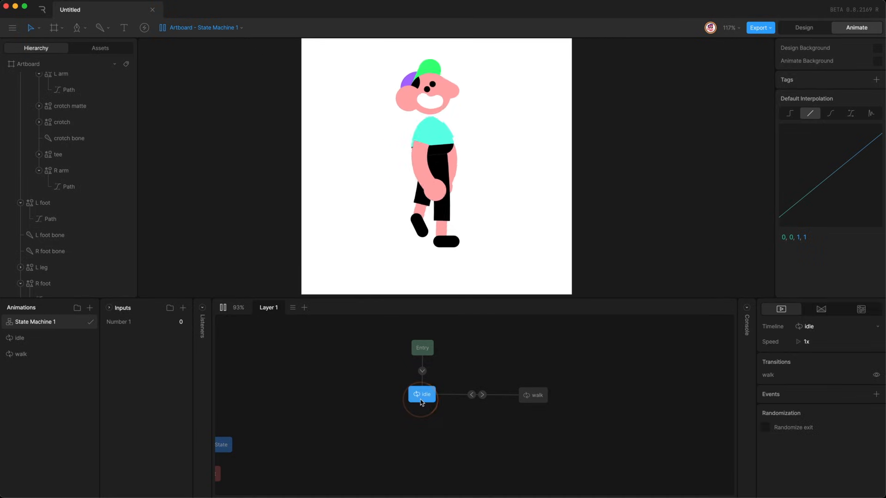
click(533, 402)
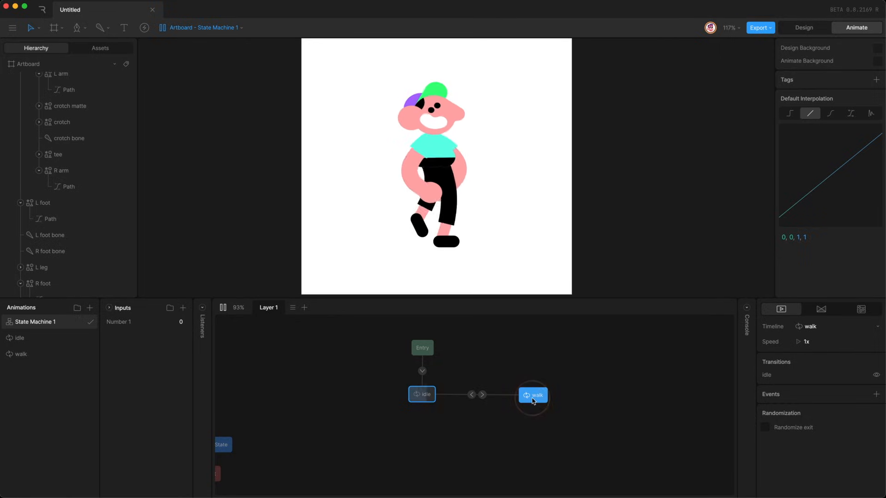
click(473, 355)
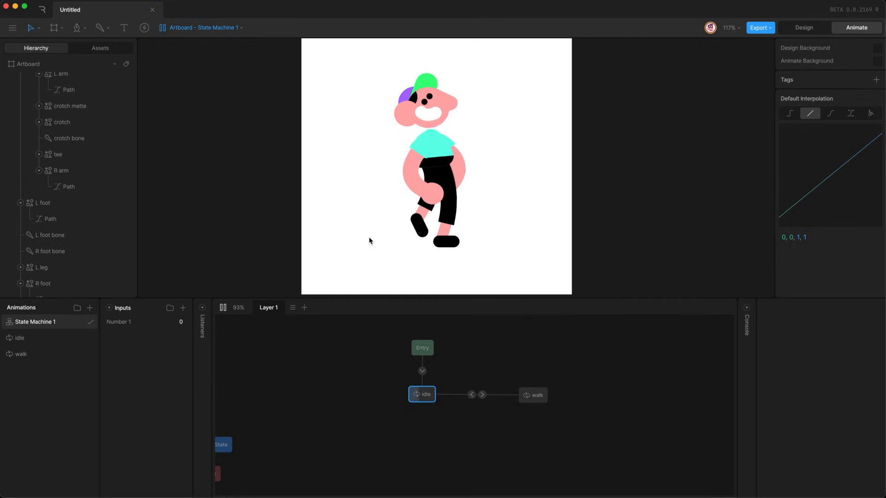
key(space)
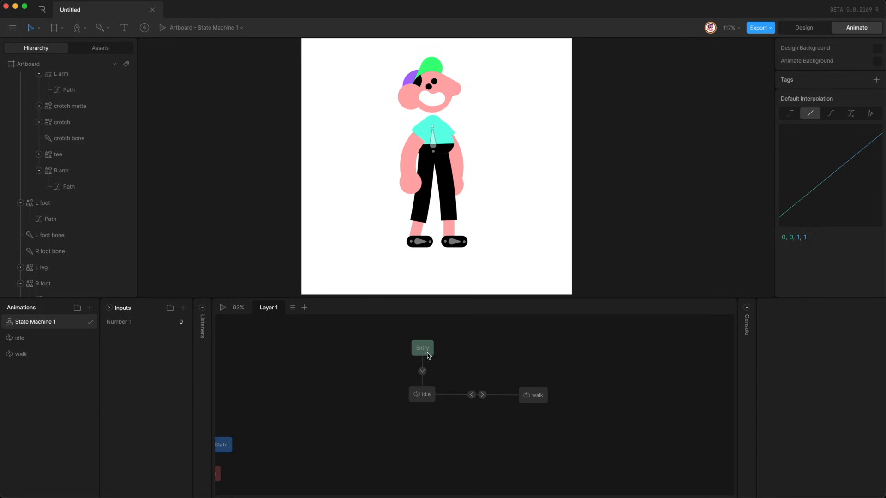
click(422, 394)
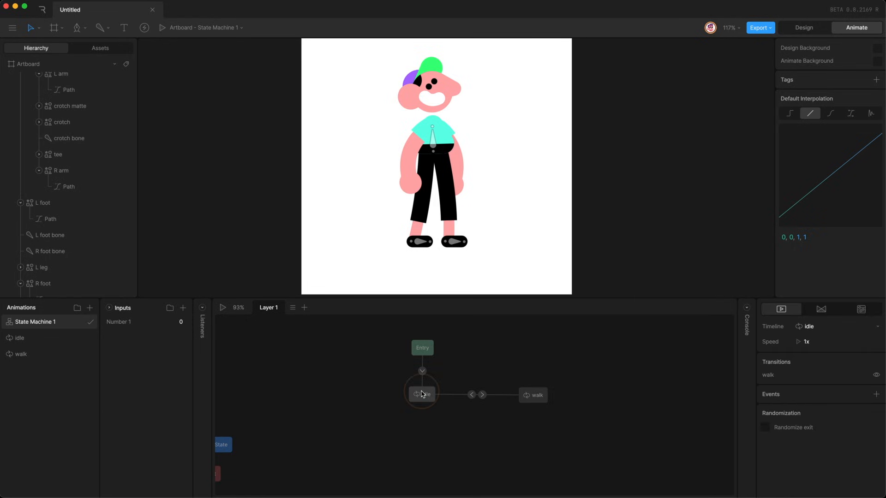
click(534, 397)
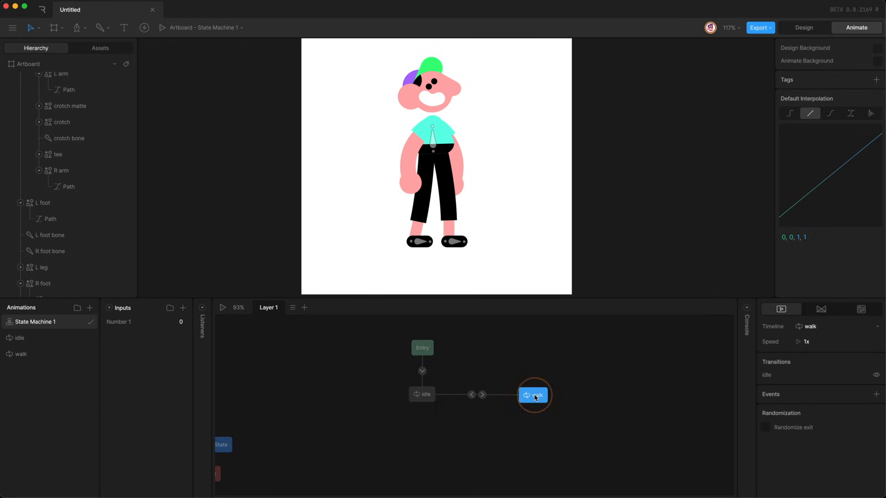
click(424, 396)
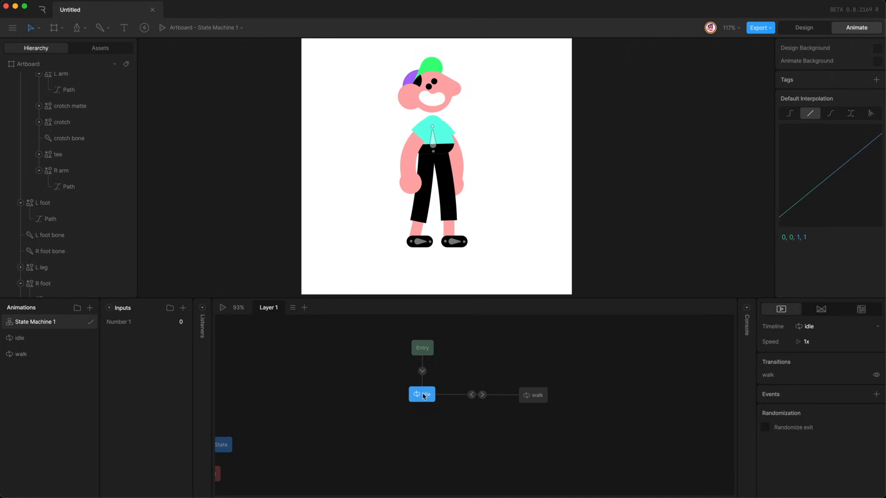
click(540, 398)
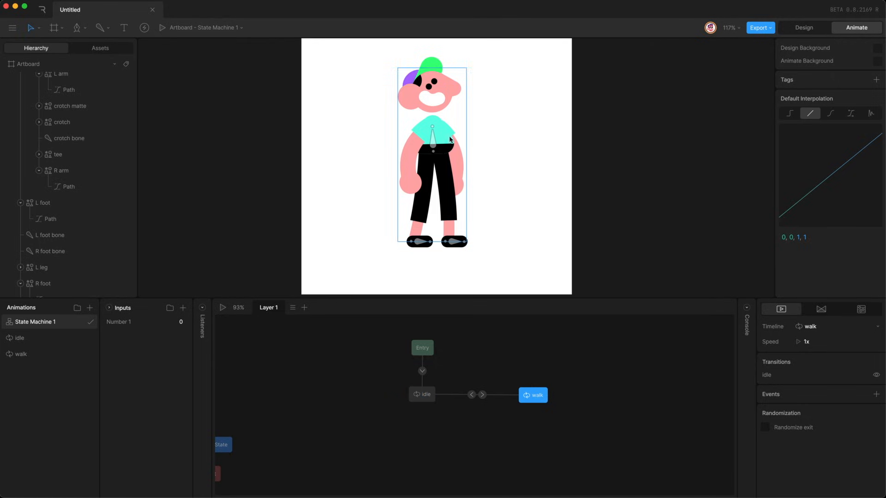
click(304, 392)
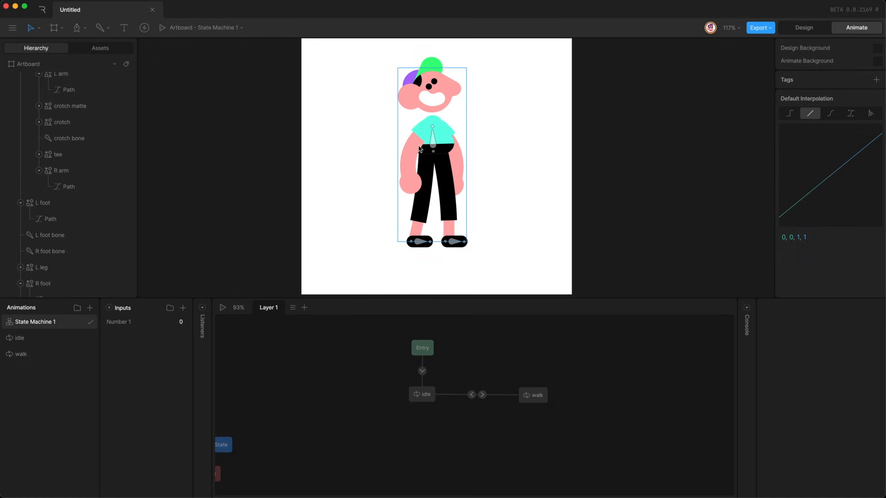
Replay the state machine with Number 1 set to 1 to watch the switch to walk, and stop playback.
key(space)
click(174, 322)
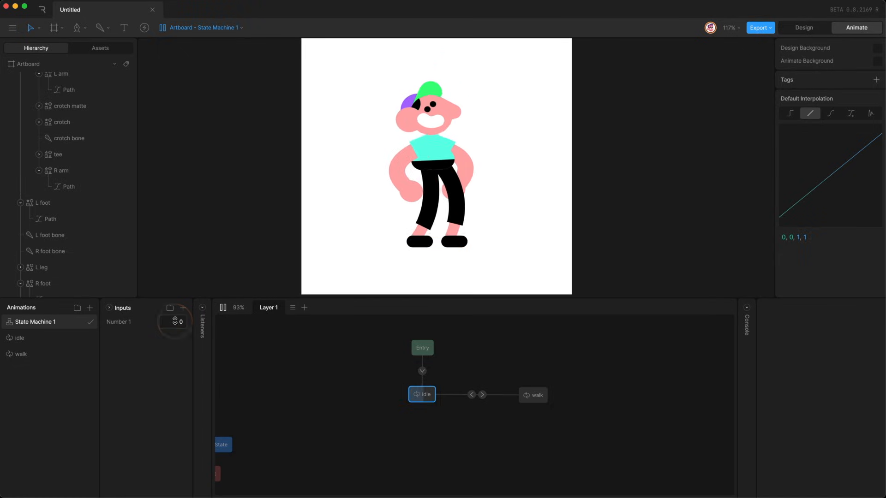
key(Up)
key(Return)
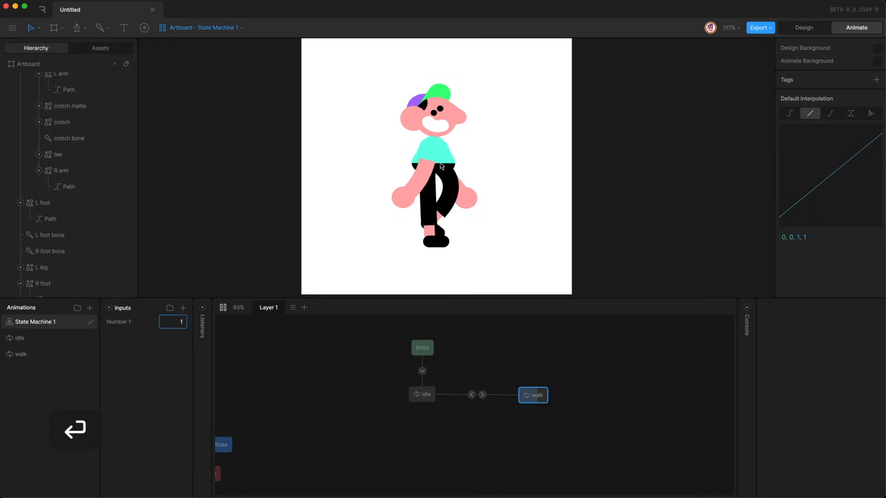
click(424, 396)
key(space)
View the idle animation, return to State Machine 1 and compare its walk and idle states.
click(19, 337)
click(41, 324)
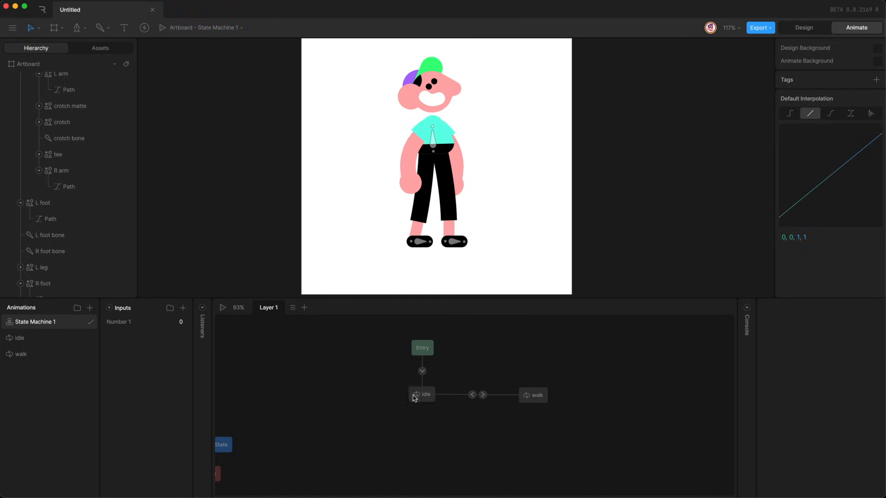
click(541, 399)
click(421, 396)
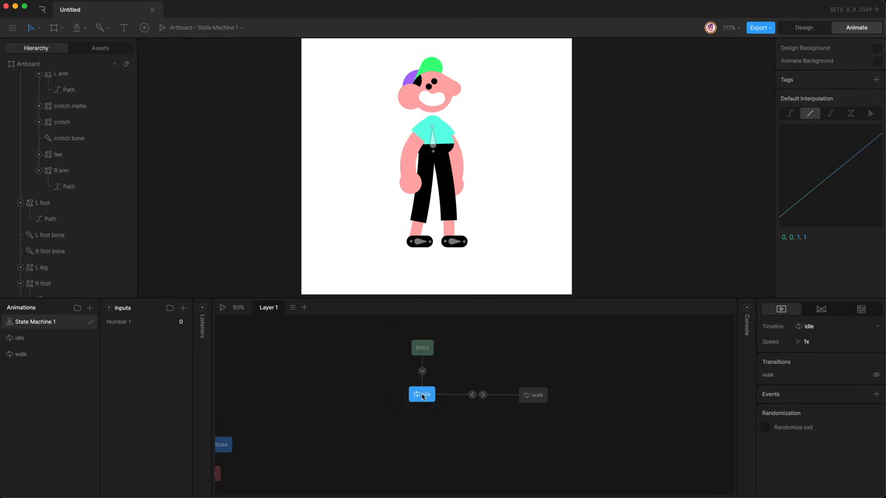
click(473, 361)
click(530, 396)
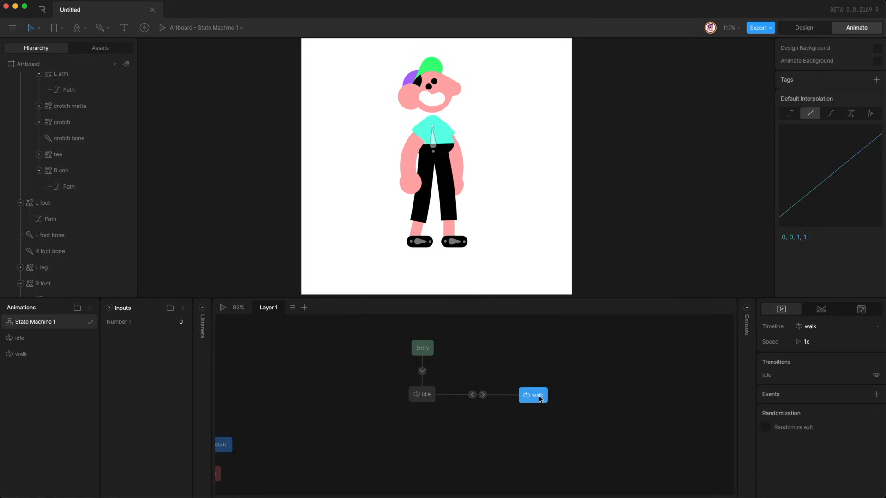
Compare the timeline and transition settings of the idle and walk states in the state machine.
click(425, 397)
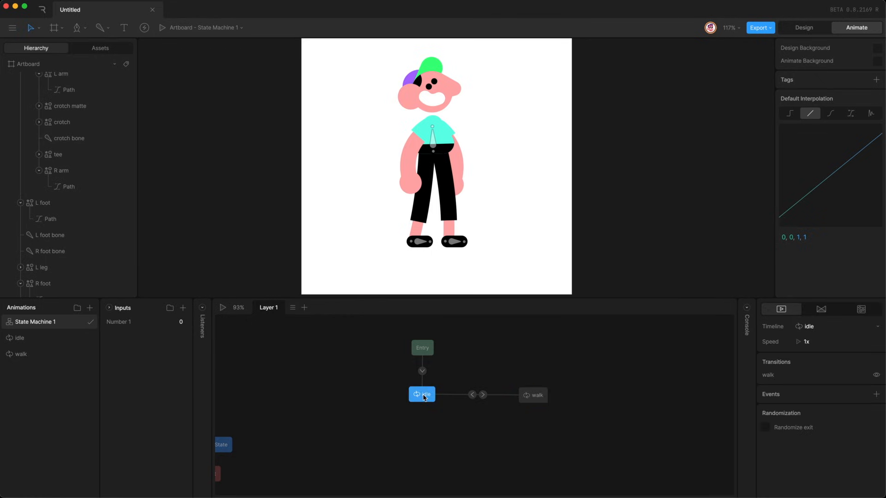
click(360, 364)
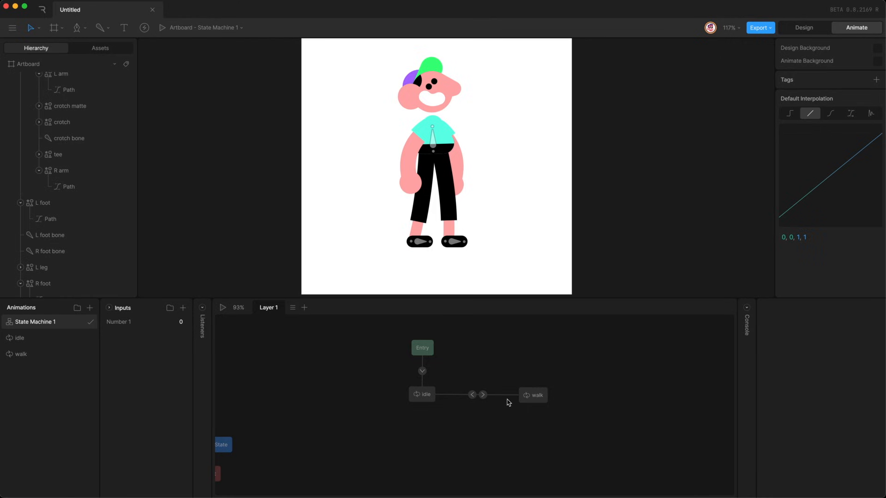
click(422, 393)
click(531, 396)
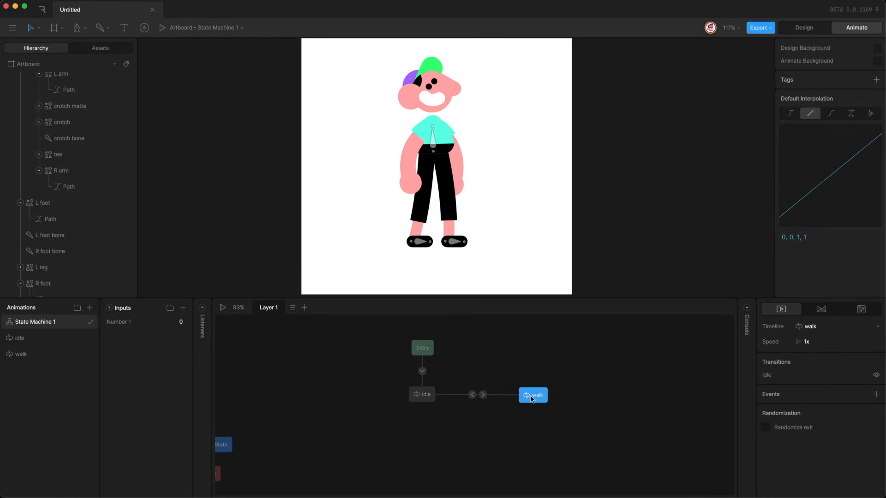
click(456, 425)
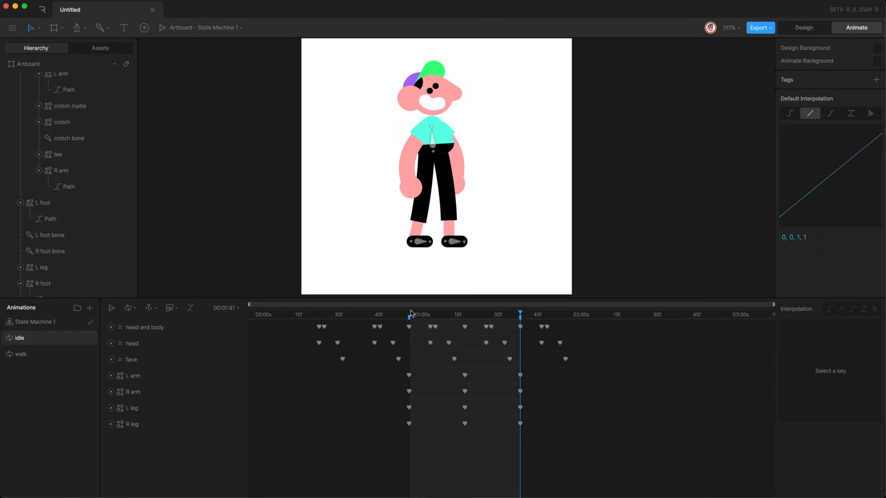
Place the idle playhead at 00:00:59 and compare which head and body properties are keyed in idle and walk.
click(409, 312)
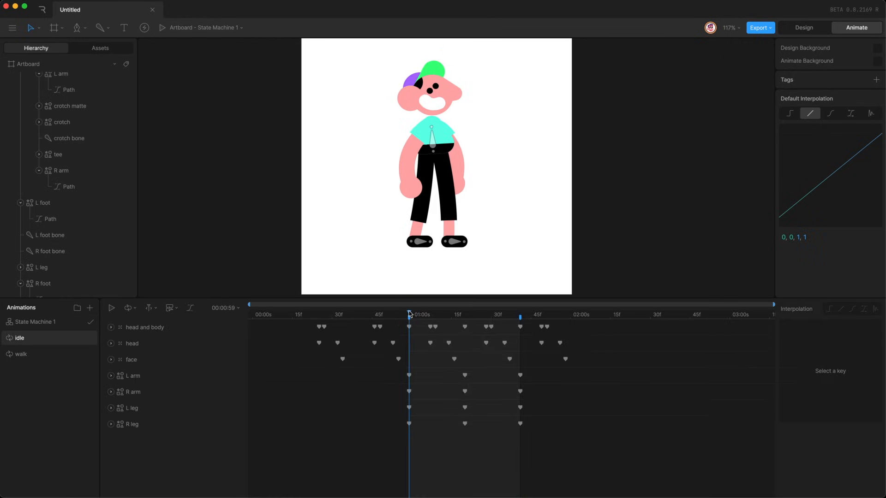
click(154, 329)
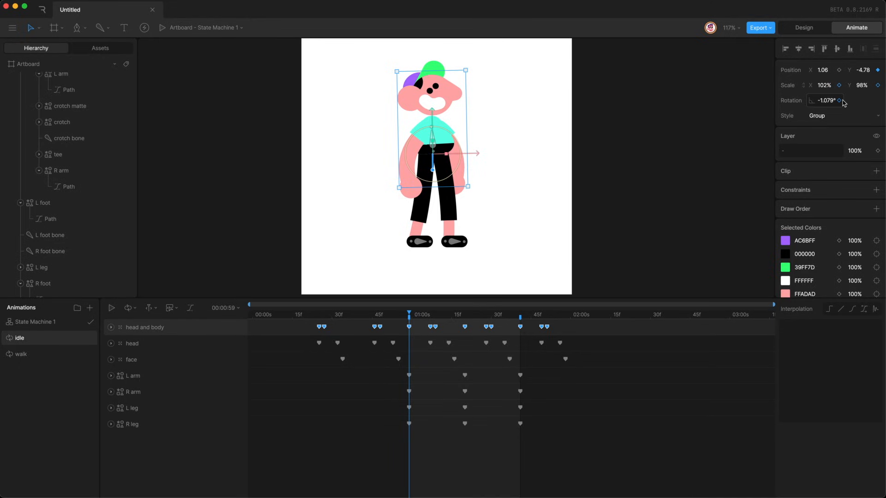
click(60, 354)
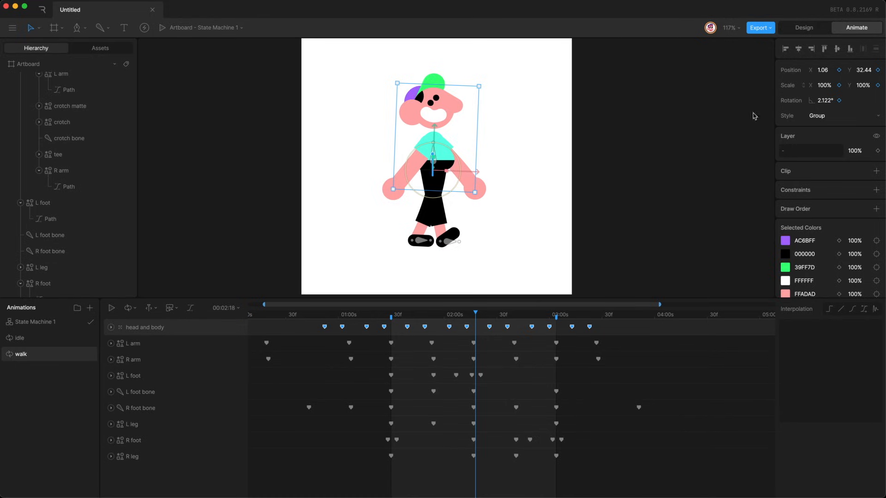
Check the head's keys in idle, then key its Y position and rotation in walk at the start of the work area.
click(54, 337)
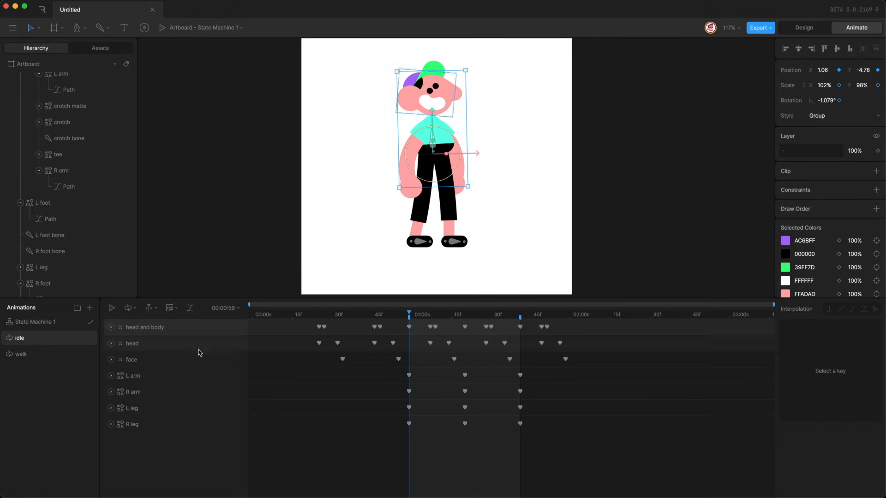
click(158, 345)
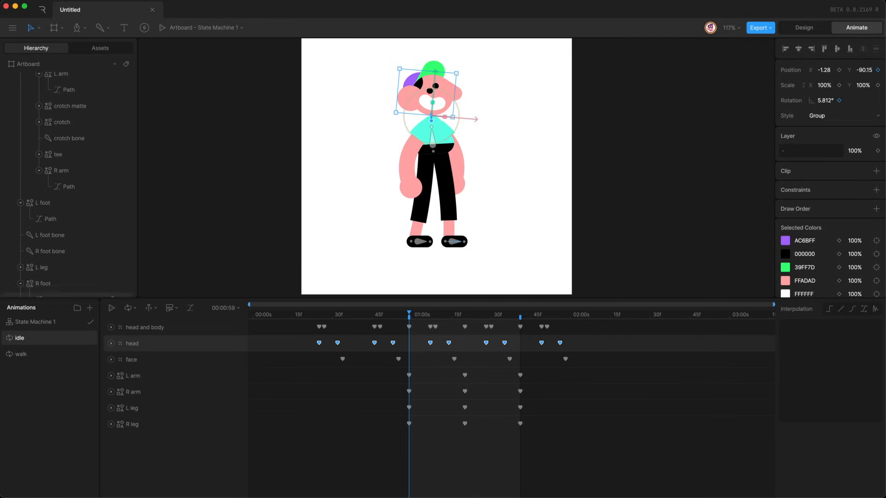
click(54, 356)
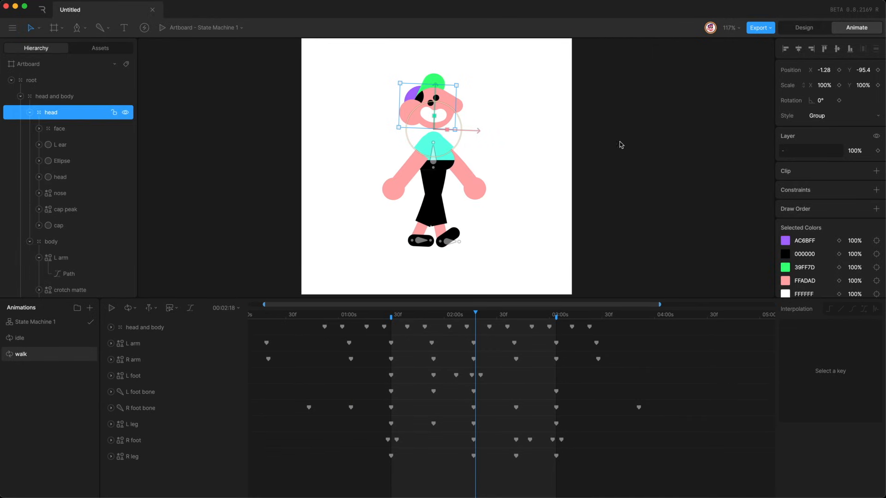
click(839, 101)
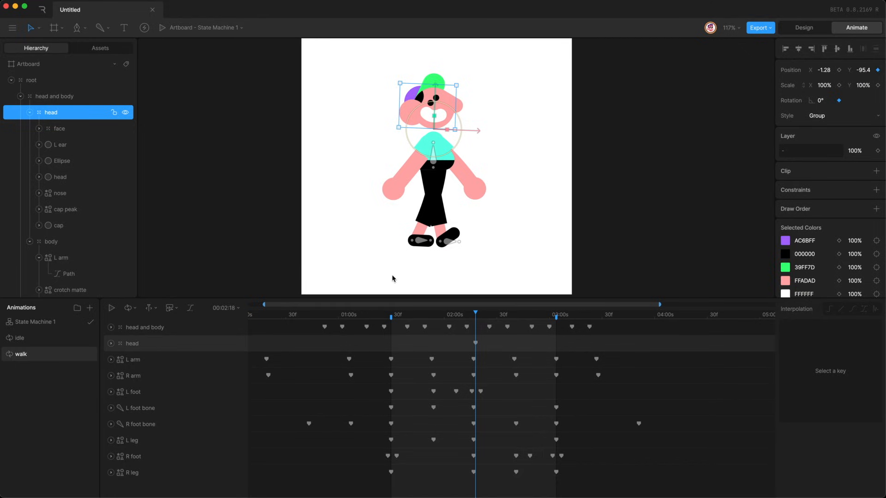
drag(477, 345, 422, 378)
key(u)
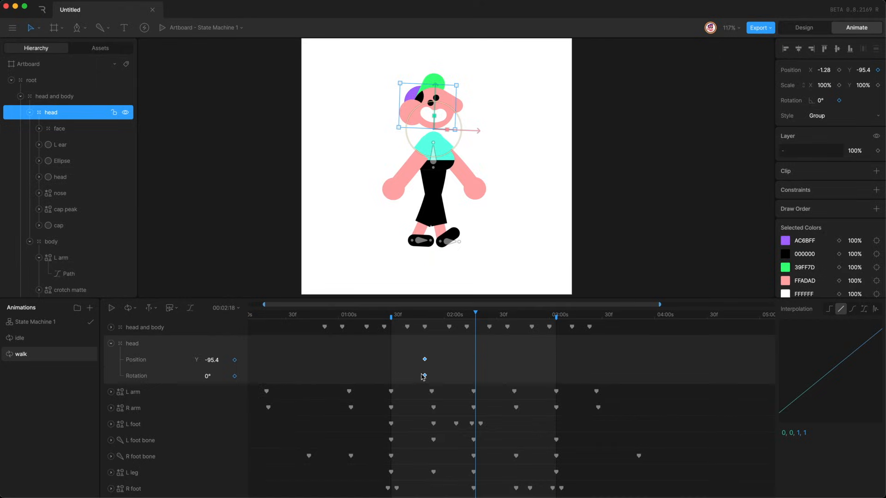
Check the face's keys in idle, then key its X and Y position in walk at the start of the work area.
click(21, 337)
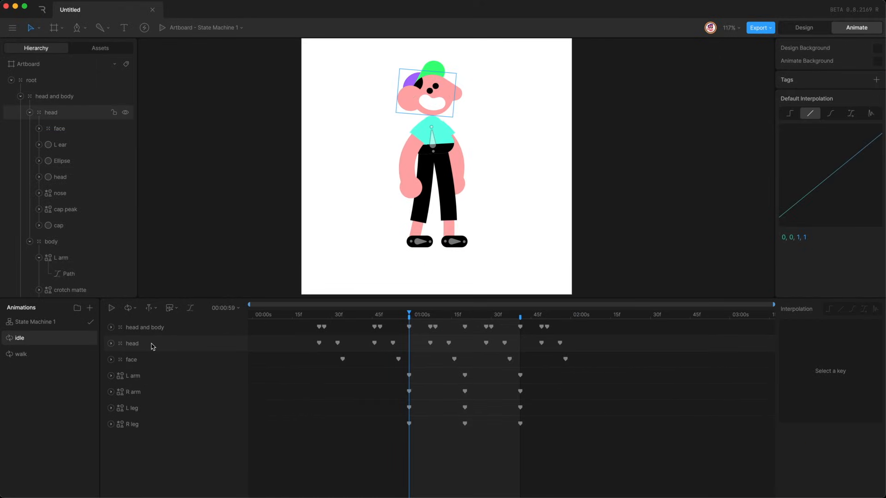
click(145, 362)
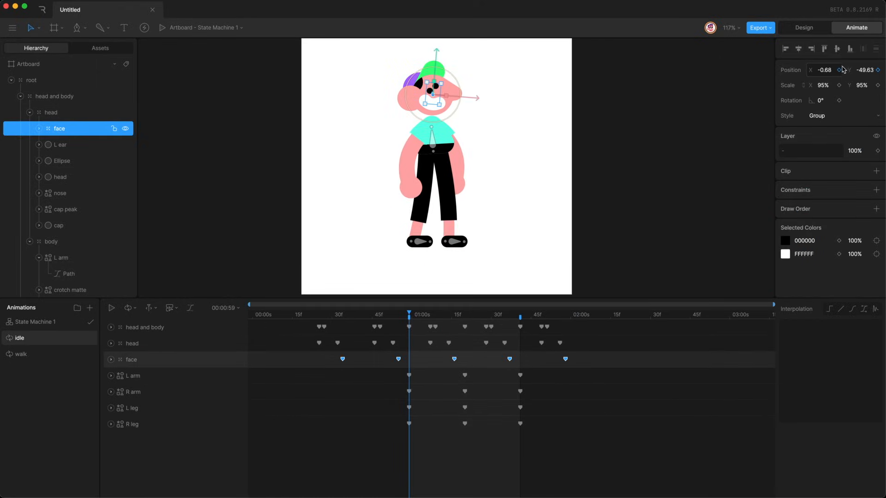
click(47, 357)
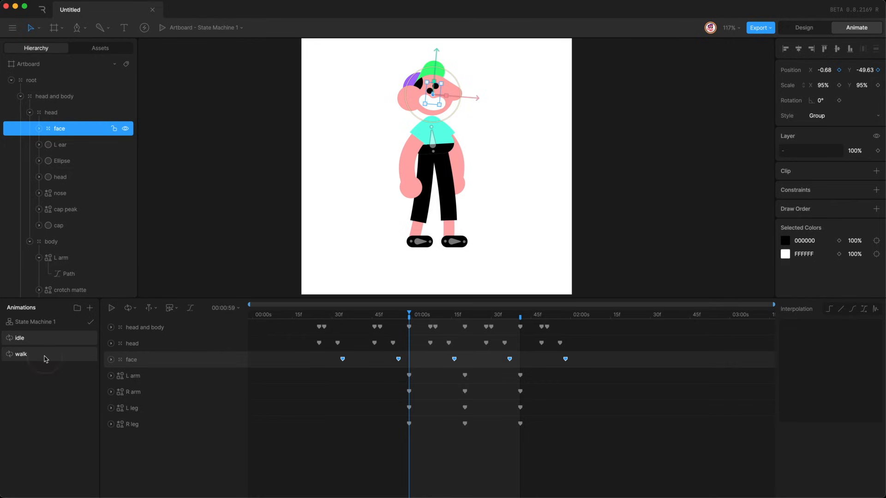
click(839, 70)
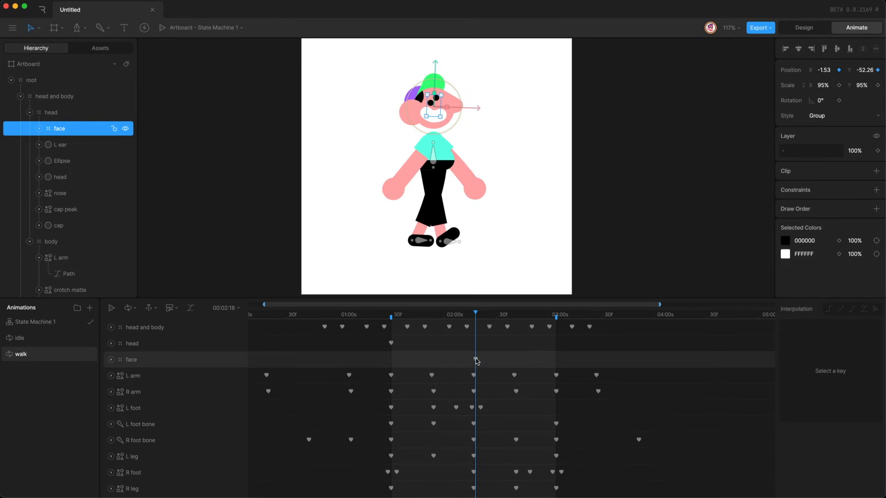
drag(476, 360, 389, 358)
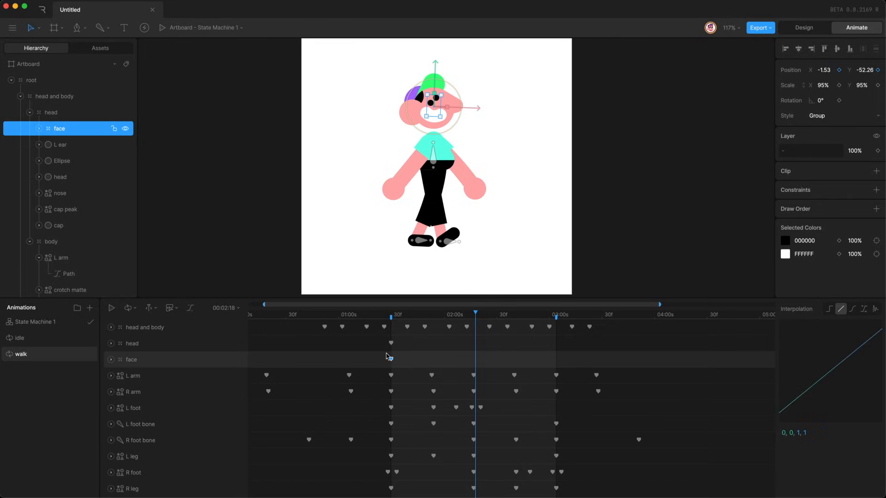
Compare the L arm and path keys in both animations and key the L arm's 0° rotation at 00:00:59 in idle.
click(51, 339)
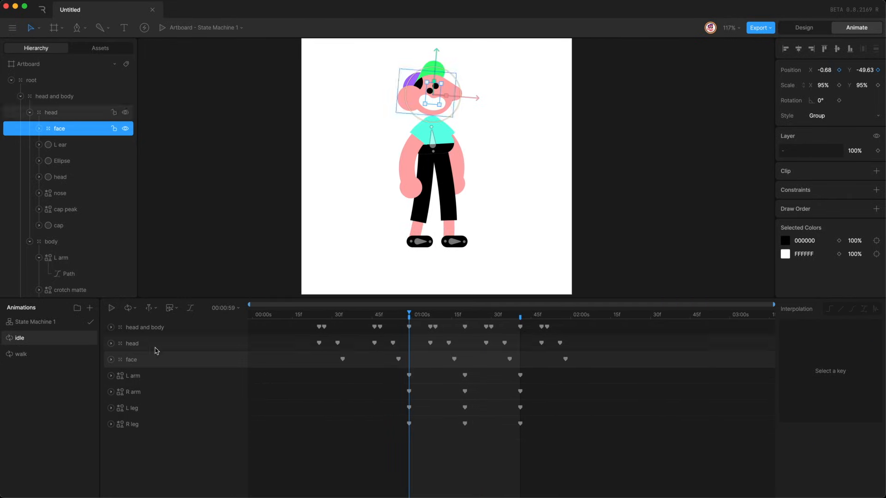
click(167, 377)
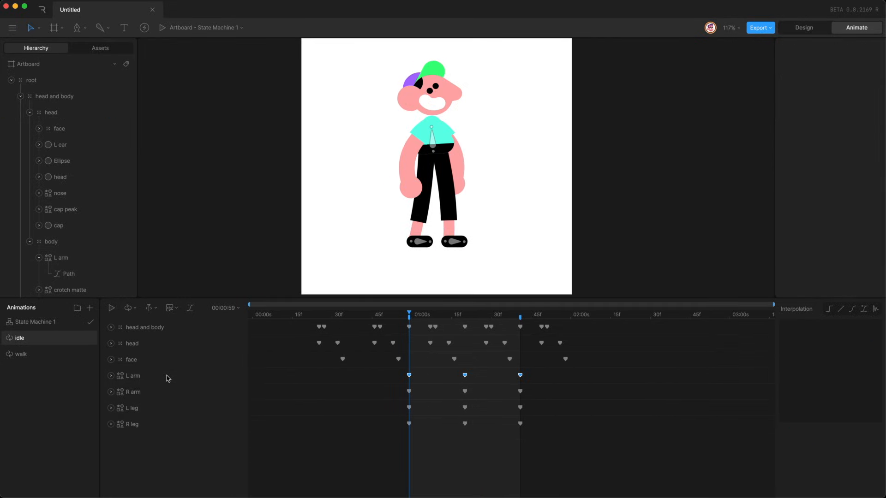
click(111, 376)
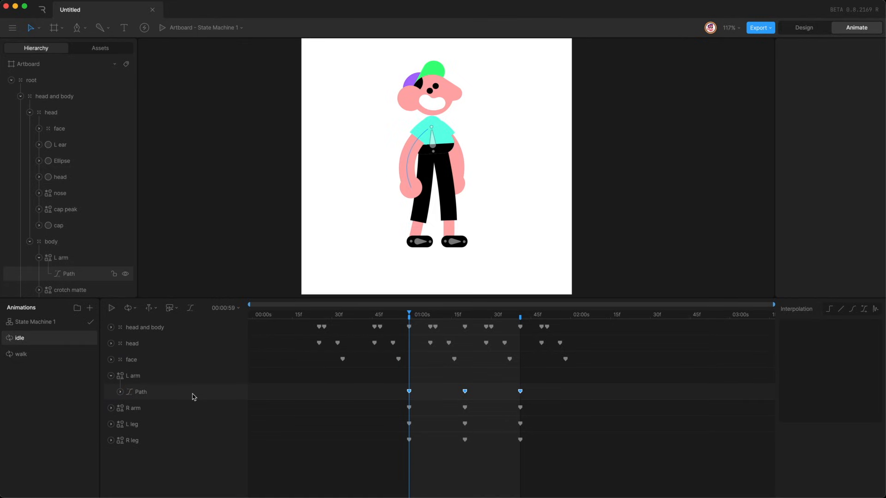
click(47, 353)
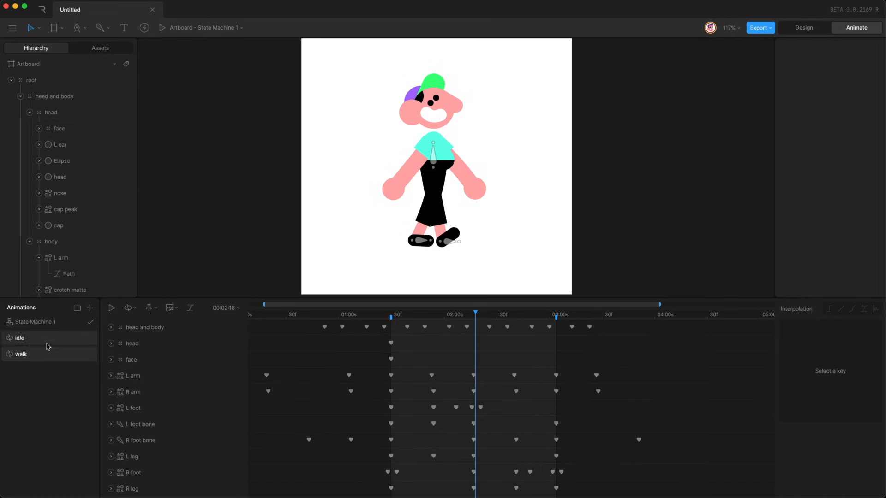
click(146, 375)
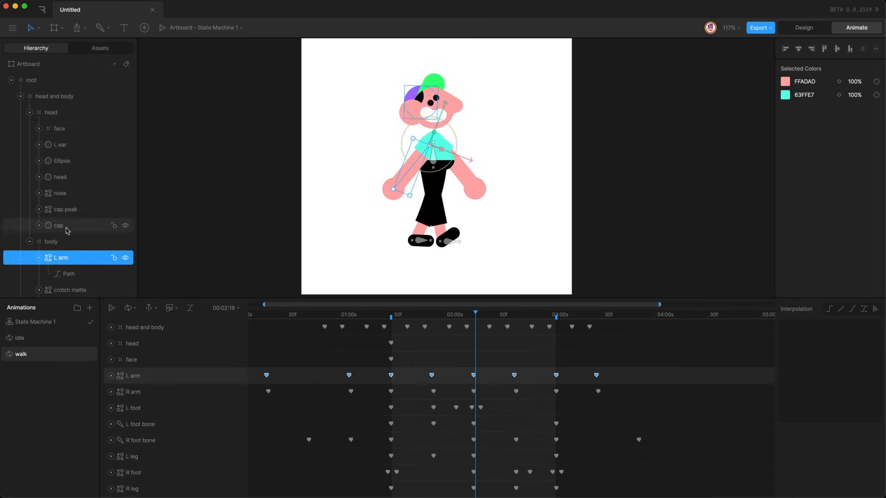
click(83, 263)
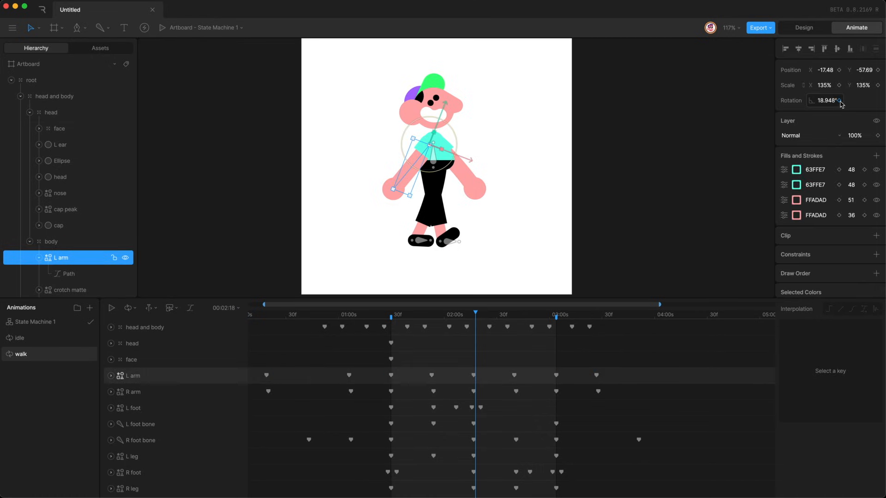
click(69, 273)
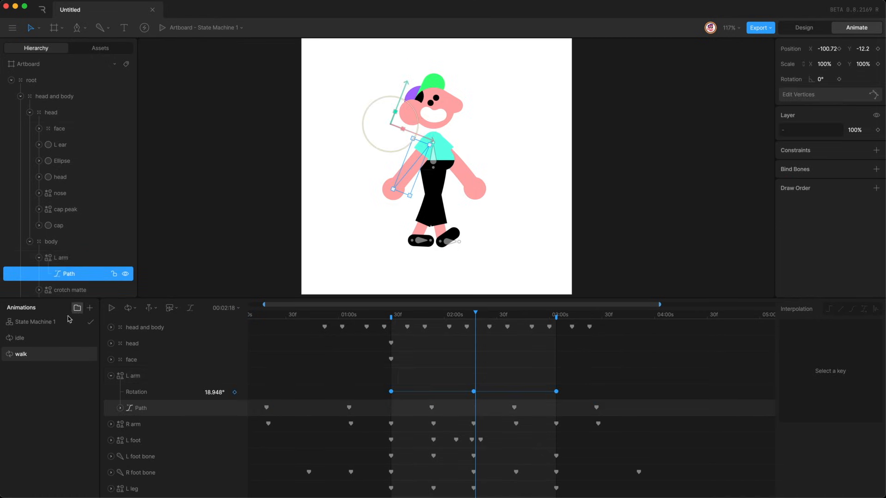
click(51, 342)
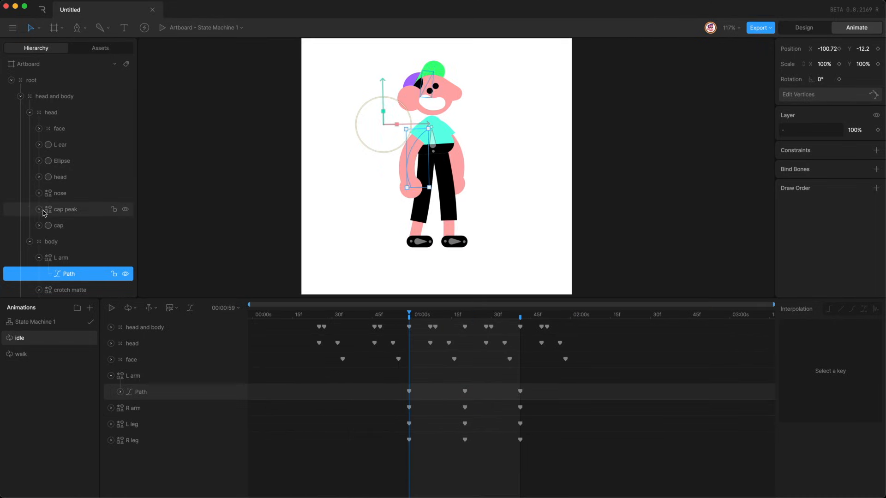
click(76, 255)
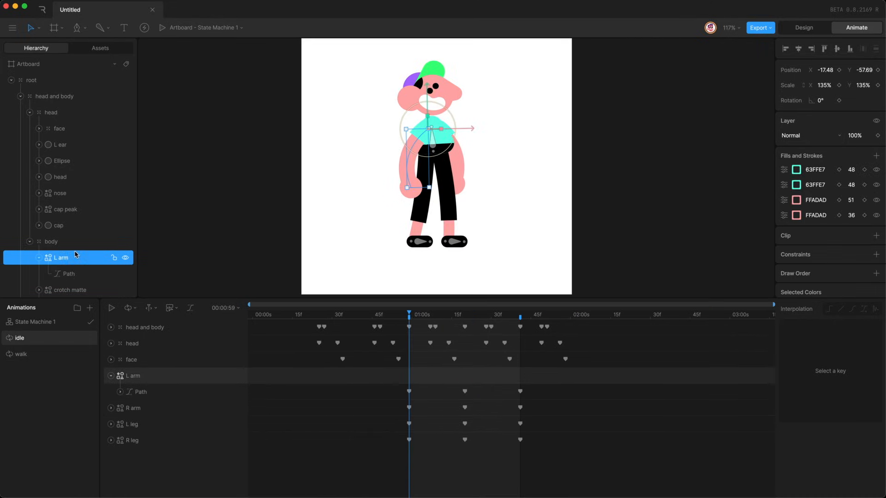
click(839, 101)
Compare the R arm's rotation and its keying between the idle and walk animations.
scroll(64, 206, down, 5)
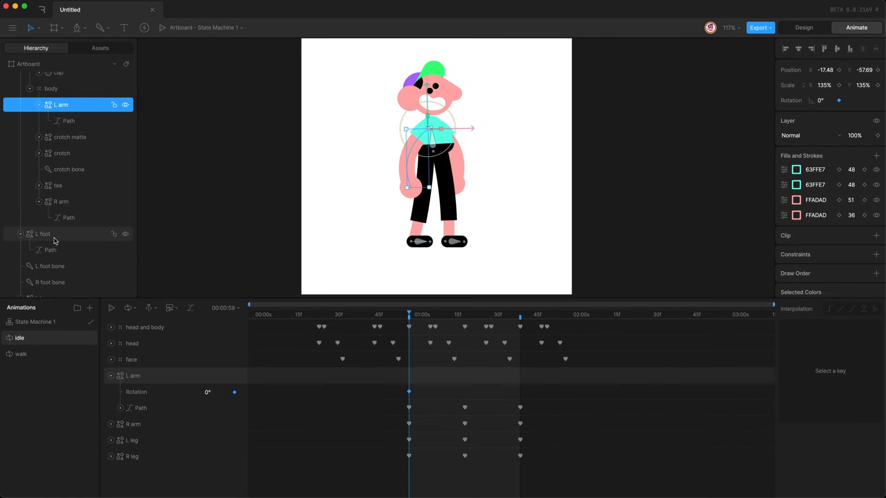
click(68, 207)
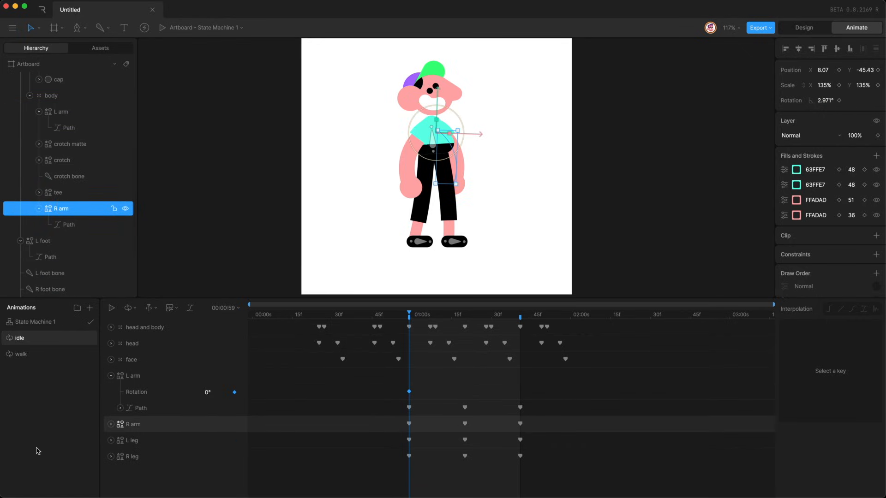
click(43, 354)
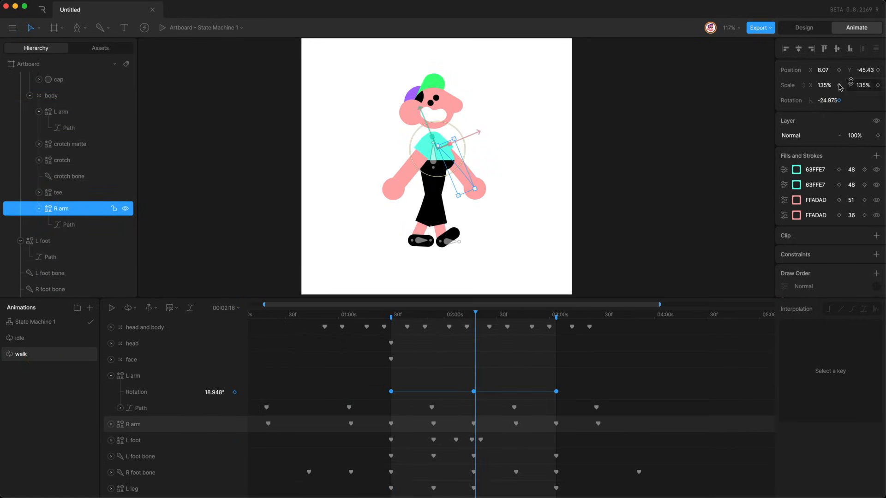
click(44, 339)
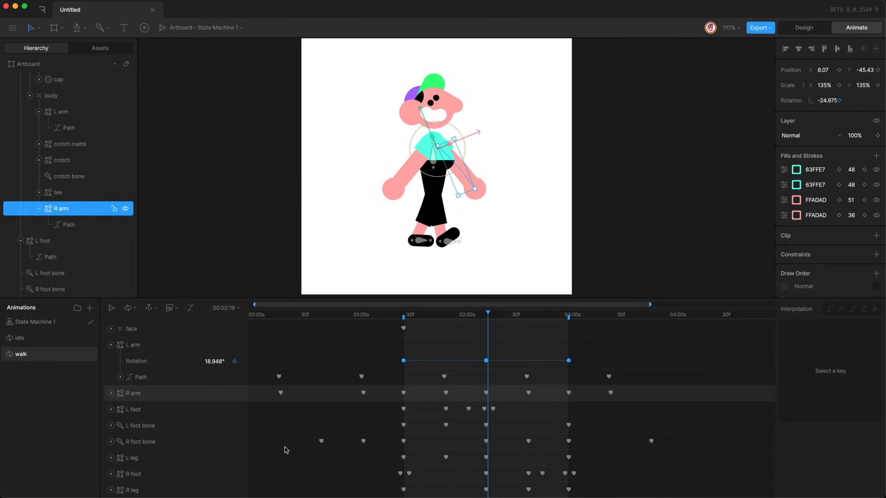
Check both foot bones' keys in walk, then key their X and Y positions together at 00:00:59 in idle.
scroll(65, 259, down, 5)
click(69, 193)
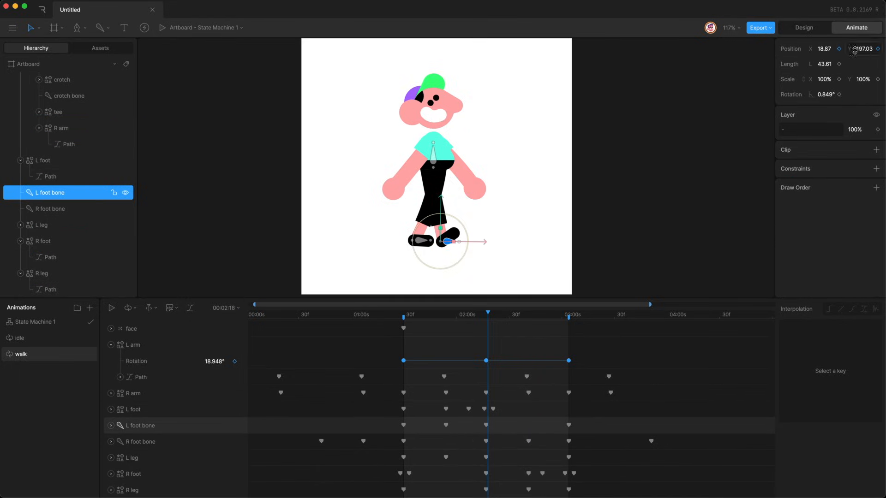
click(69, 213)
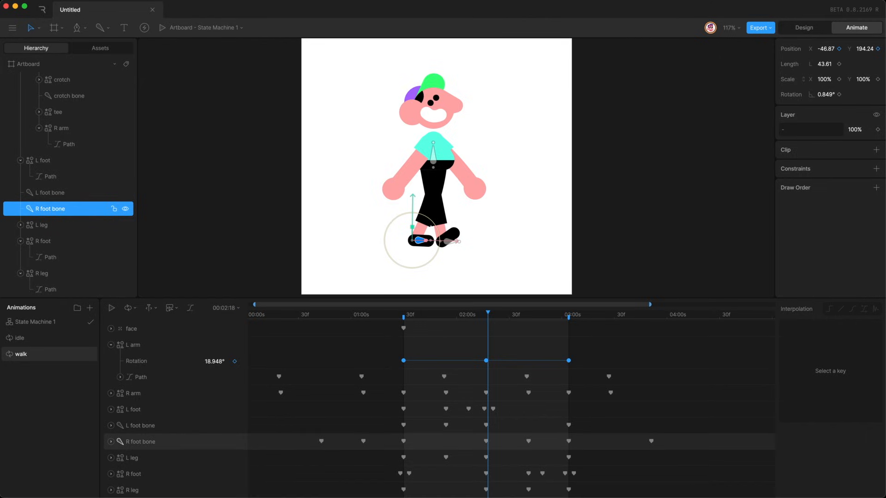
click(69, 192)
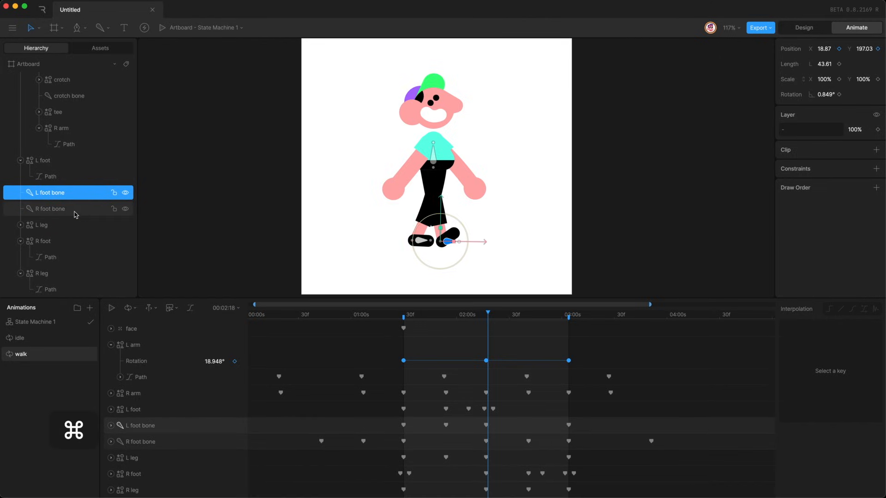
super+click(76, 210)
click(55, 338)
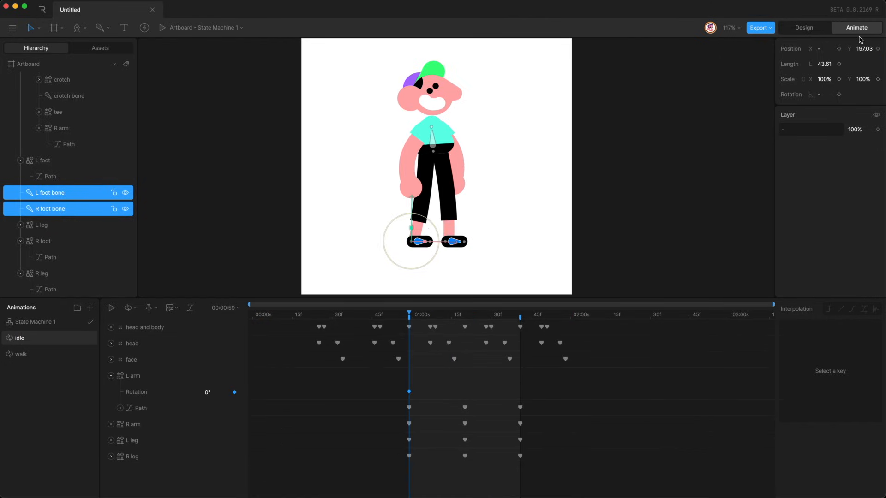
click(839, 49)
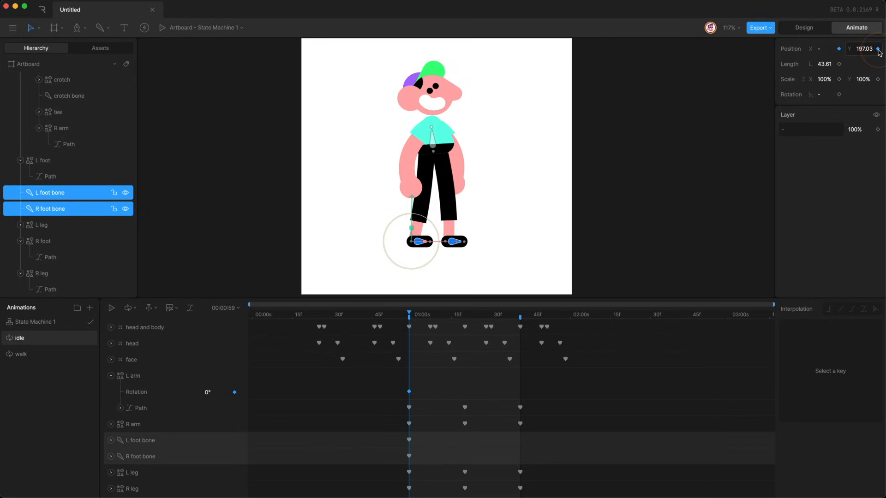
Check the R foot path's keys in walk, then key all of that path's vertices at 00:00:59 in idle.
click(56, 354)
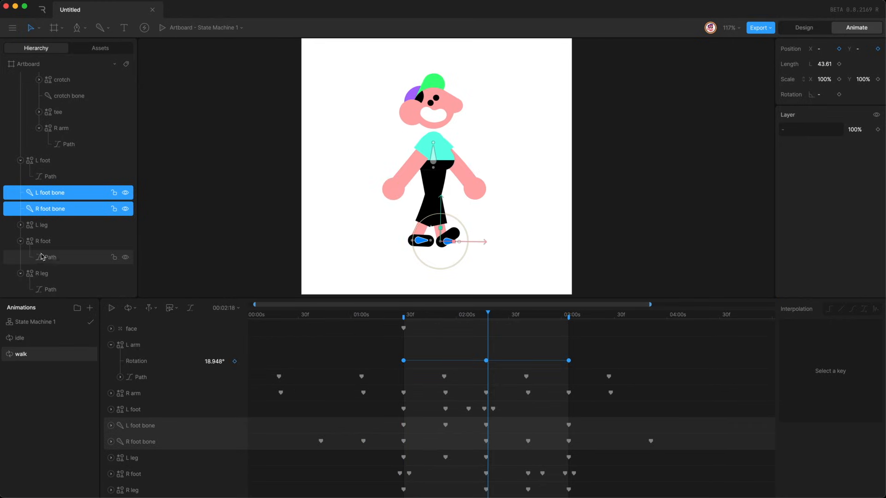
click(61, 258)
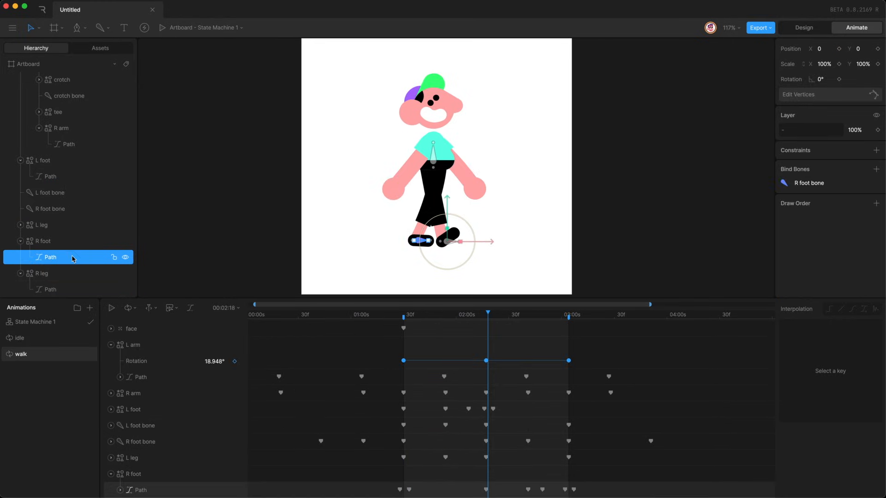
click(55, 340)
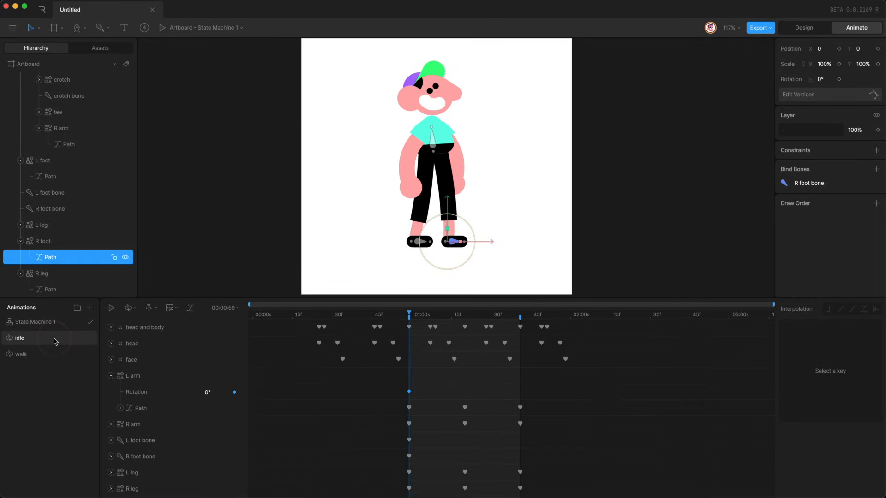
key(Return)
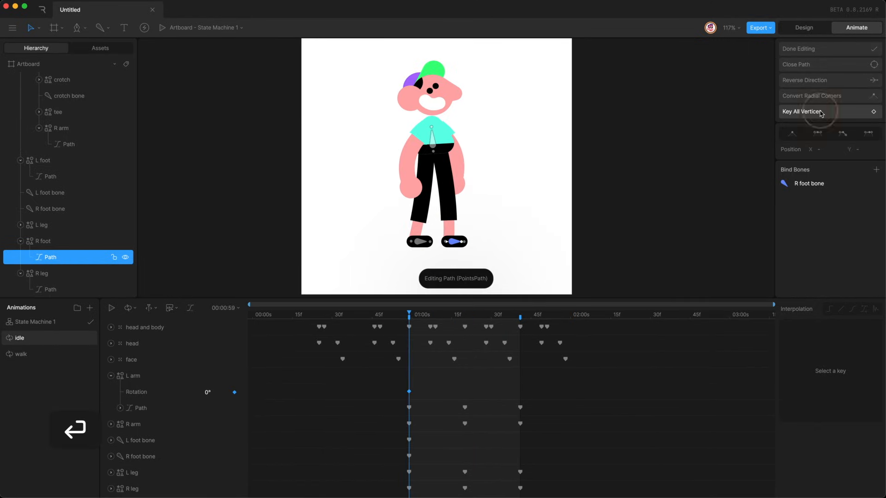
key(Escape)
Inspect the R leg and L leg paths' vertices and their existing keys in idle.
click(60, 289)
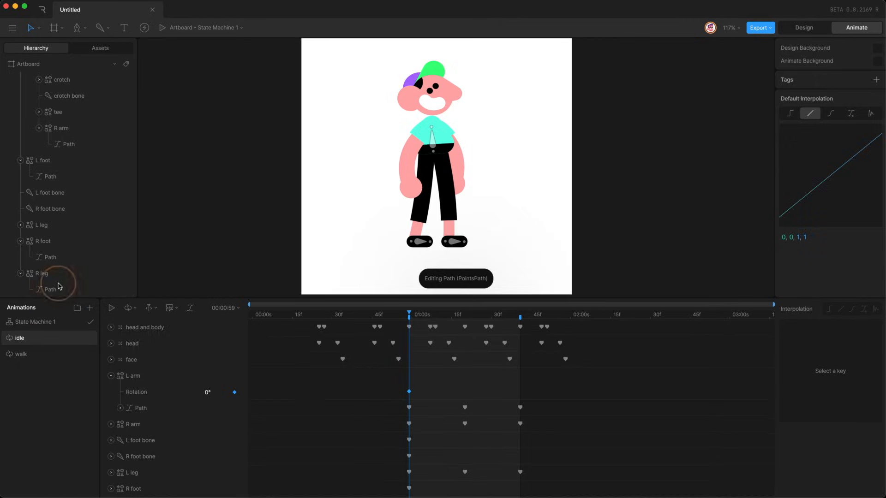
key(Return)
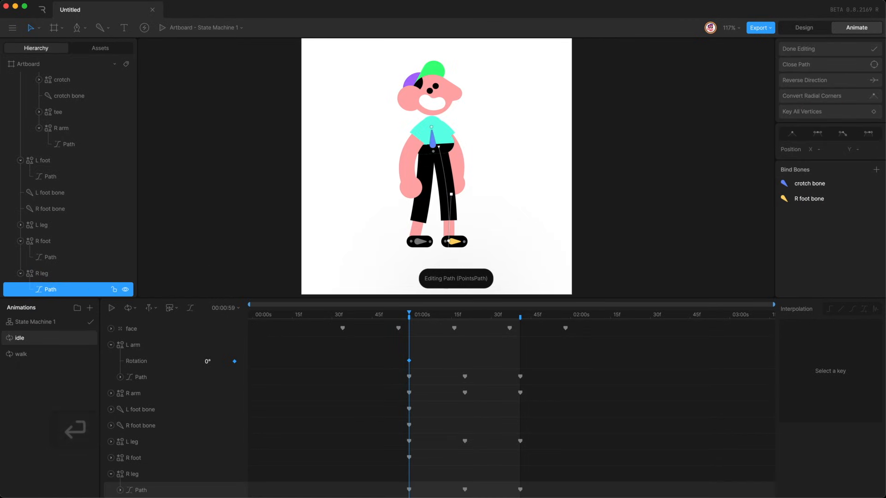
click(49, 224)
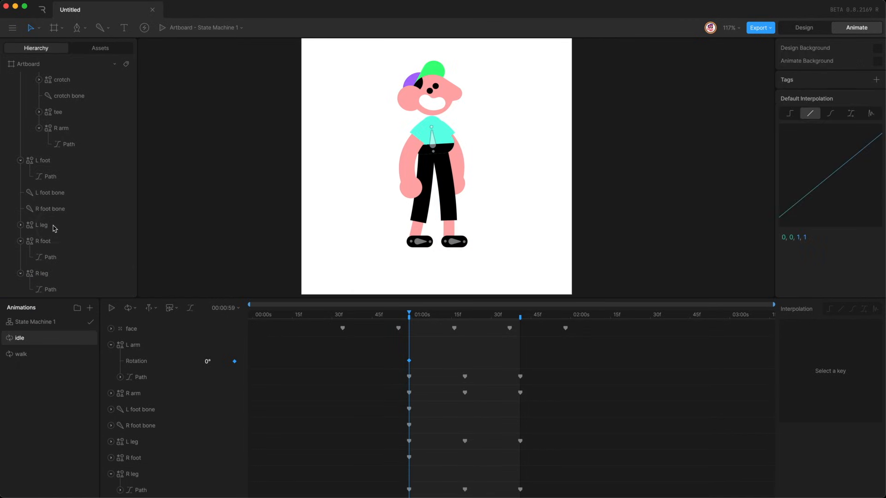
click(50, 225)
key(Return)
click(790, 95)
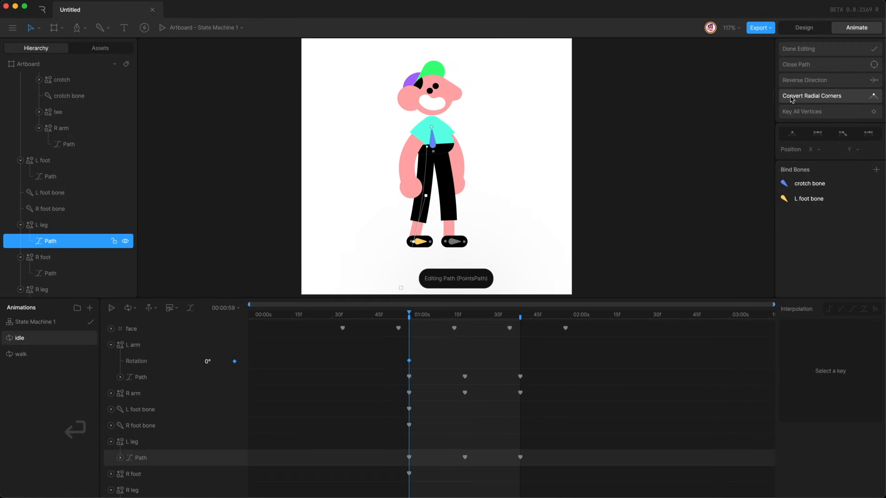
Open the L foot path's vertices for editing in idle.
click(58, 176)
click(68, 176)
key(Return)
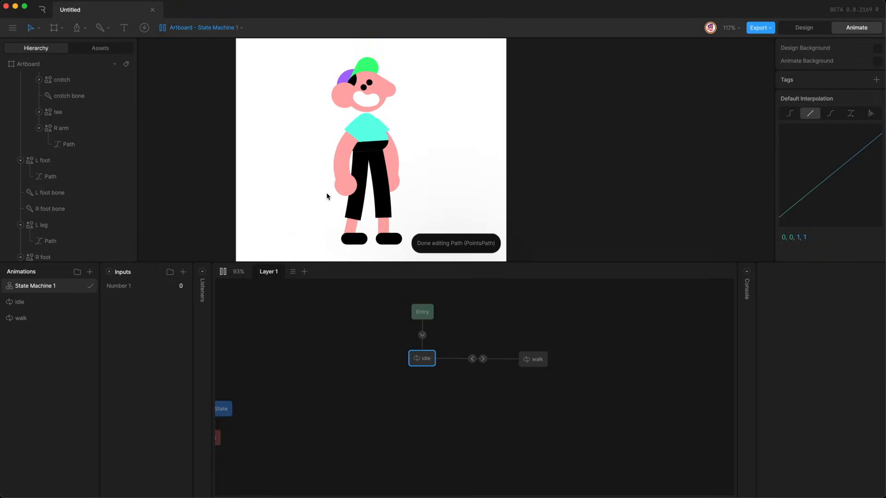
Preview the state machine while switching Number 1 repeatedly between 0 and 1, then stop playback with Number 1 at 0.
click(173, 286)
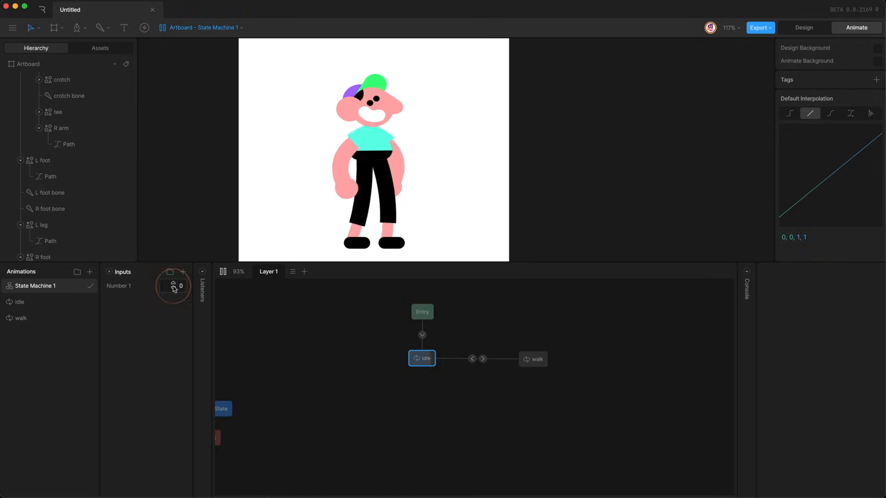
key(Up)
key(Down)
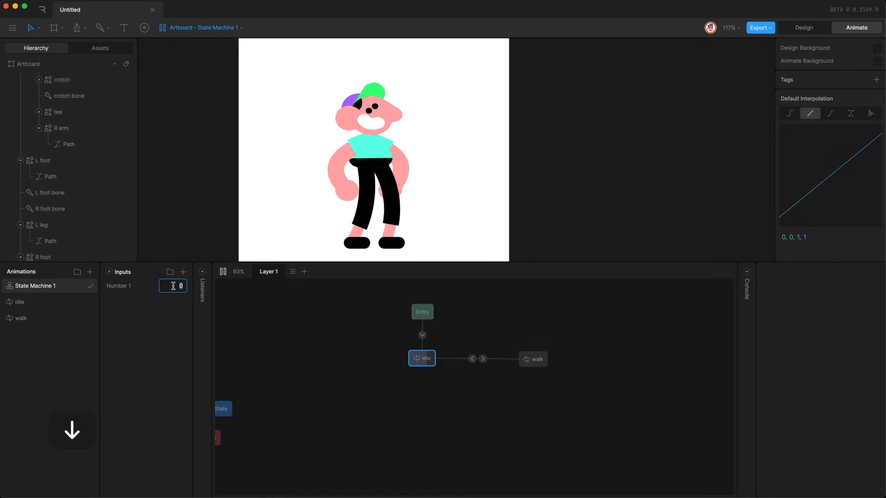
key(Up)
key(Down)
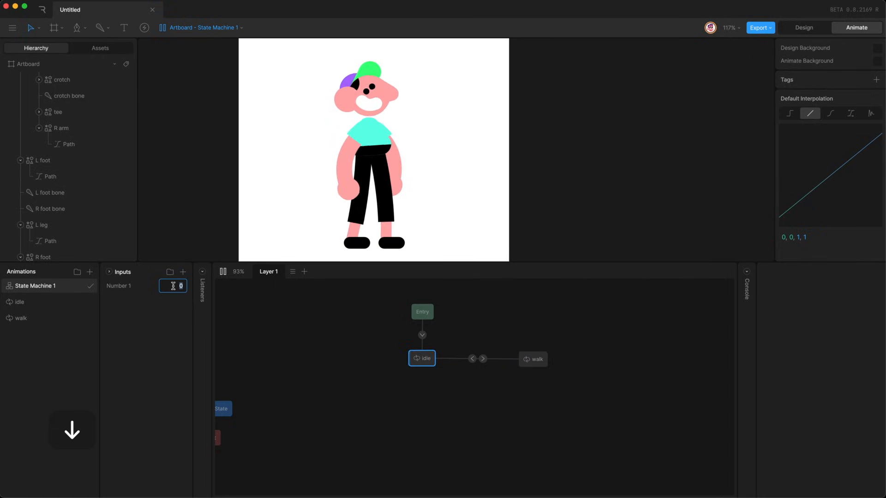
key(Up)
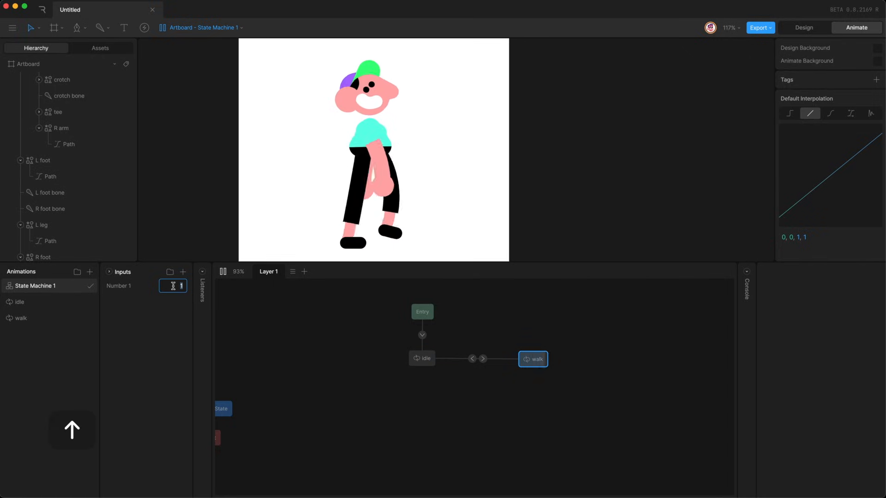
key(Down)
key(Up)
scroll(323, 150, left, 1)
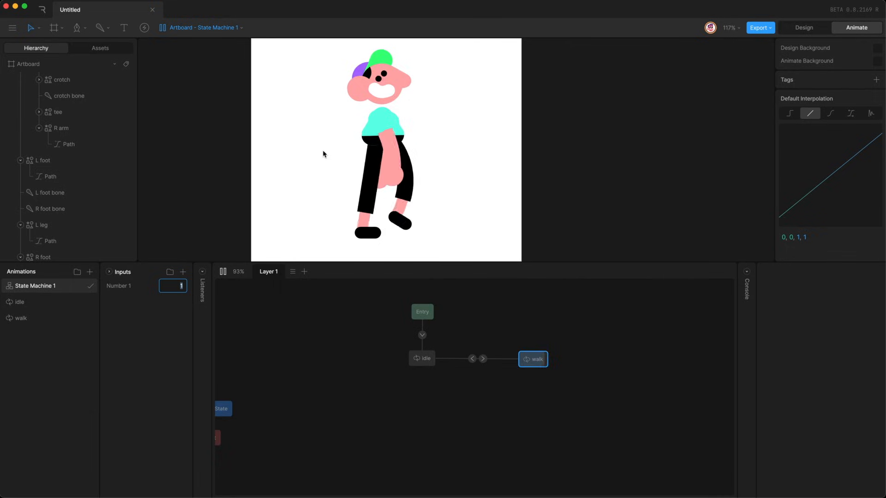
key(Down)
key(Up)
scroll(322, 151, right, 1)
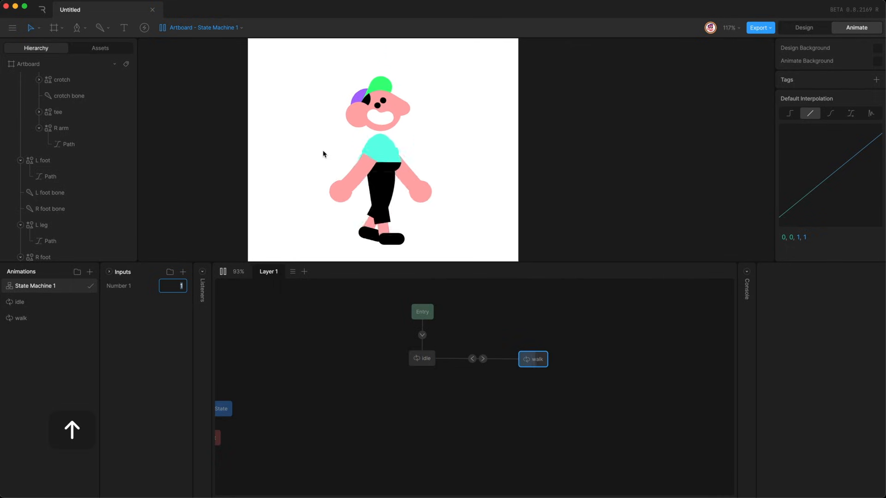
key(Down)
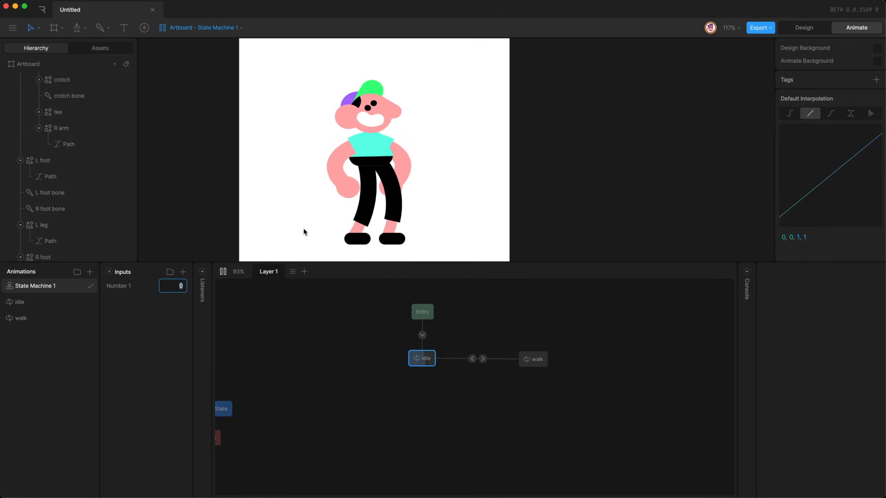
key(Up)
key(Down)
key(Return)
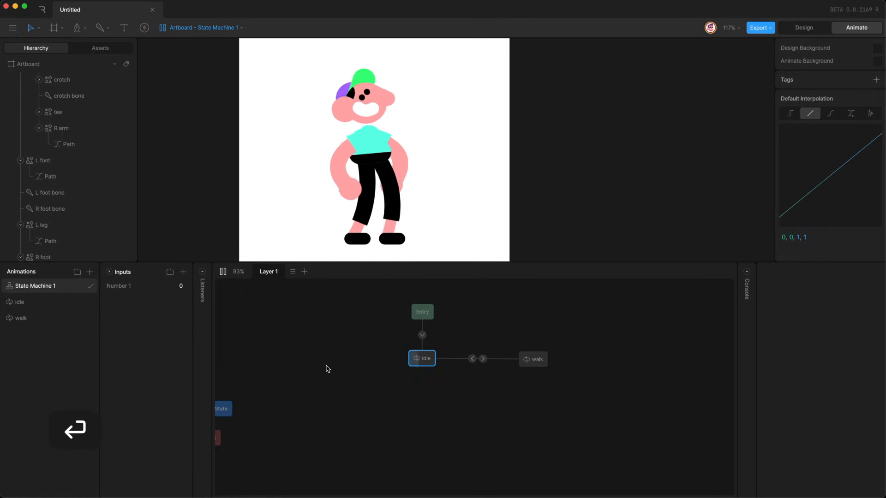
key(space)
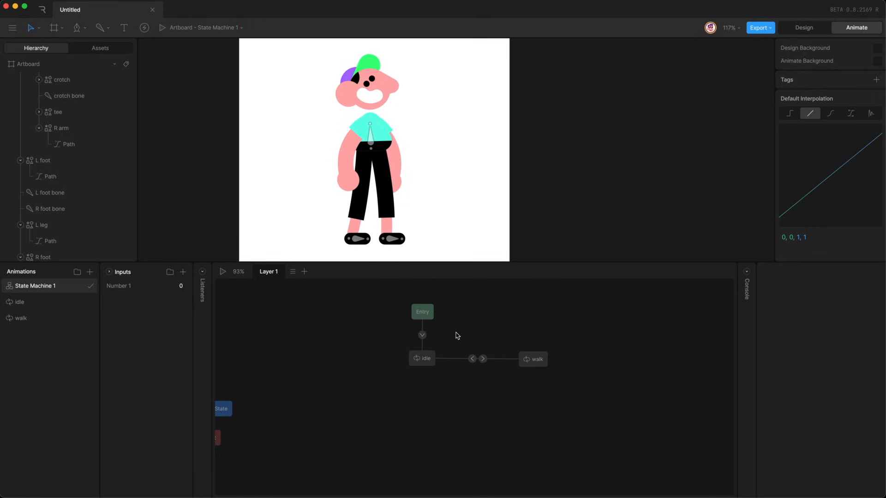
Set the duration of both transitions between idle and walk to 500 ms.
drag(456, 336, 495, 383)
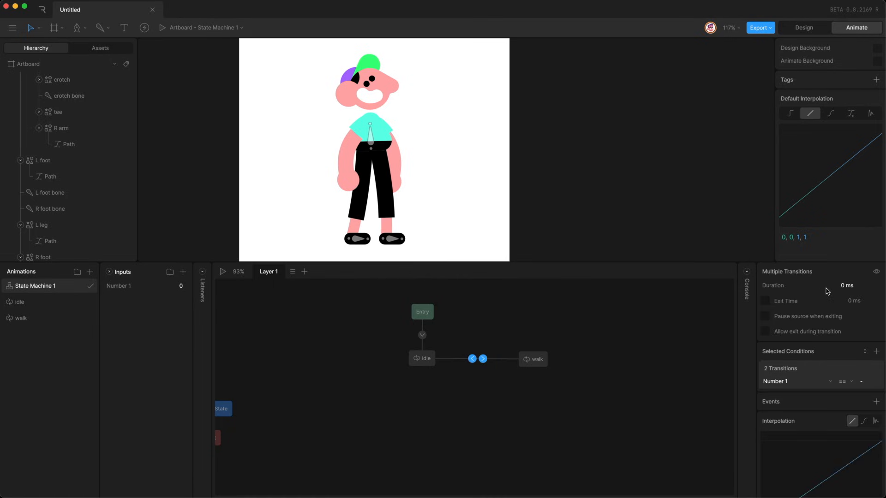
click(849, 288)
text(500)
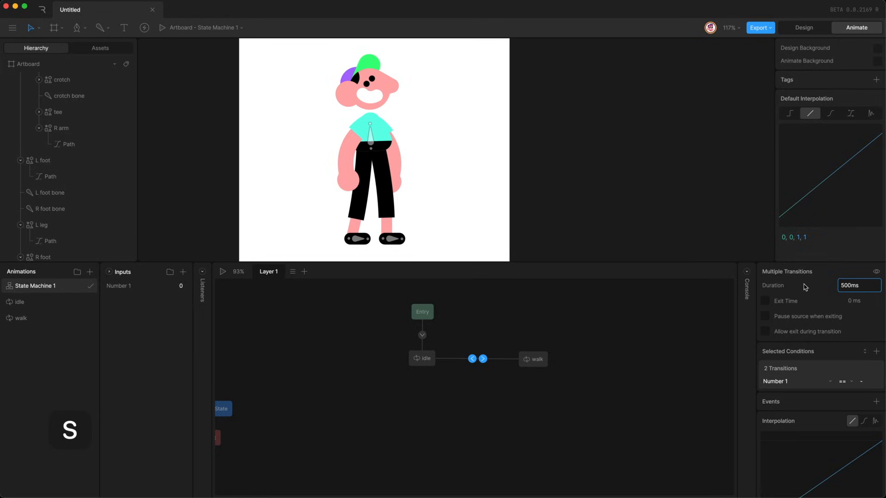
key(Return)
click(325, 355)
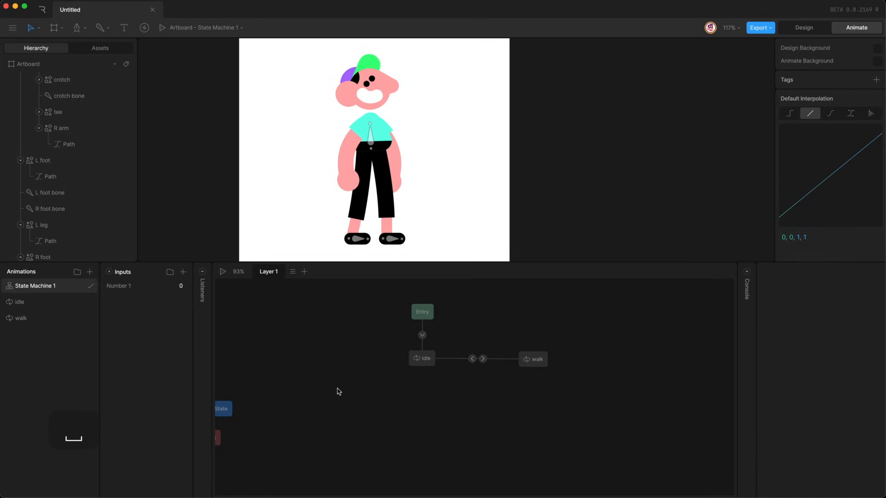
Play the state machine and alternate Number 1 between 0 and 1 to test the 500 ms transitions.
key(space)
click(172, 287)
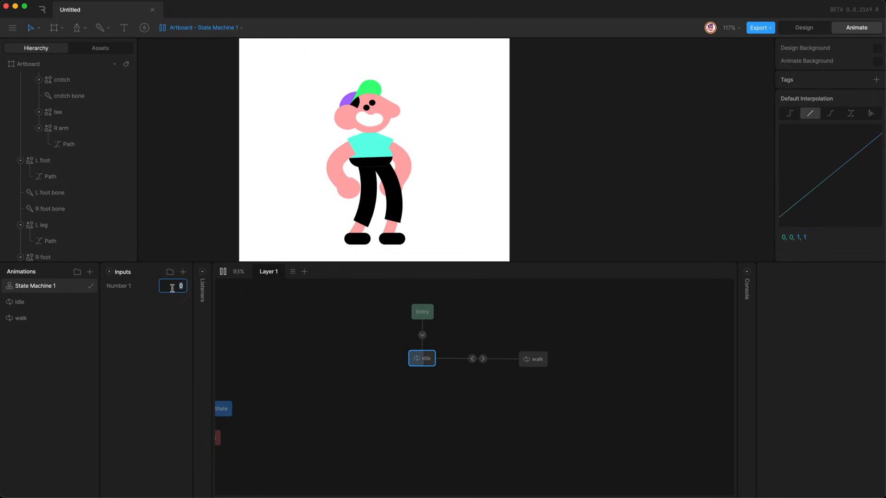
key(Up)
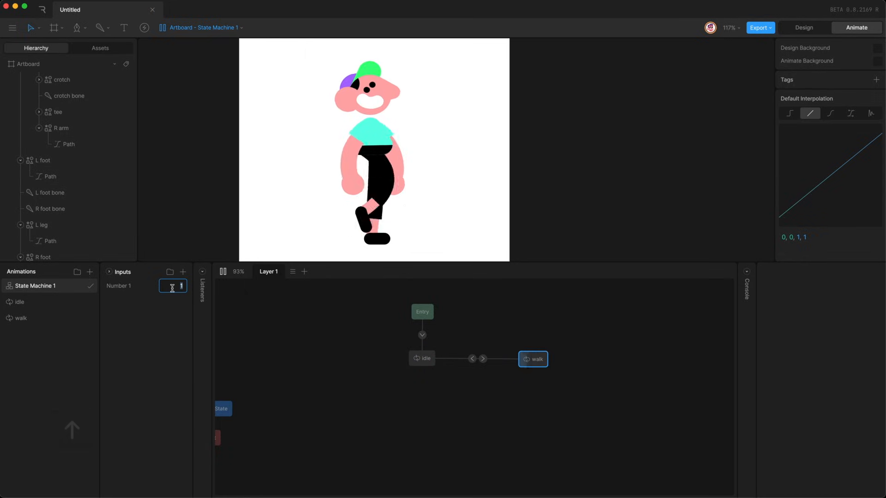
key(Down)
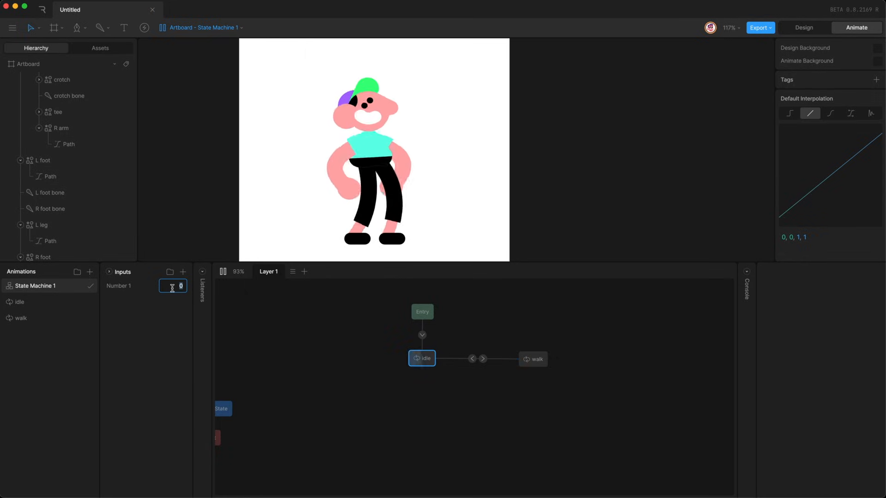
key(Up)
key(Down)
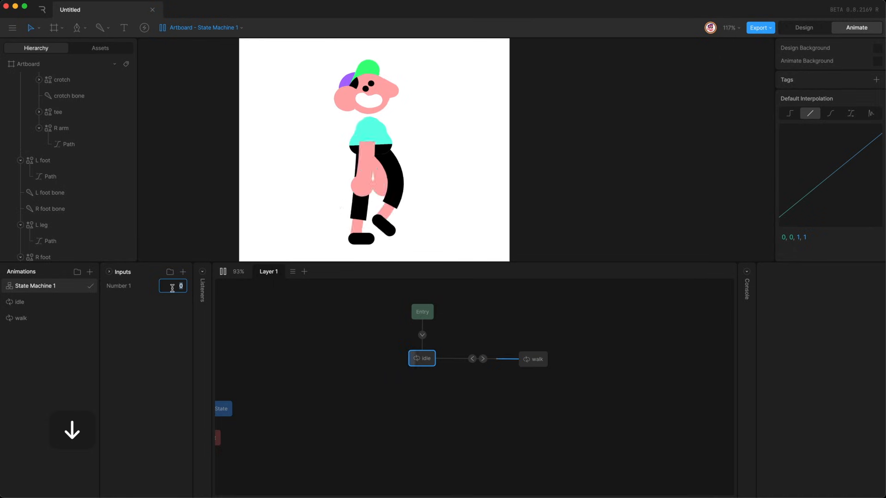
key(Up)
key(Return)
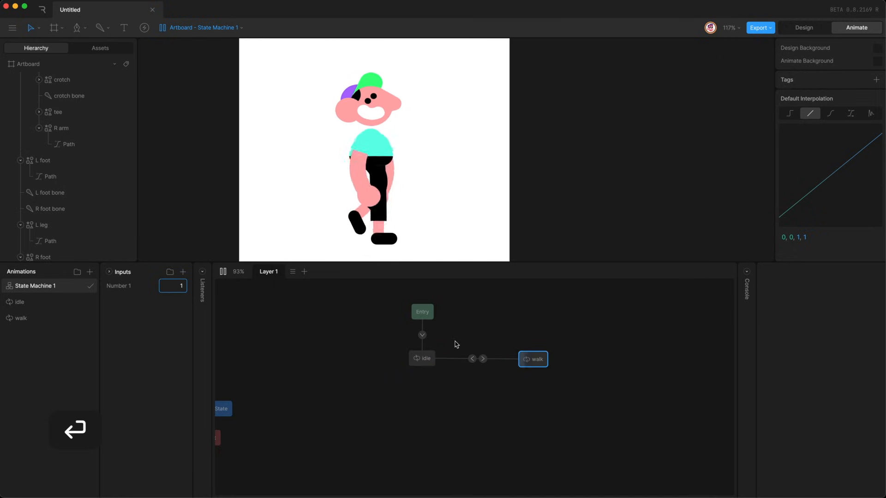
Set the duration of both transitions between idle and walk to 1 s.
drag(456, 343, 494, 375)
click(849, 284)
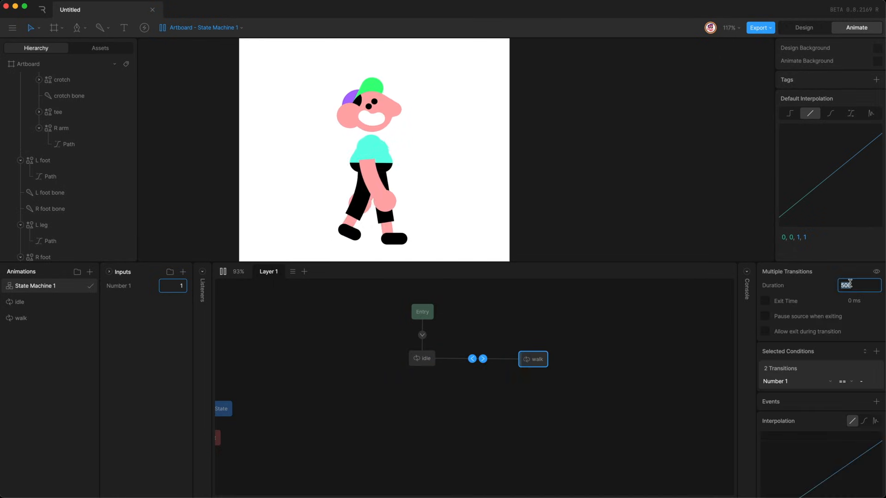
text(1s)
key(Return)
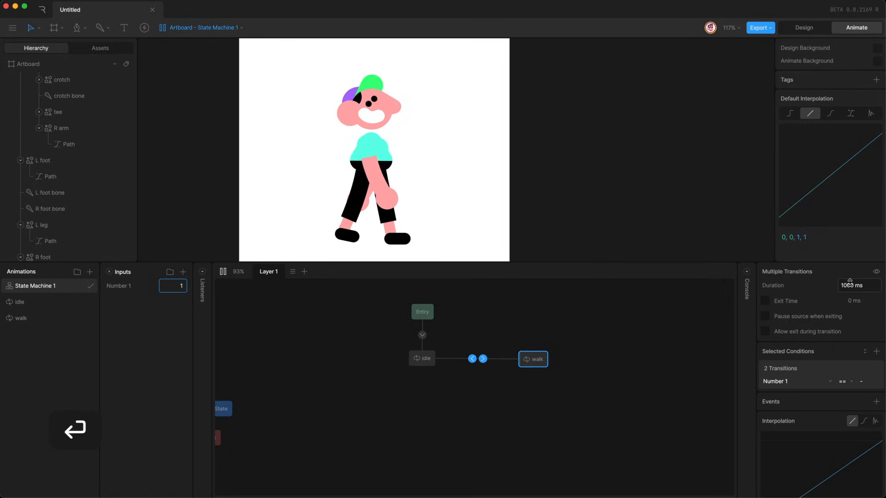
click(306, 362)
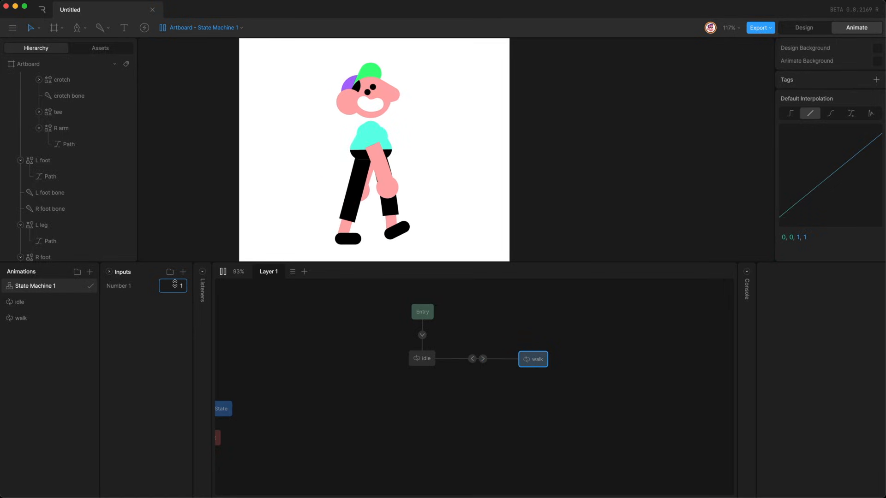
Test the 1 s transitions by switching Number 1 to 0, back to 1 and to 0 again.
click(174, 284)
key(Down)
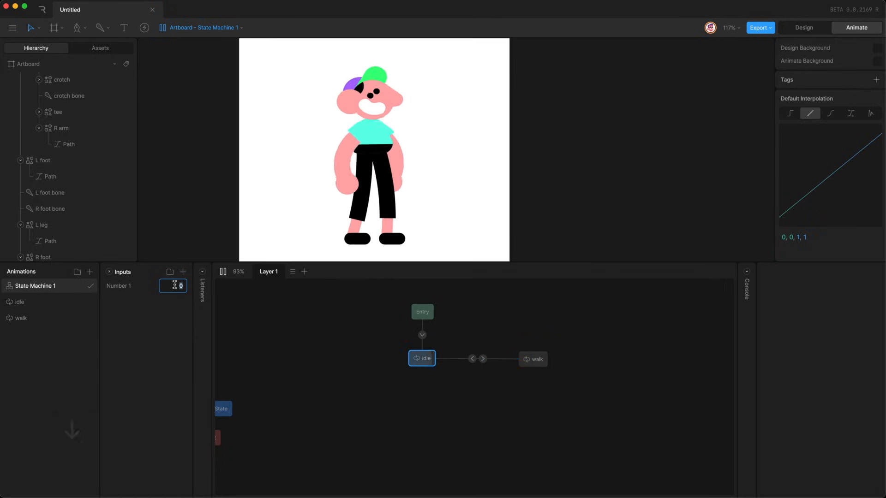
key(Up)
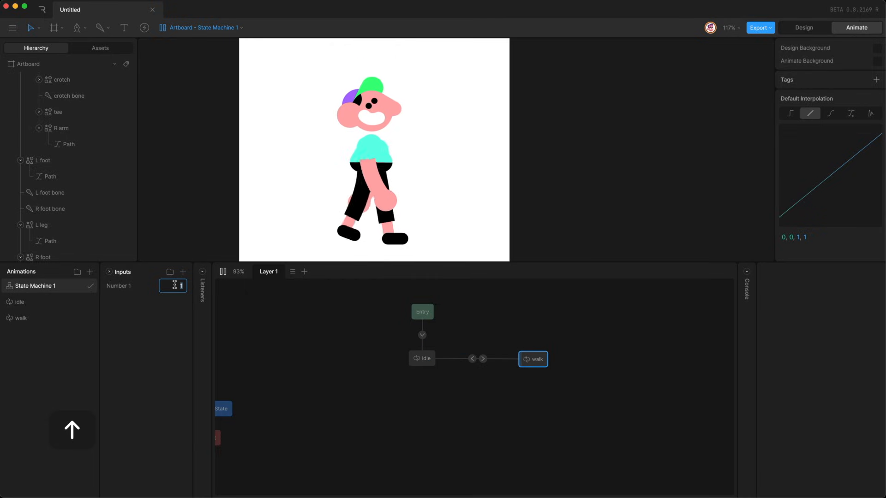
key(Down)
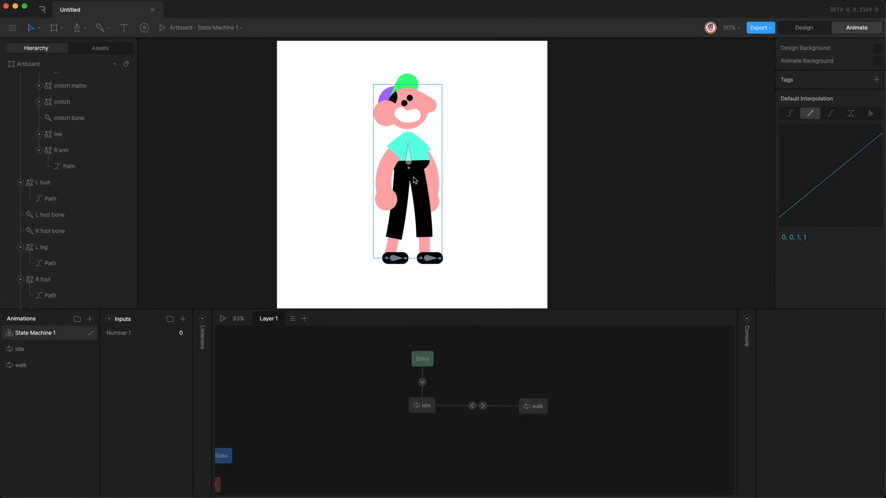
click(422, 405)
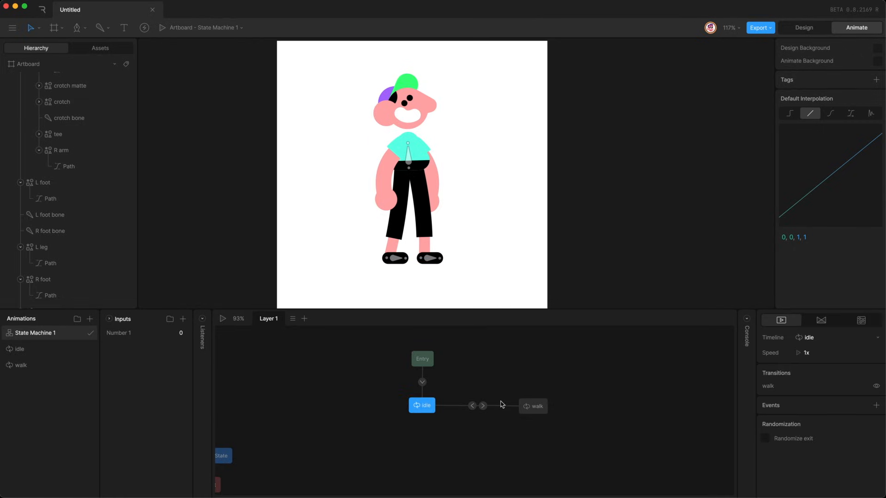
click(533, 406)
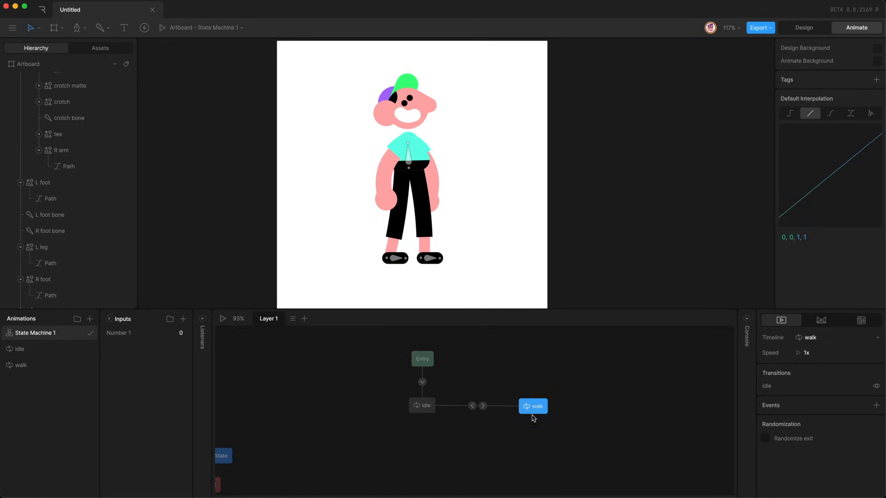
click(421, 406)
click(296, 364)
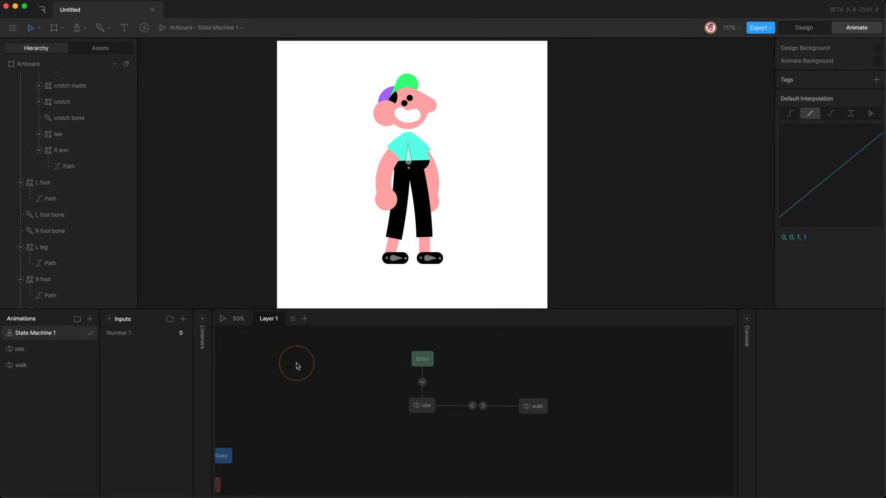
Draw an ellipse about 152 by 336 over the whole character and nest it under root above head and body.
click(202, 319)
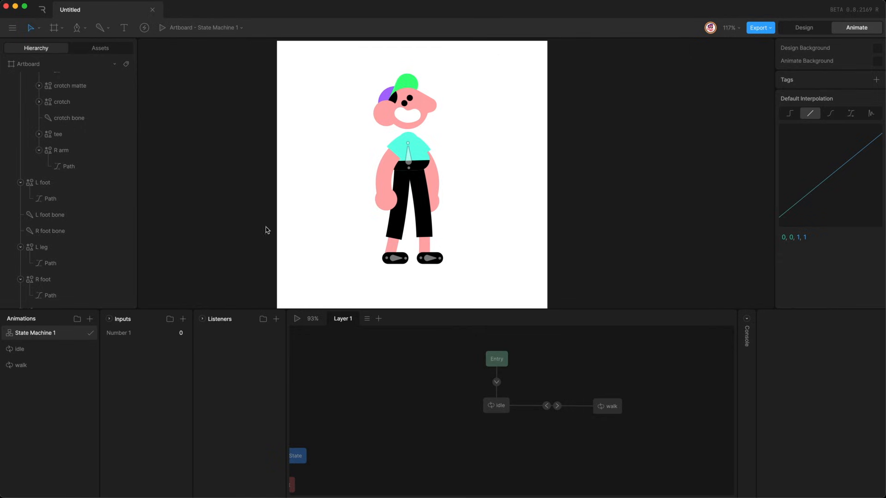
click(803, 28)
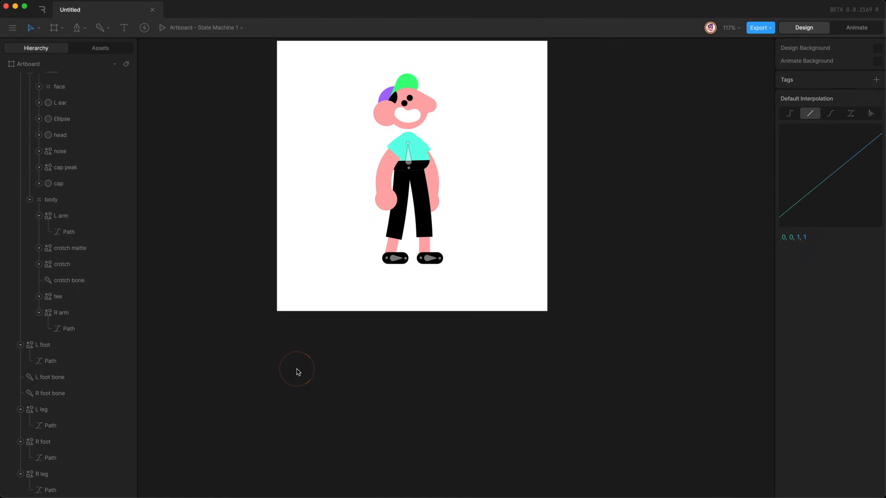
click(85, 28)
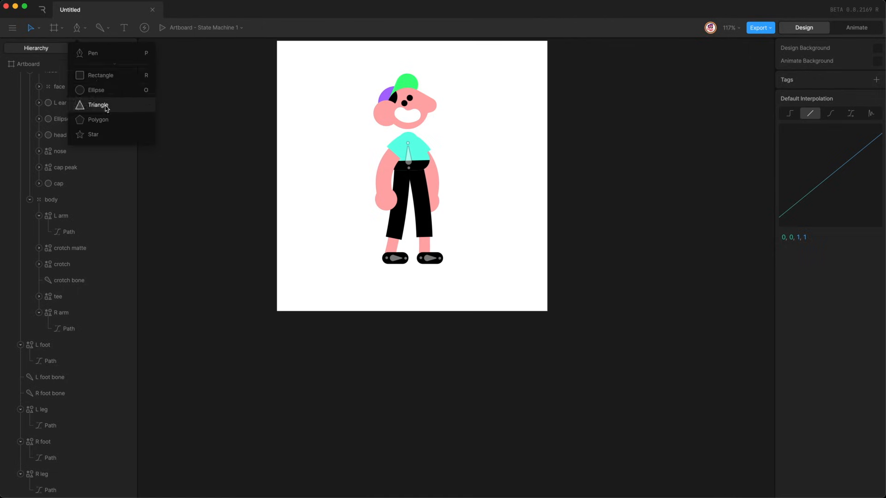
click(92, 90)
drag(368, 81, 451, 263)
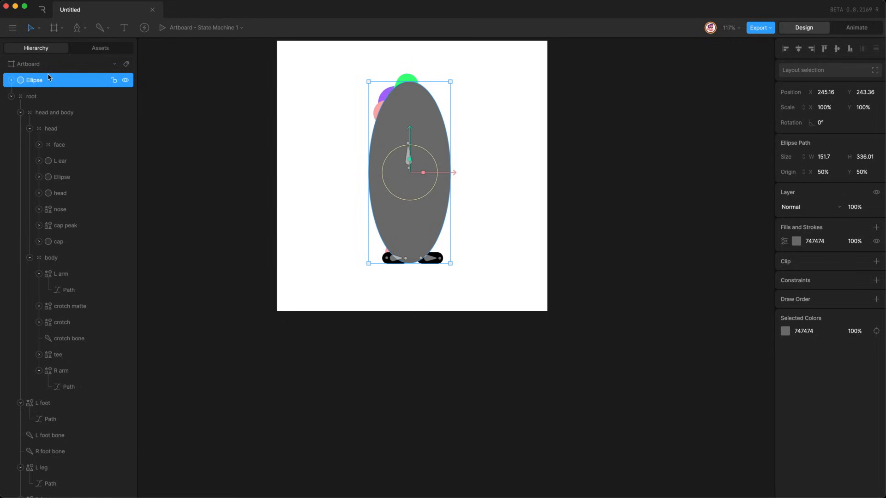
drag(50, 79, 49, 104)
Delete the new ellipse's fill and rename it hitbox.
right_click(810, 240)
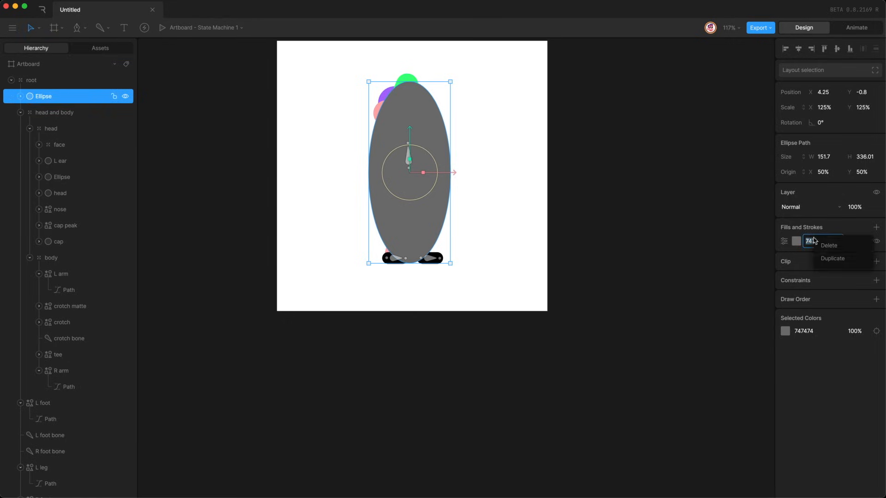
click(825, 248)
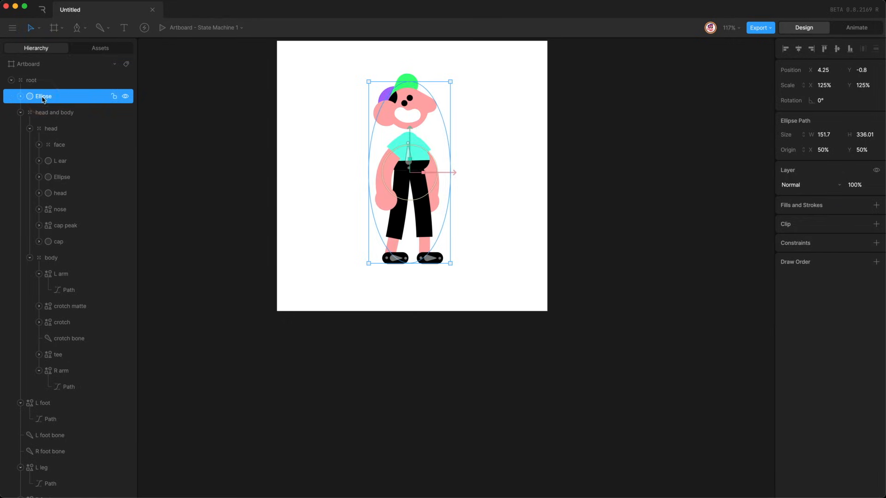
text(hitbox)
key(Return)
Add two listeners on the hitbox to the state machine and name them hover hitbox and unhover hitbox.
key(Tab)
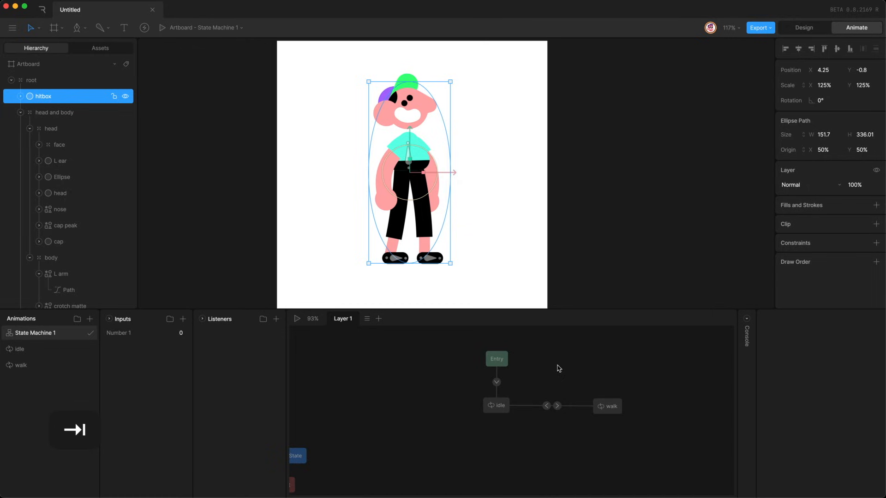
click(277, 321)
click(277, 321)
double_click(208, 334)
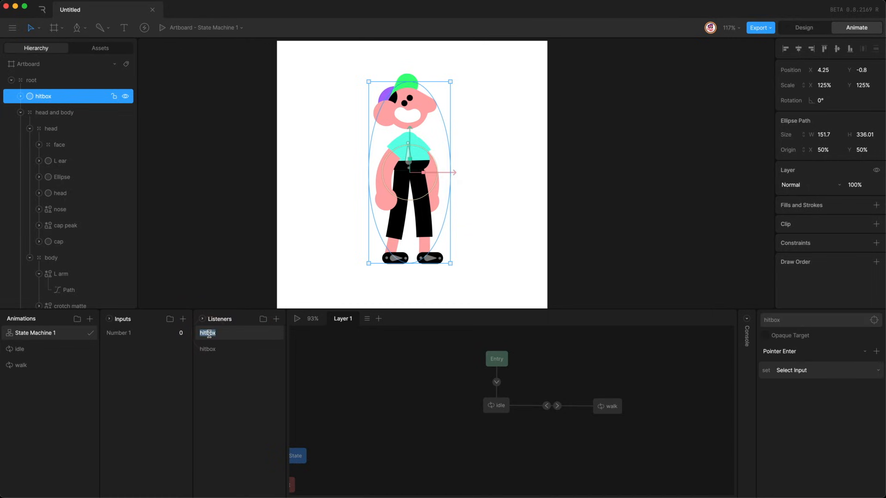
text(hover hitbox)
key(Return)
double_click(210, 350)
text(unhove)
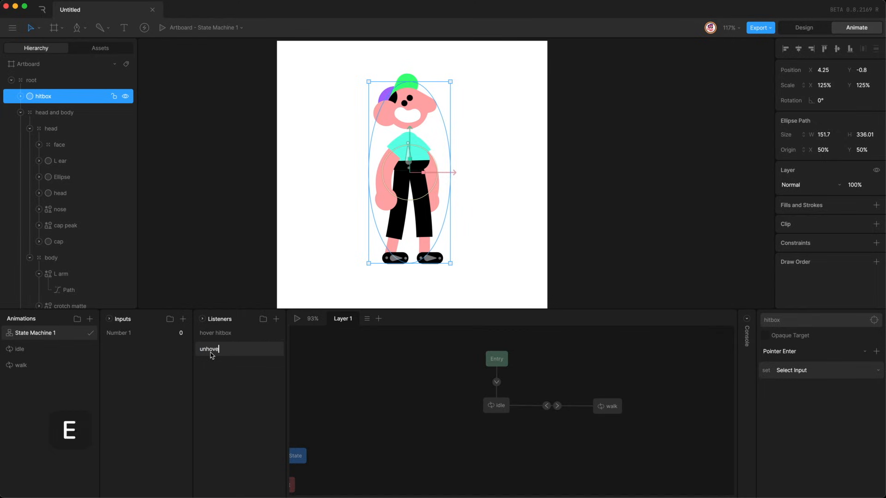
text(r hitbox)
key(Return)
Make the hover hitbox listener set Number 1 to 1 on Pointer Enter, and check it against the idle-to-walk transition's condition.
click(226, 335)
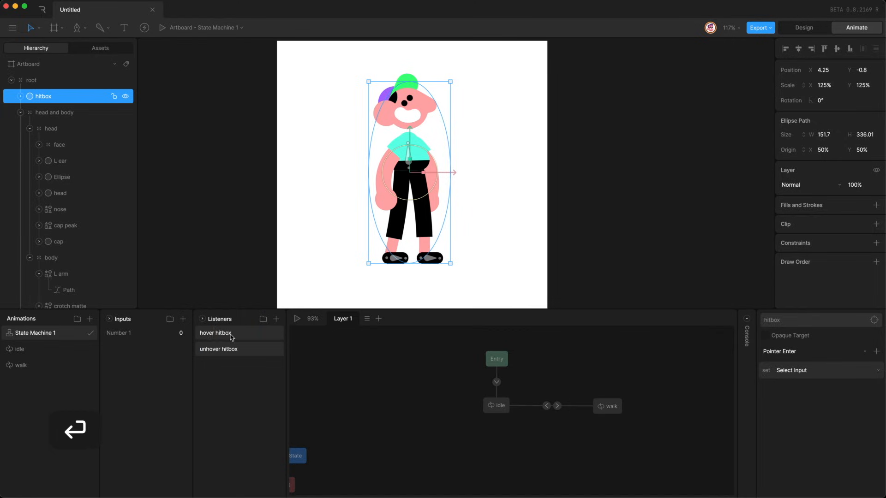
click(786, 321)
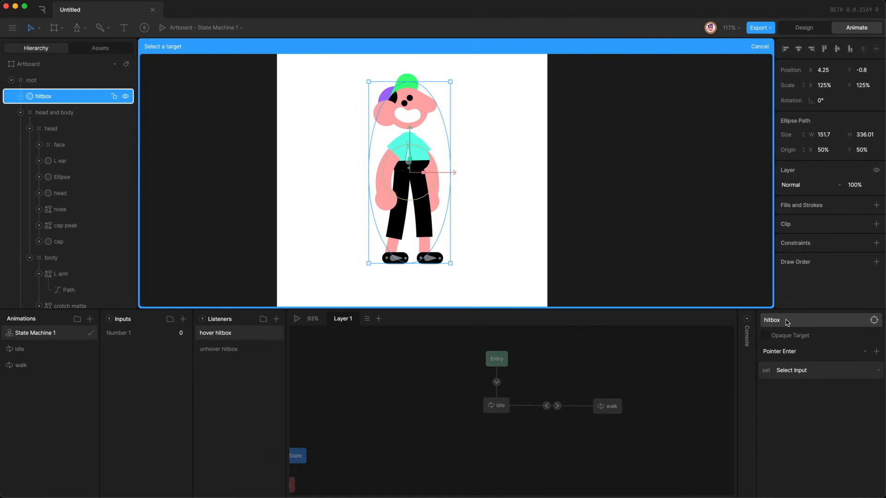
click(58, 99)
click(245, 333)
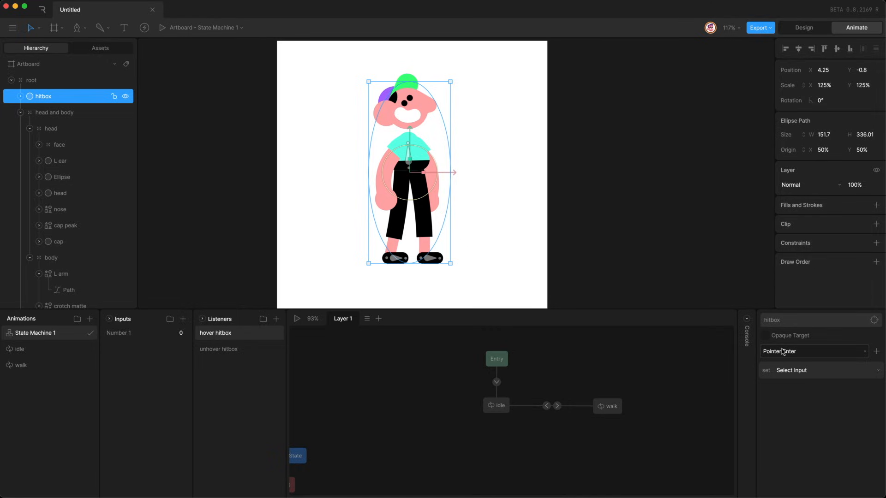
click(789, 371)
click(786, 399)
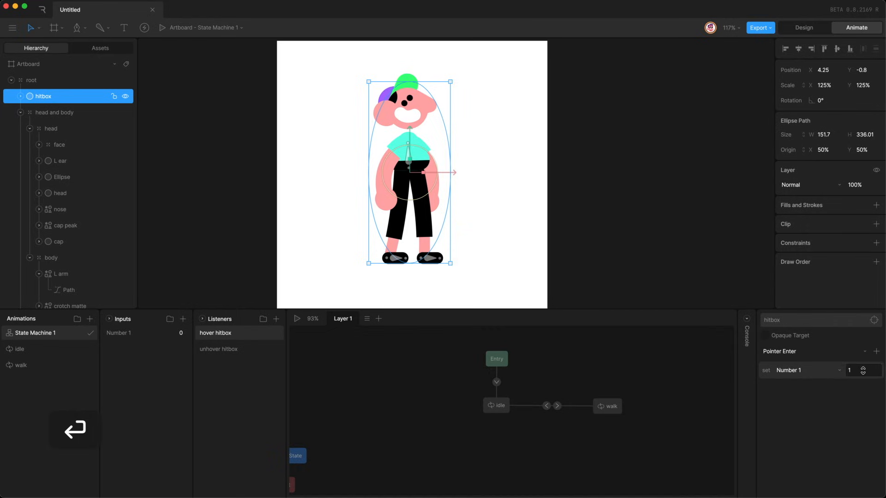
click(502, 408)
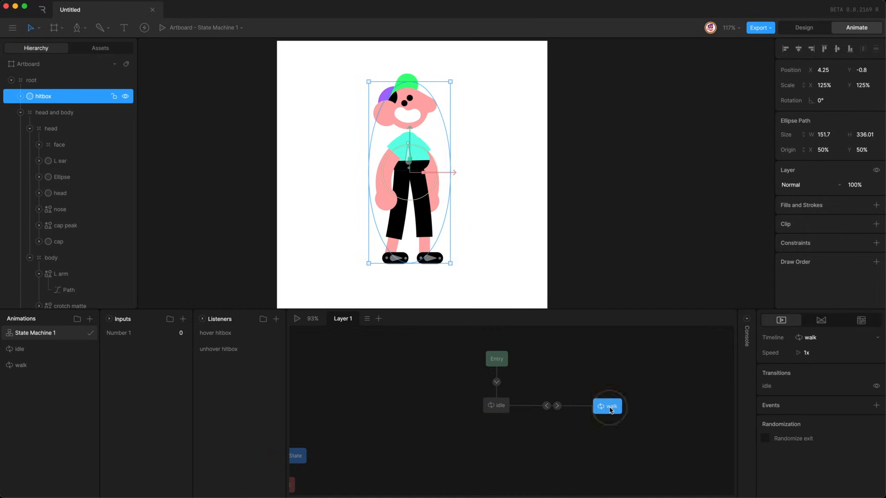
click(556, 407)
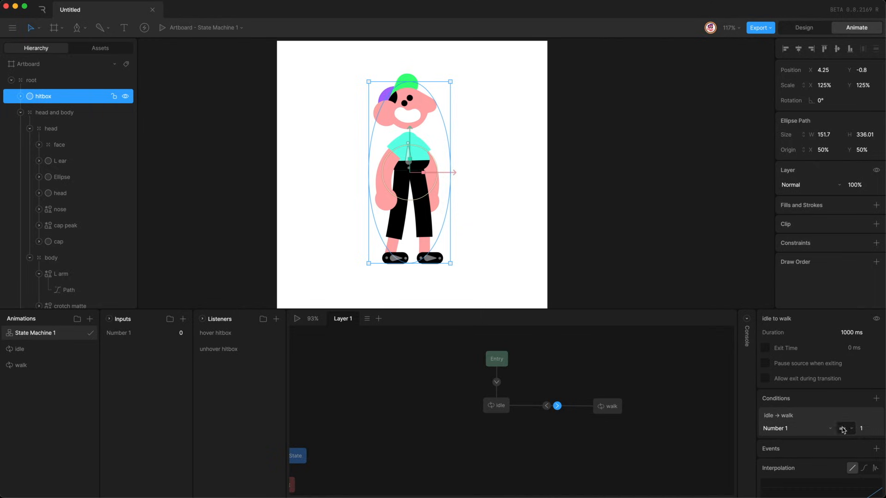
click(538, 431)
Make the unhover hitbox listener target the hitbox and set Number 1 to 0 on Pointer Exit.
click(215, 333)
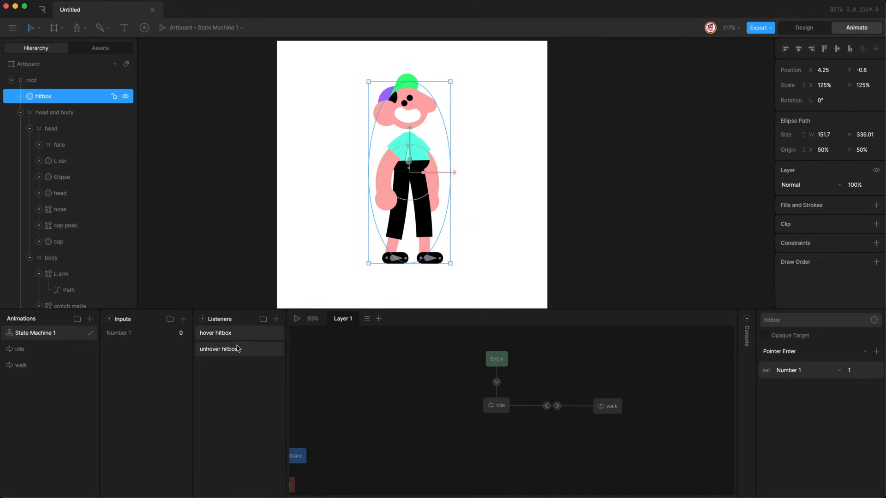
click(794, 320)
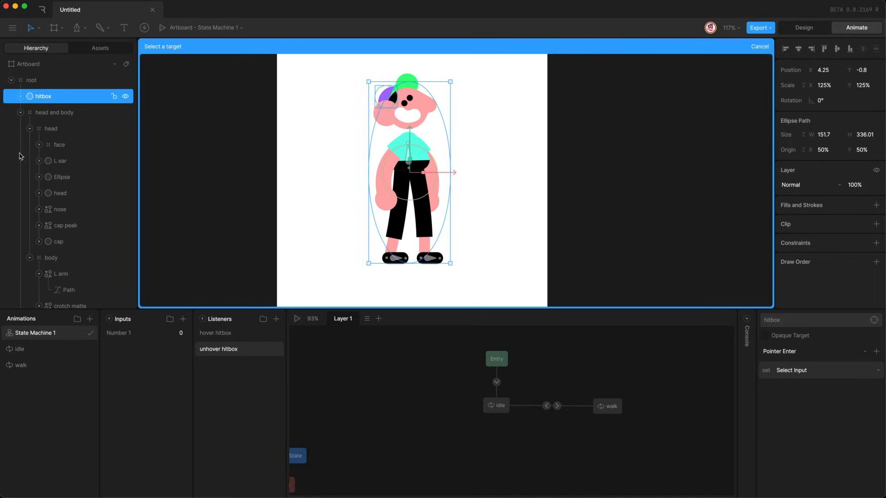
click(46, 96)
click(226, 351)
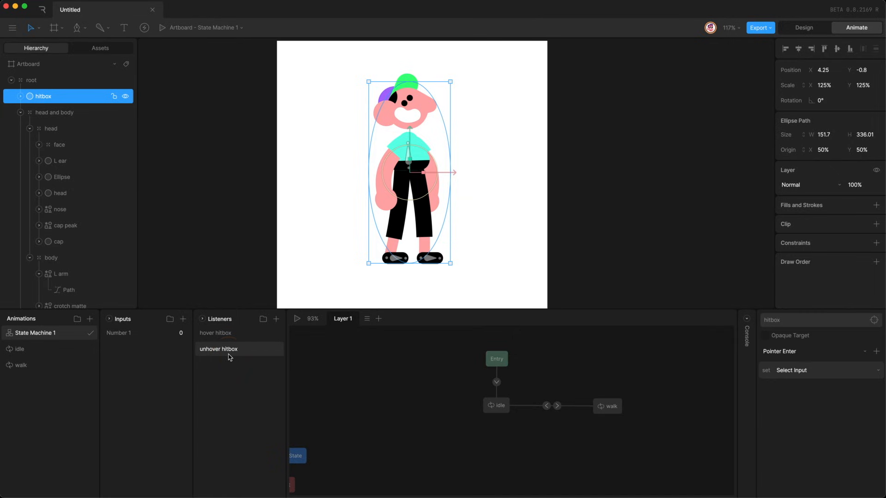
click(792, 353)
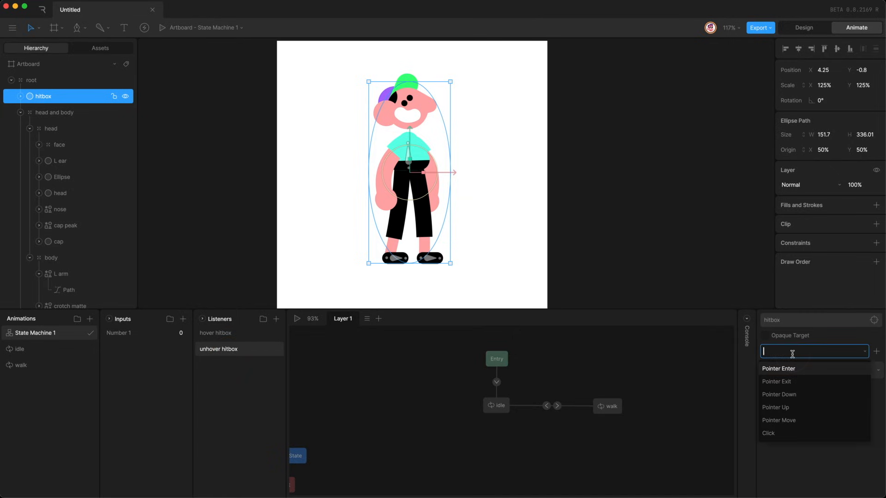
click(793, 381)
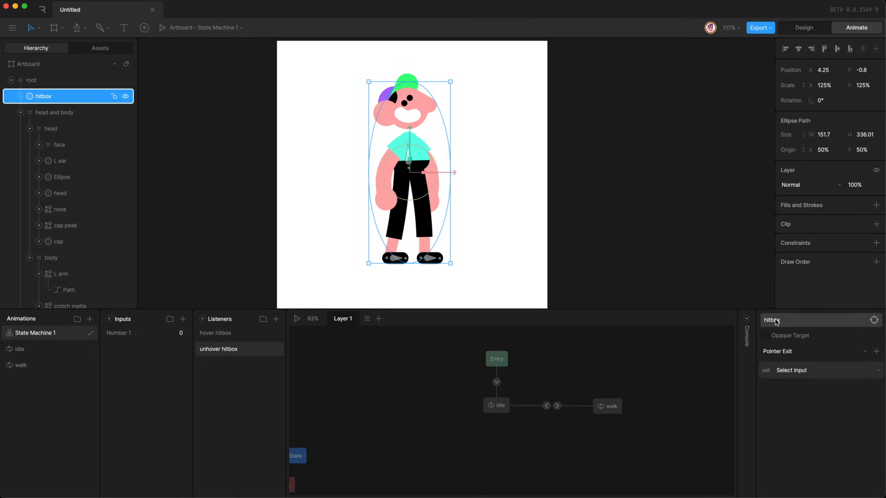
click(793, 370)
click(795, 397)
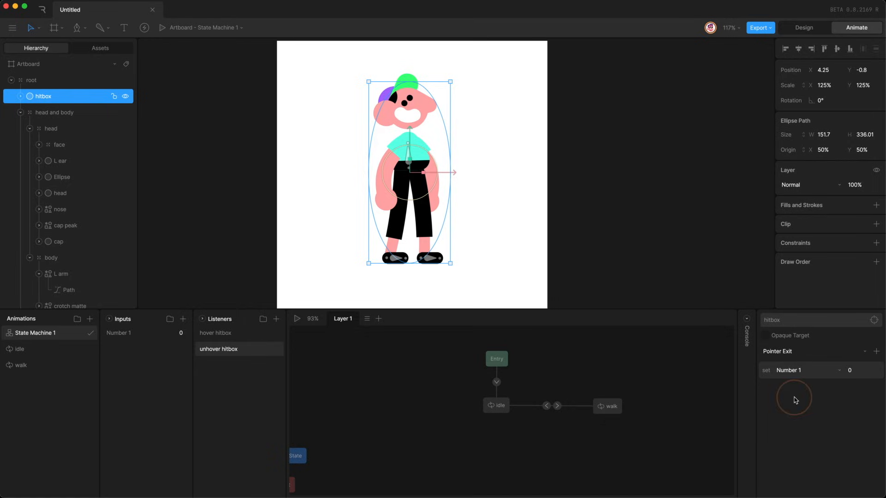
Play the state machine and test both listeners by moving the pointer onto the character, off it and back on.
click(324, 253)
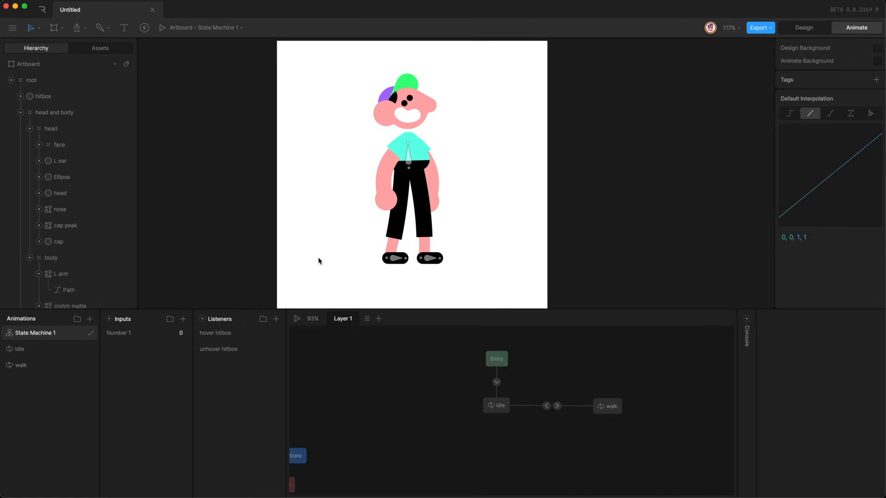
key(space)
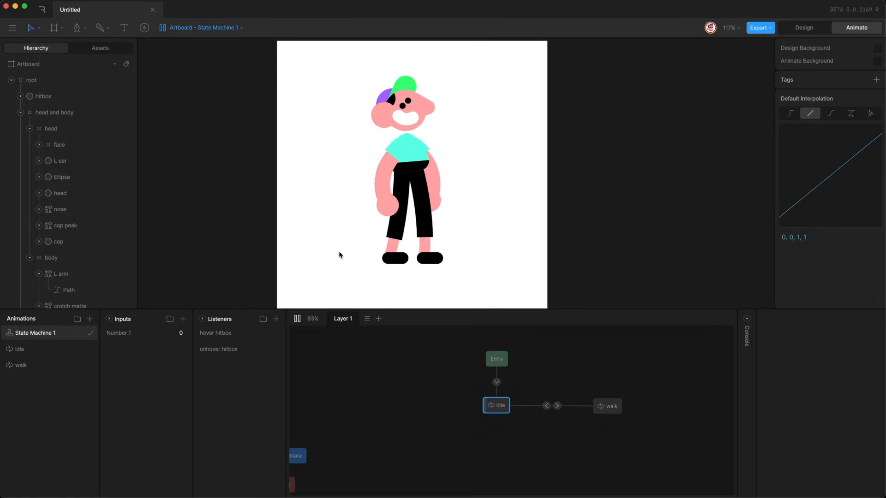
mouse_move(407, 189)
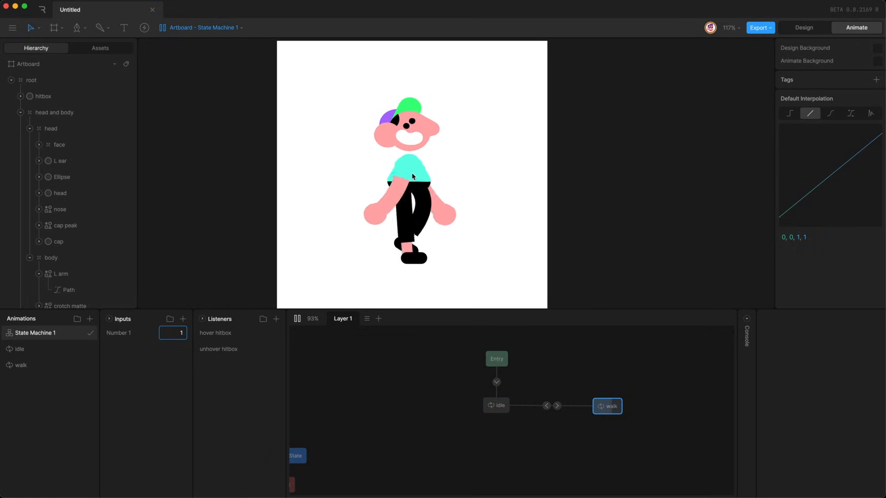
mouse_move(365, 222)
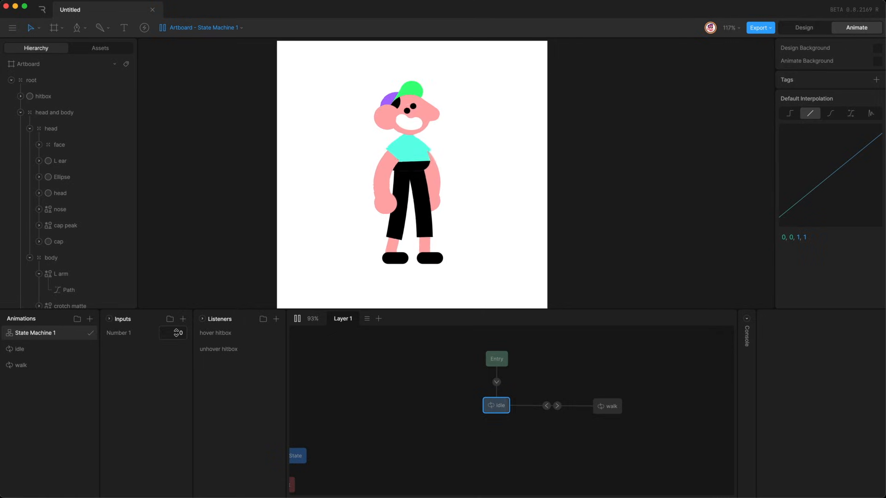
mouse_move(409, 170)
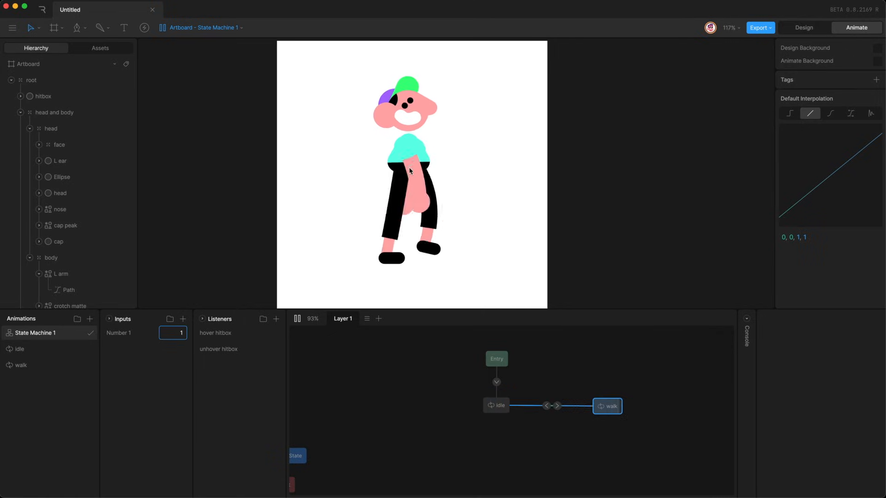